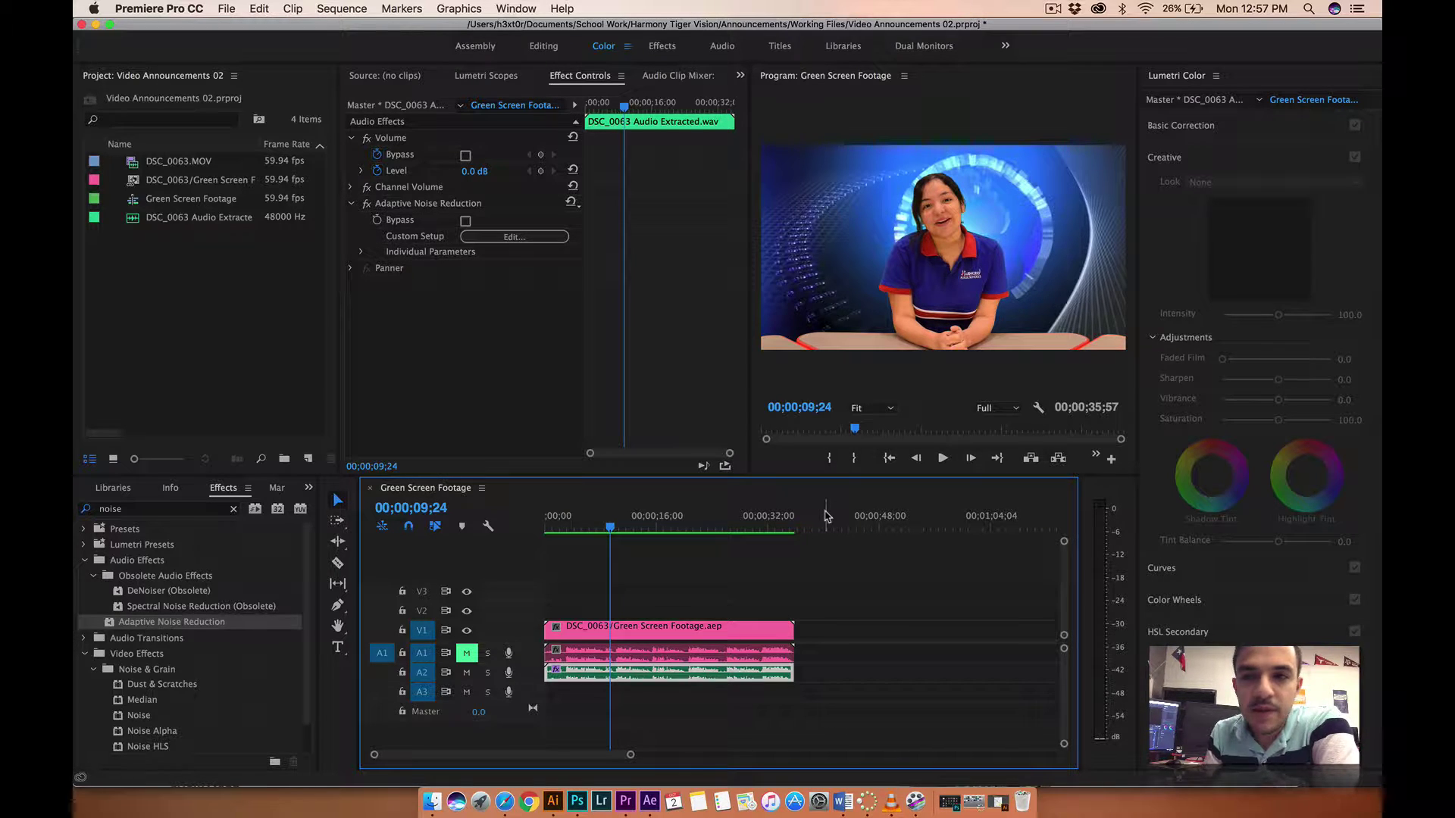
Step: Close the Lumetri Color panel in the Color workspace
left_click(1216, 75)
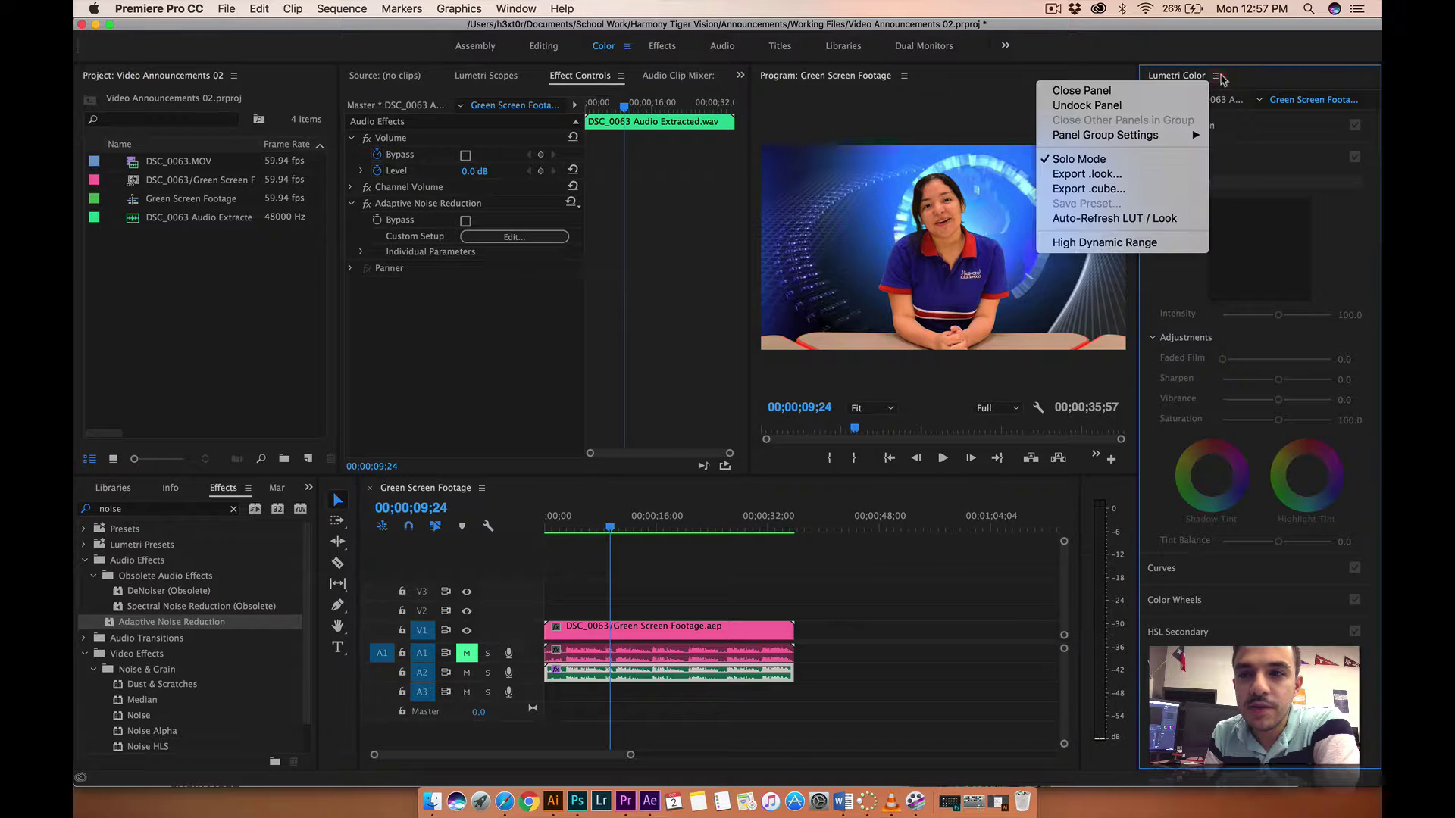
left_click(1191, 78)
left_click(1216, 76)
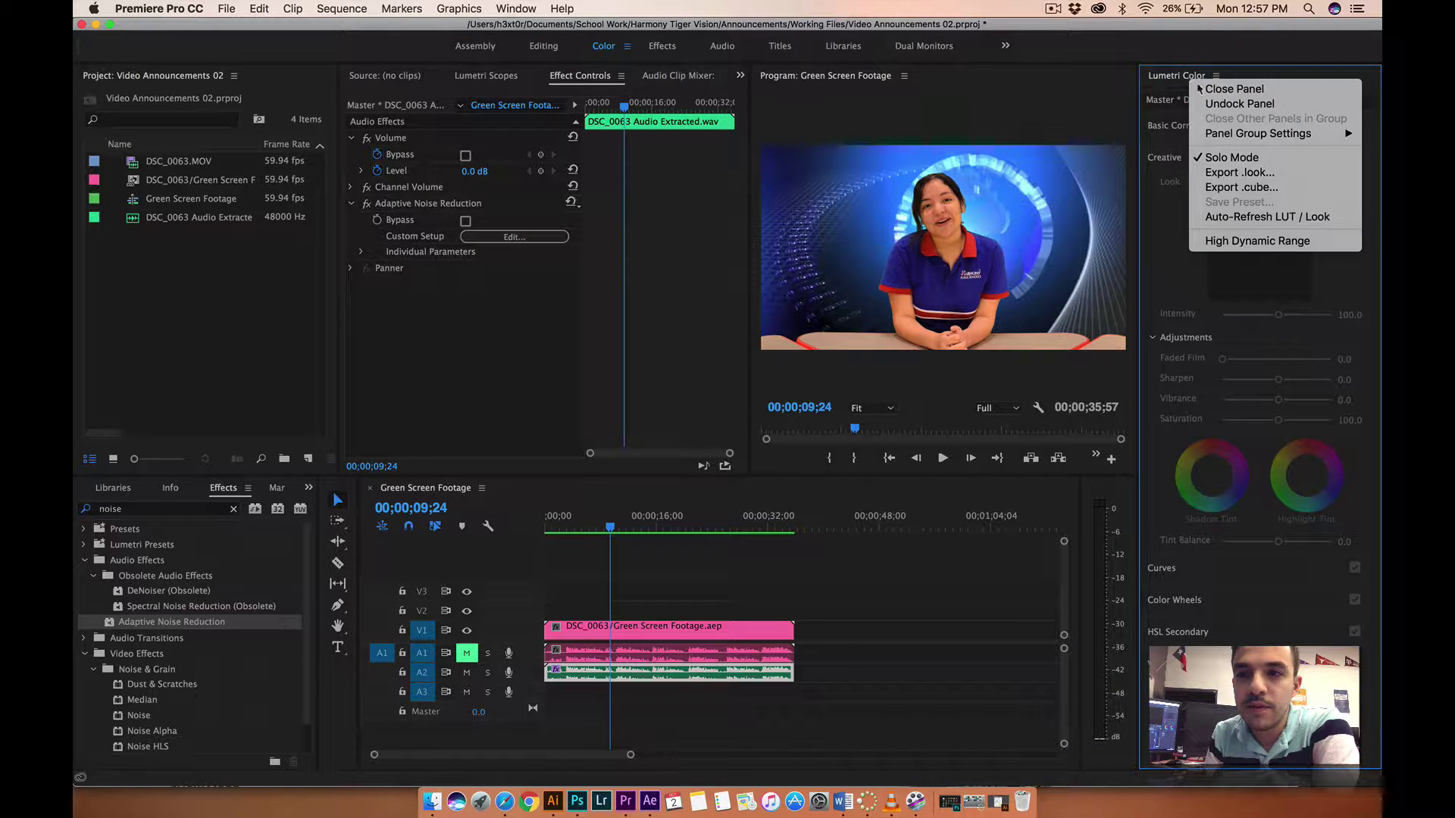
left_click(1211, 91)
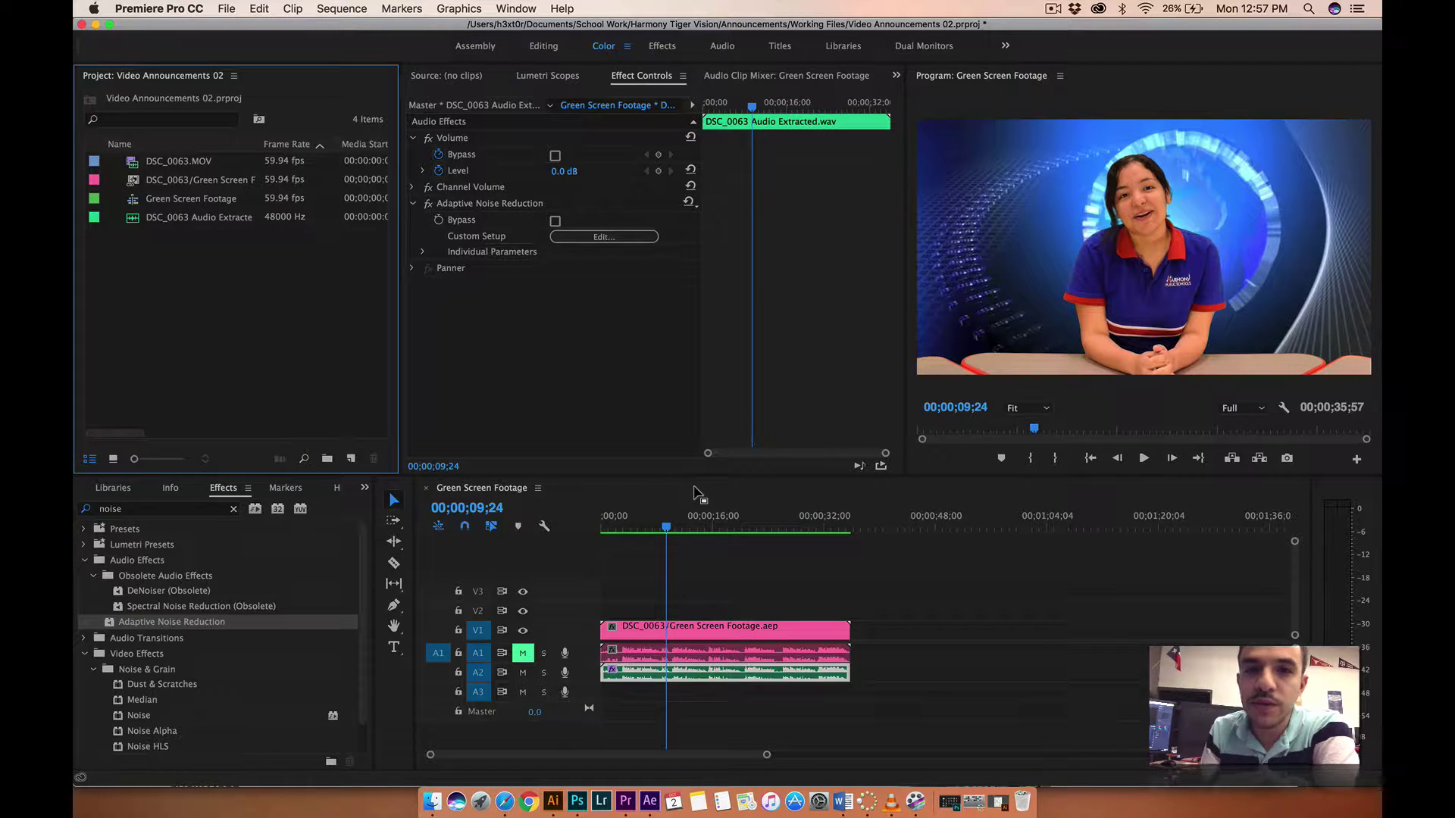
Step: Switch to the Editing workspace and bring up the audio clip's Effect Controls
left_click(553, 47)
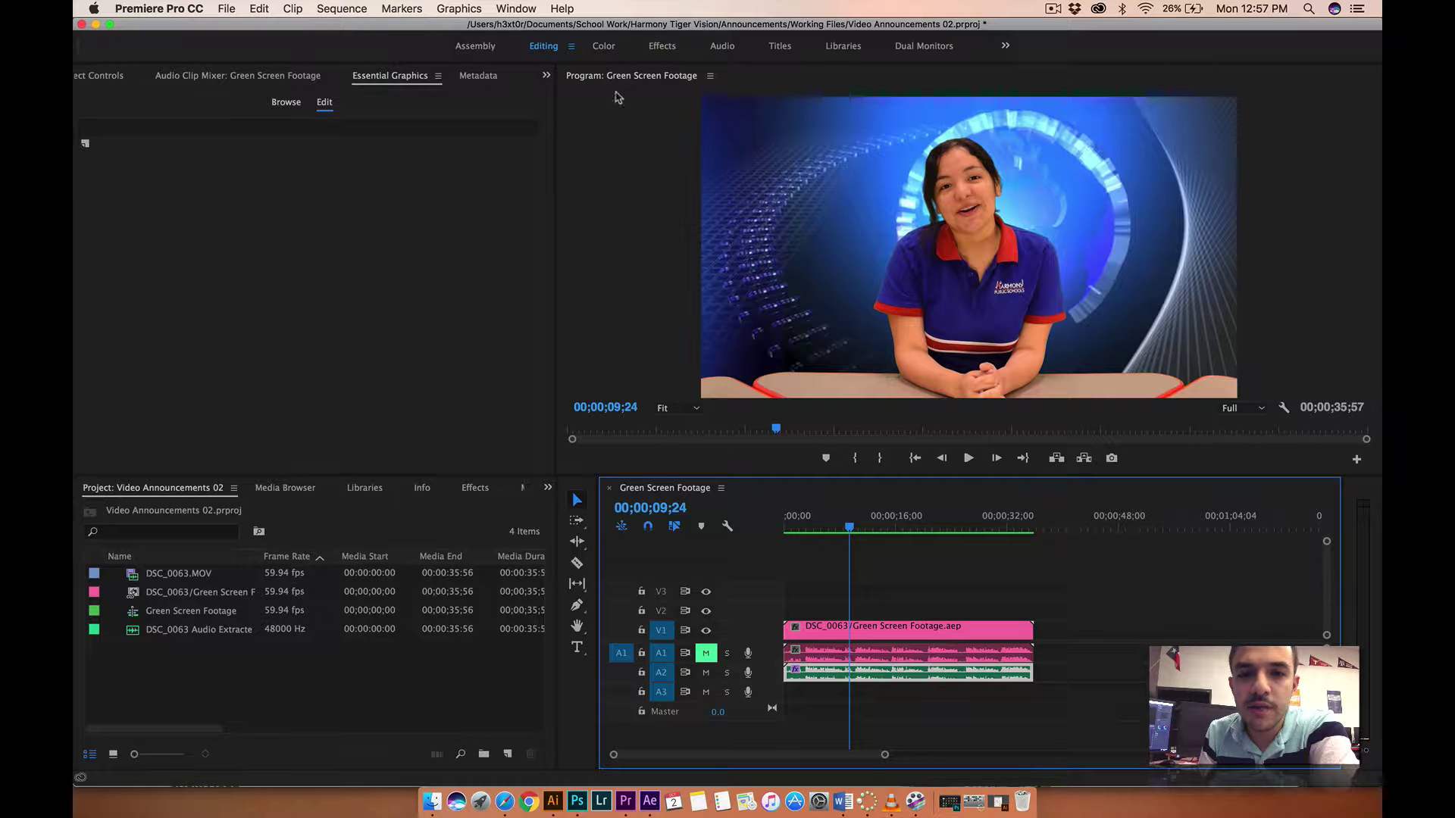
left_click(280, 76)
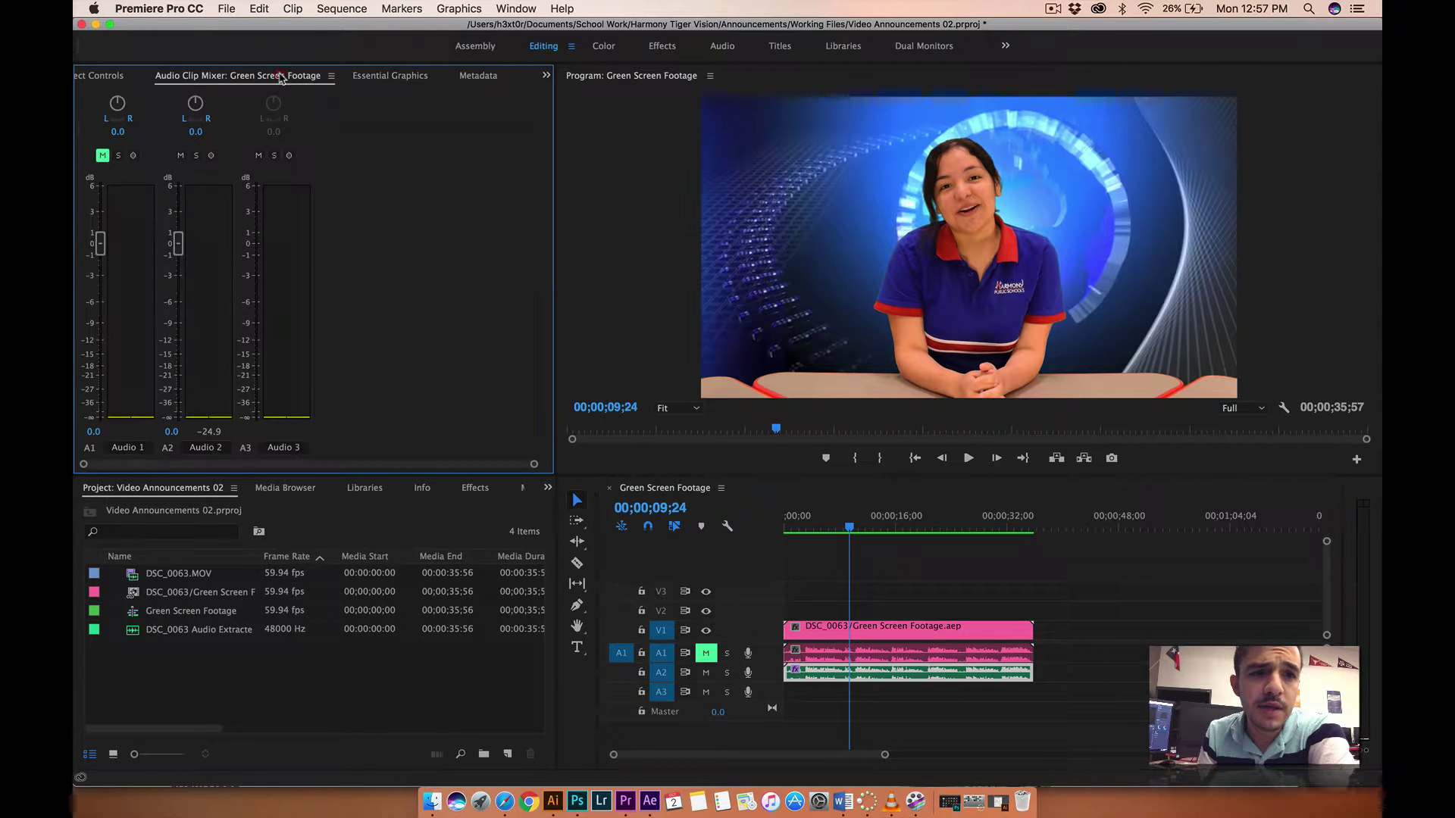
left_click(99, 76)
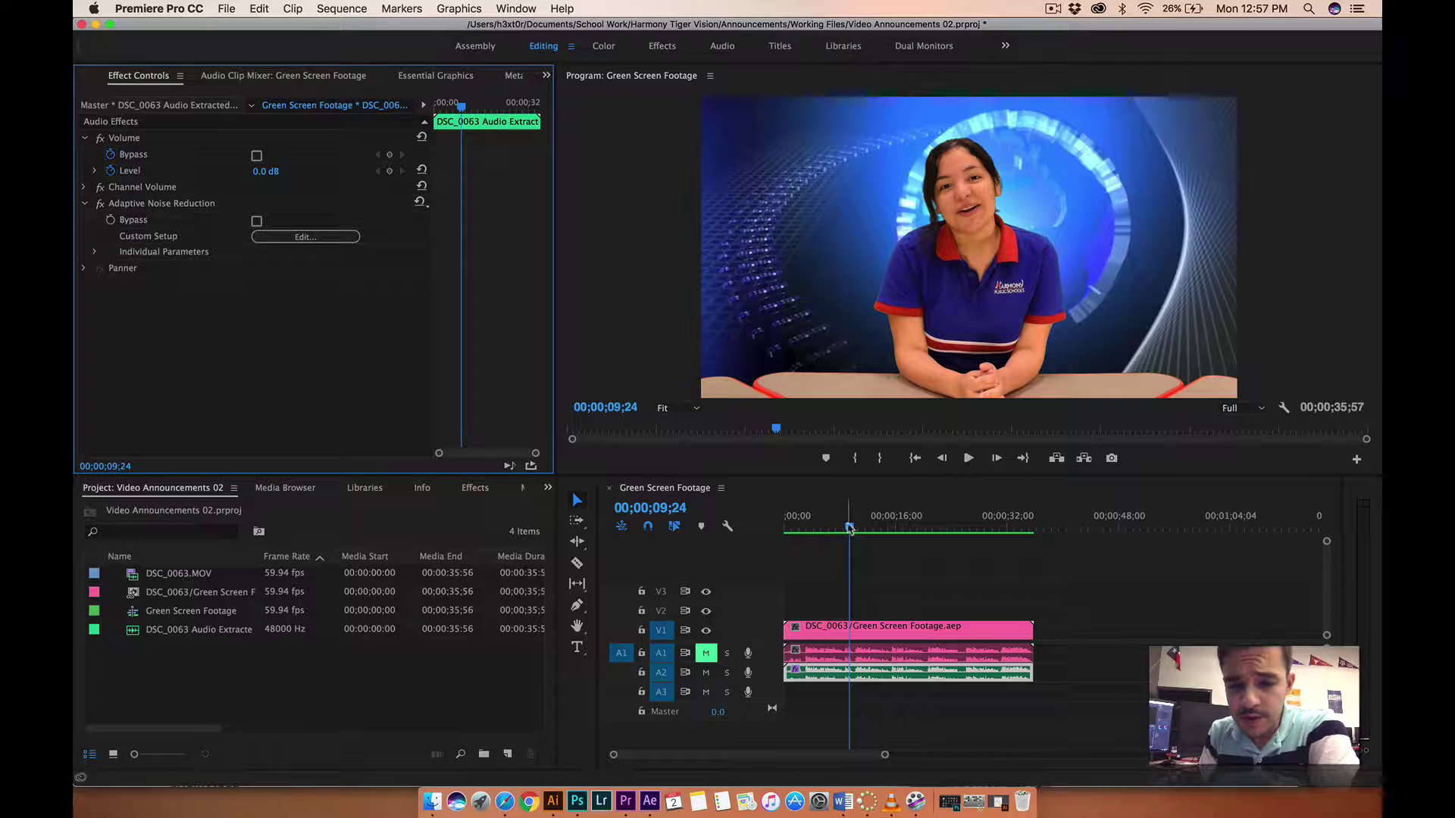
Step: Play the Green Screen Footage sequence from its beginning for about eight seconds, and save the project
left_click_drag(849, 528, 773, 531)
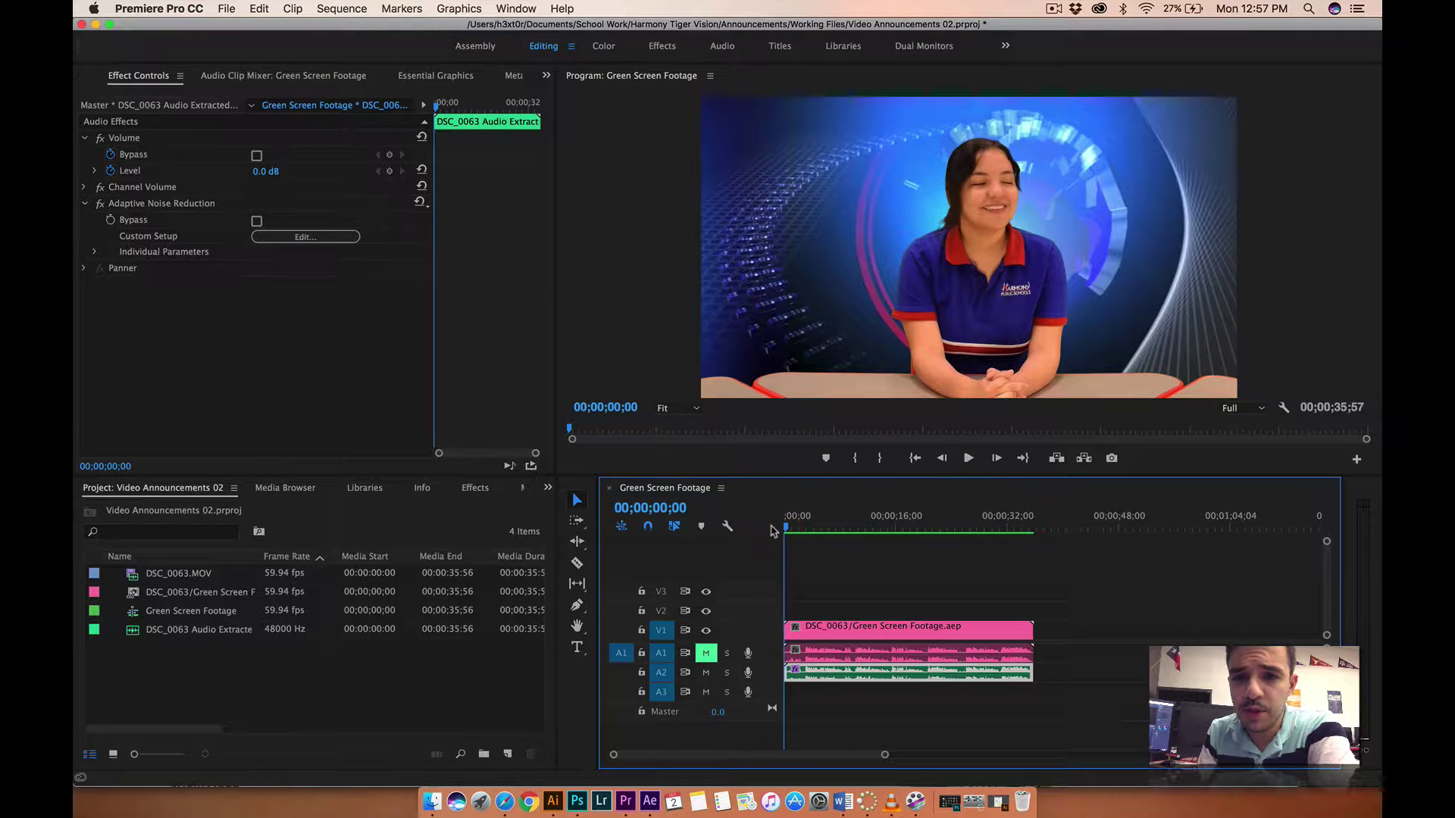
key("space")
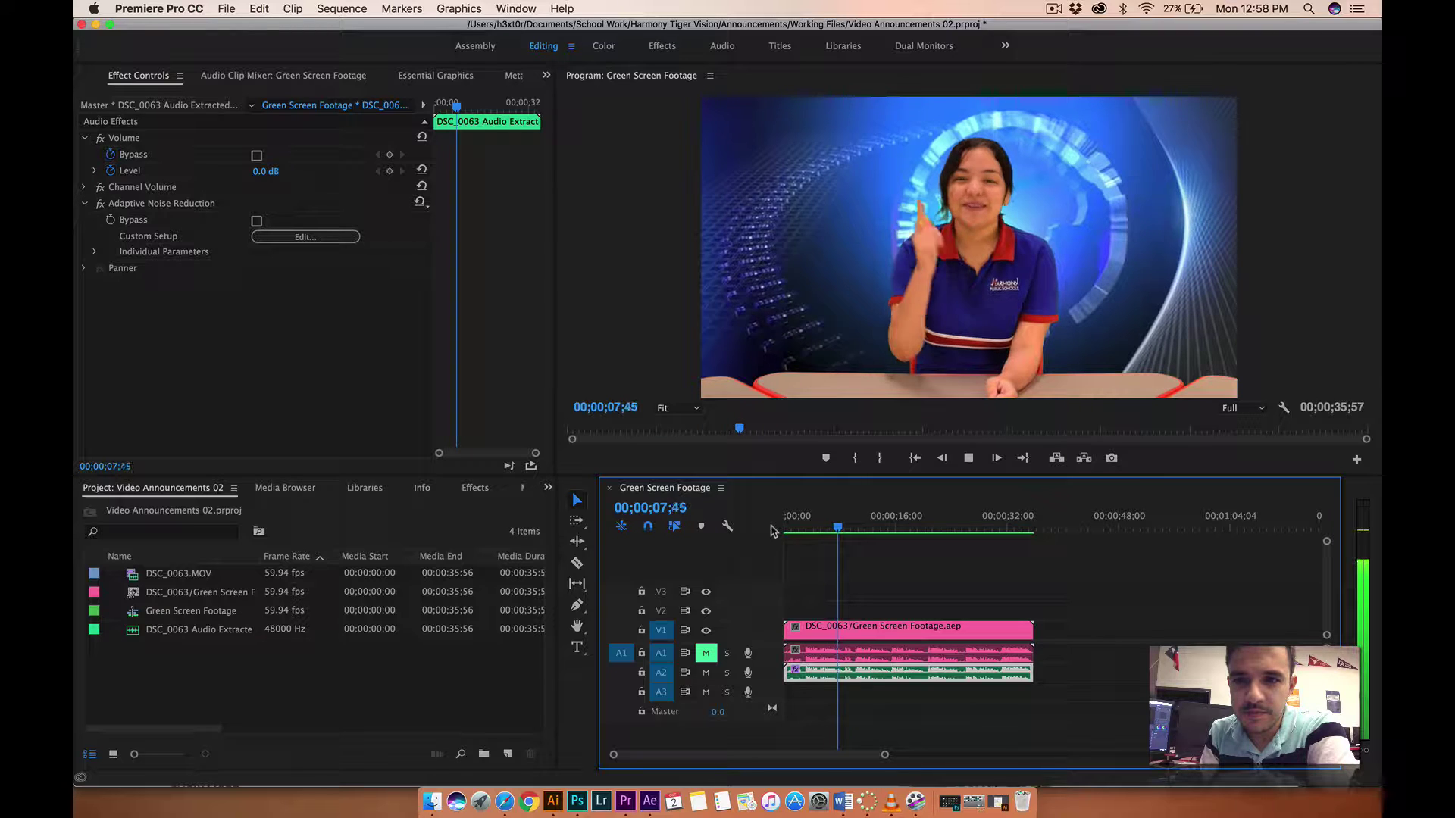
key("space")
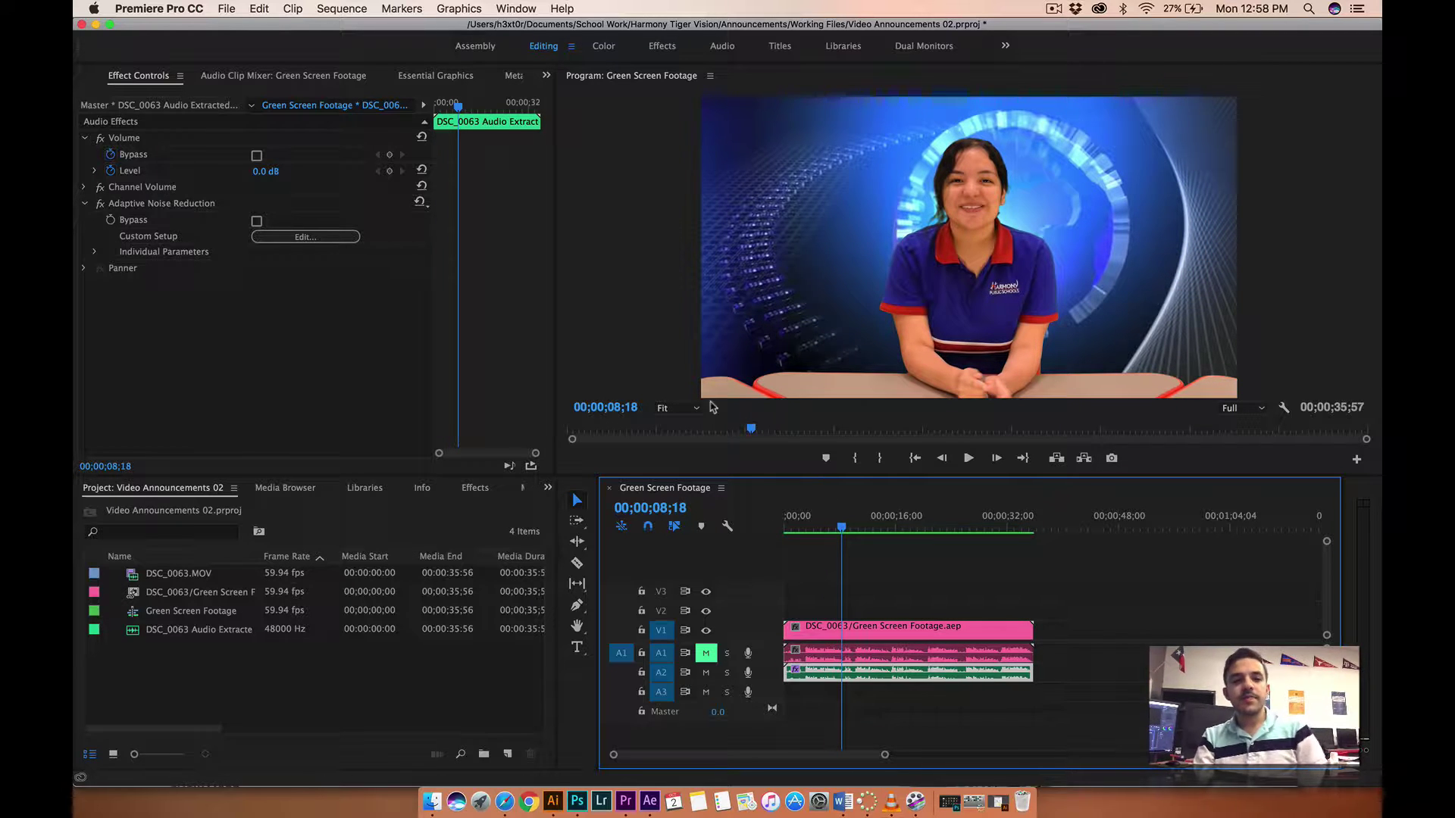
left_click(221, 7)
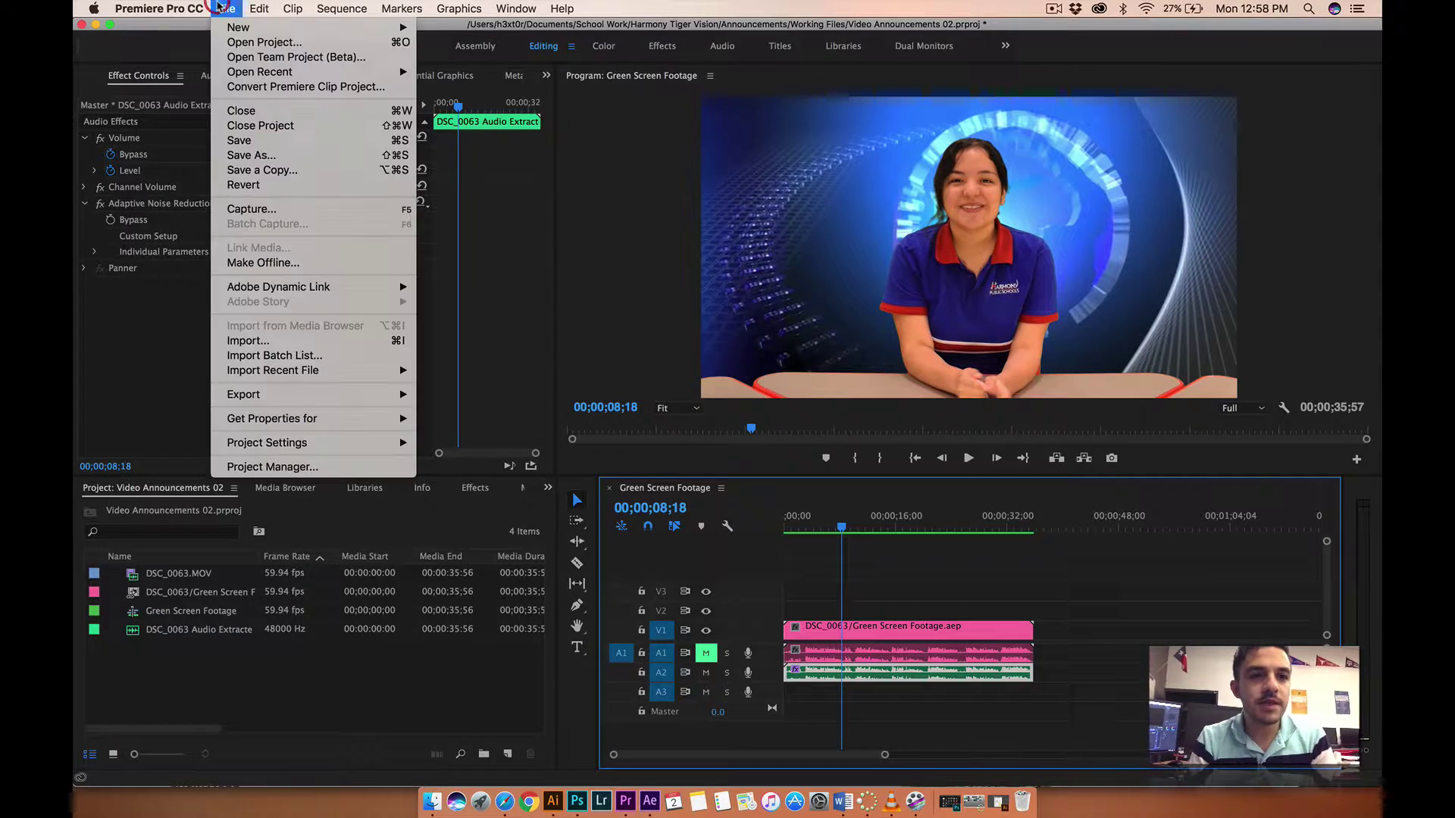
left_click(272, 141)
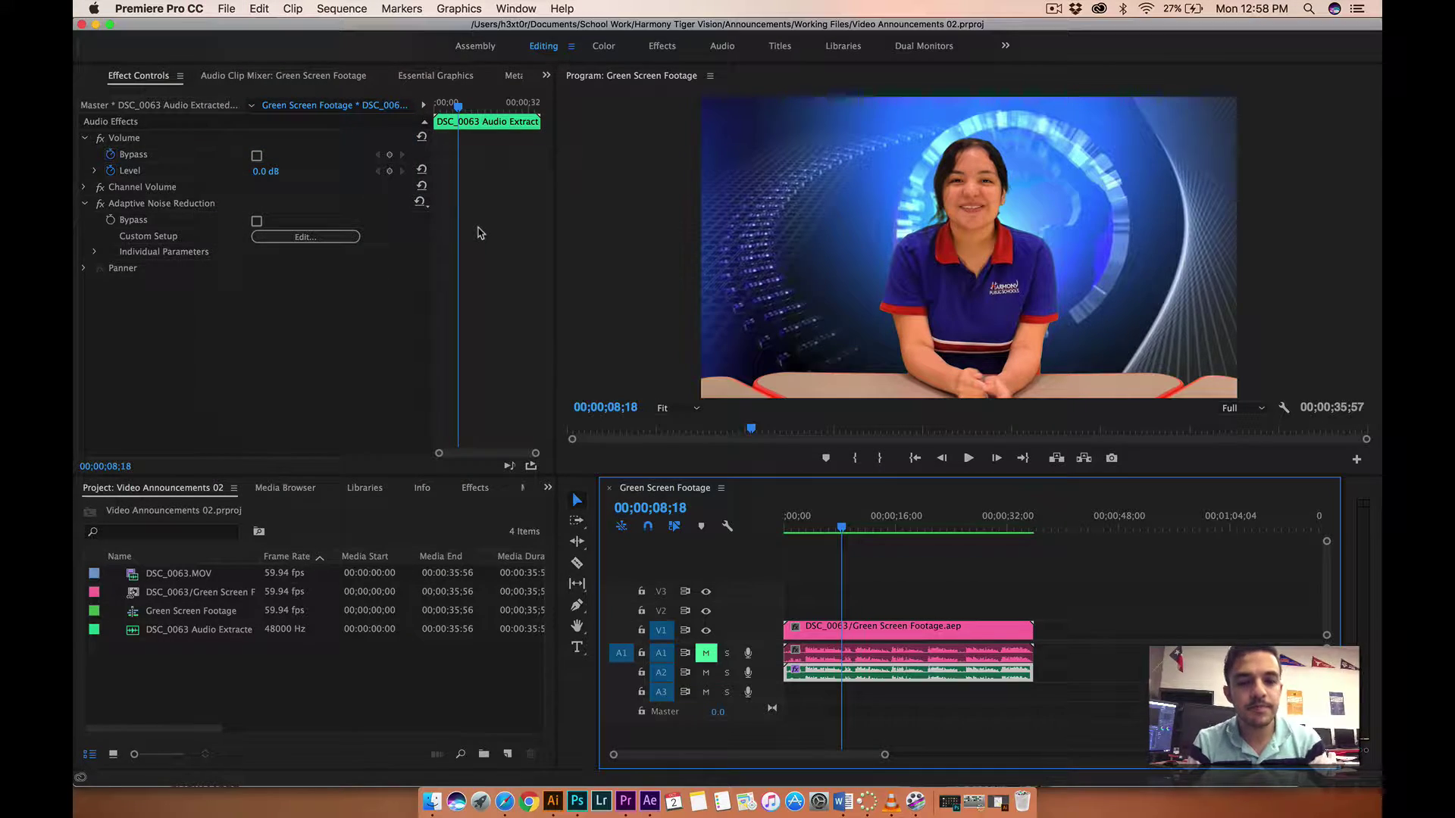
Step: Clear the Safari, Finder and After Effects windows out of the way to reach the desktop
key("super+Tab")
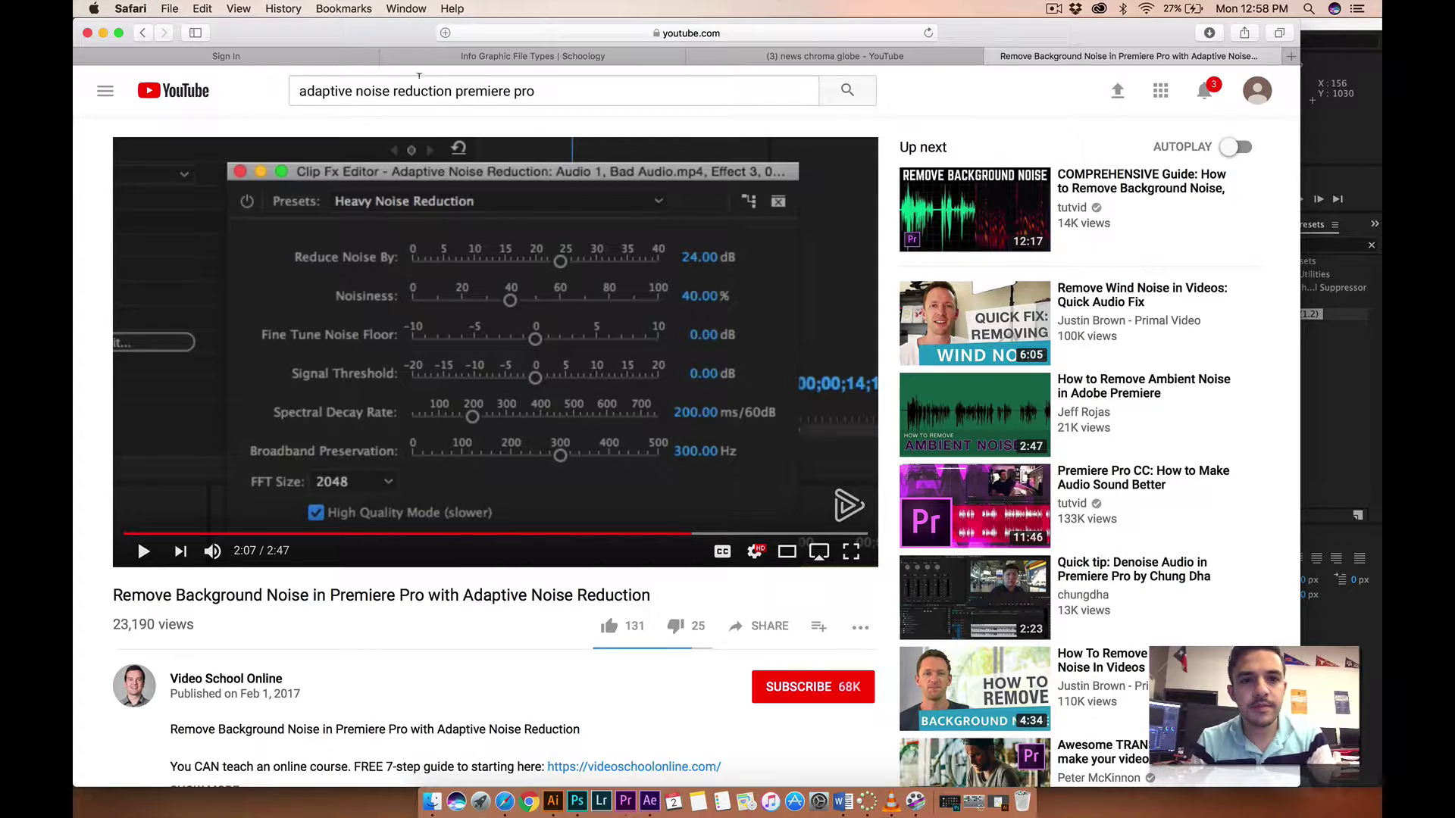
left_click(106, 33)
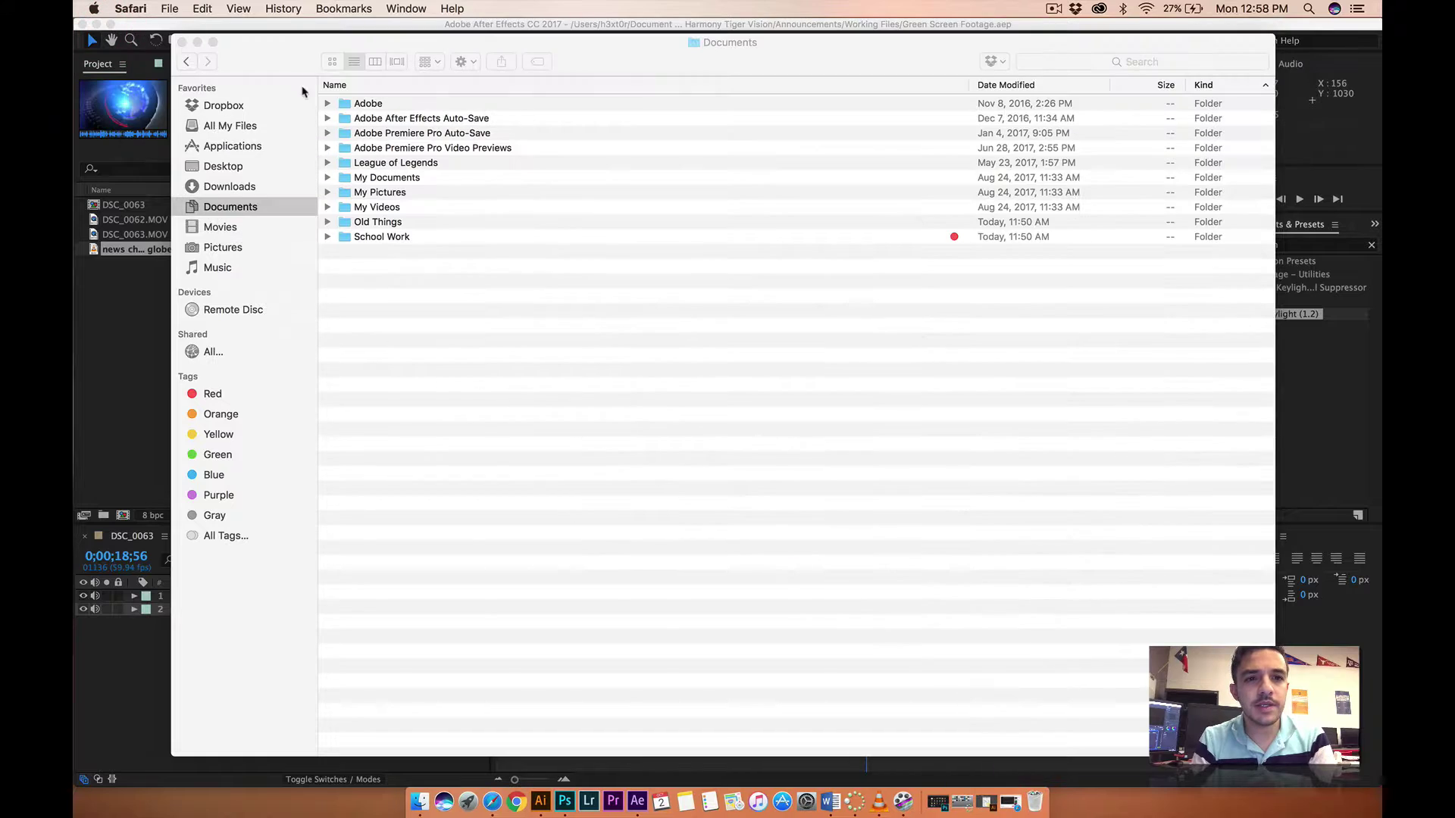
left_click(232, 45)
left_click(182, 41)
left_click(199, 30)
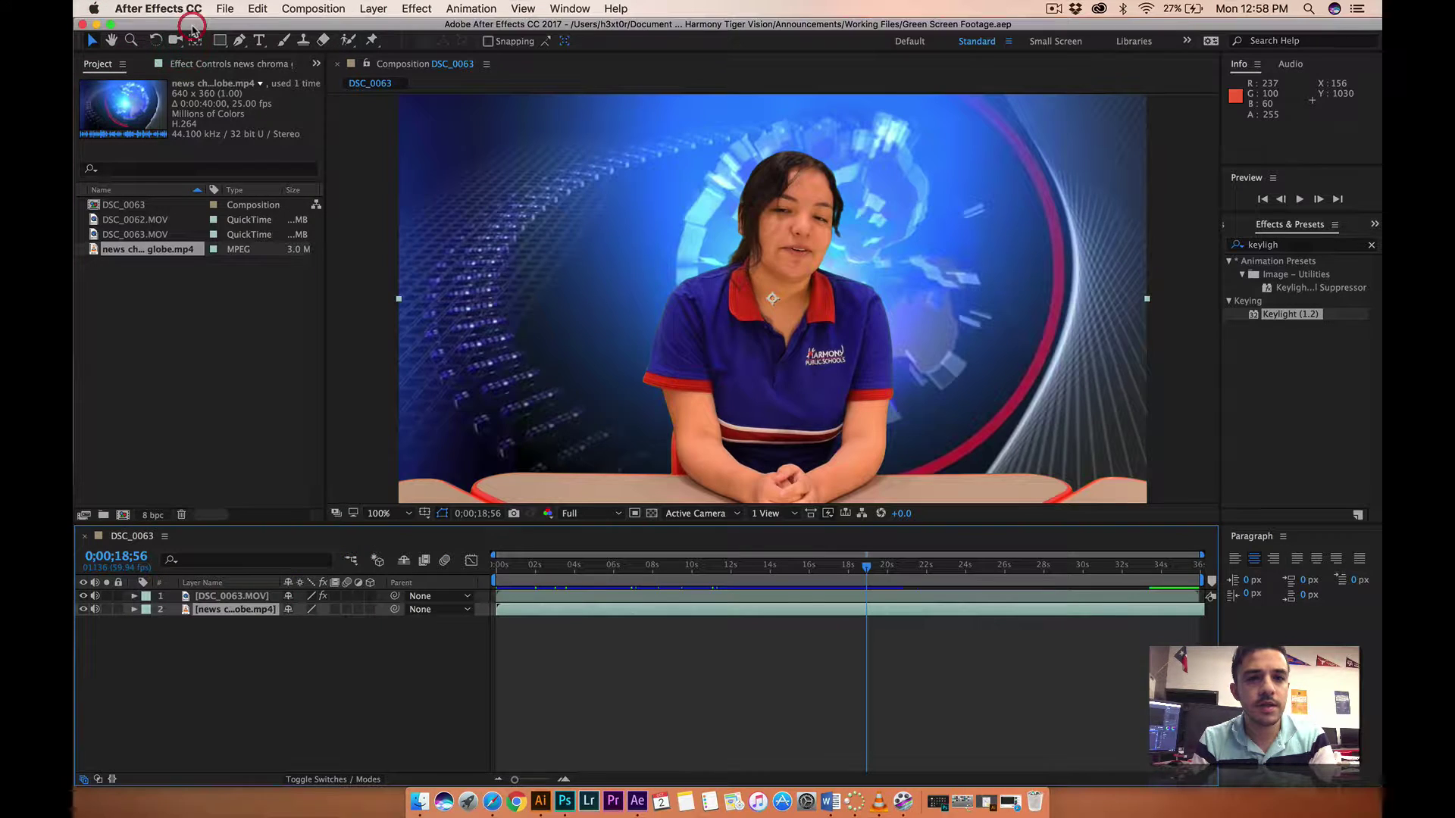
key("super+h")
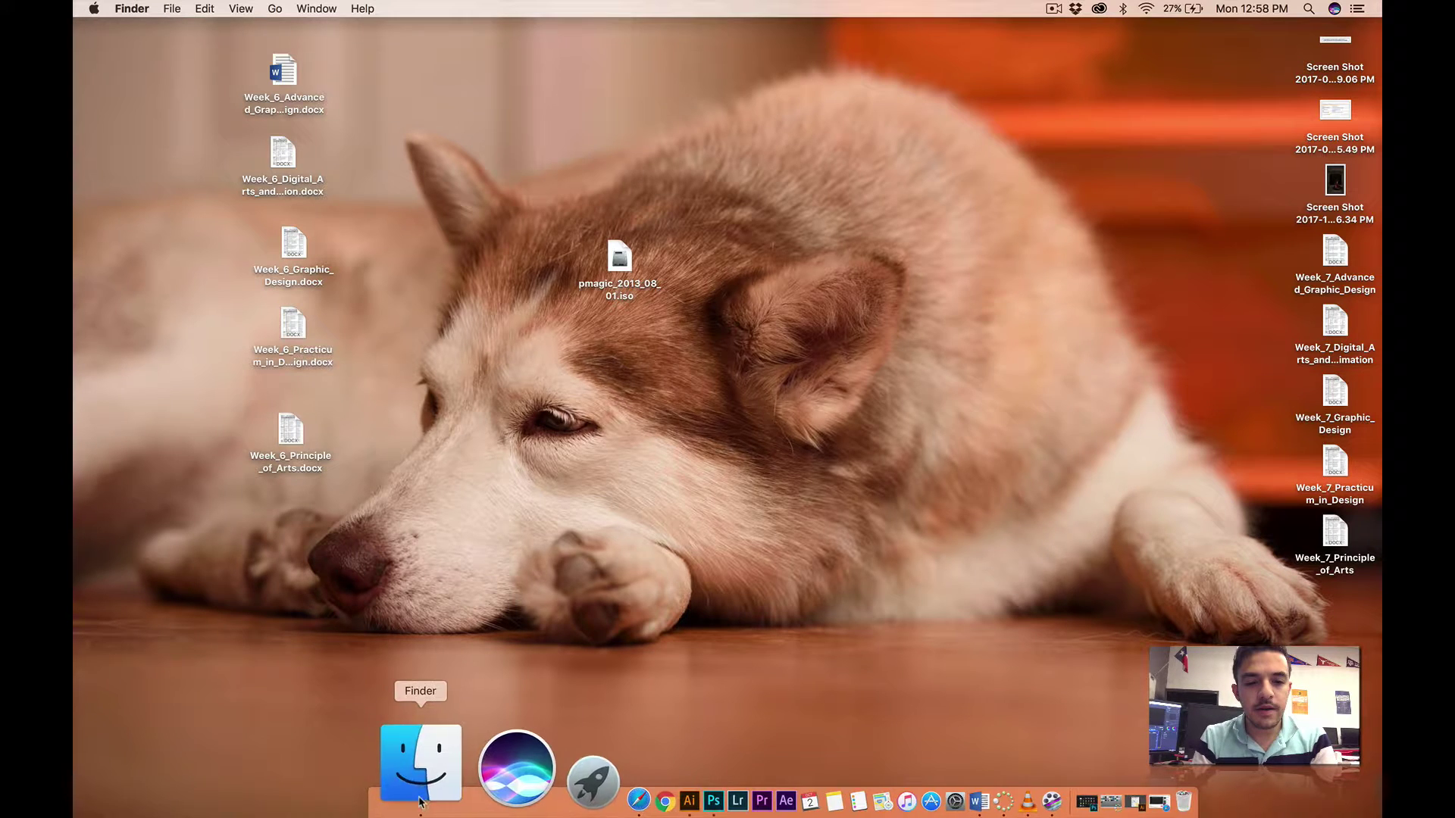
Step: Open a Finder window and go to the School Work folder in Documents
left_click(417, 773)
left_click(587, 384)
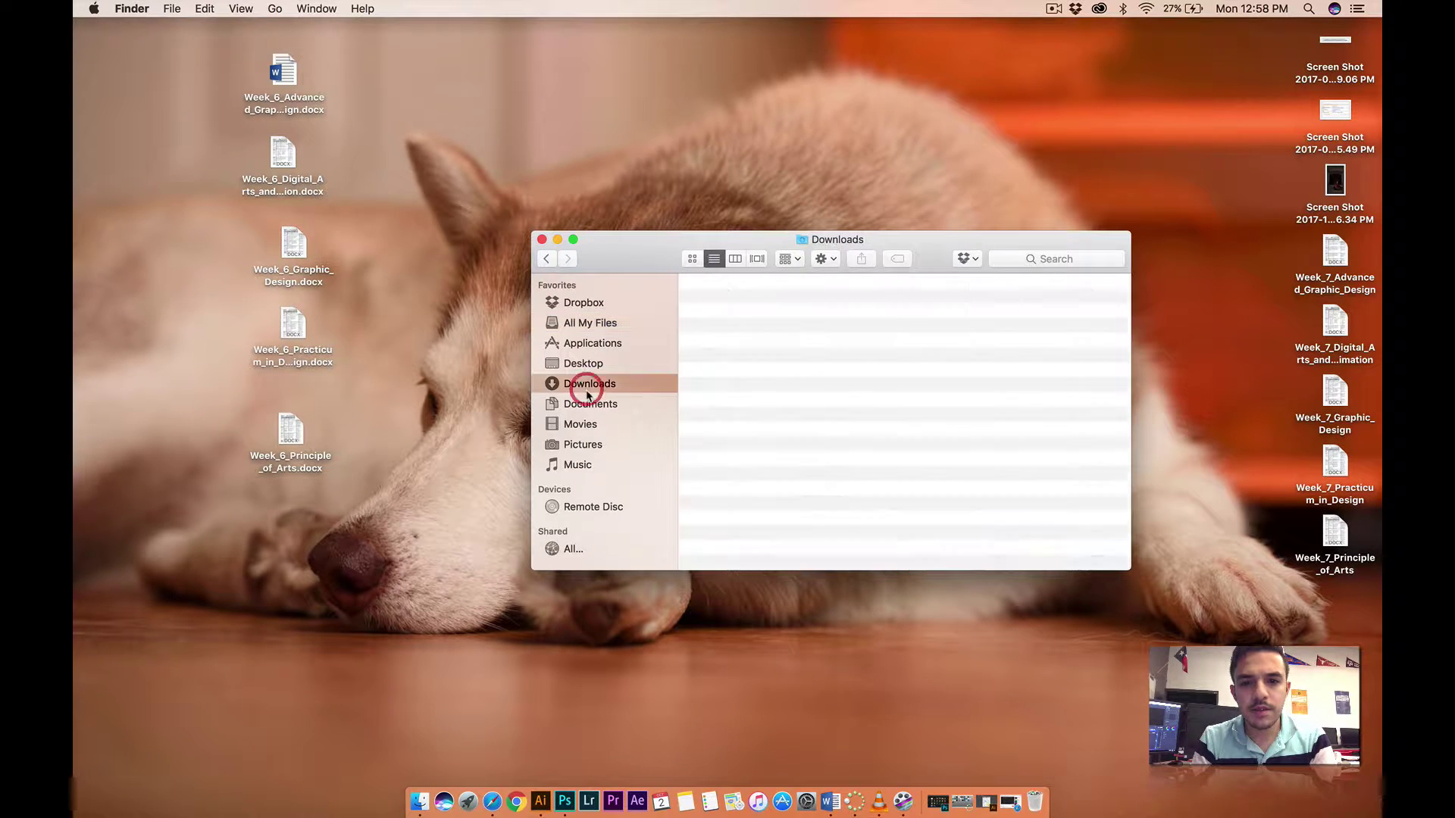
left_click(587, 404)
double_click(740, 433)
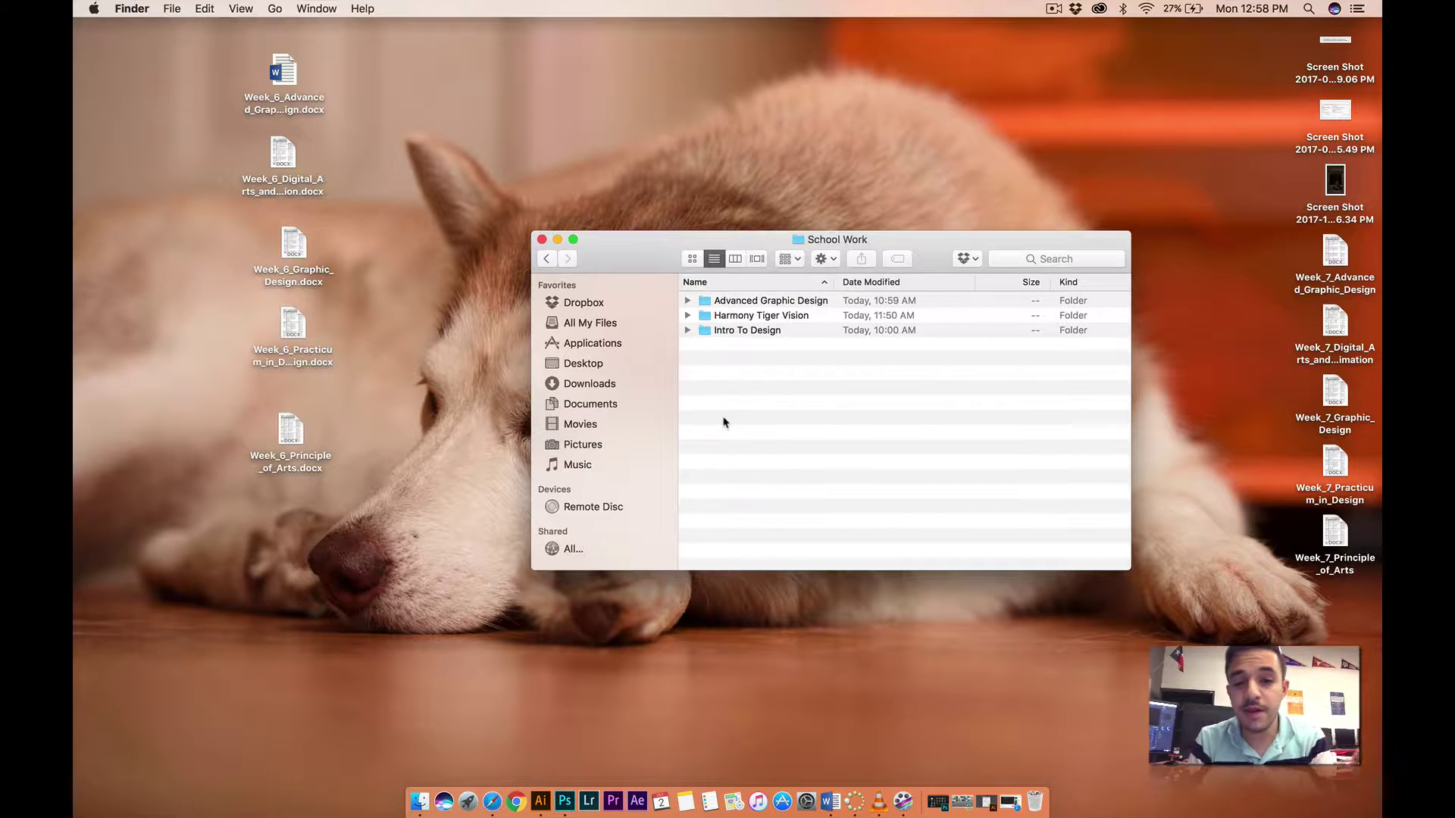
Step: Open the Files Used folder inside Harmony Tiger Vision, Announcements
left_click(770, 316)
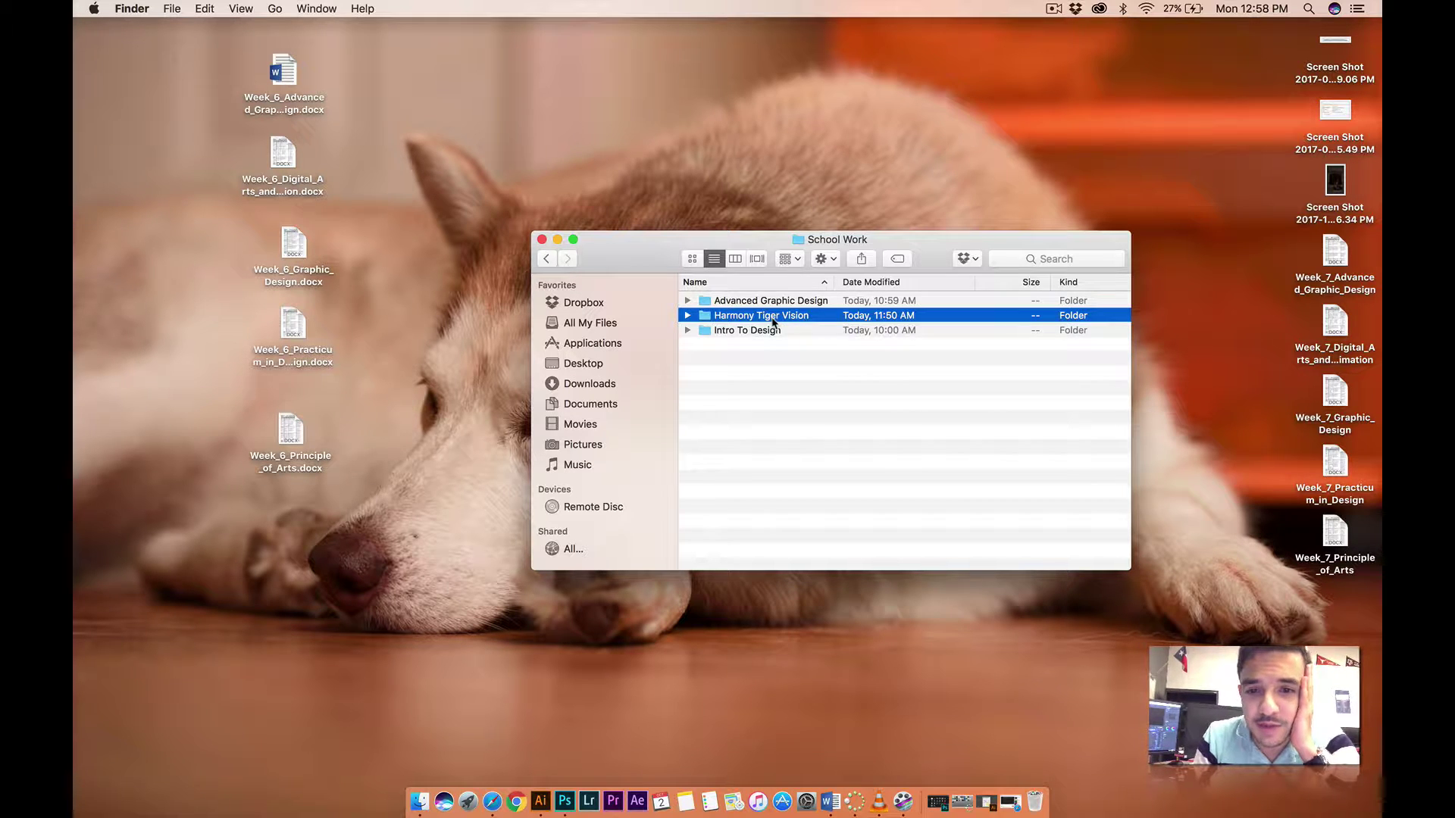
double_click(773, 322)
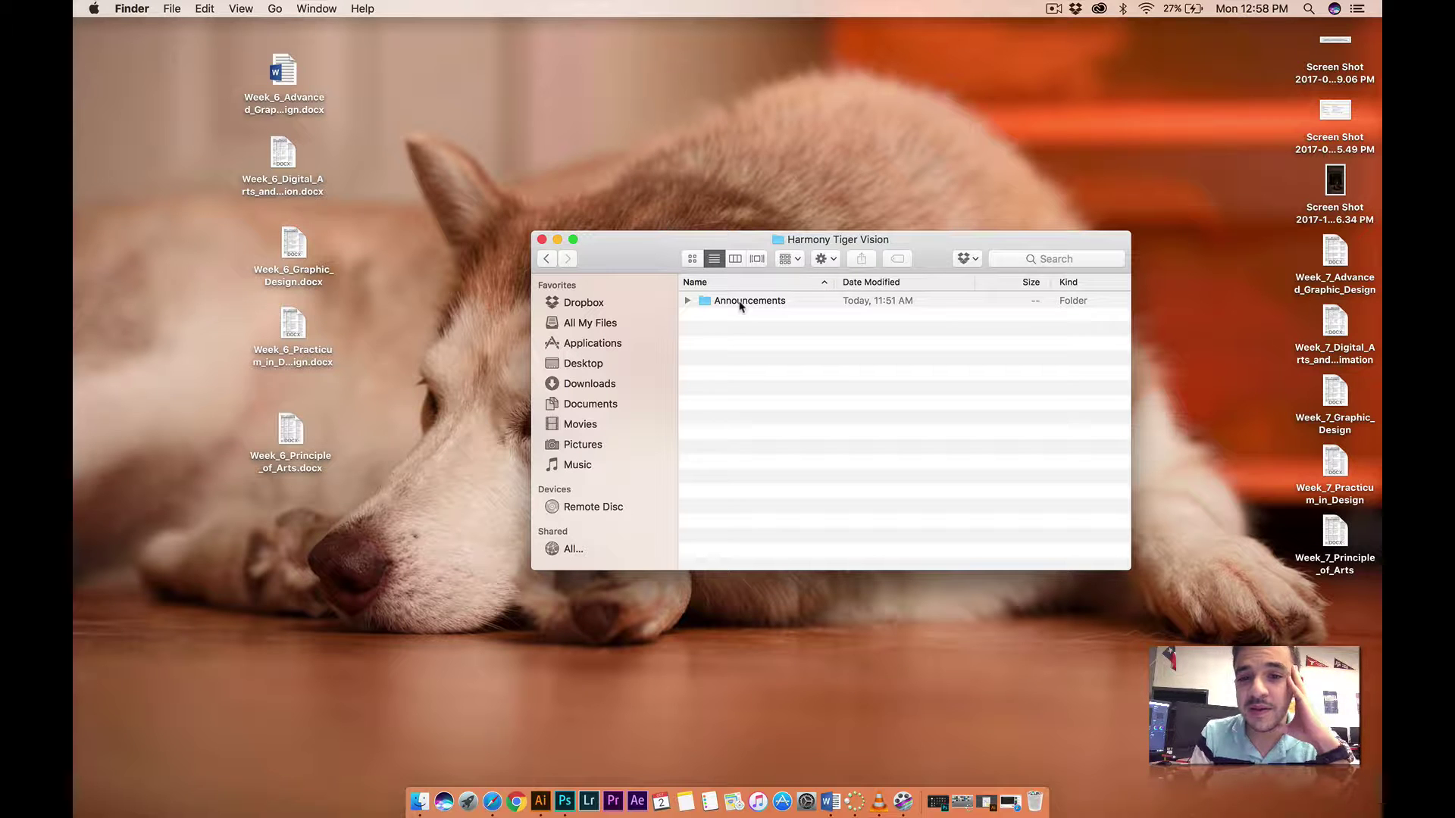
left_click(546, 258)
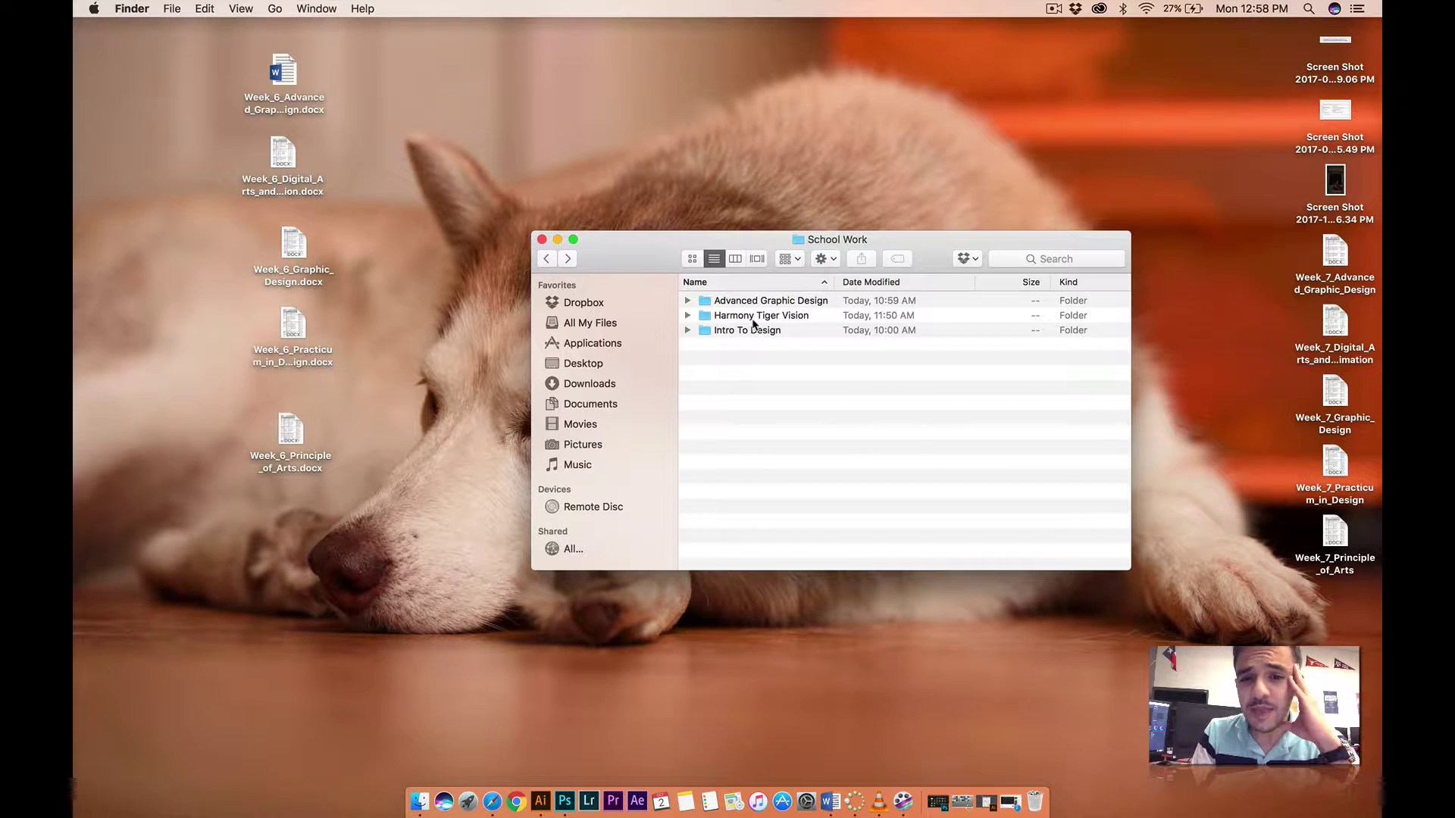
double_click(752, 316)
left_click(731, 302)
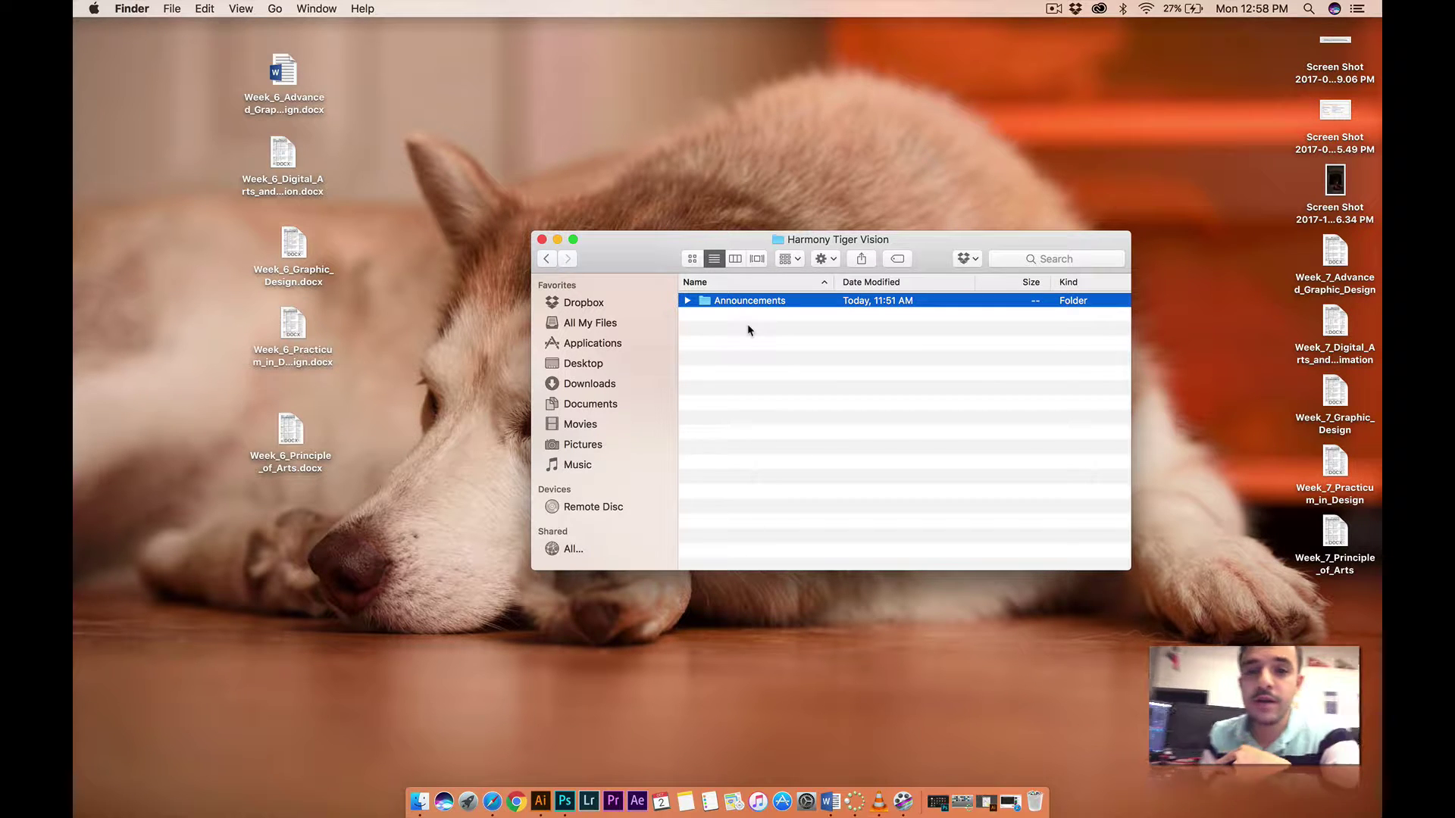
double_click(749, 301)
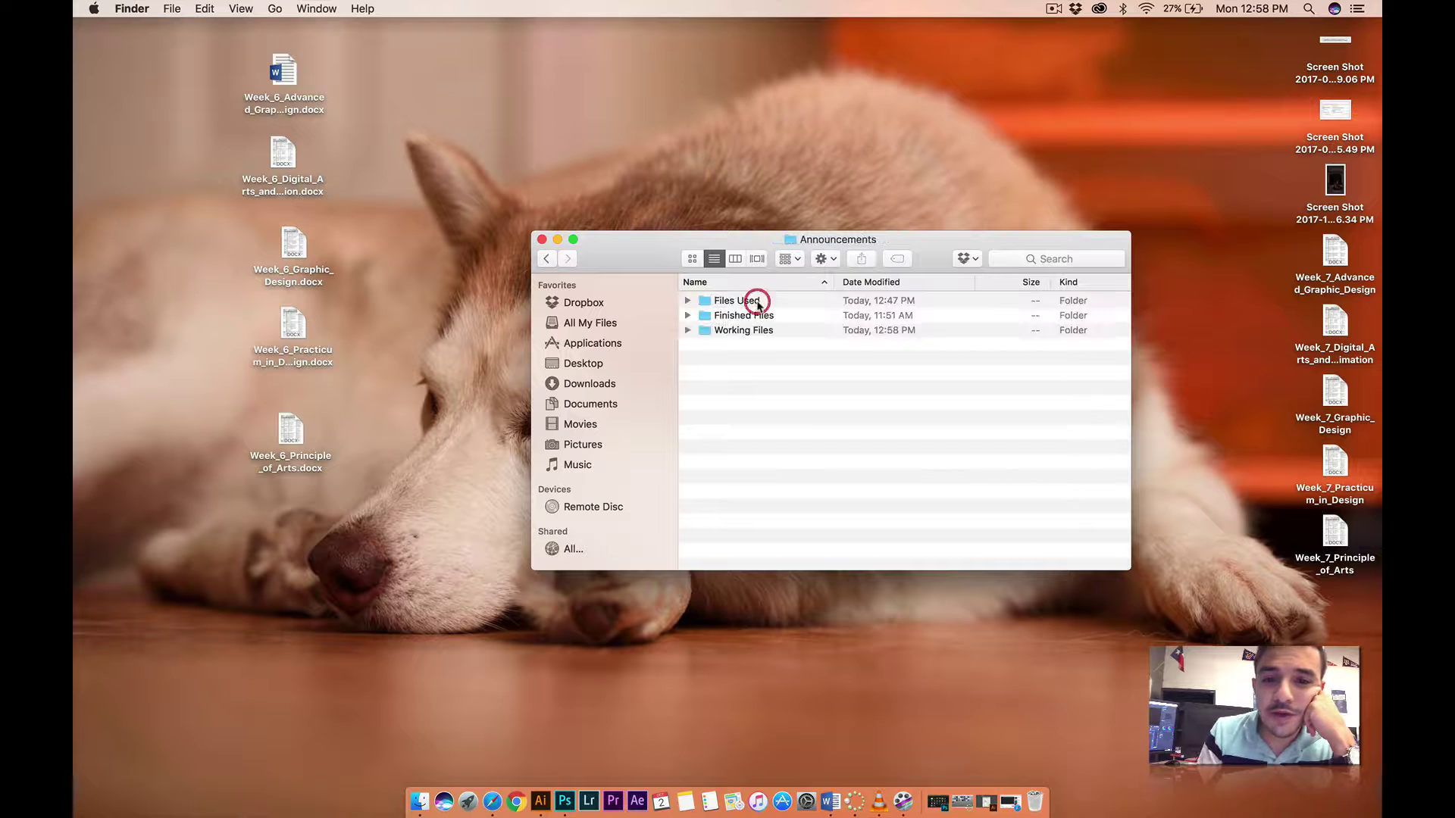
double_click(750, 301)
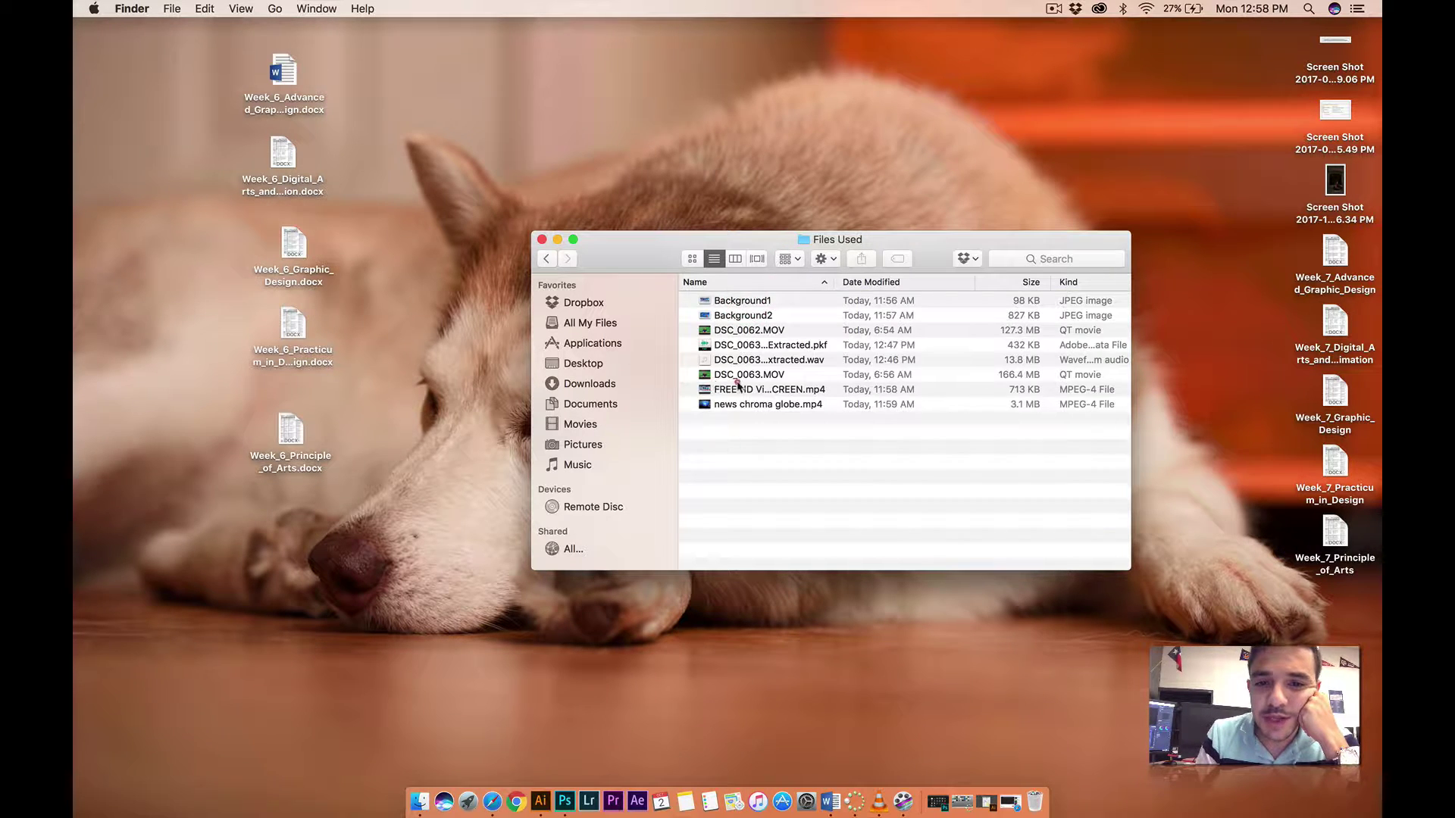
Step: Preview the extracted DSC_0063 audio WAV file, and move it and its matching PKF file to the Trash
key("super+a")
left_click(720, 498)
left_click(746, 345)
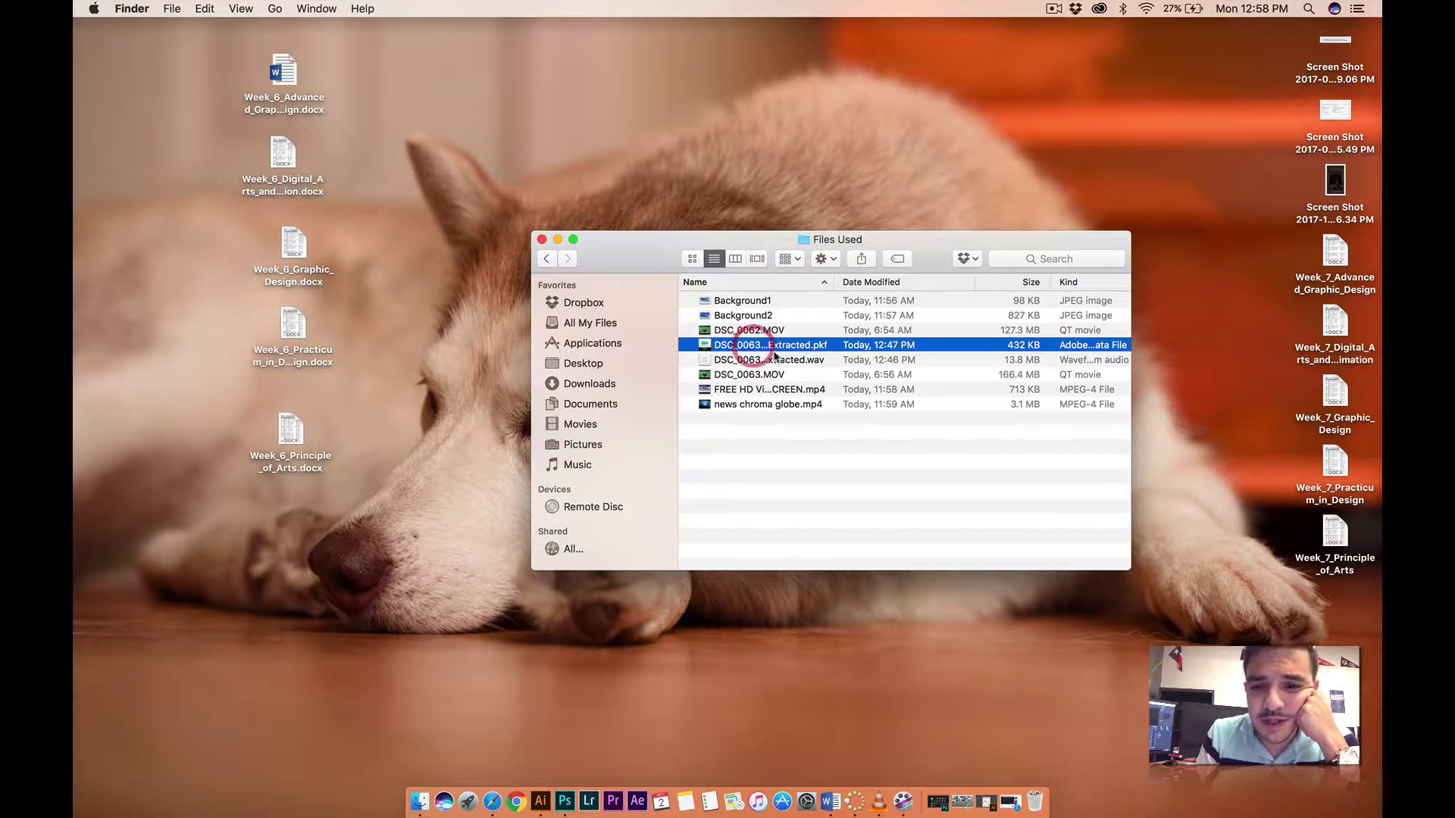
left_click(755, 360)
key("space")
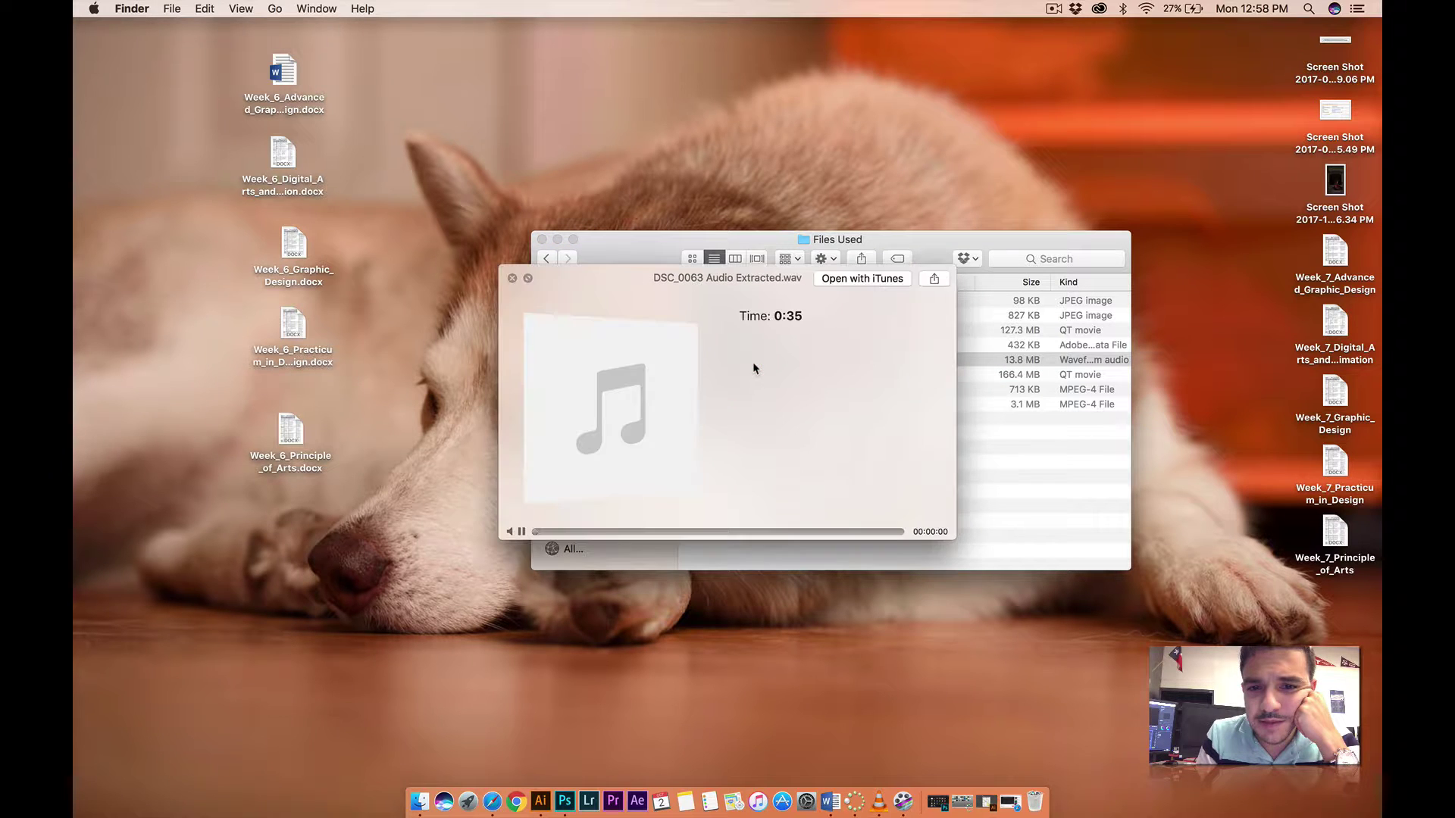
key("space")
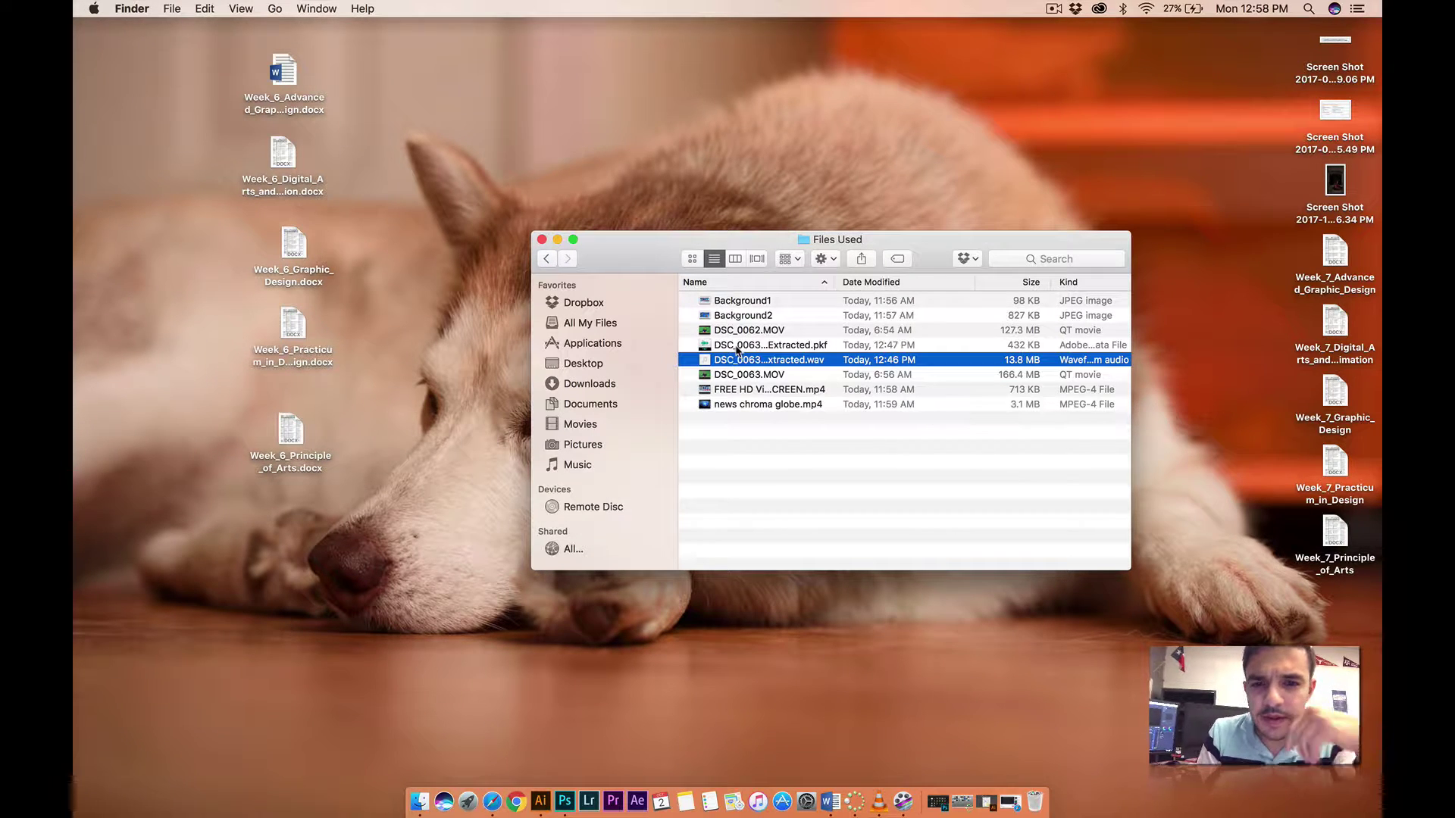
left_click(737, 346, "super")
key("super+BackSpace")
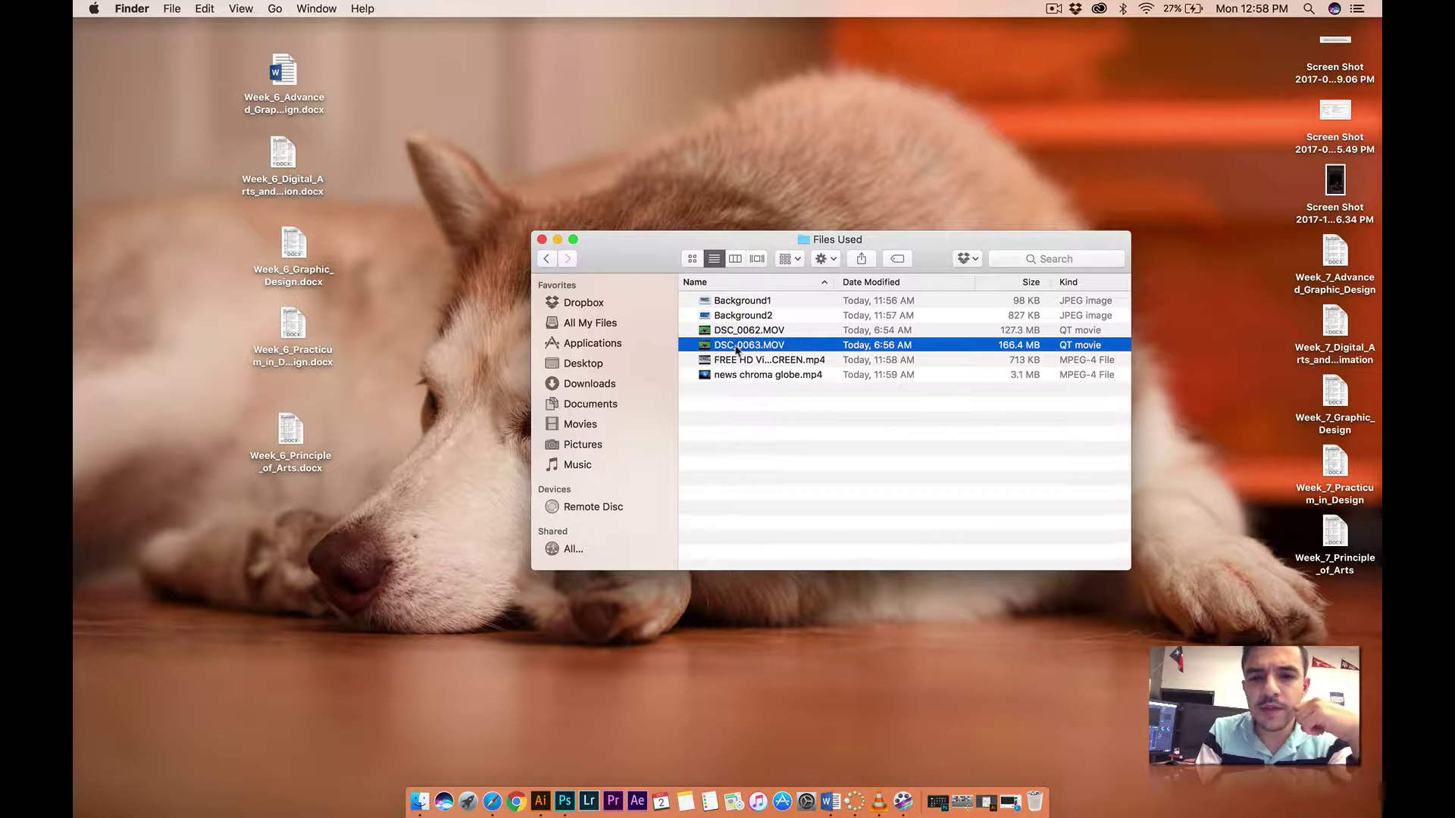
Step: Preview the two background images and the DSC_0062.MOV and DSC_0063.MOV clips in the Files Used folder
left_click(726, 444)
key("super+a")
left_click(739, 426)
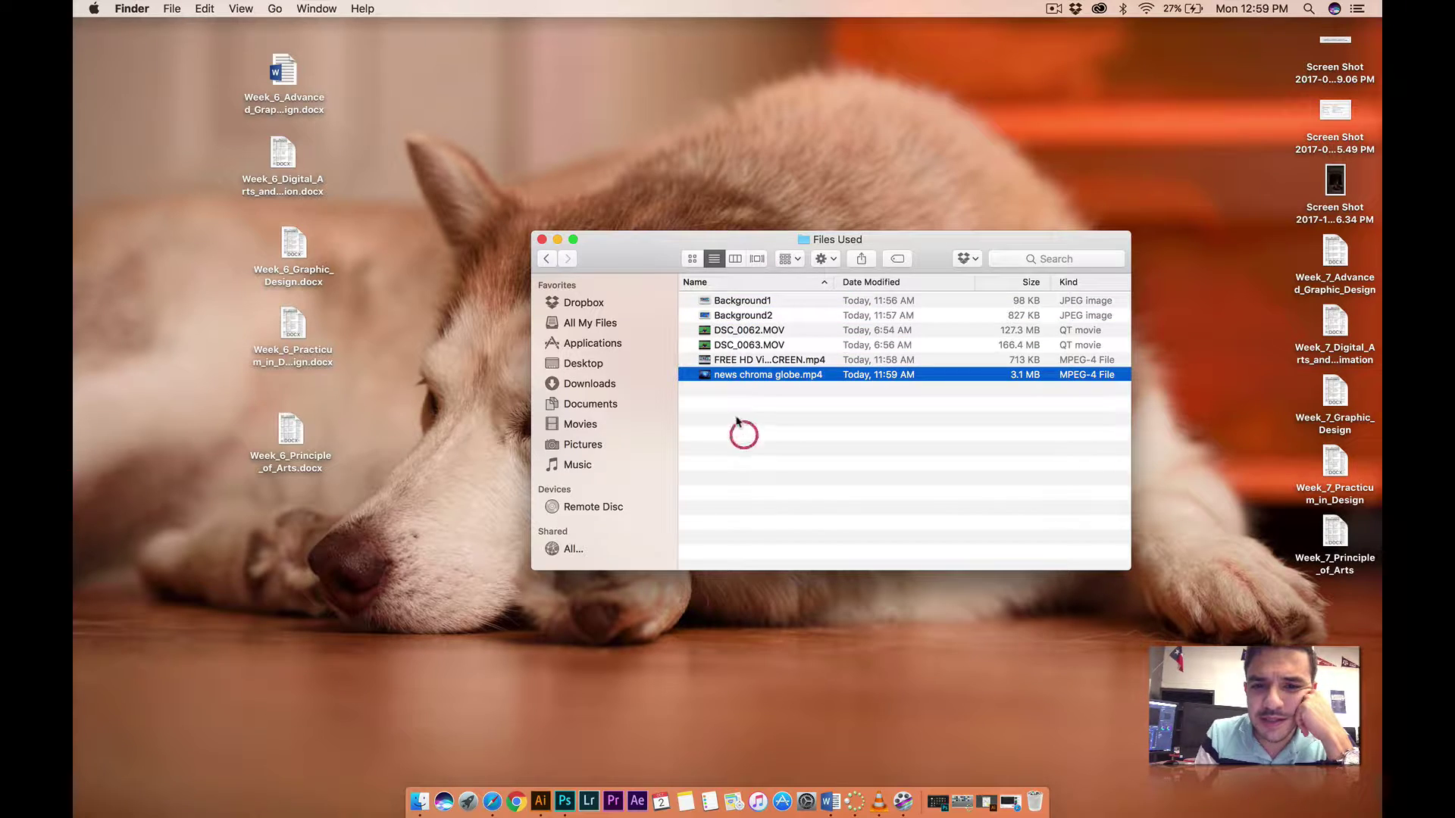
left_click(729, 308)
key("space")
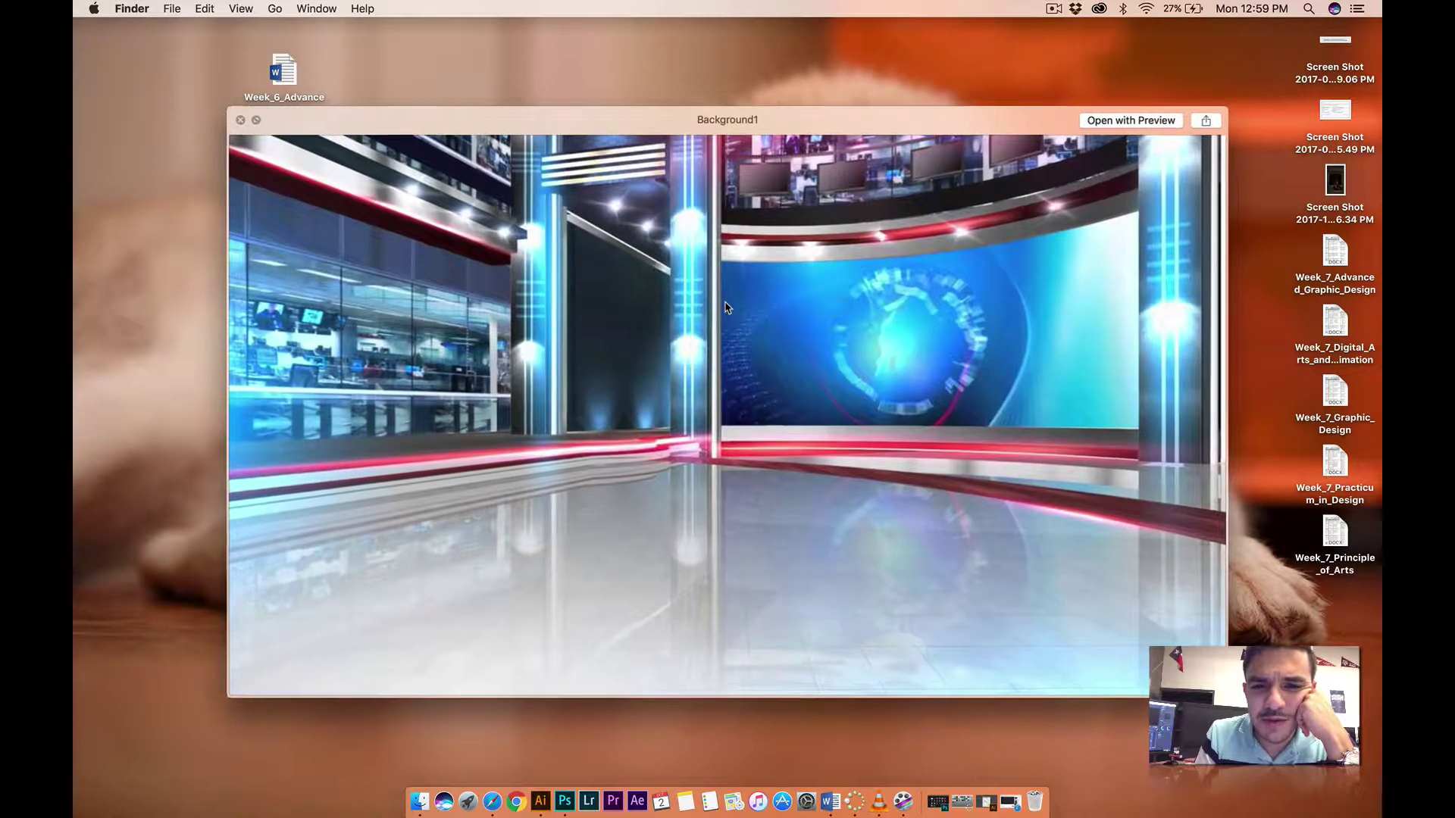
key("Down")
key("Down")
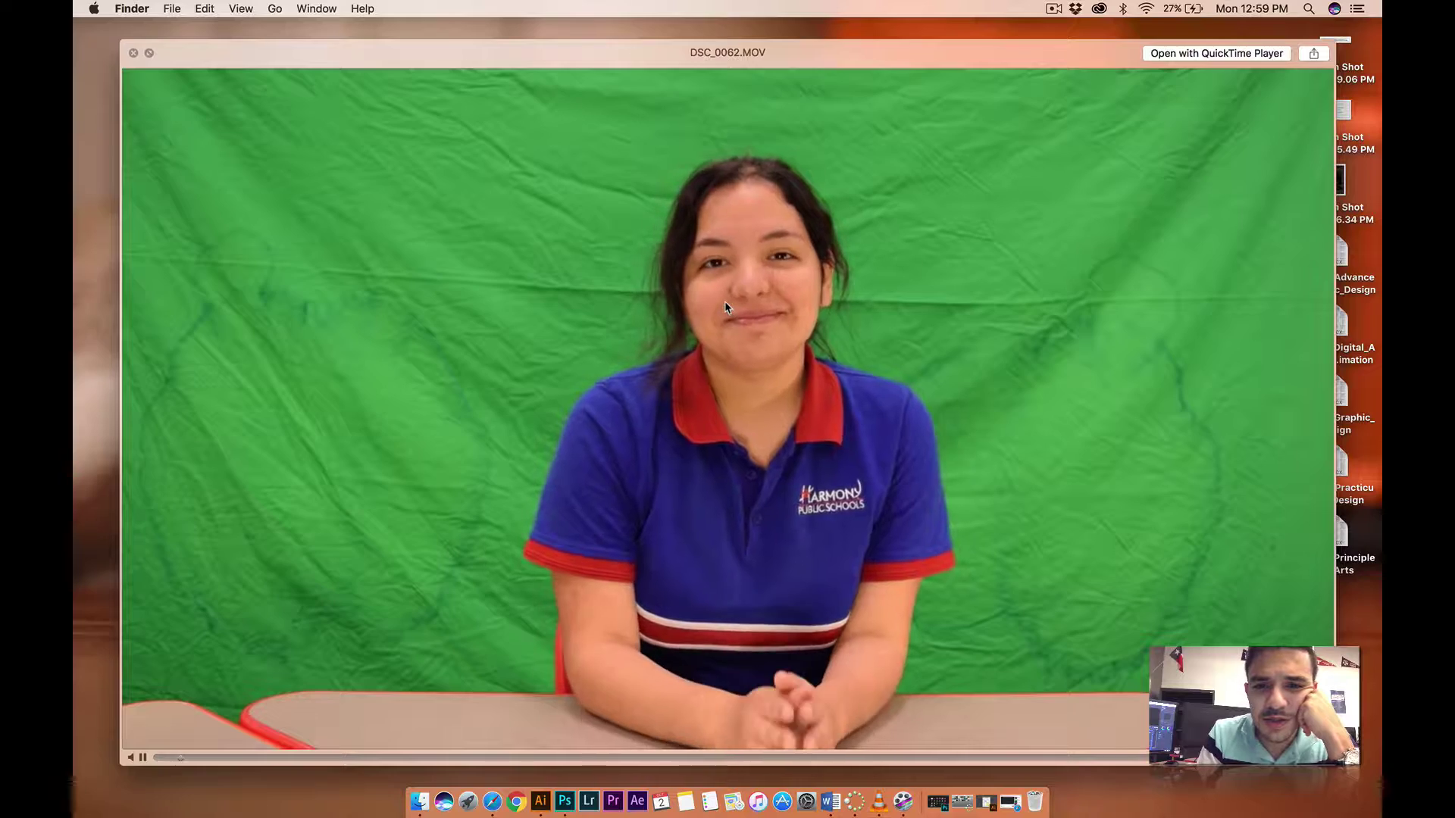
key("space")
key("Down")
key("space")
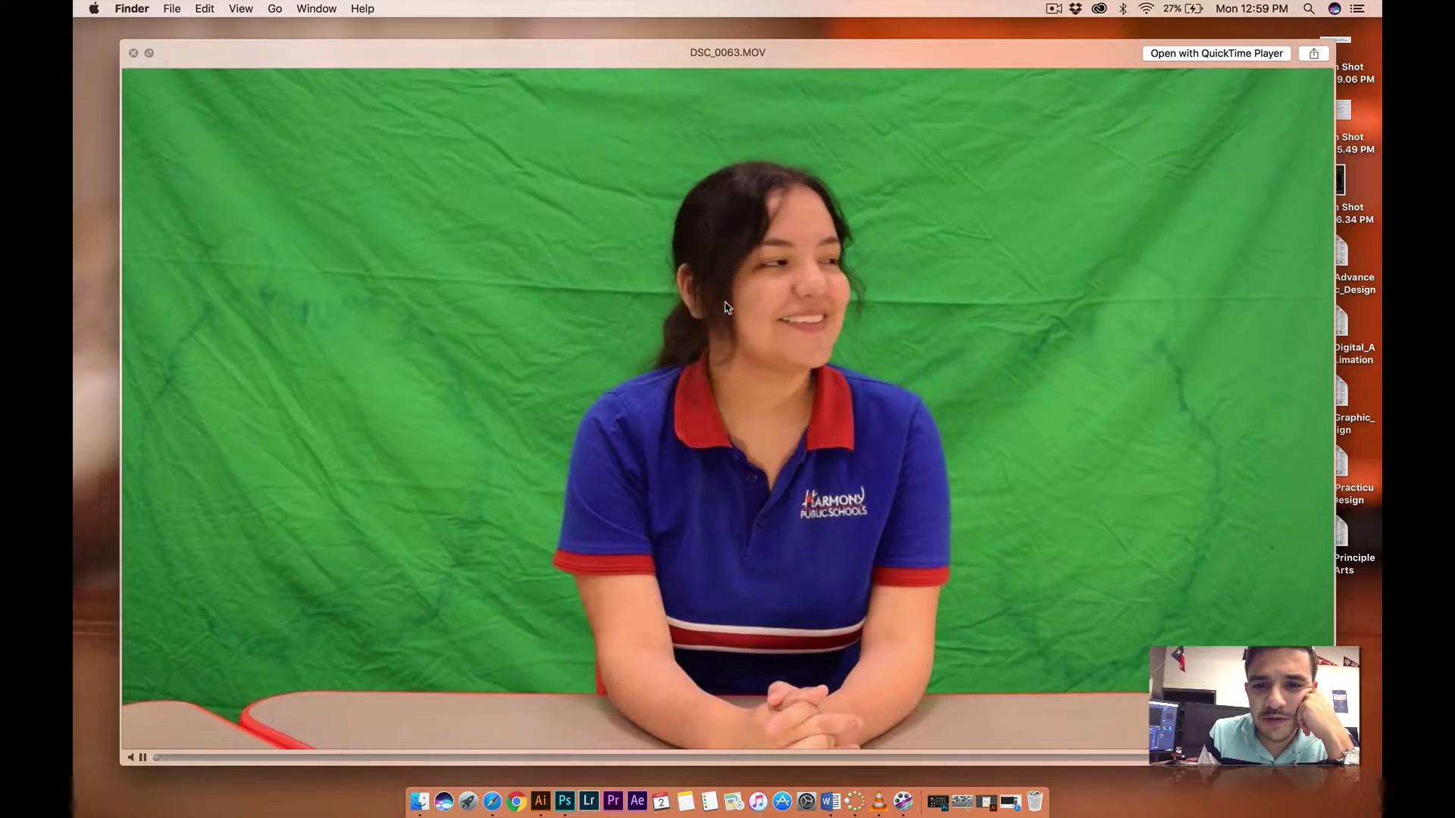
key("space")
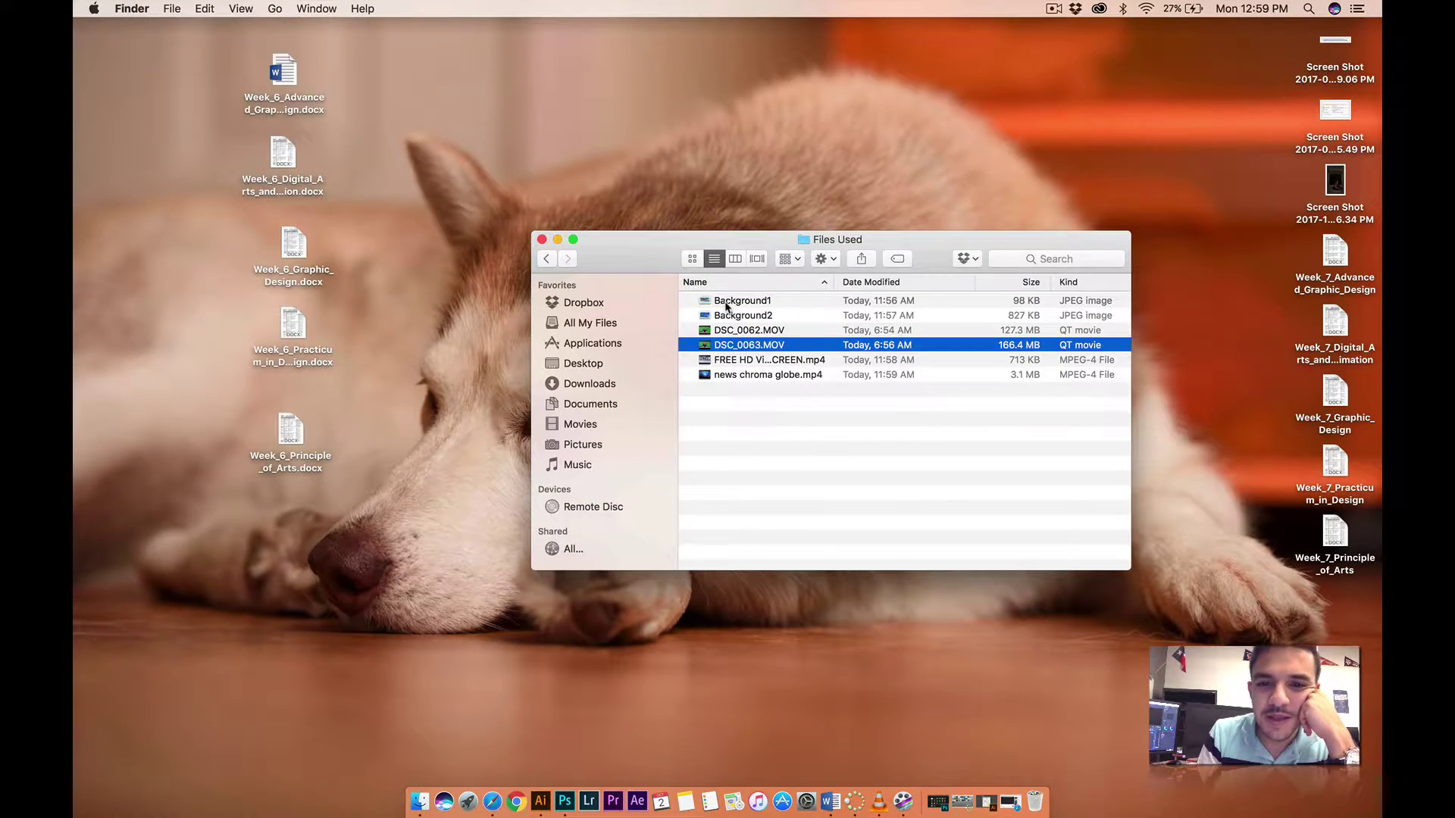
Step: Preview the FREE HD Virtual Studio set with GREEN SCREEN.mp4 and news chroma globe.mp4 videos
key("Down")
key("space")
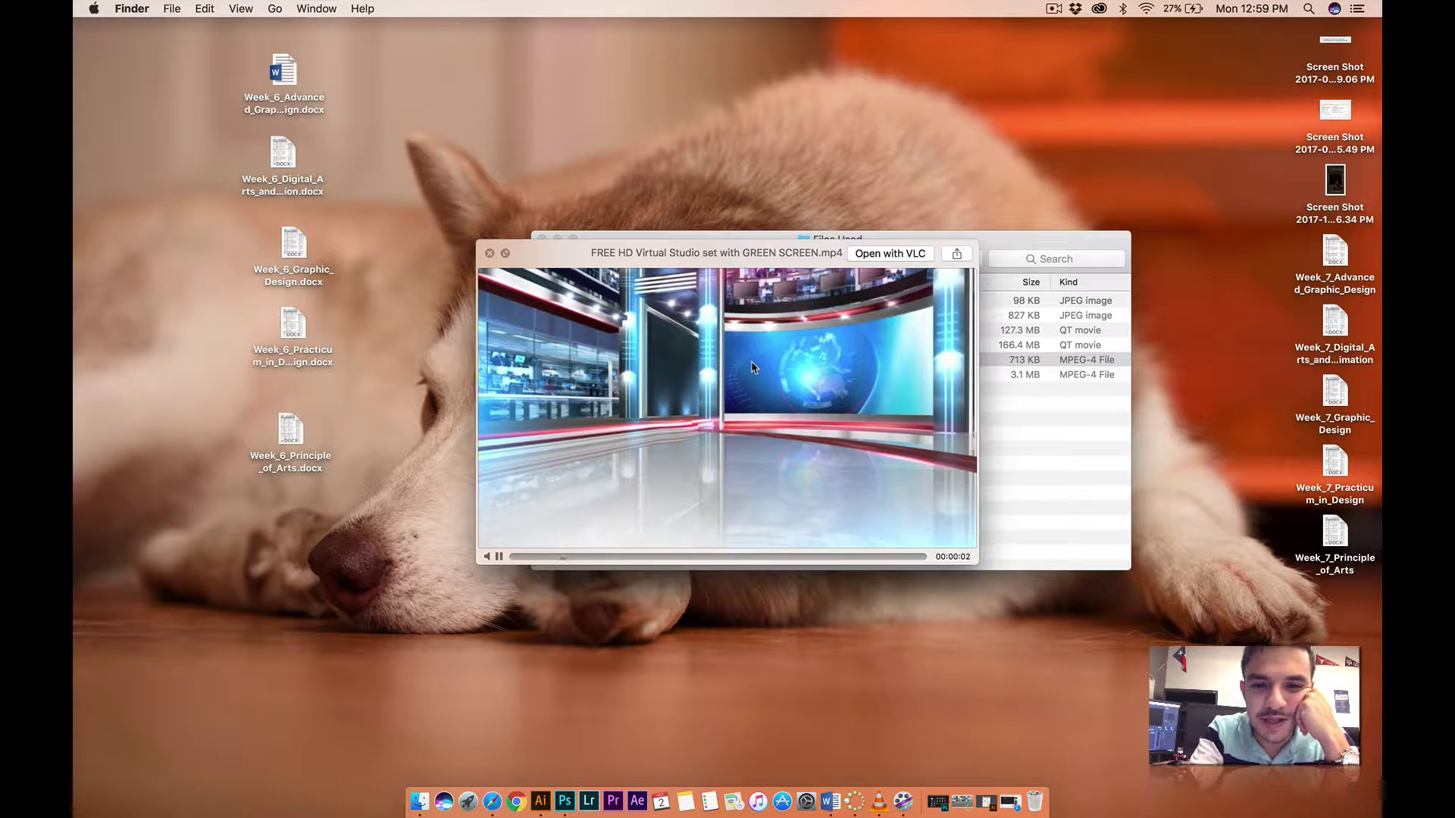
key("space")
key("Down")
key("space")
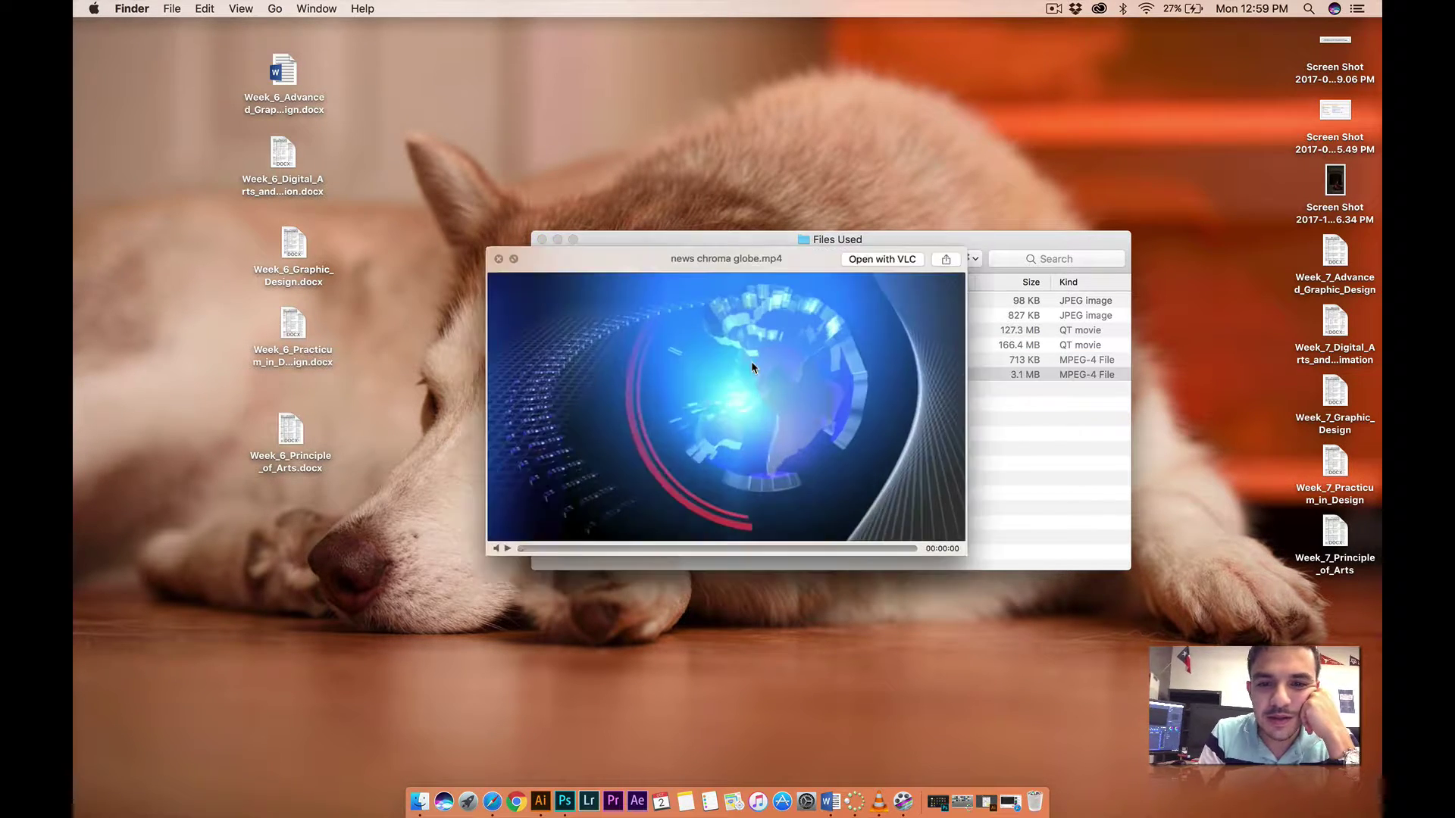
key("space")
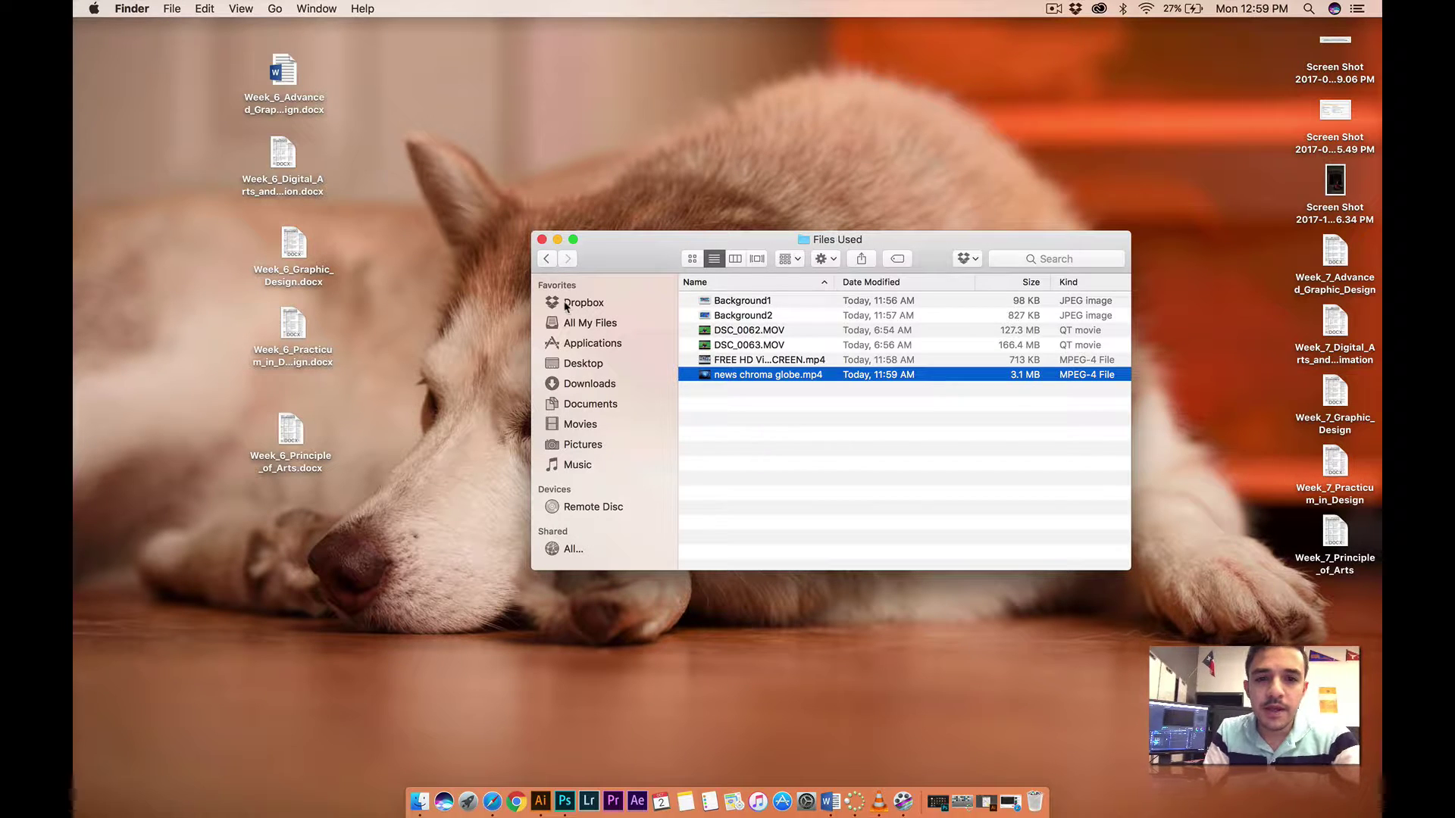
Step: Return to the Announcements folder and look over its Files Used, Finished Files and Working Files subfolders
left_click(545, 259)
left_click_drag(708, 377, 731, 340)
left_click(732, 301)
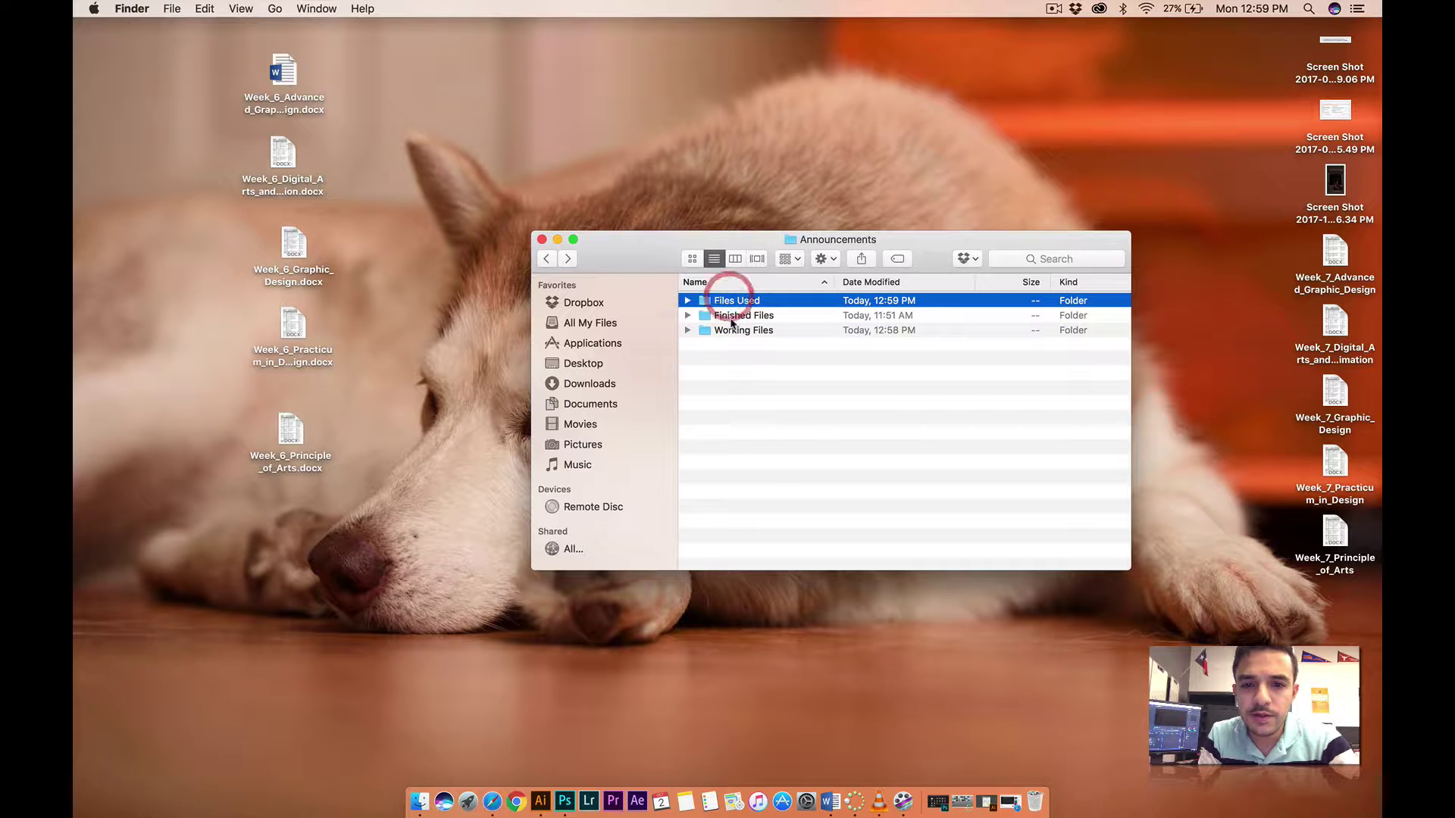
left_click(733, 333)
left_click(732, 391)
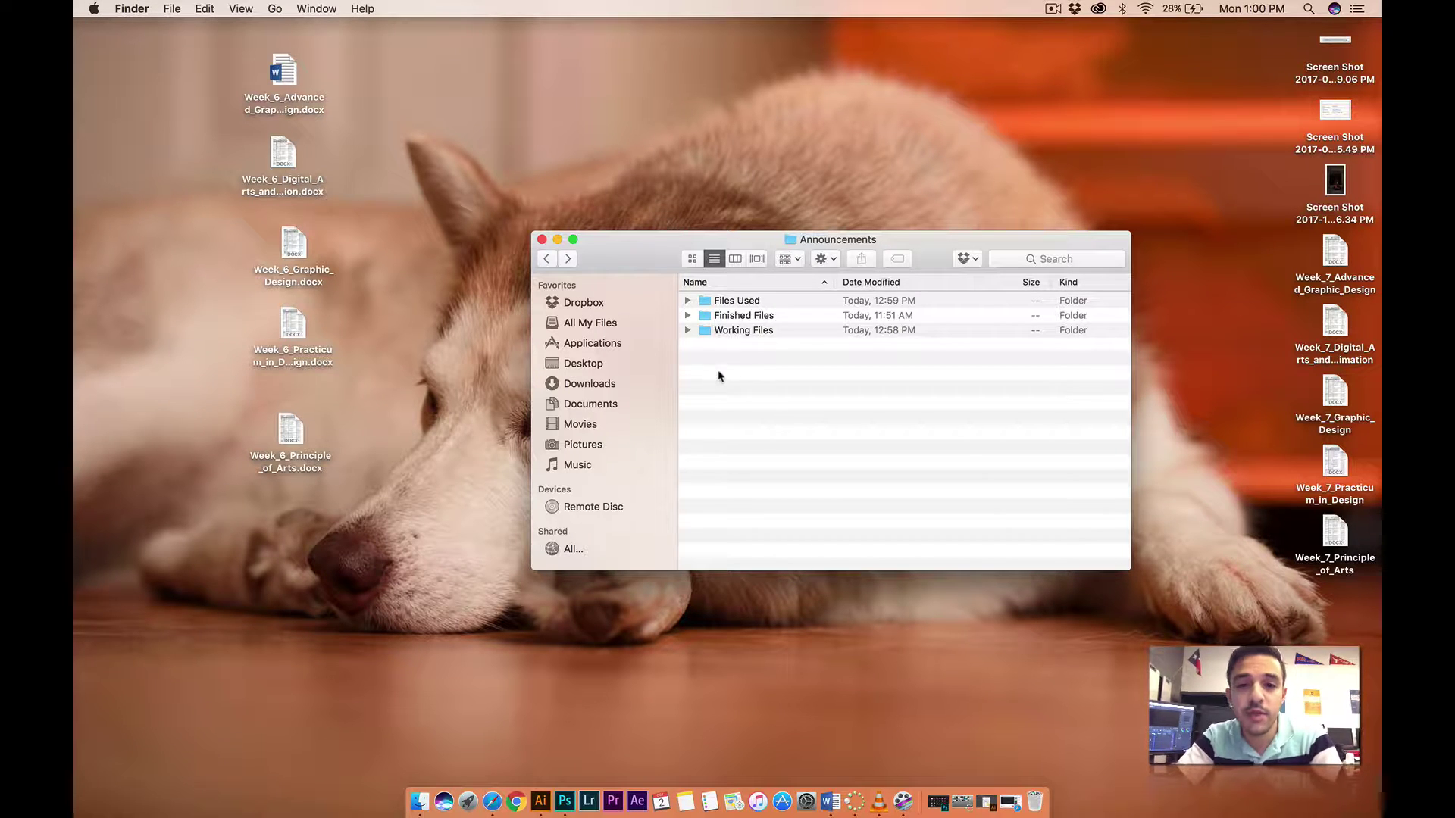
key("super+a")
left_click(714, 413)
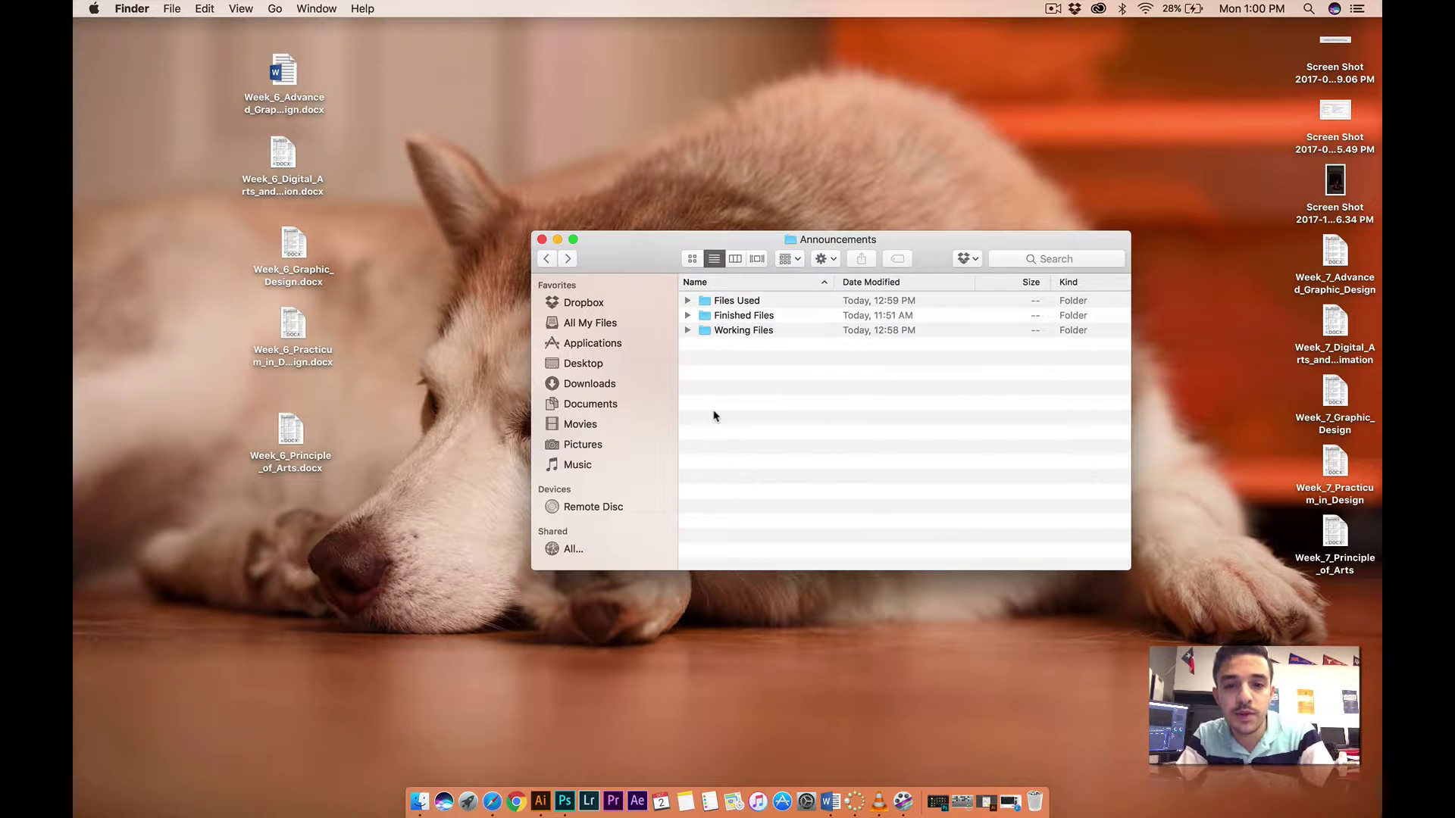
Step: Open the Files Used, Finished Files and Working Files folders one after another to review what each contains
double_click(745, 302)
mouse_move(709, 424)
left_mouse_down()
mouse_move(720, 292)
mouse_move(724, 406)
left_mouse_up()
left_click(546, 258)
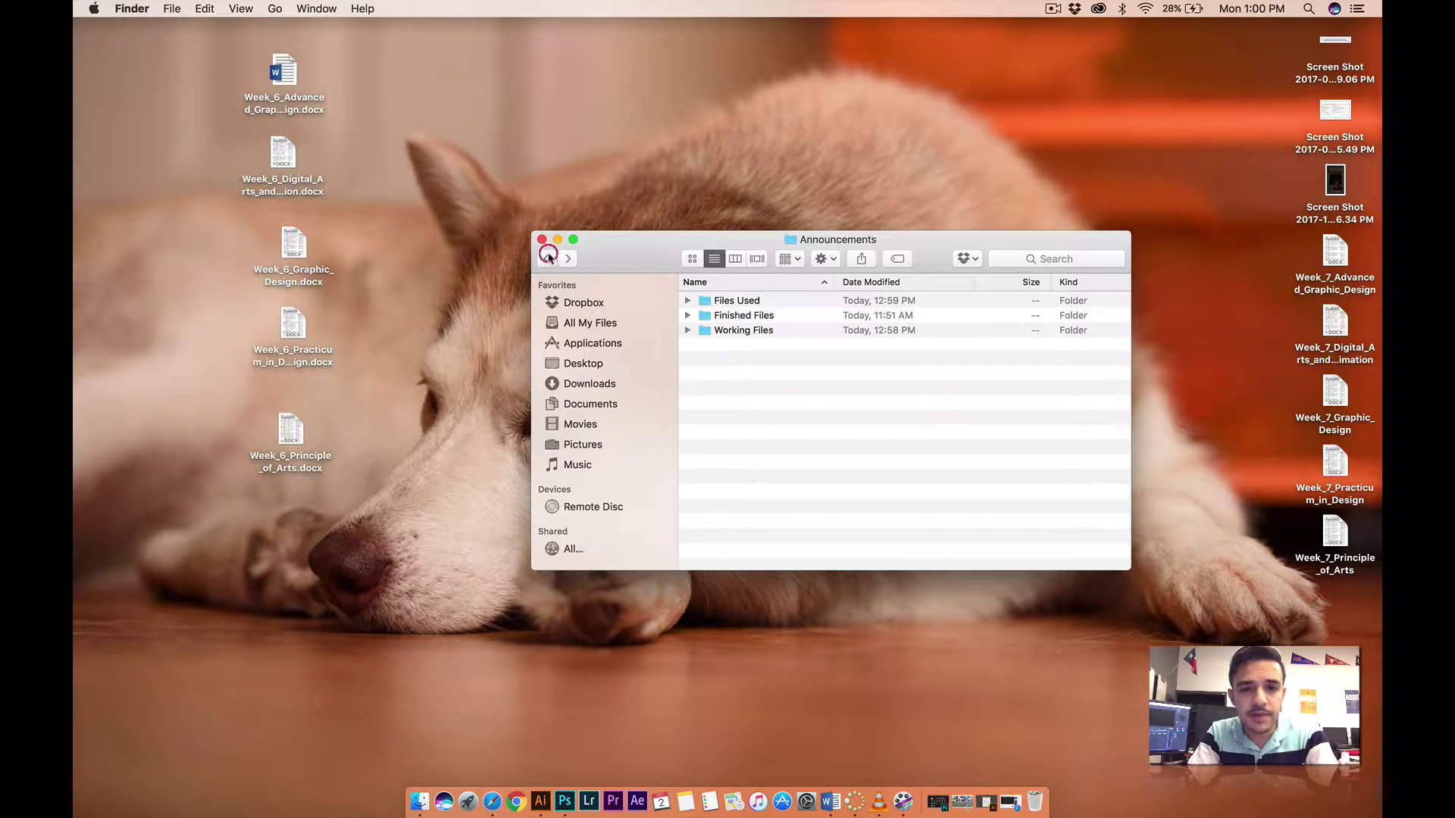
double_click(741, 317)
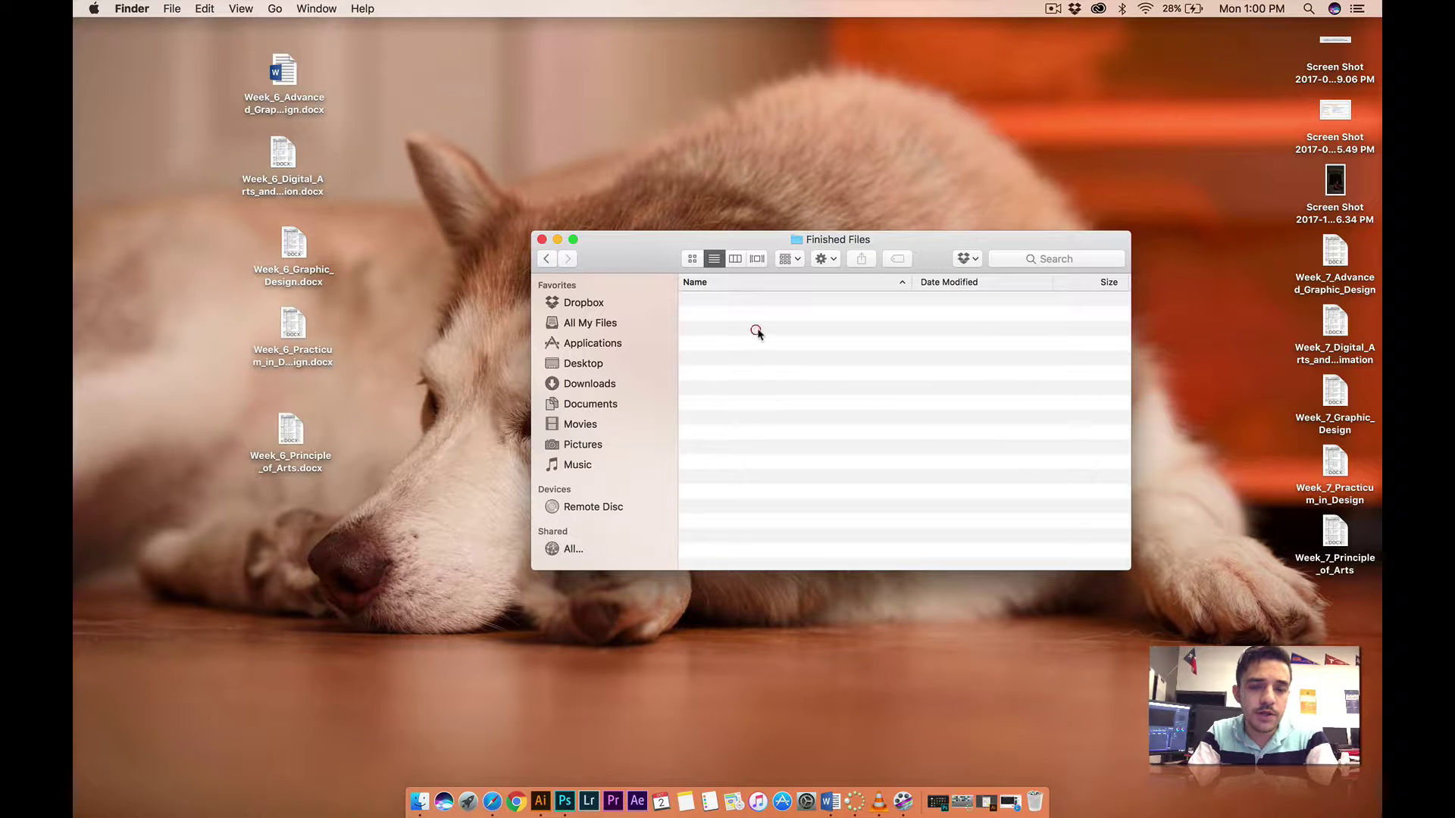
left_click(546, 259)
double_click(754, 335)
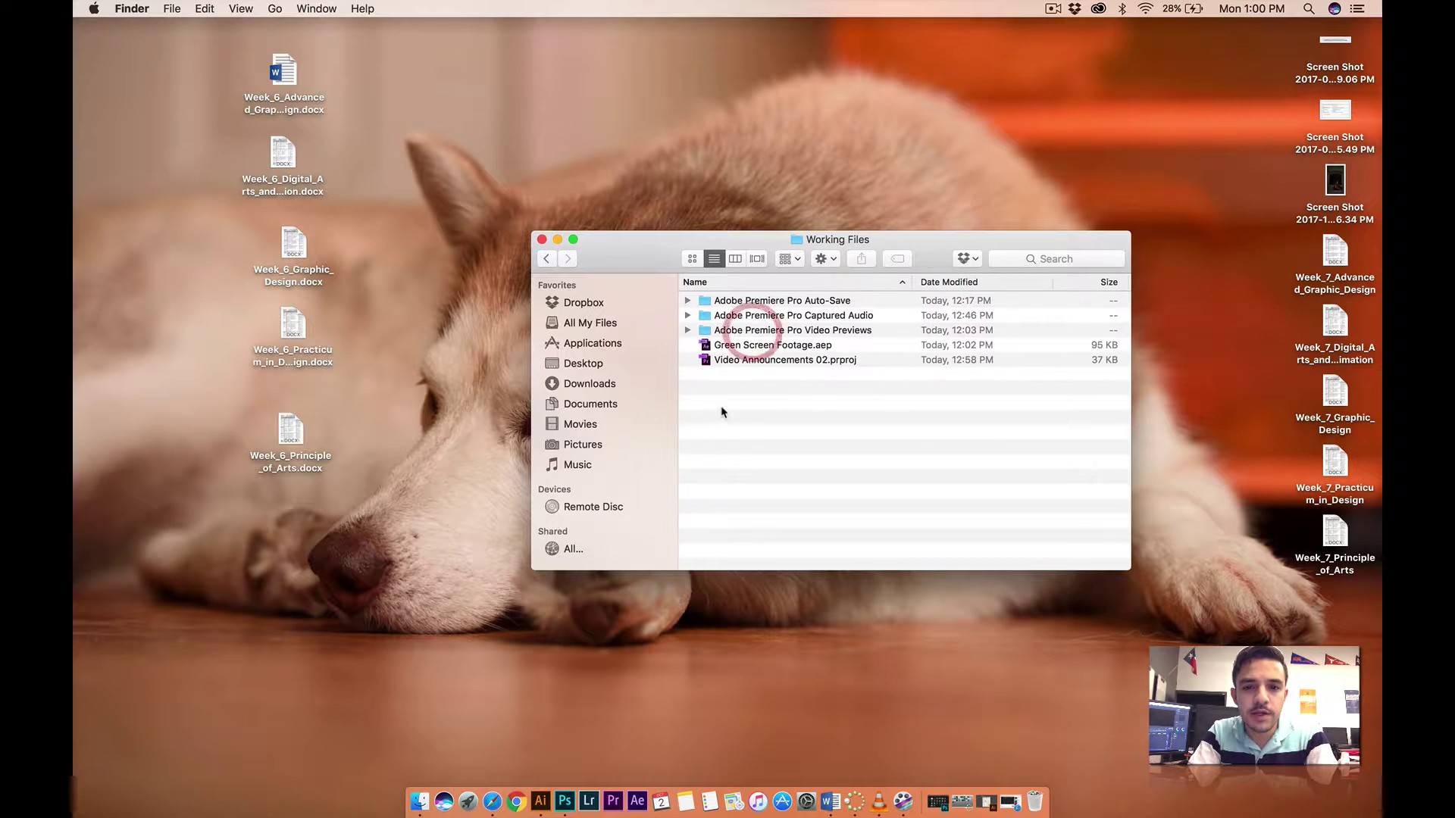
key("cmd+a")
left_click(775, 490)
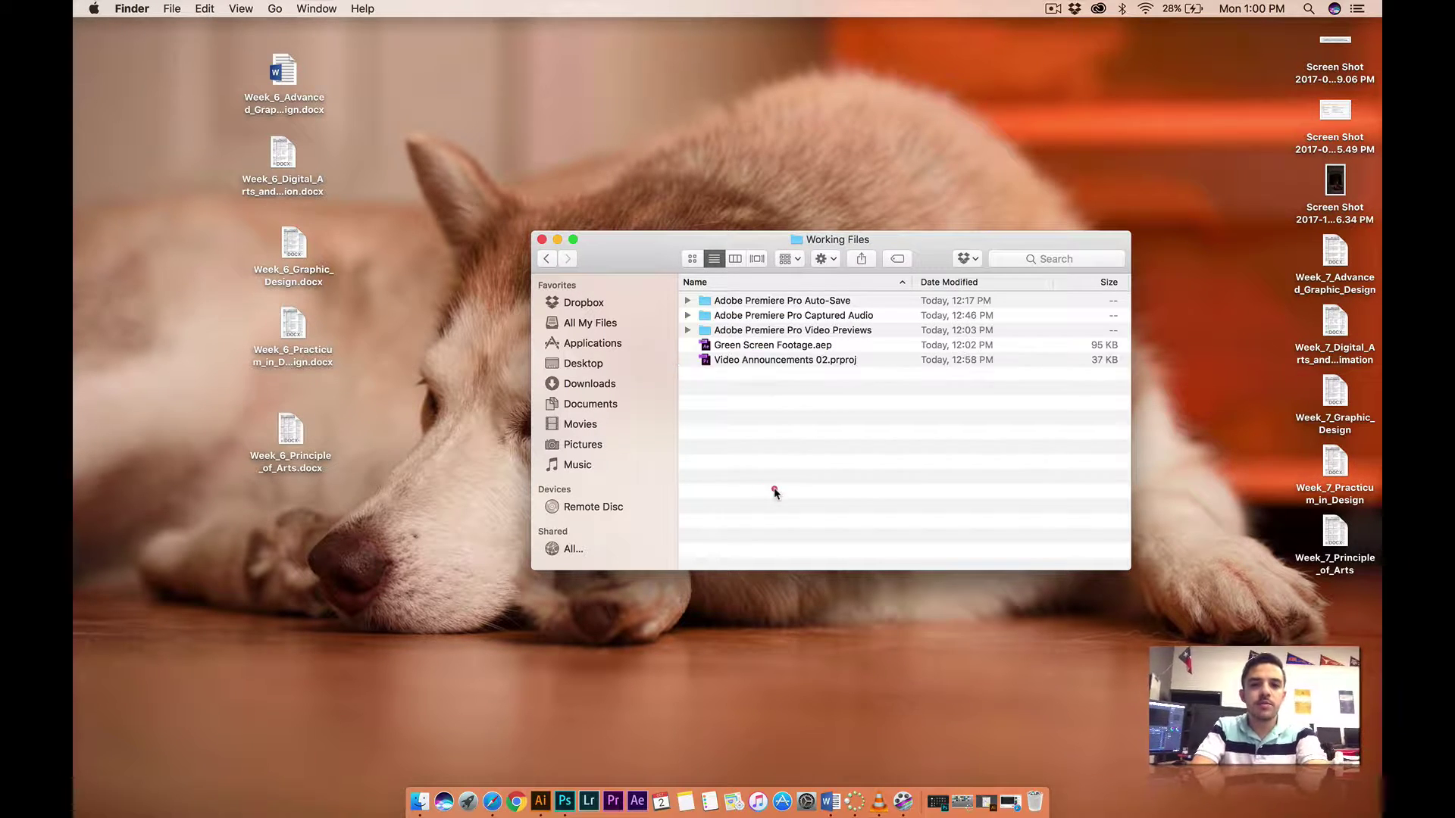
left_click(741, 511)
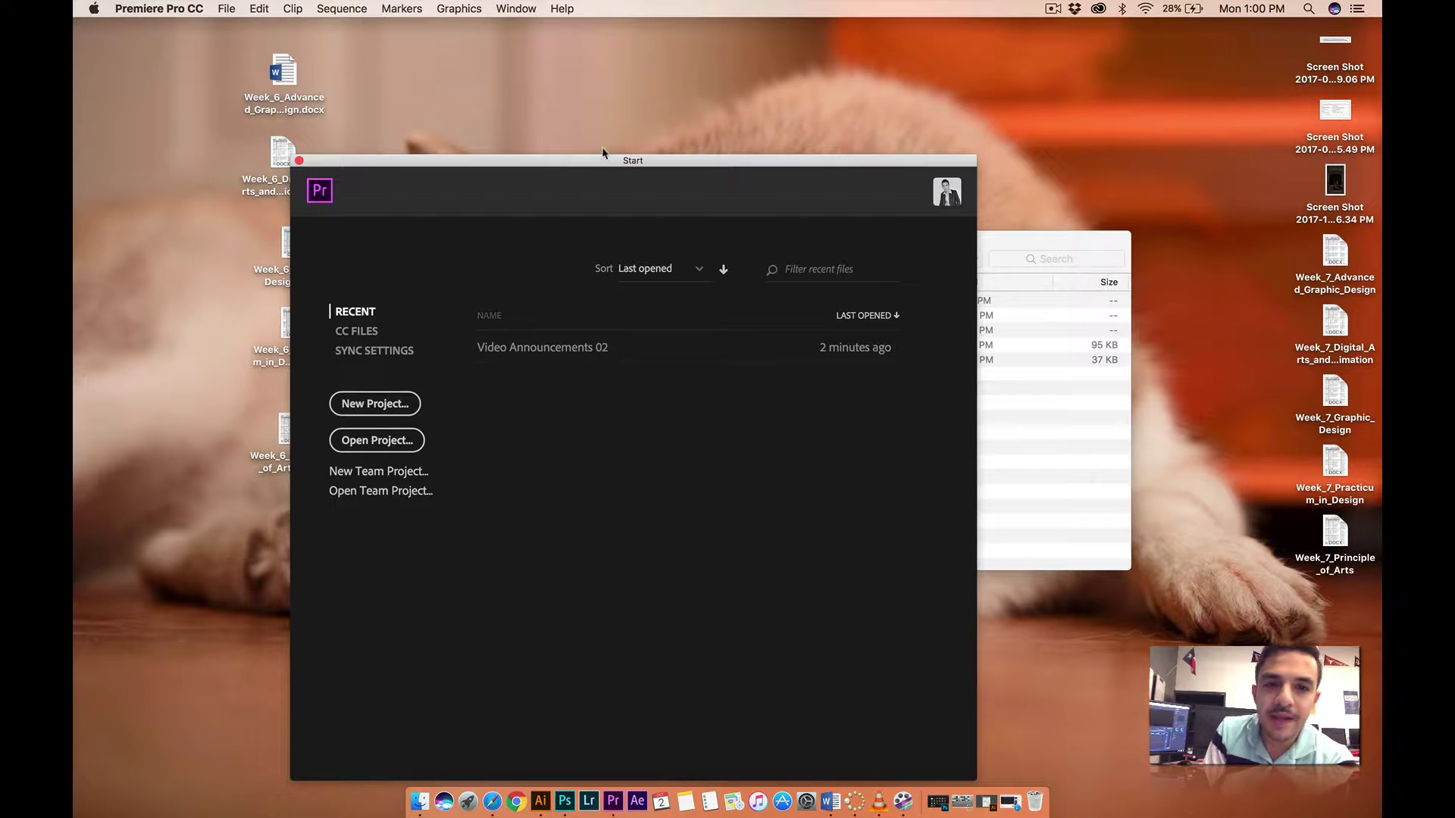
Step: Start a new project in Premiere Pro and name it Announcements Tutorial
left_click_drag(596, 165, 757, 101)
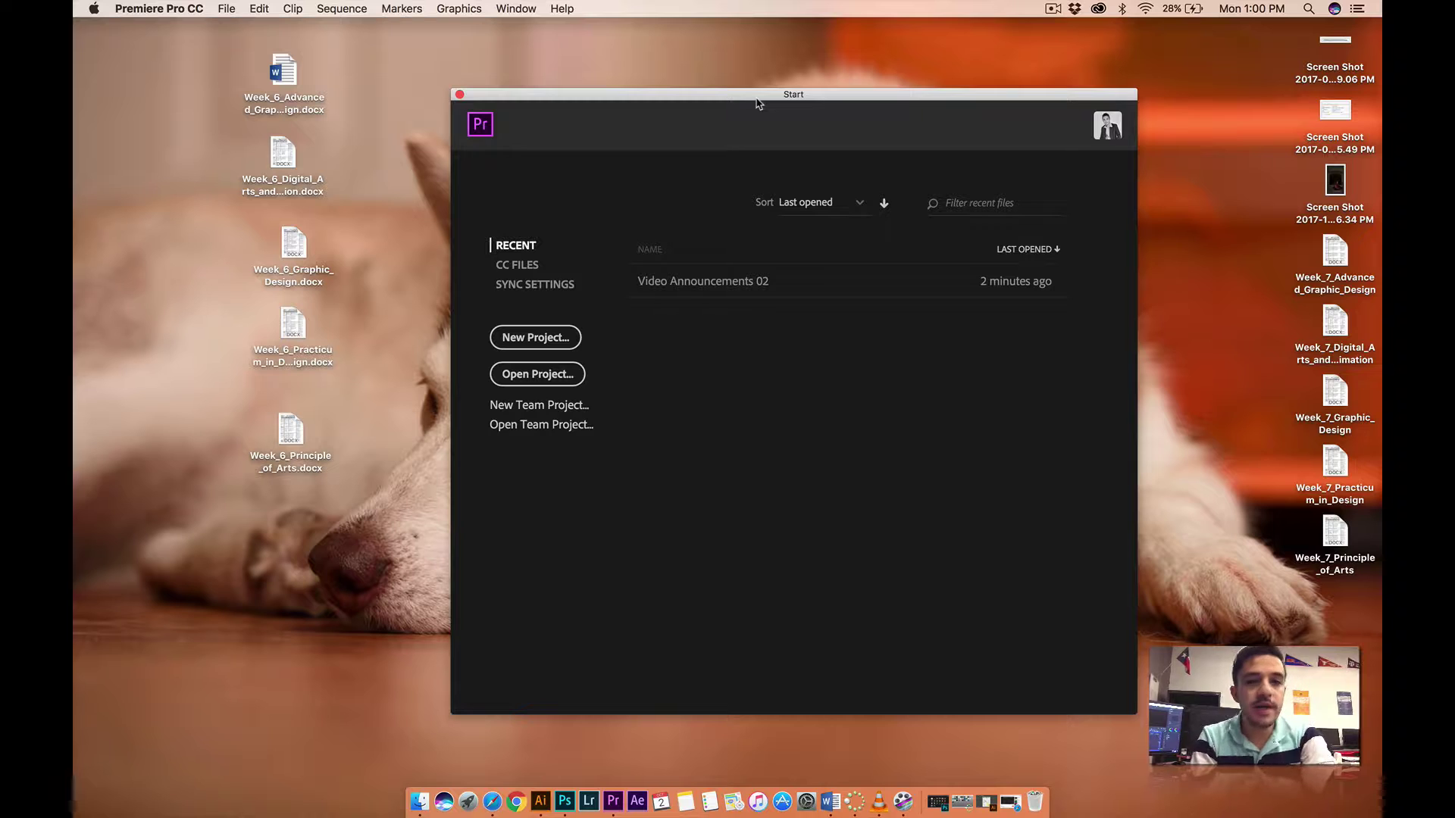
left_click_drag(683, 104, 675, 94)
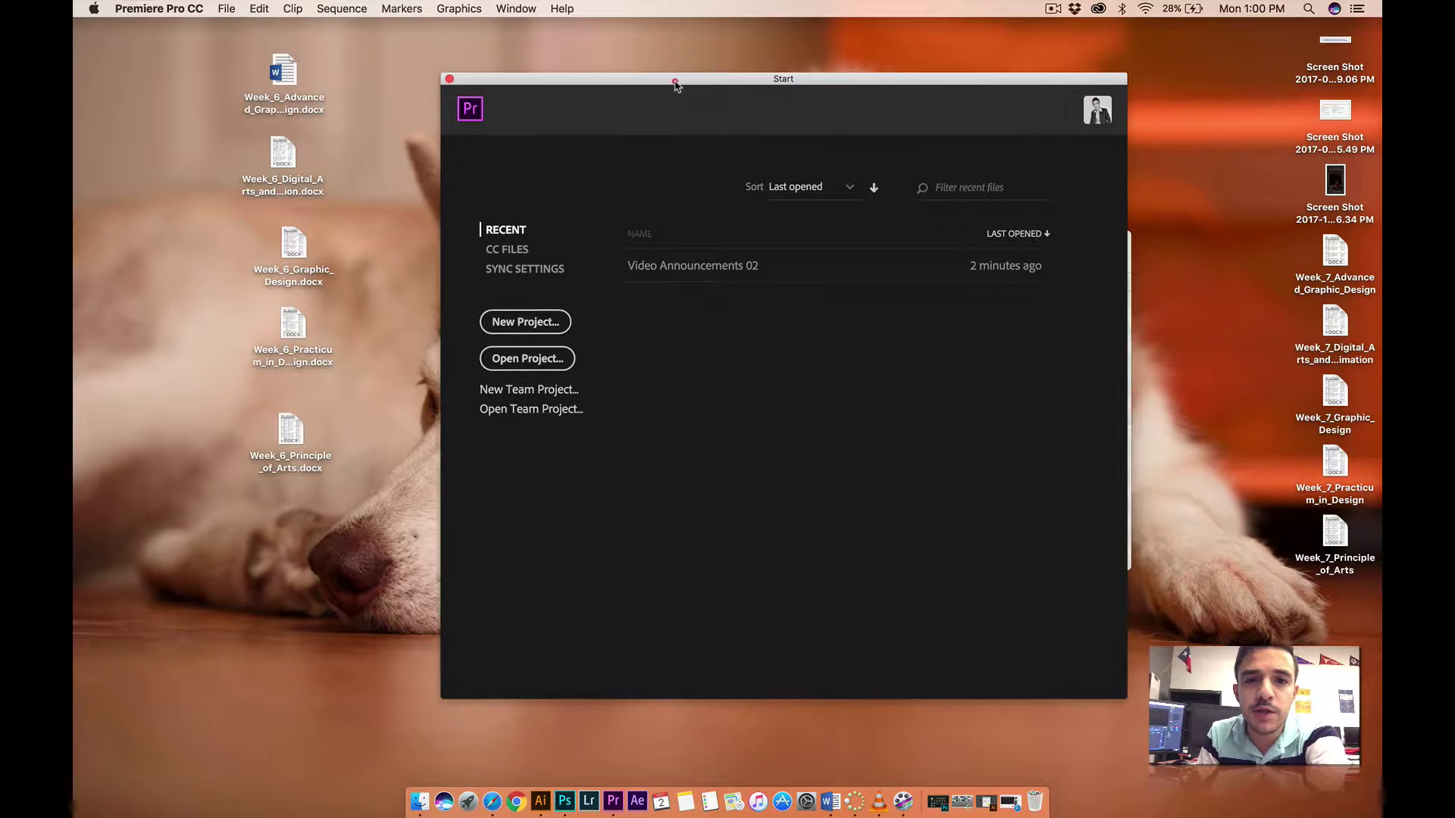
left_click(528, 330)
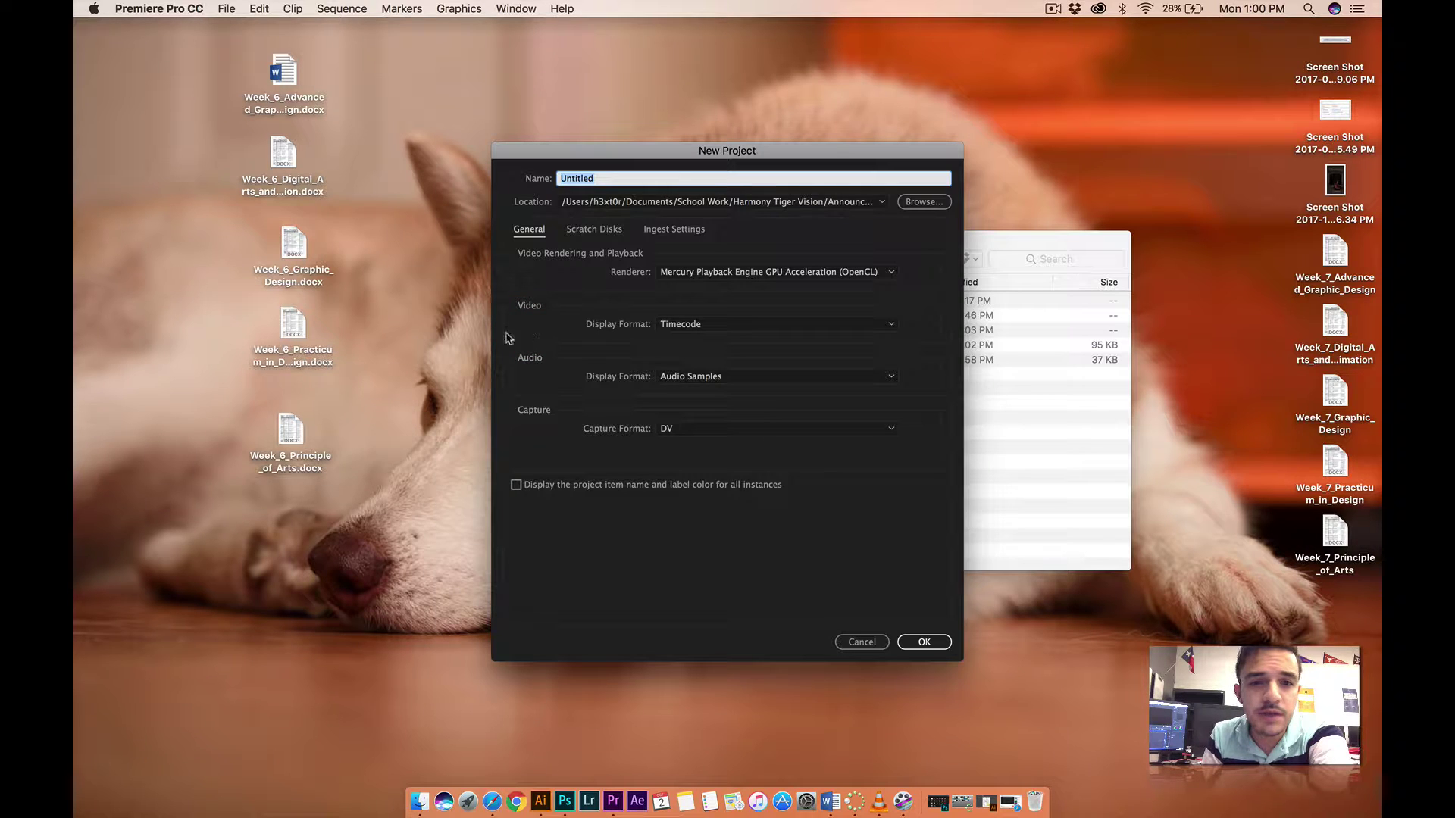
left_click_drag(677, 91, 560, 157)
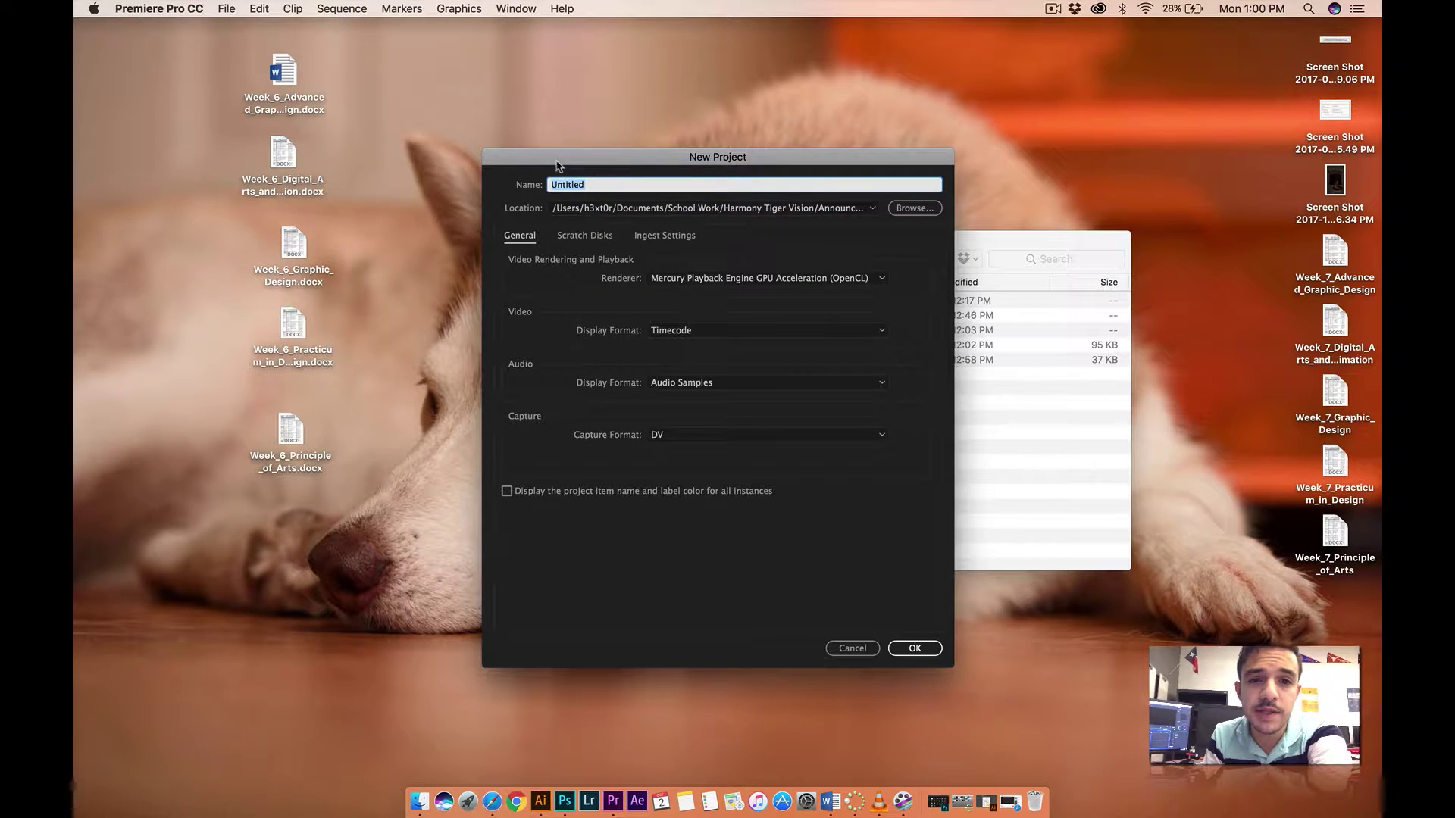
left_click_drag(584, 158, 596, 155)
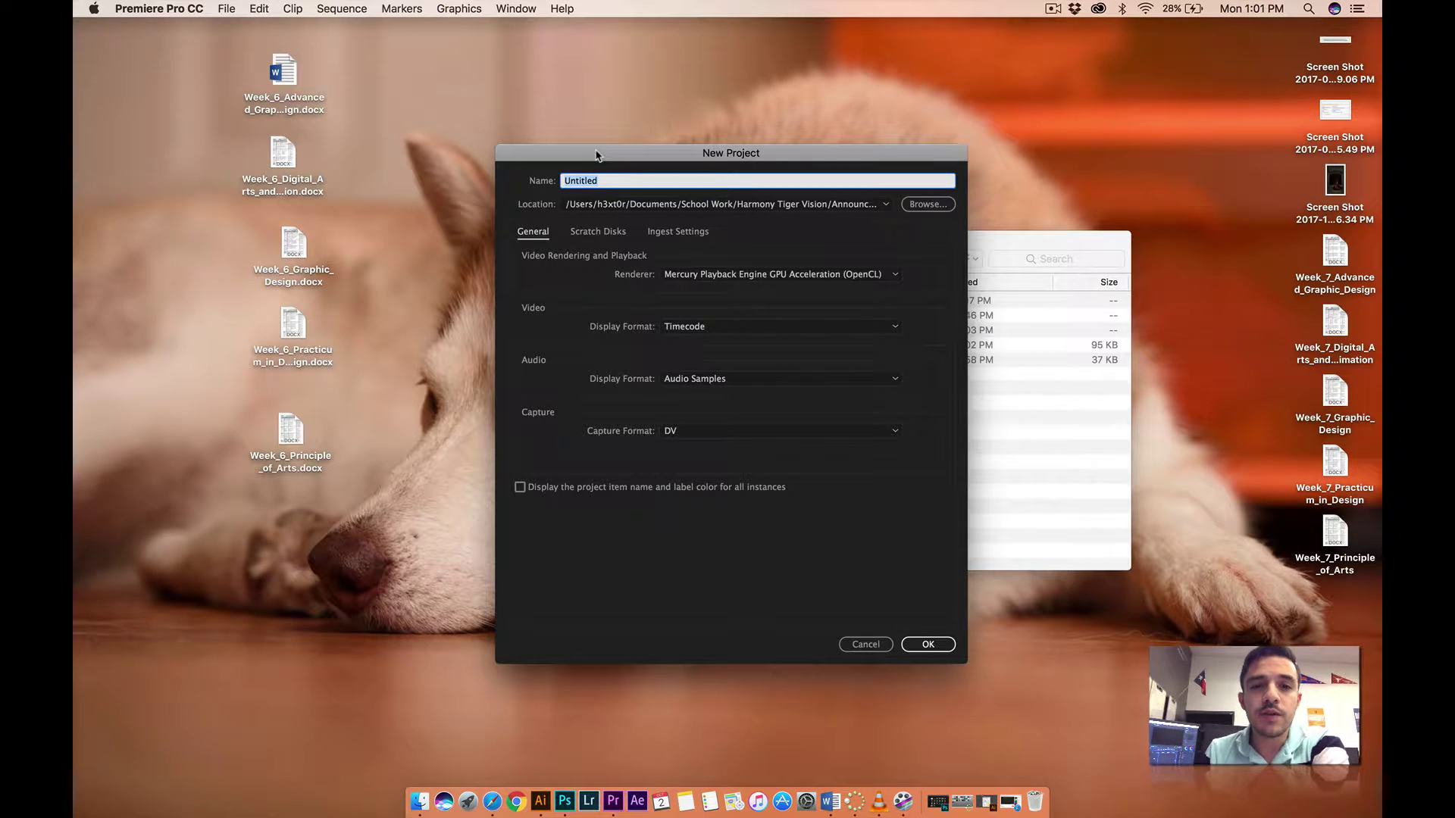
left_click_drag(614, 178, 547, 182)
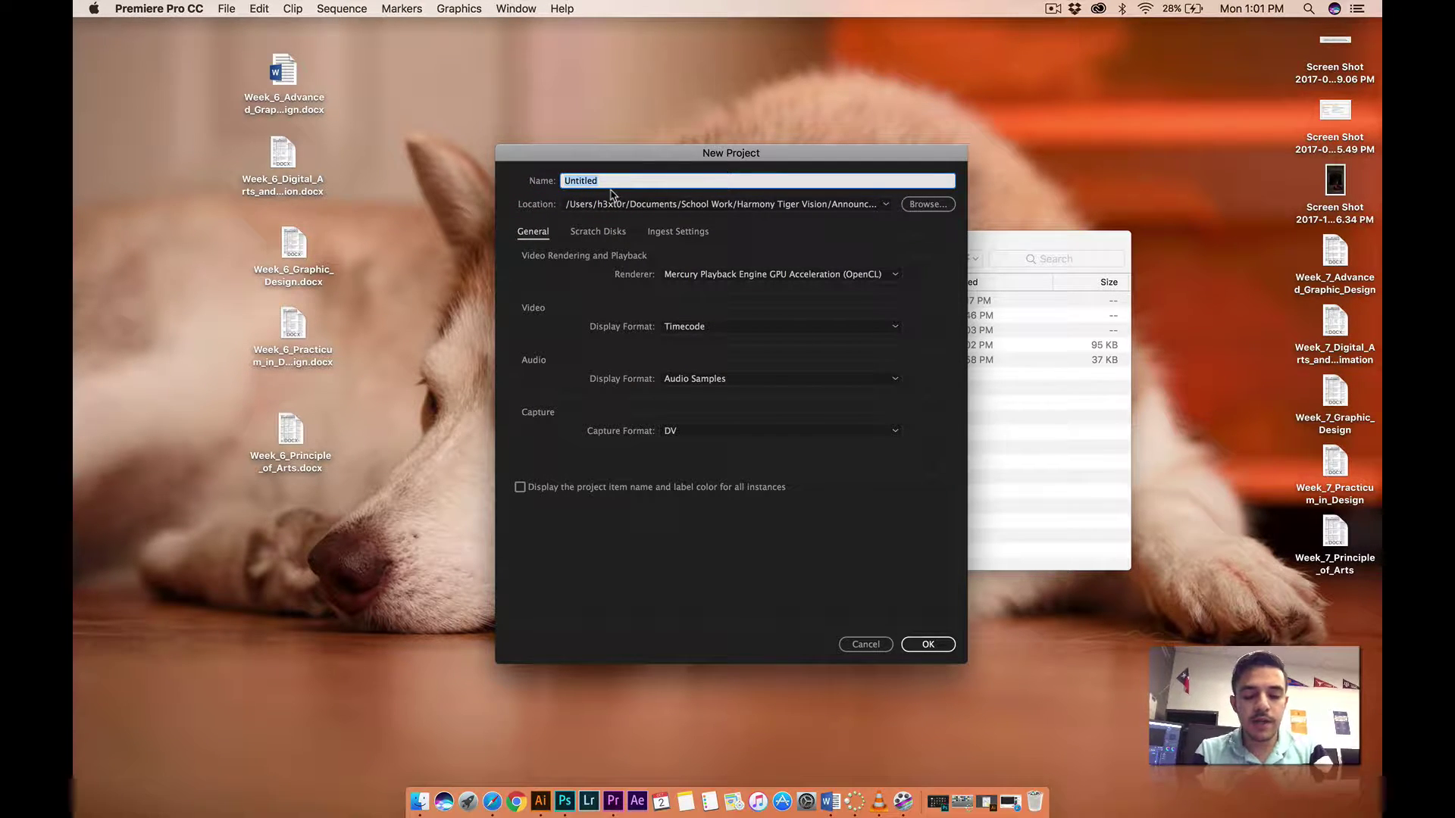
type("Announ")
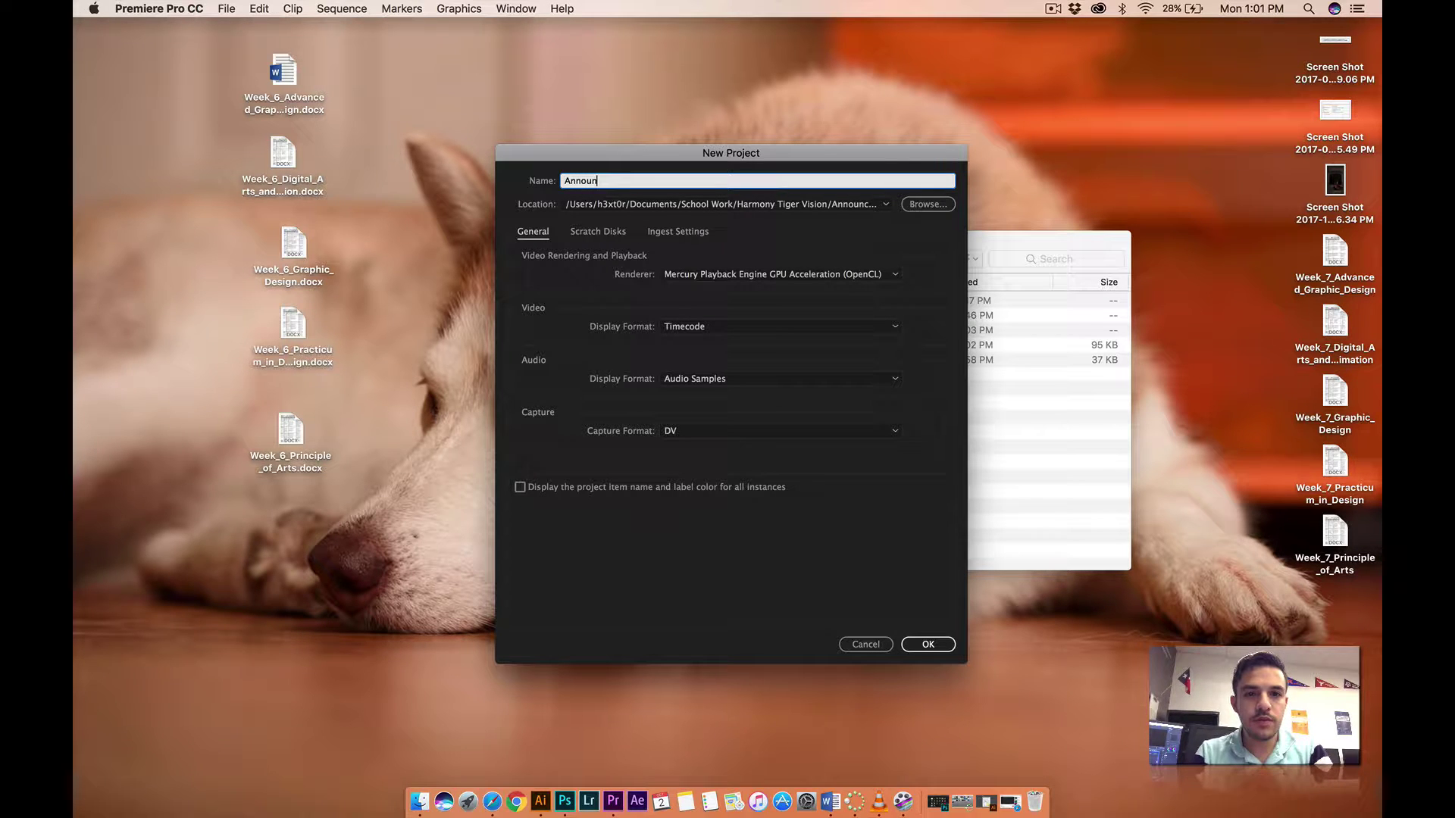
type("cements Tutorial")
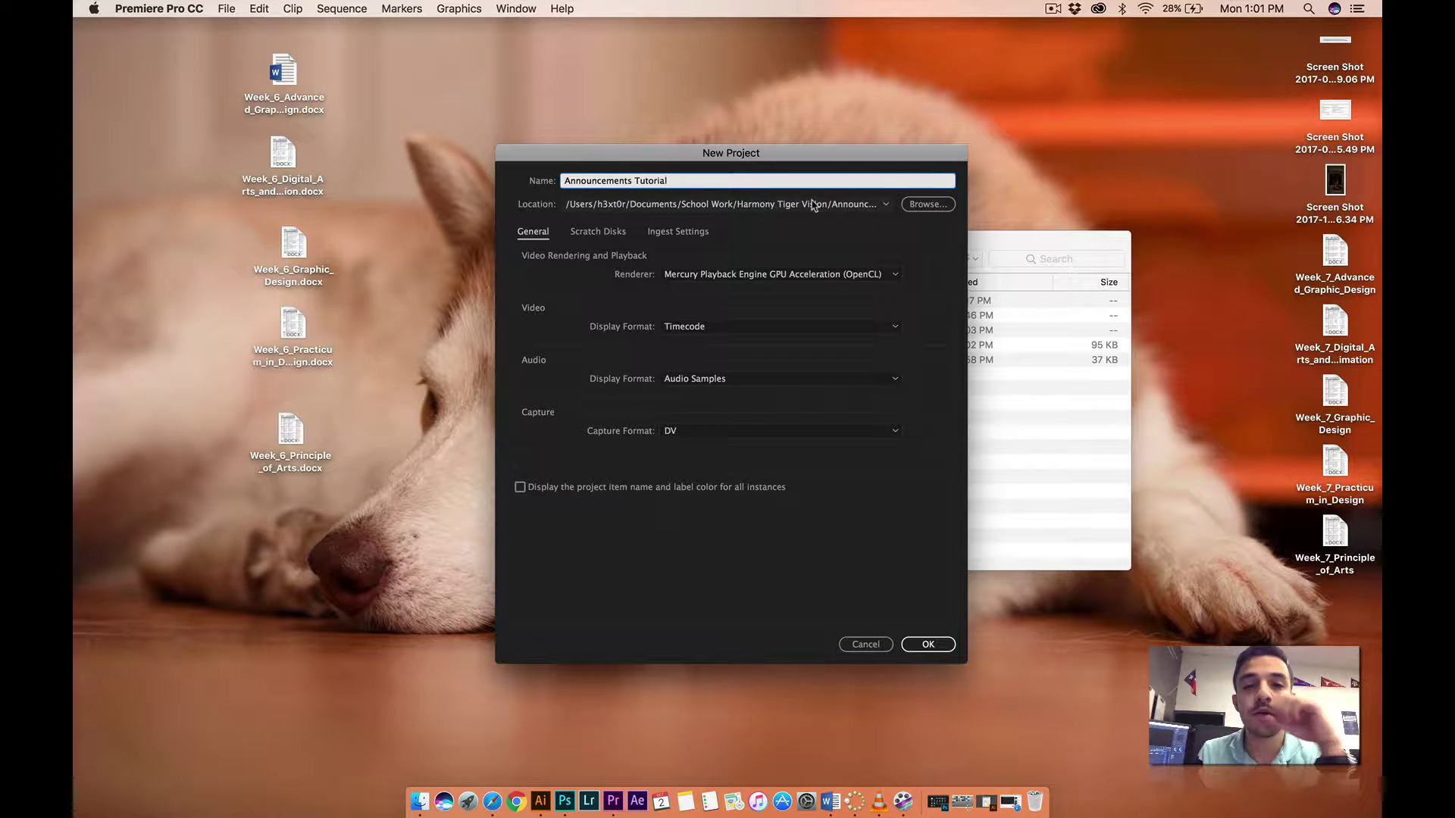
Step: Set the project location to School Work, Harmony Tiger Vision, Announcements, Working Files, and create the project
left_click(931, 206)
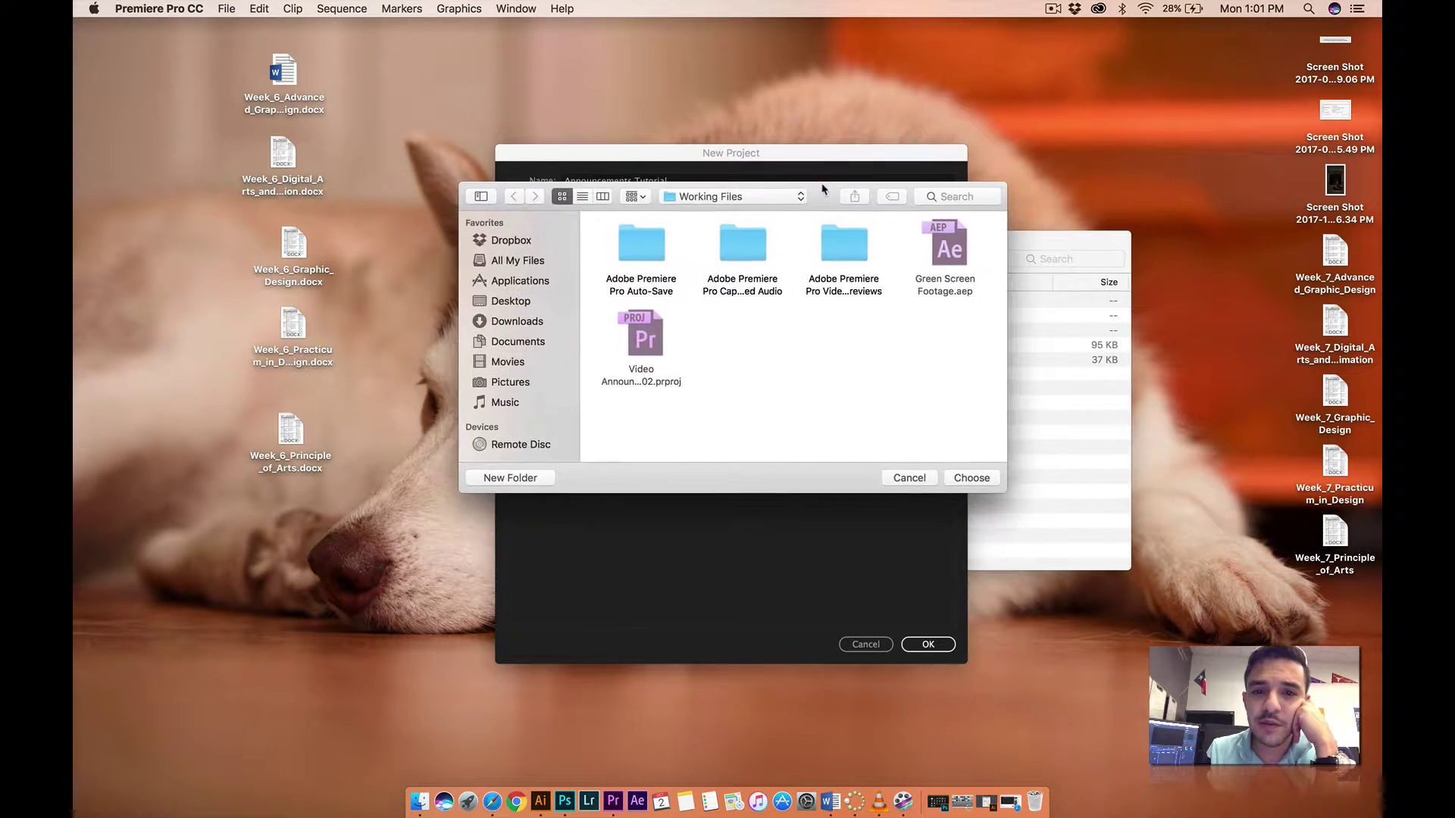
left_click(518, 342)
double_click(746, 420)
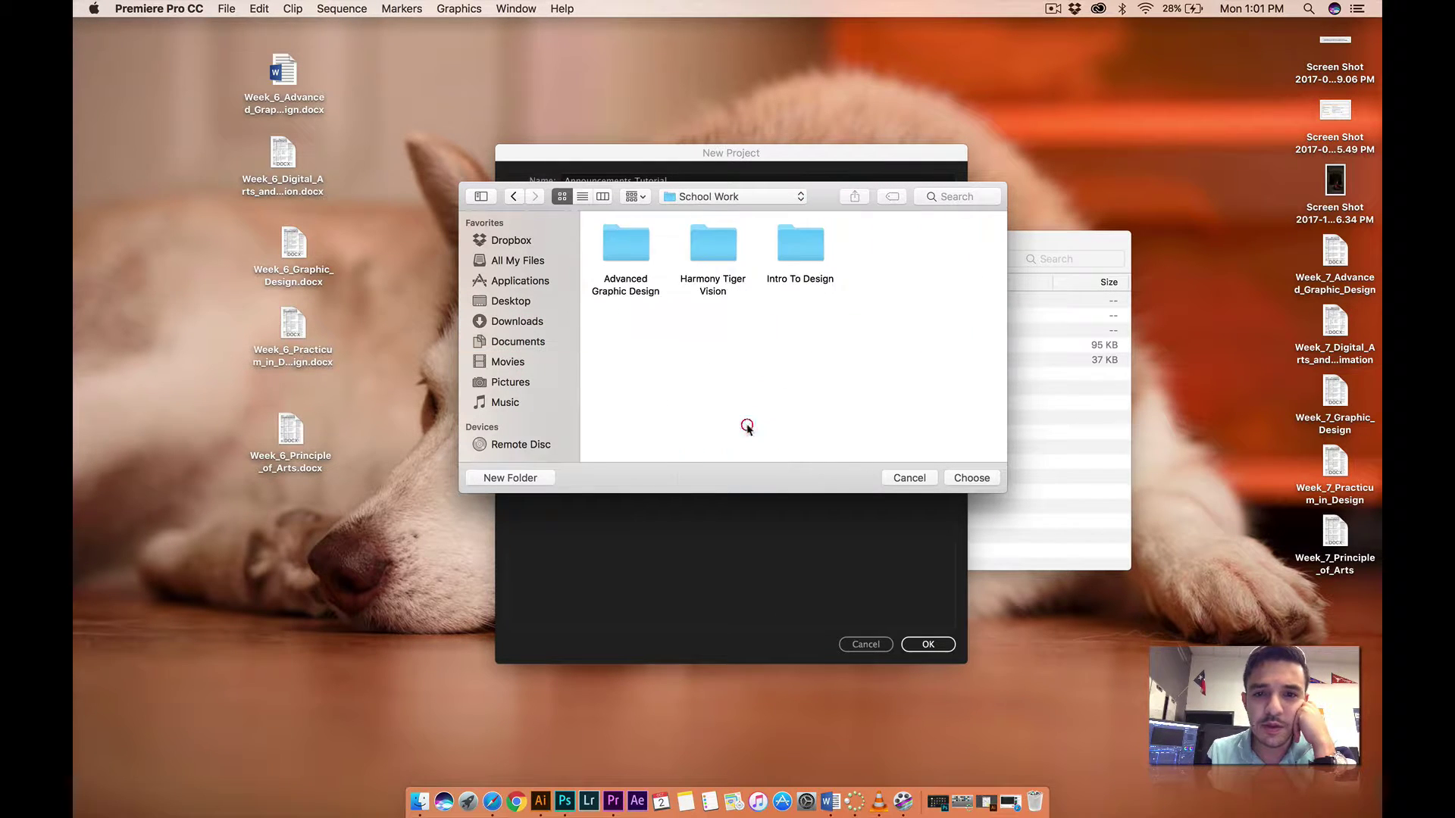
double_click(716, 247)
double_click(630, 256)
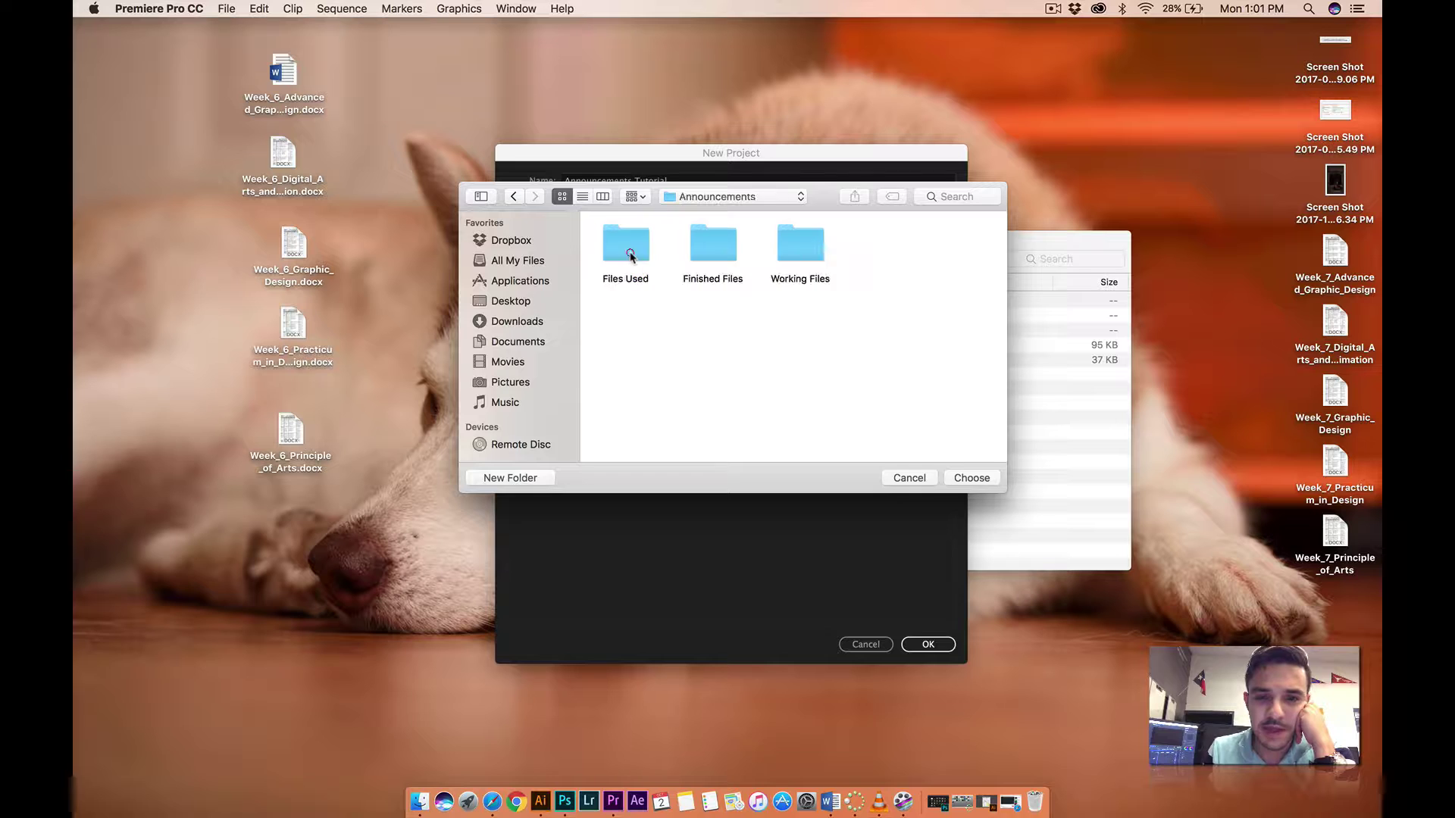
left_click(792, 248)
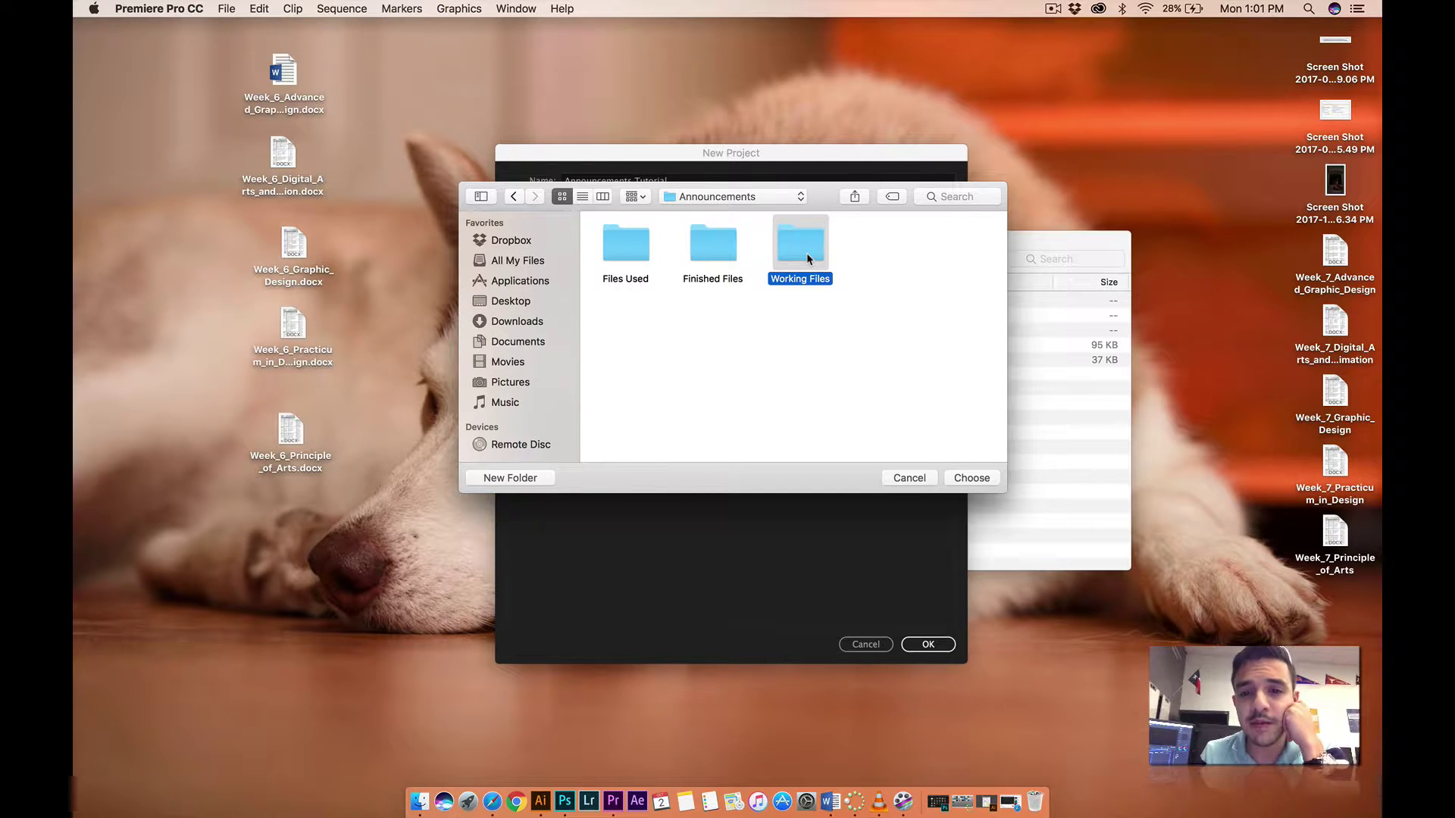
double_click(806, 256)
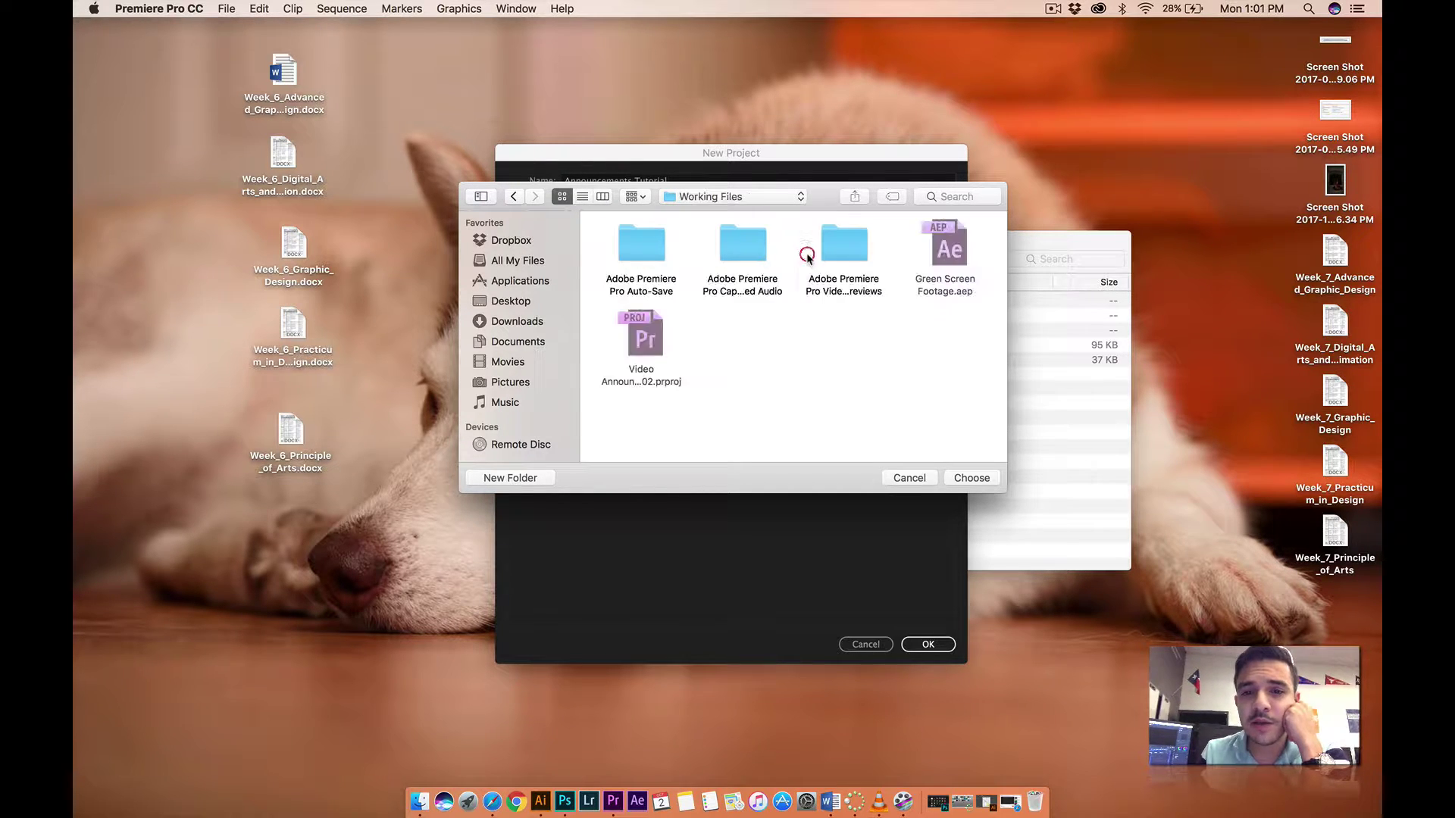
left_click(971, 485)
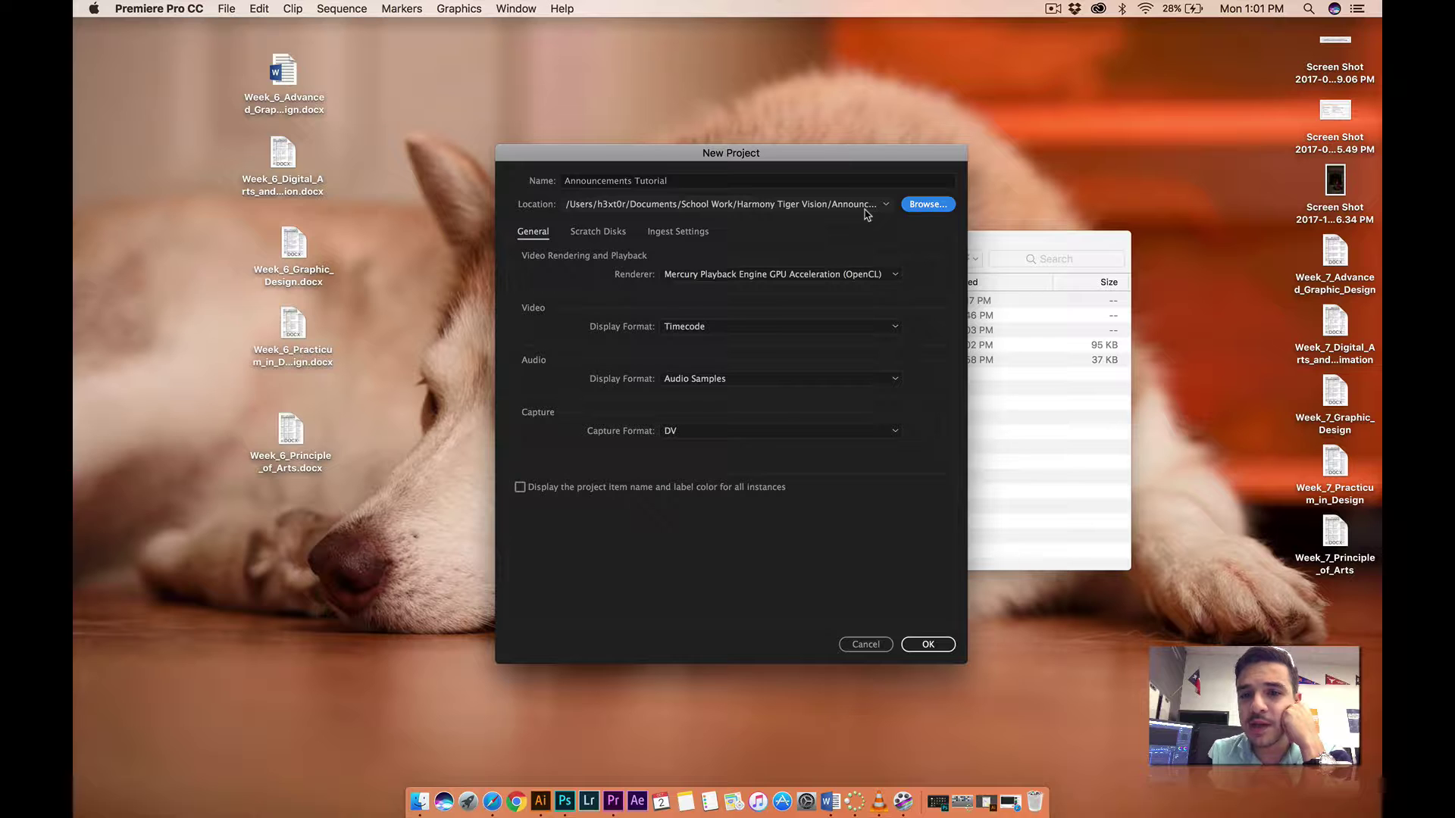
left_click(925, 644)
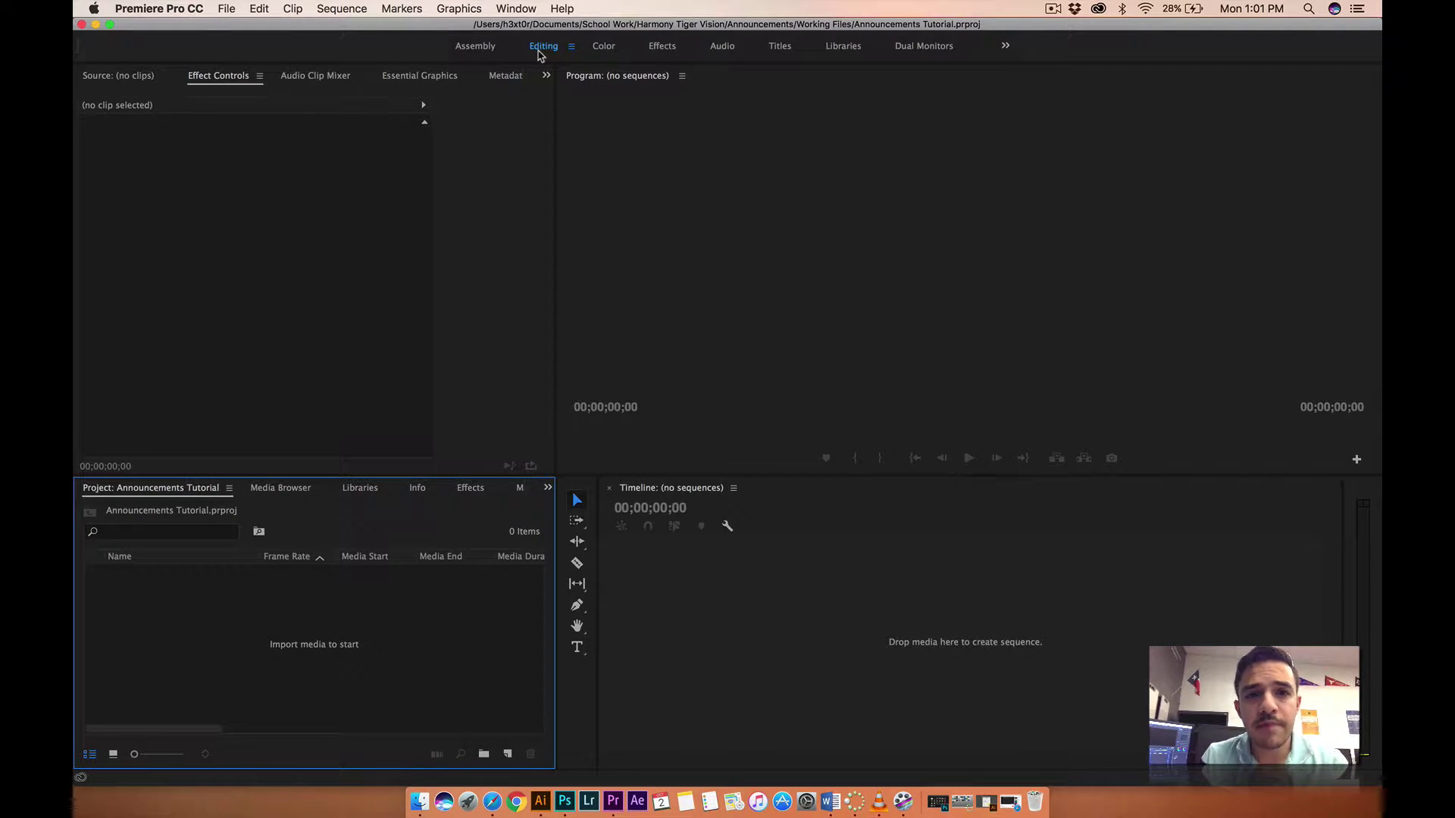
Step: Look through the Color, Effects and Audio workspaces and return to the Editing workspace
left_click(606, 50)
left_click(661, 50)
left_click(713, 49)
left_click(661, 49)
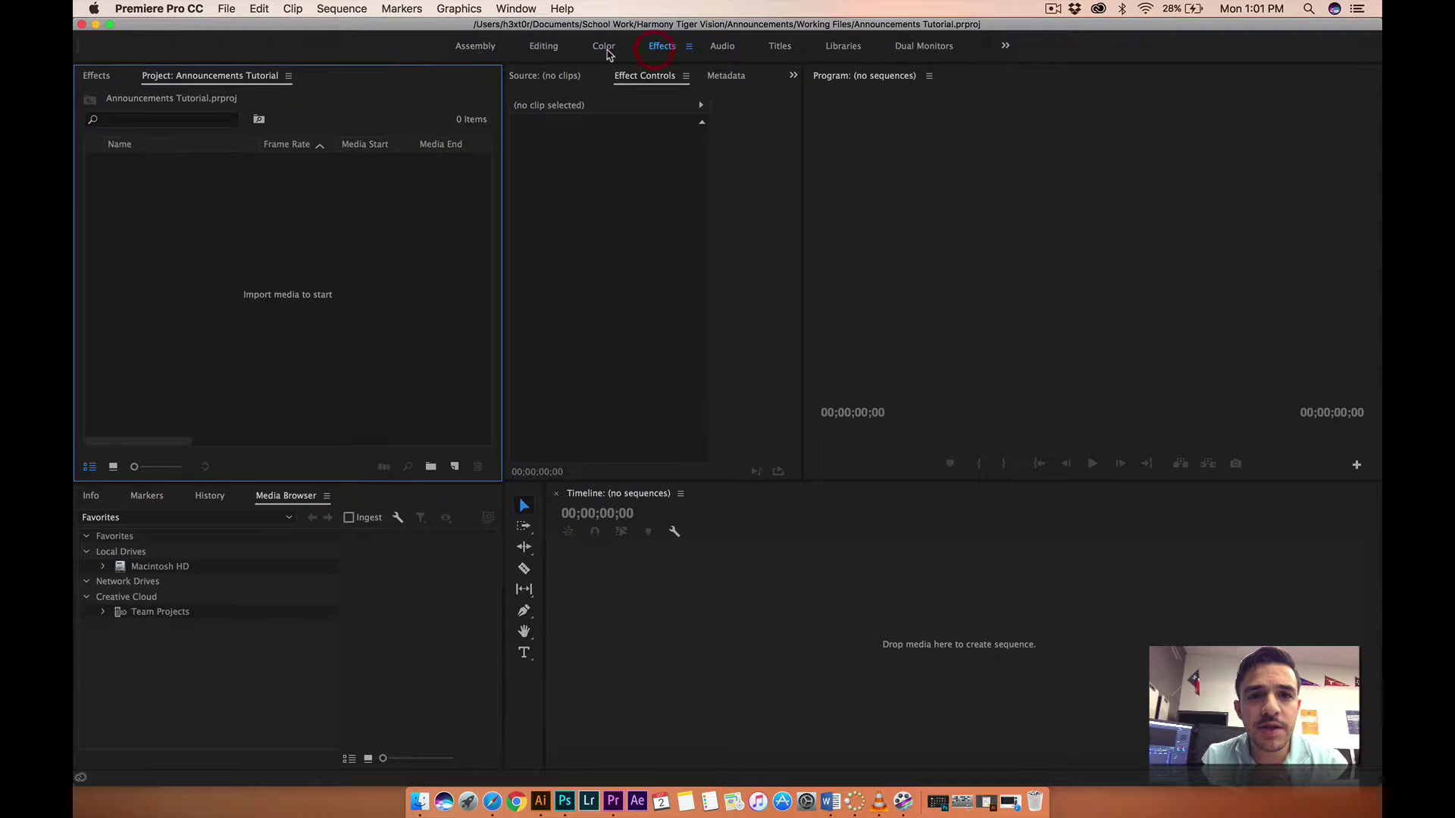
left_click(603, 49)
left_click(543, 49)
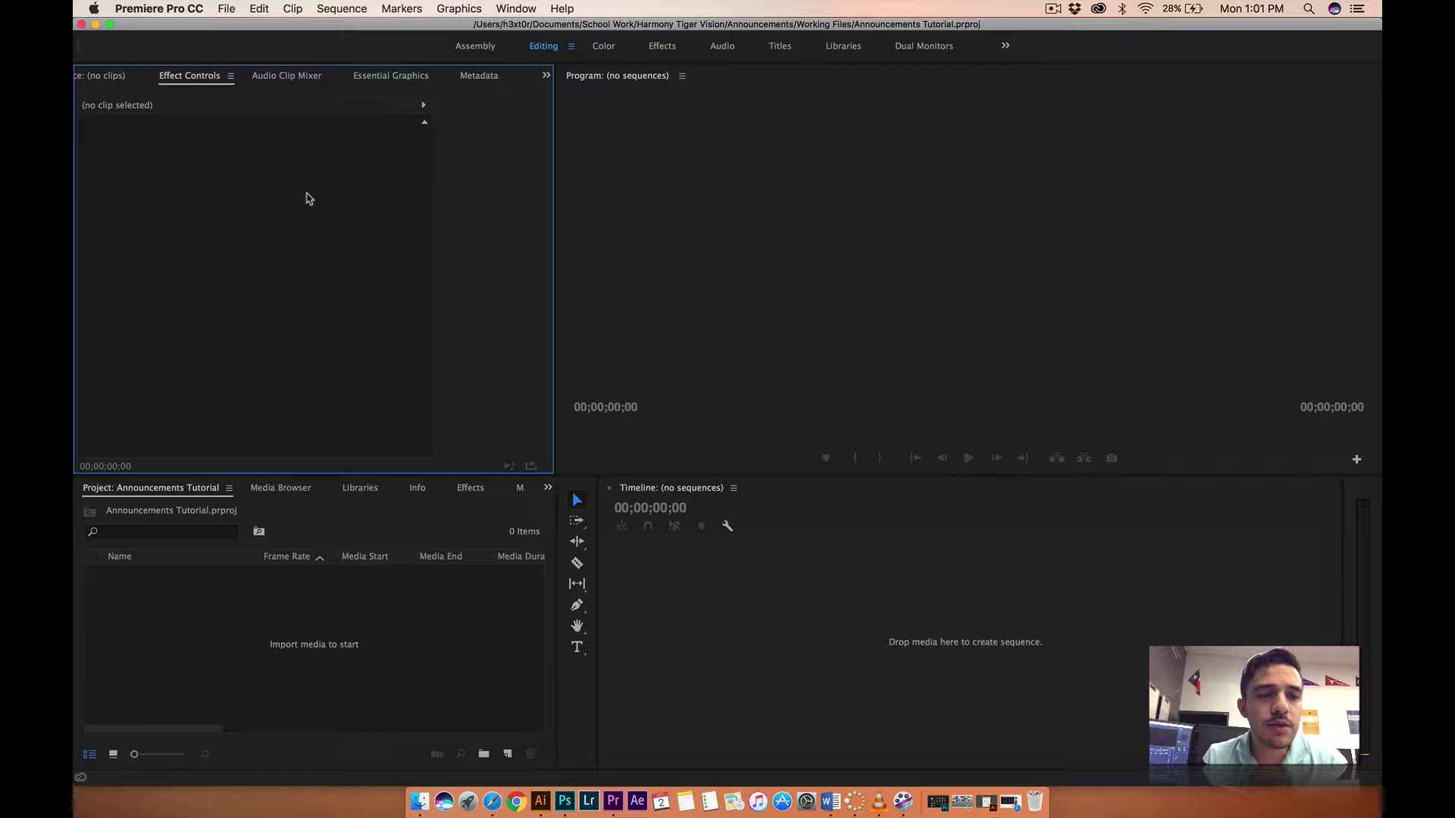
Step: Examine the Source monitor, Effect Controls, Audio Clip Mixer, Timeline and Program monitor areas of the Editing workspace
left_click(102, 76)
left_click(224, 76)
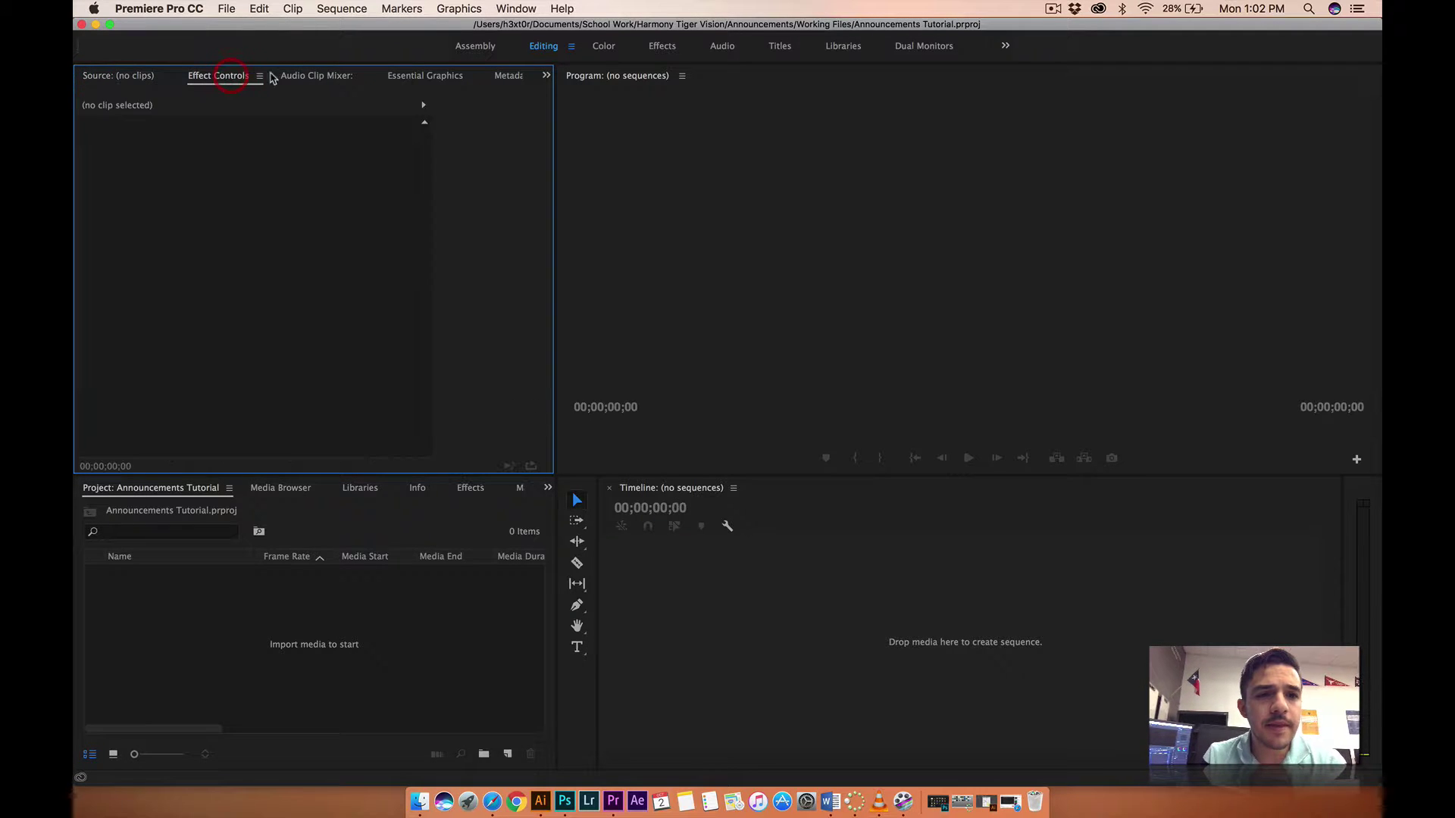
left_click(285, 73)
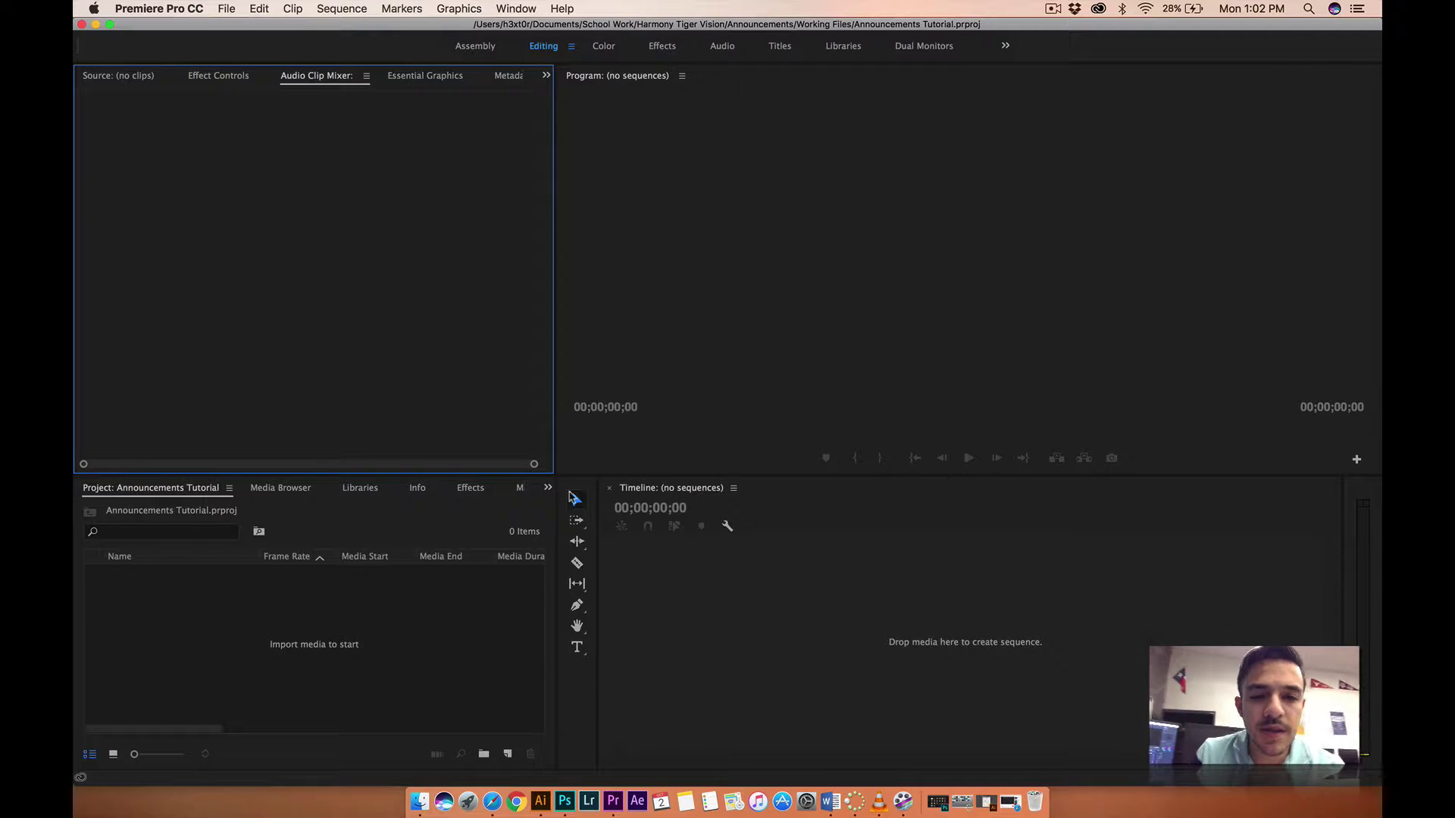
left_click(647, 494)
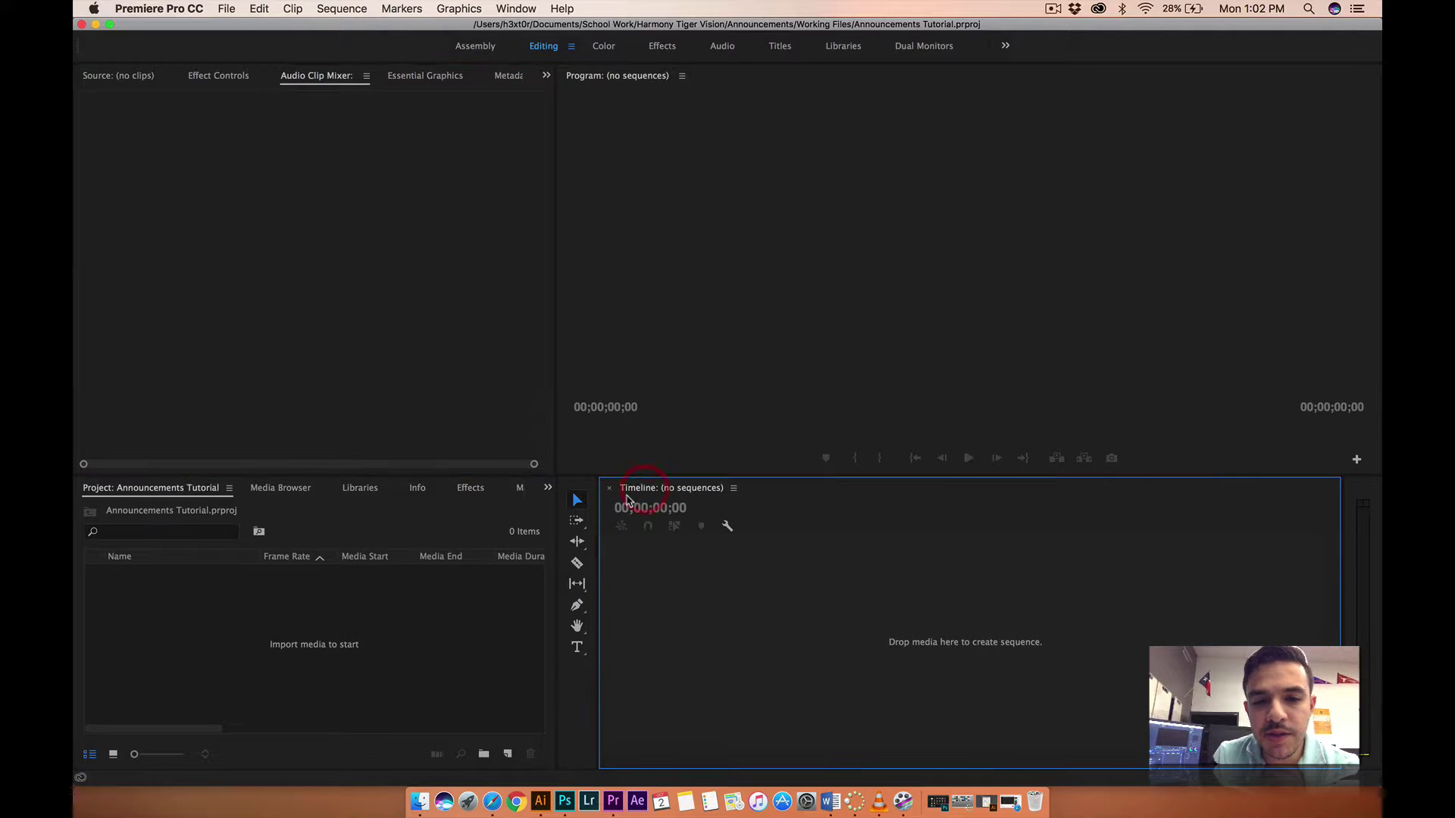
left_click(582, 81)
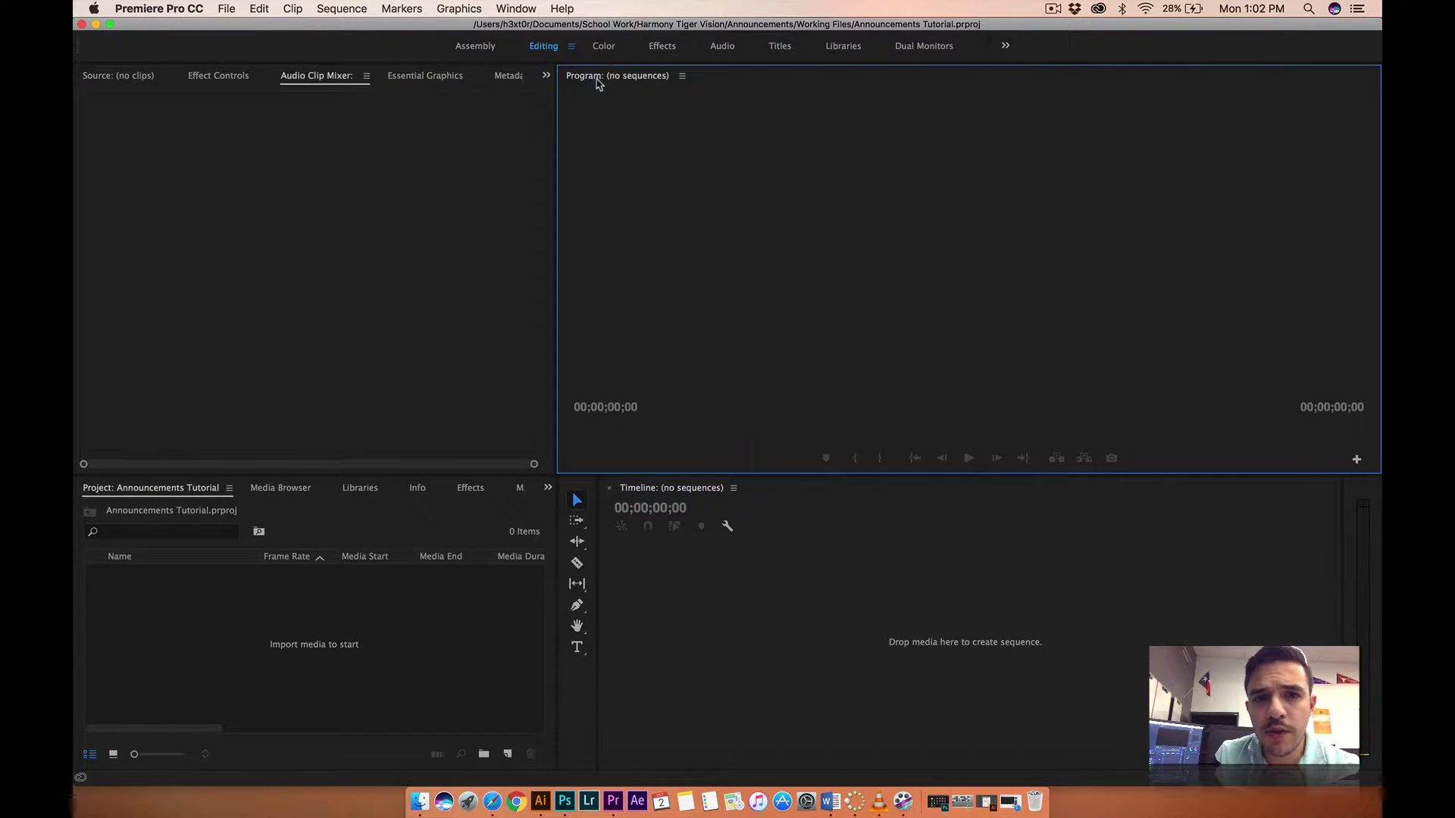
Step: Look through the Project, Media Browser, Libraries, Info, Effects, Markers and History views, and return to the Announcements Tutorial project view
left_click(111, 497)
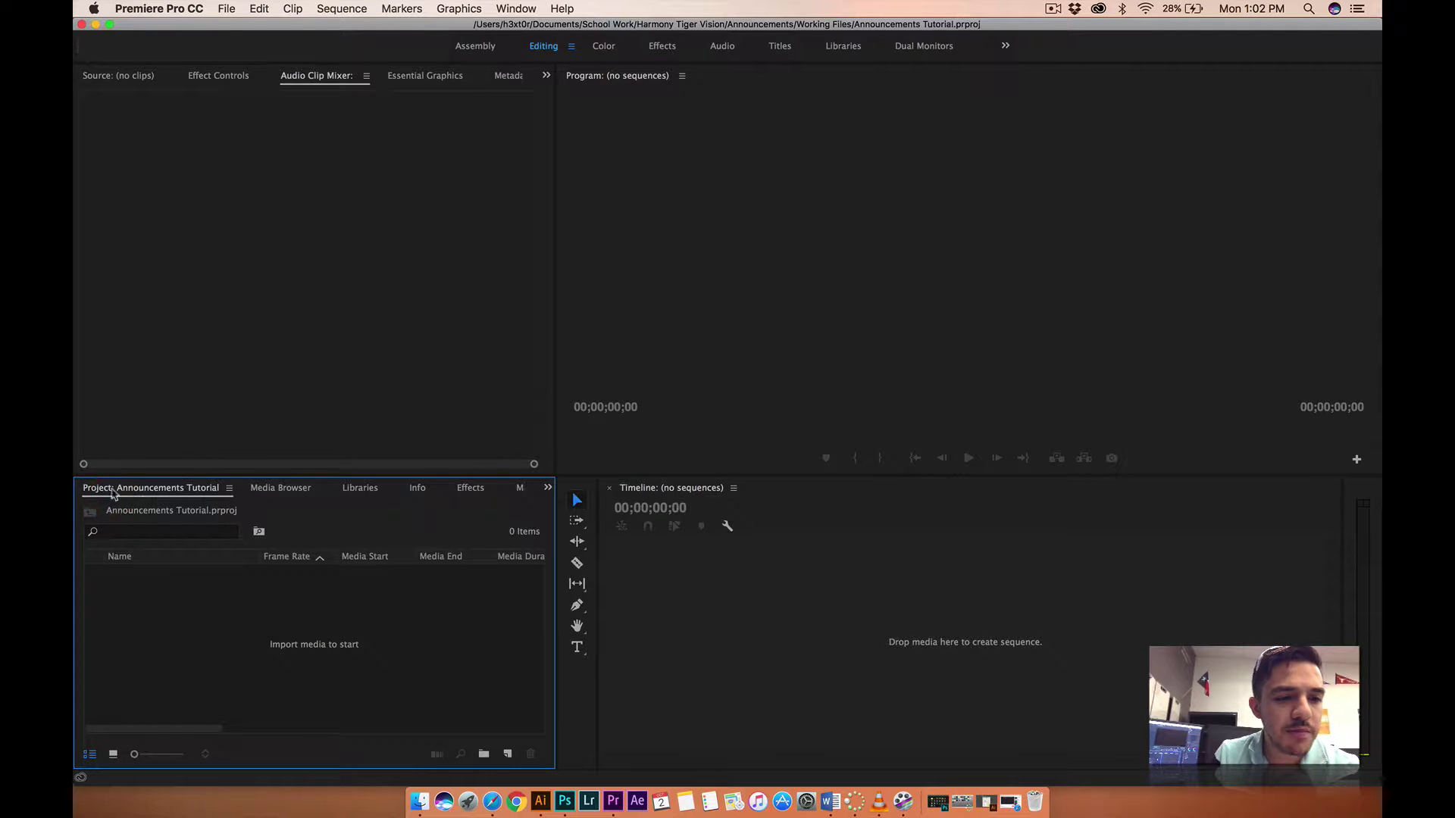
left_click(286, 493)
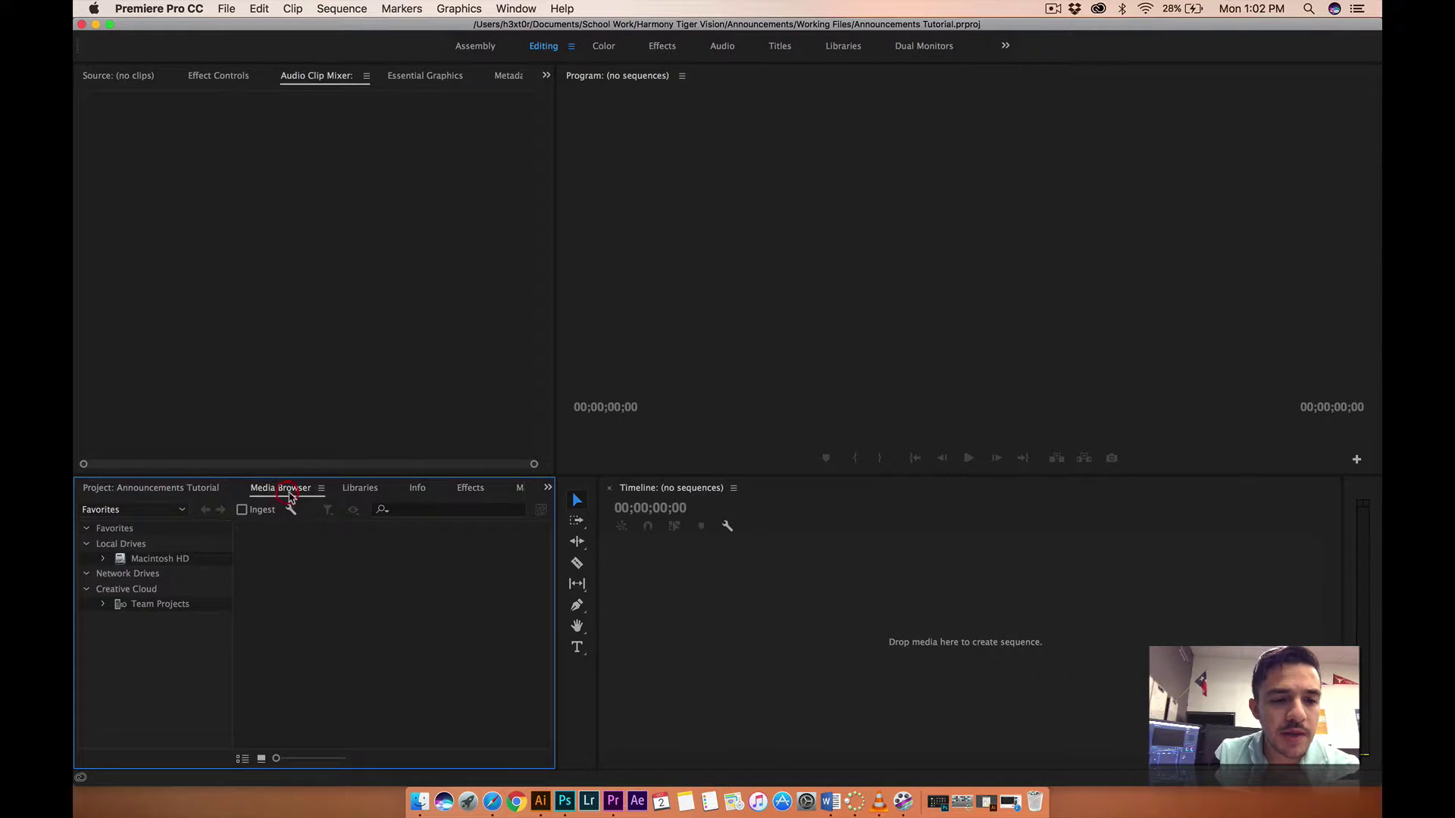
left_click(359, 492)
left_click(415, 493)
left_click(464, 492)
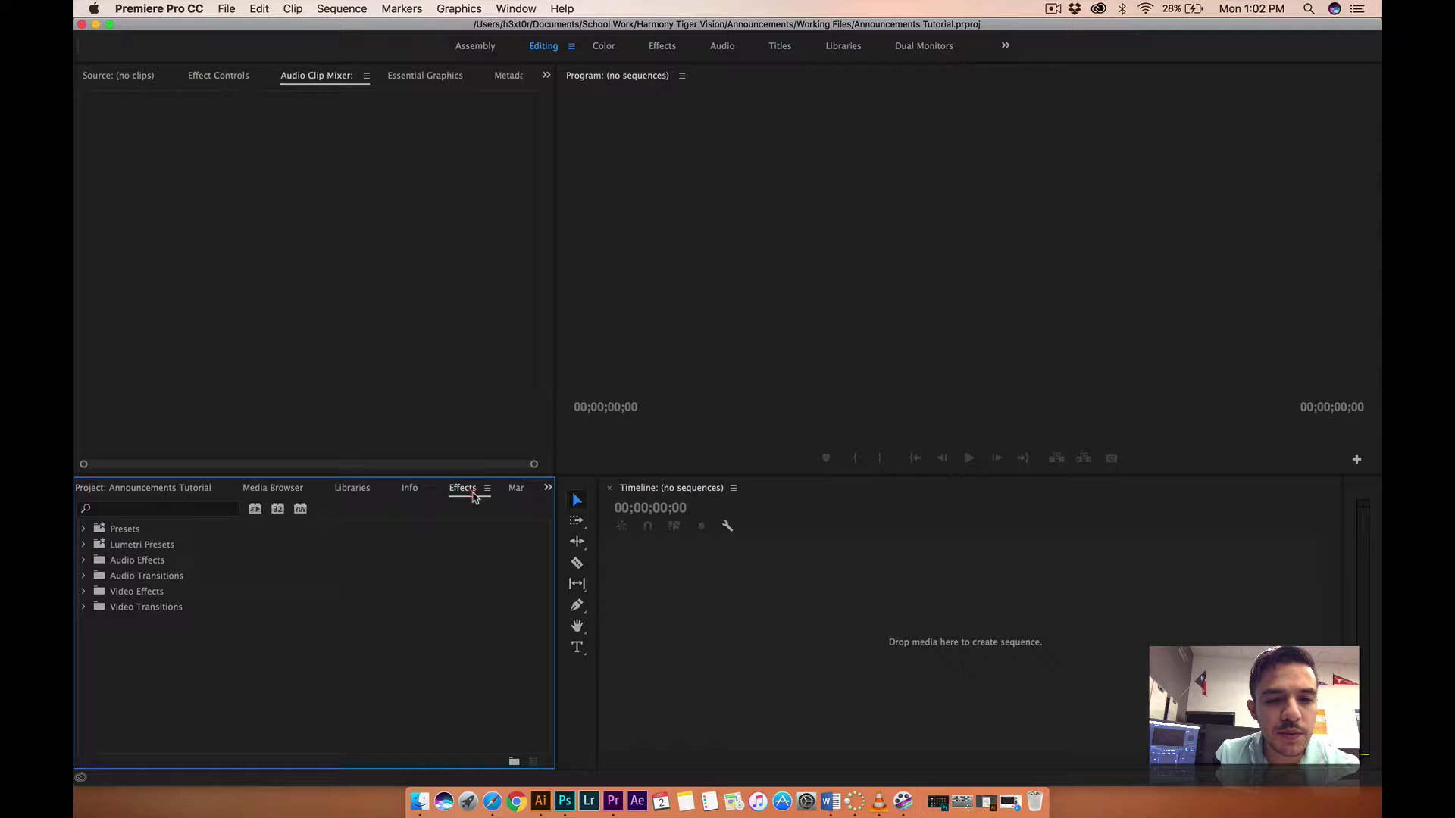
left_click(512, 490)
left_click(515, 491)
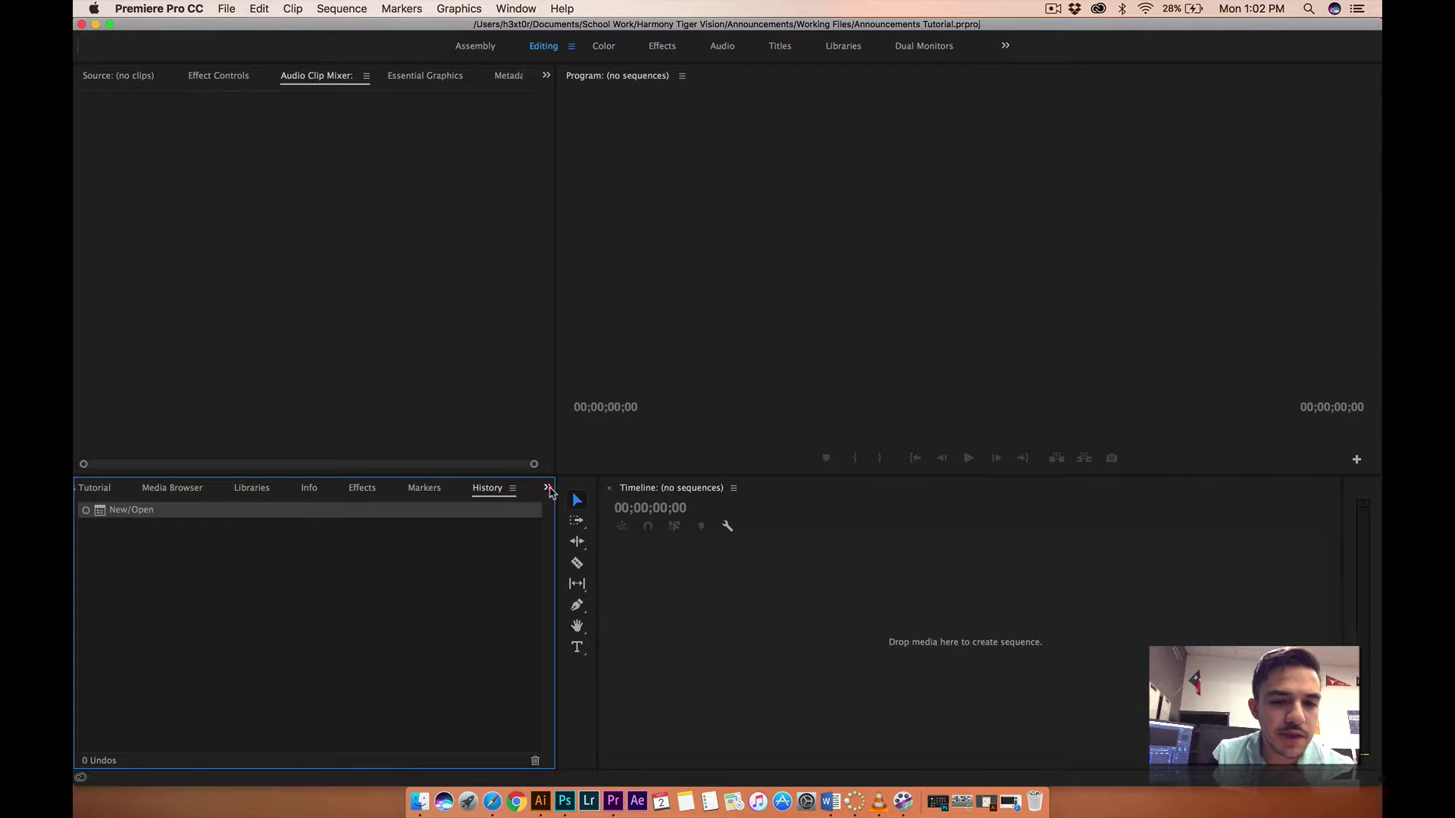
left_click(548, 489)
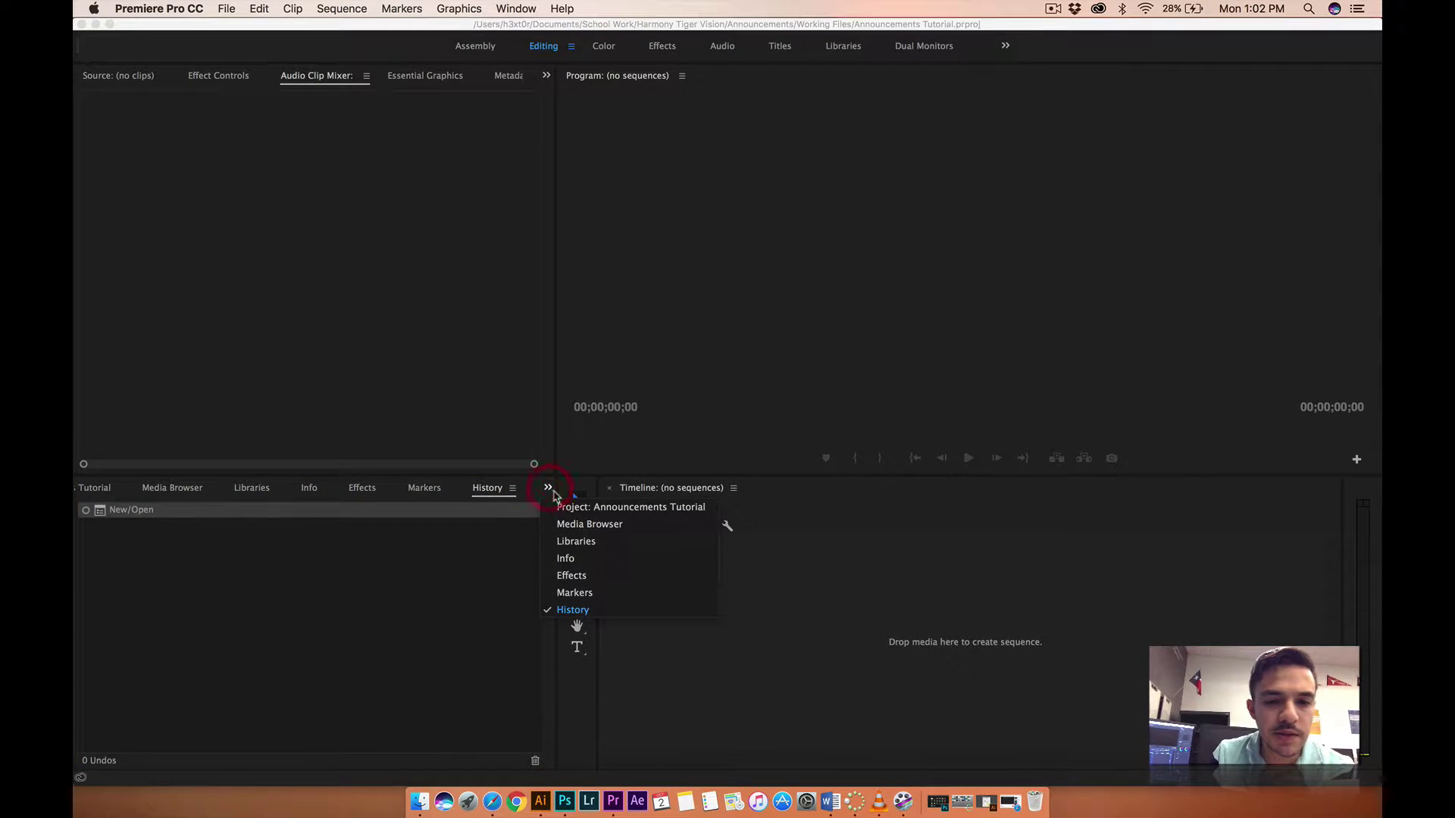
left_click(594, 508)
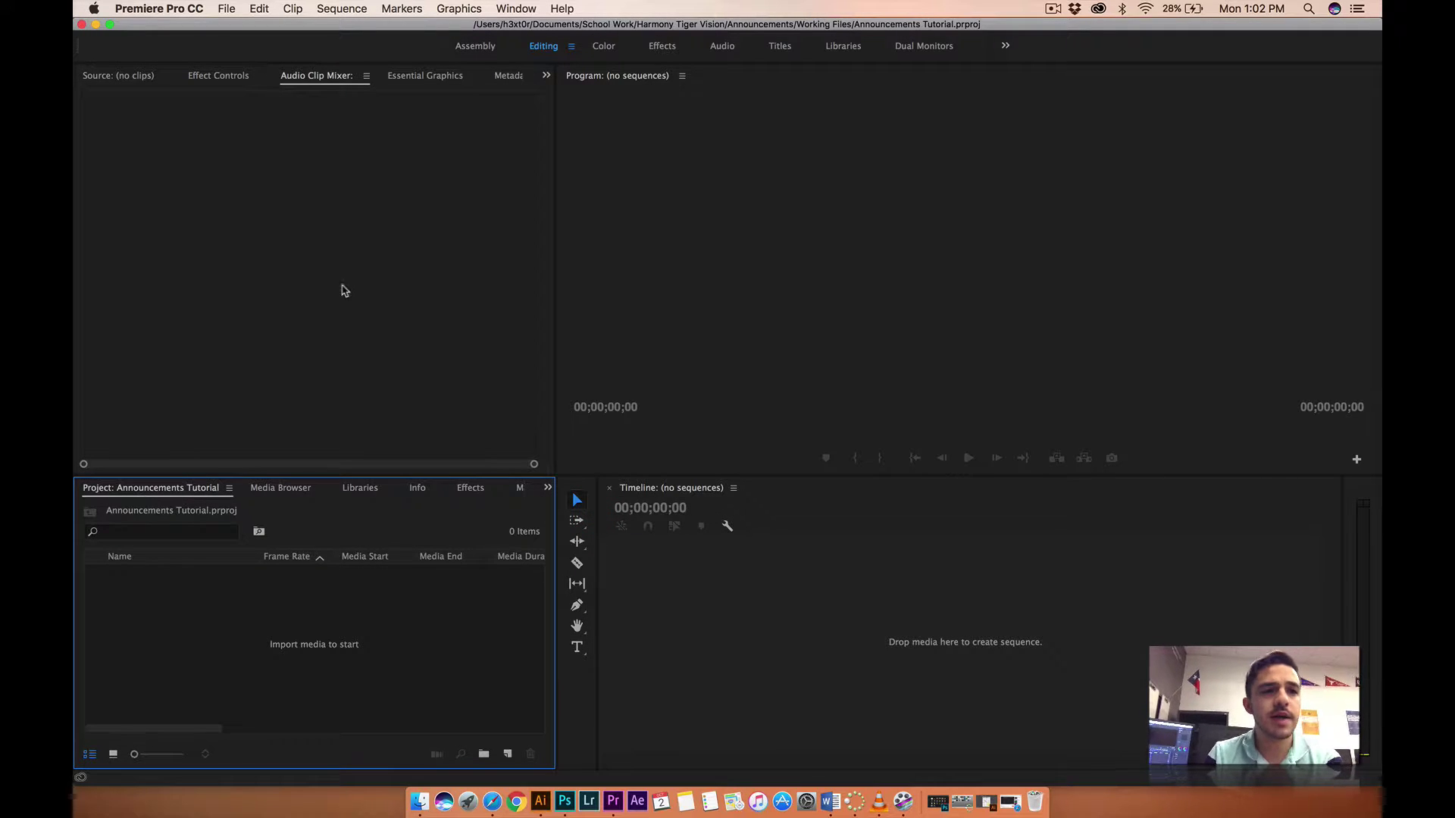
Step: Look through the Source, Effect Controls, Audio Clip Mixer, Essential Graphics and Metadata views and return to Effect Controls
left_click(139, 77)
left_click(221, 78)
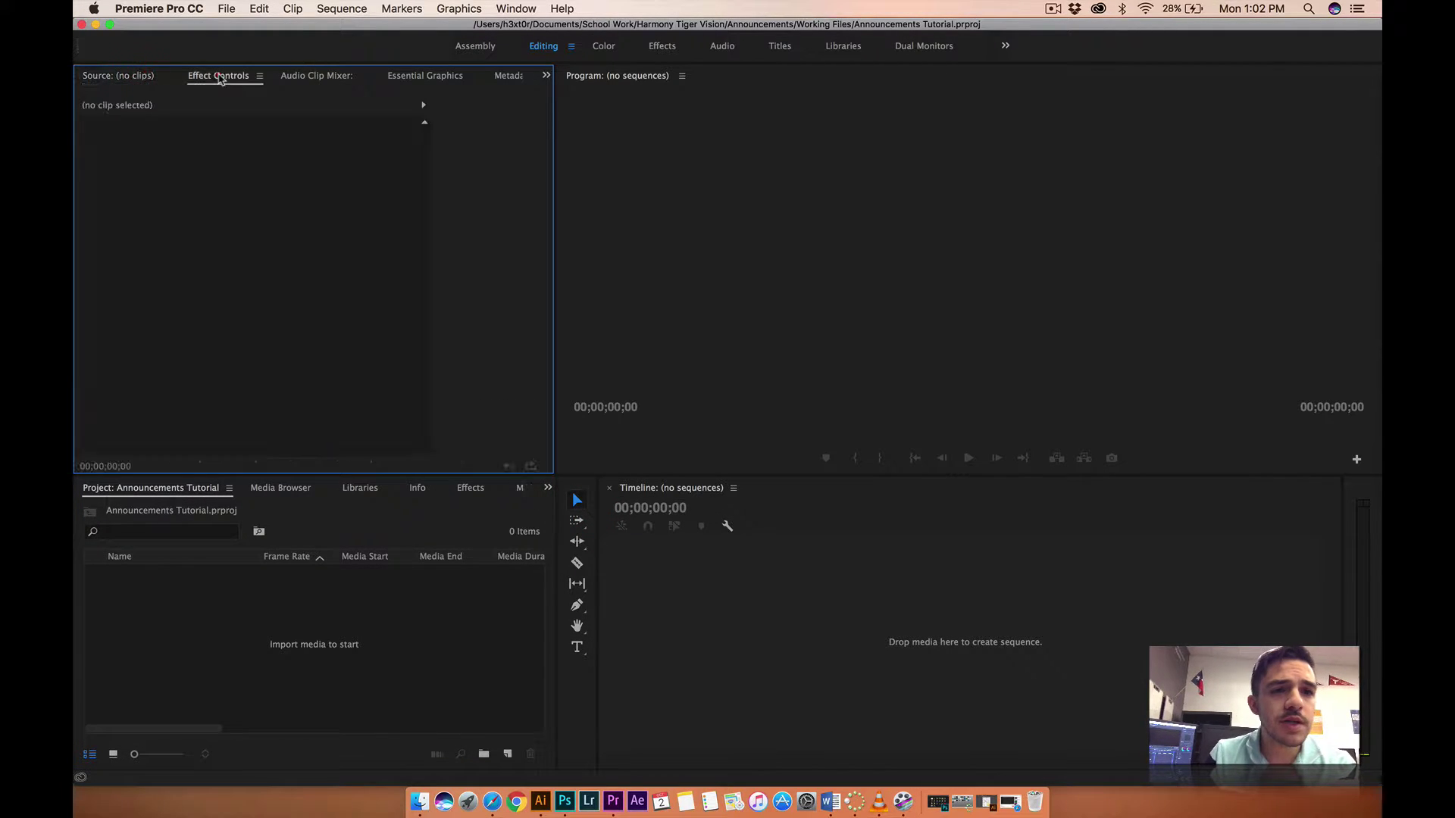
left_click(315, 76)
left_click(425, 76)
left_click(496, 77)
left_click(546, 75)
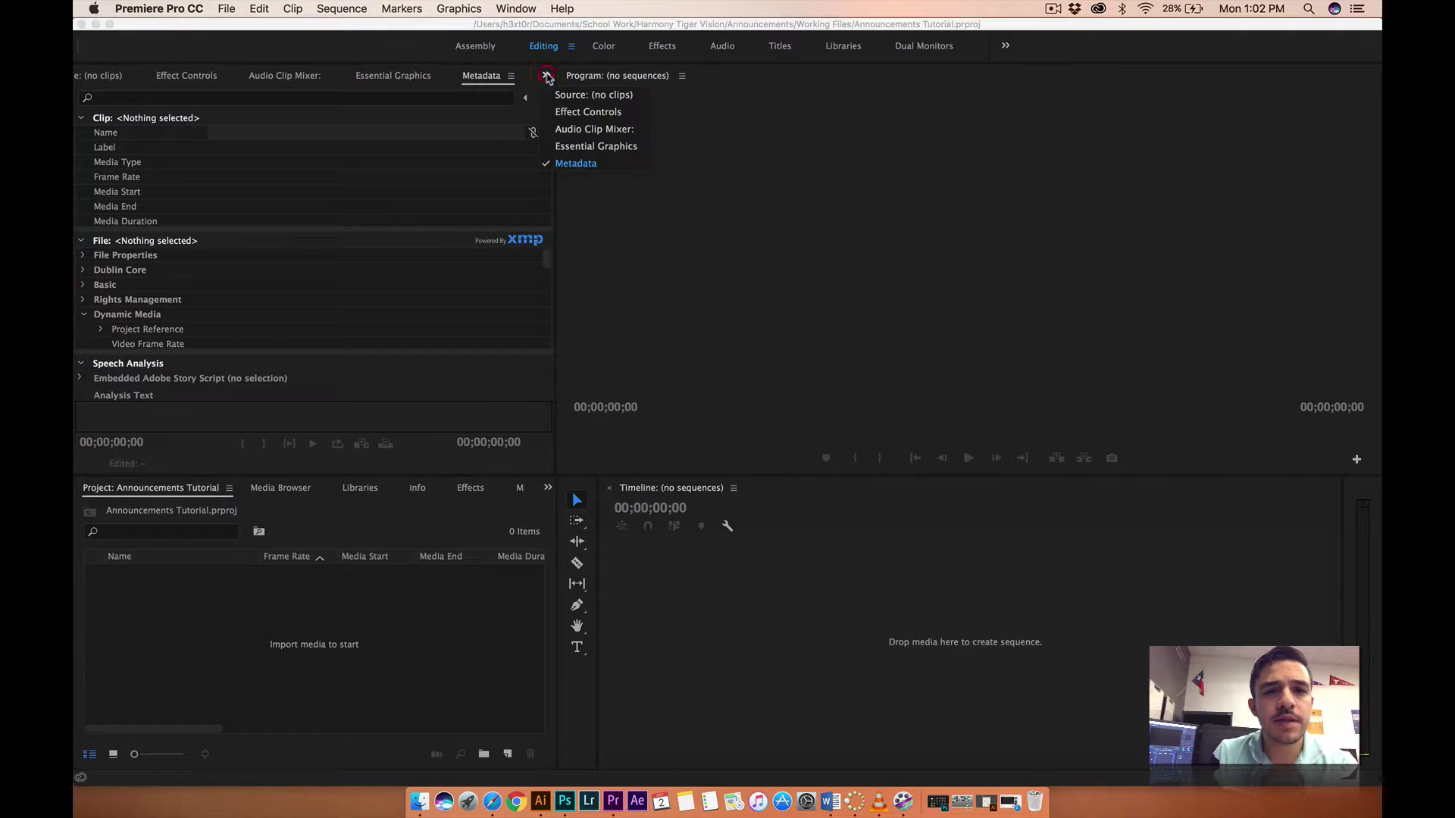
left_click(563, 110)
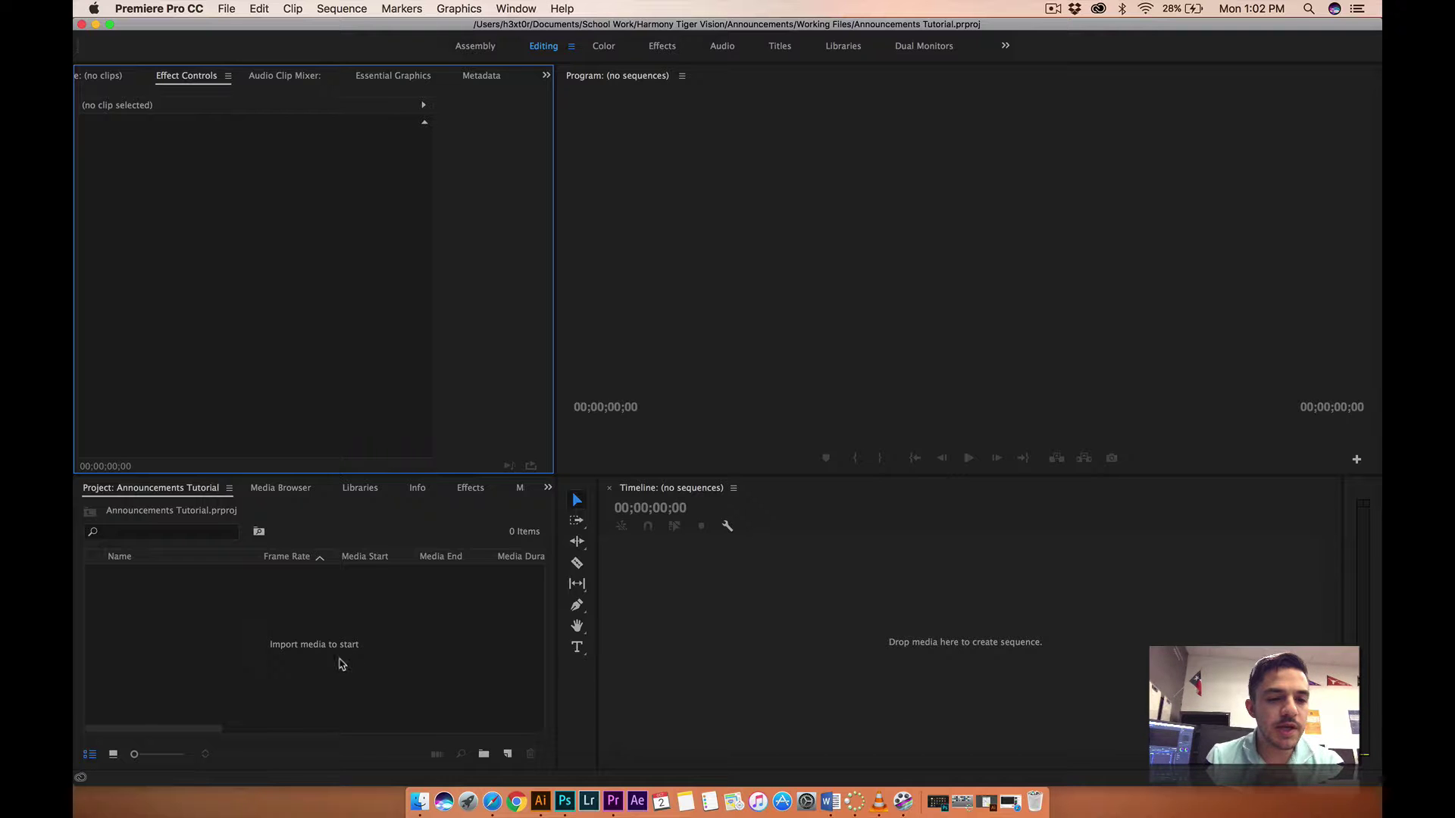
Step: Import DSC_0063.MOV from the Files Used folder inside Announcements into the project
double_click(290, 631)
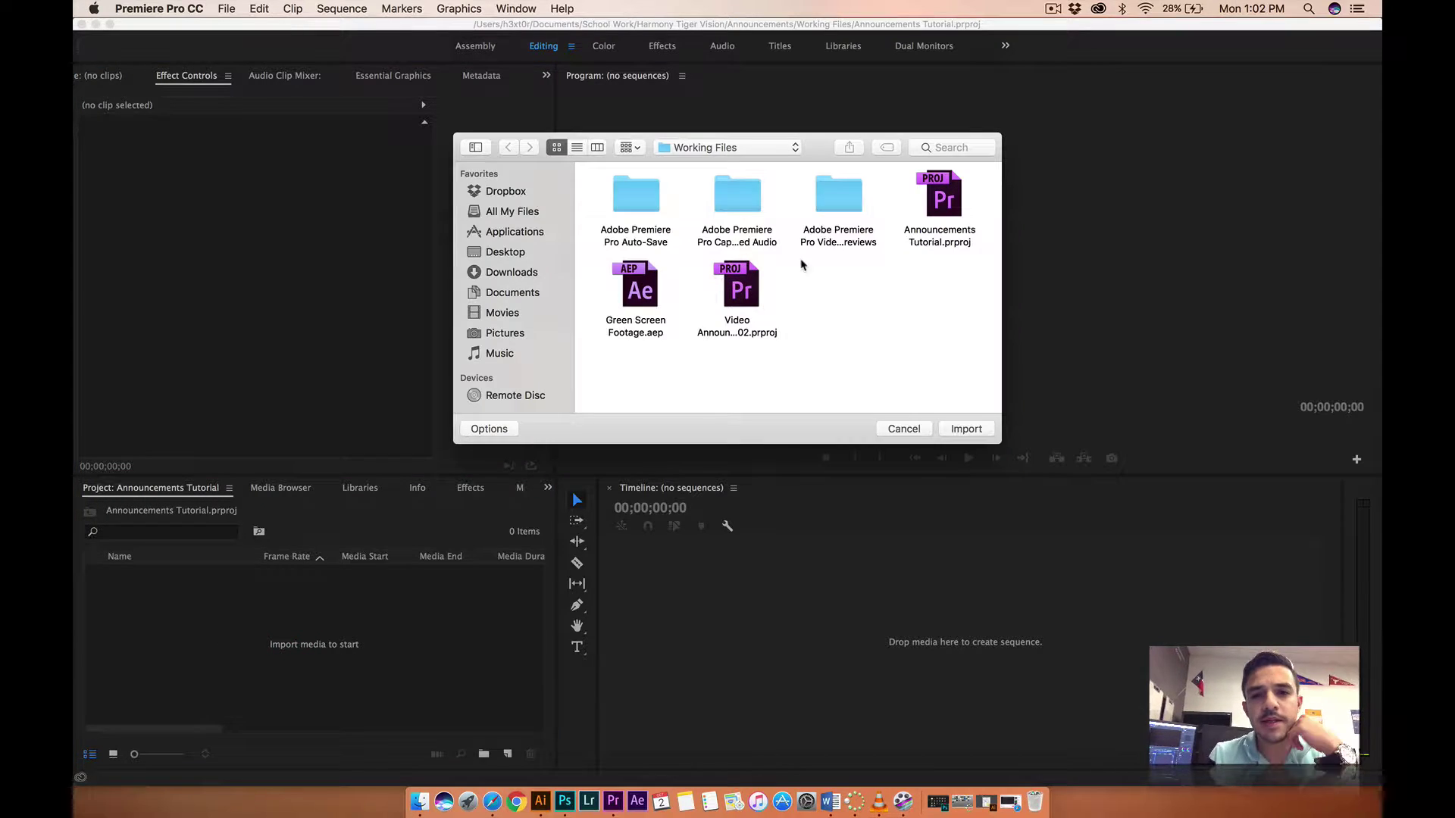
left_click(762, 148)
left_click(748, 165)
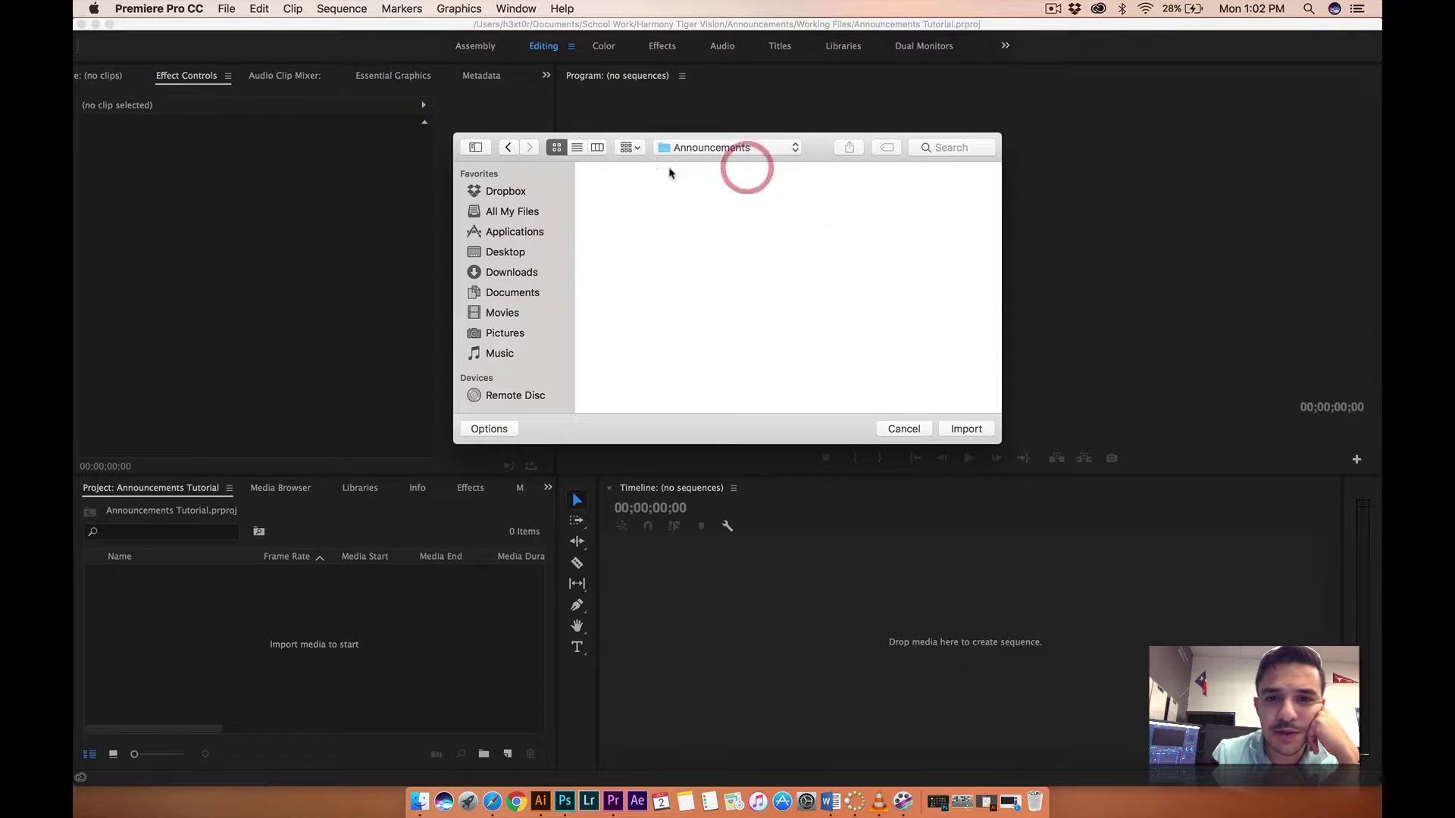
double_click(627, 198)
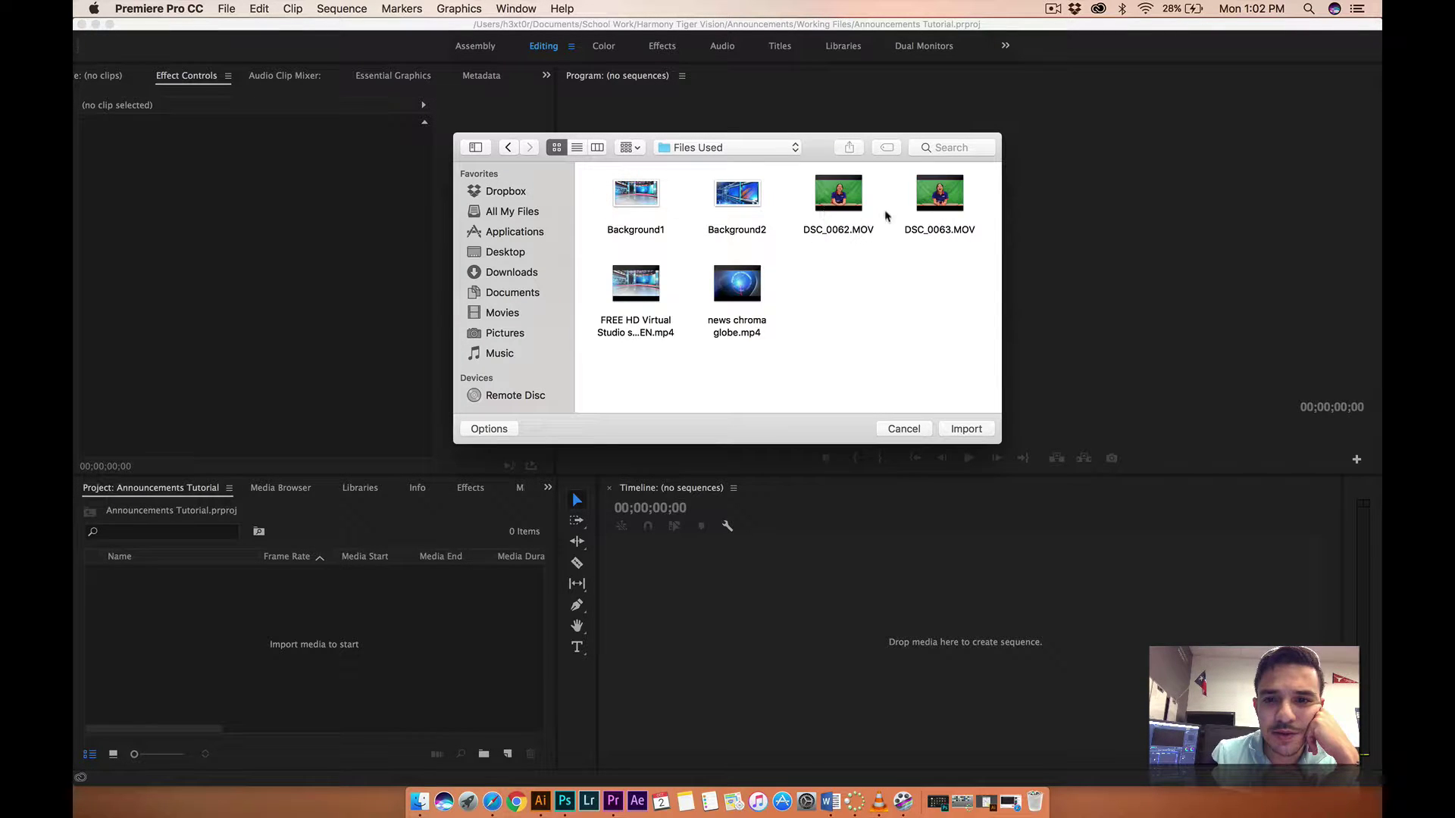
left_click(947, 231)
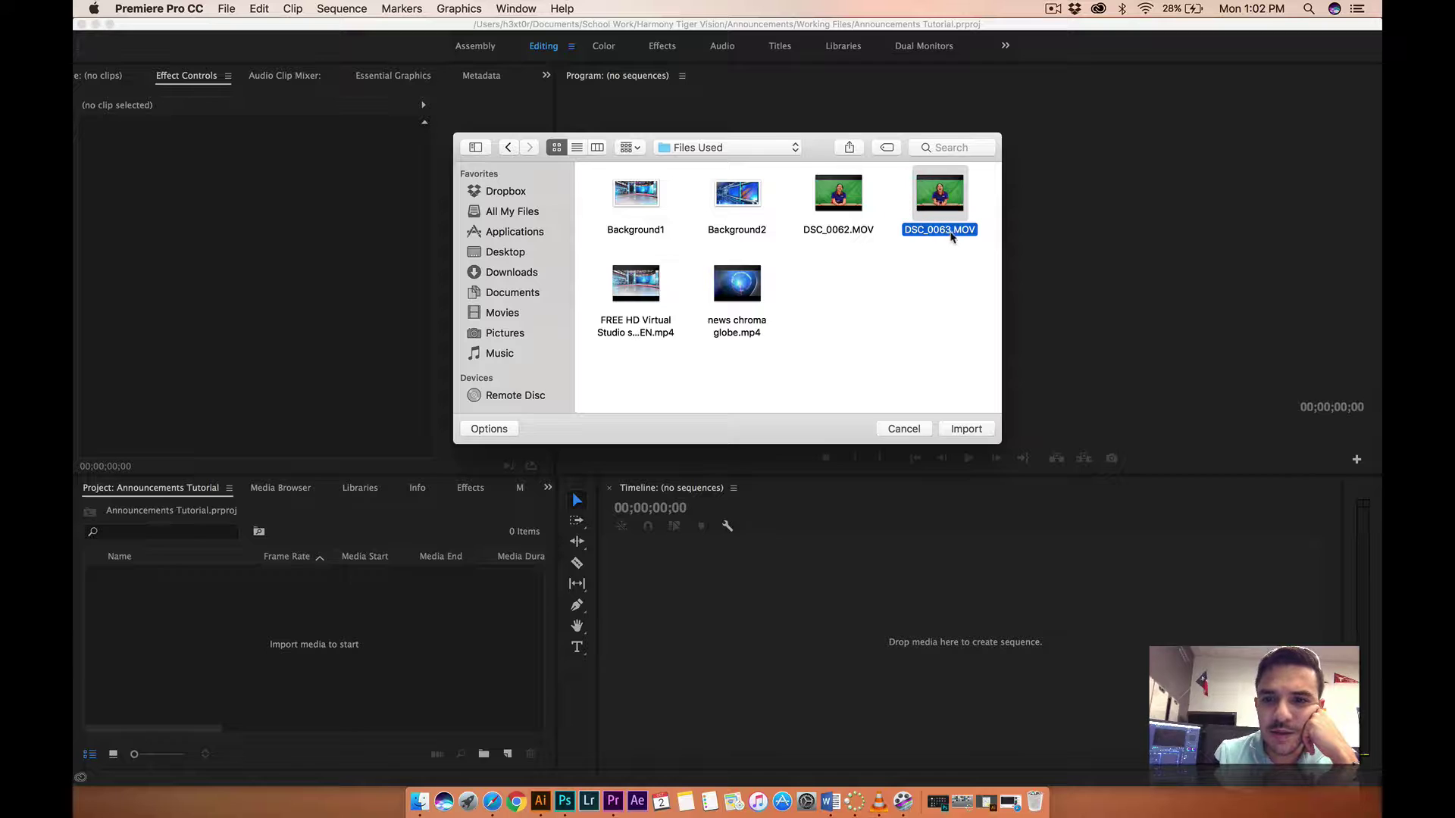
left_click(959, 434)
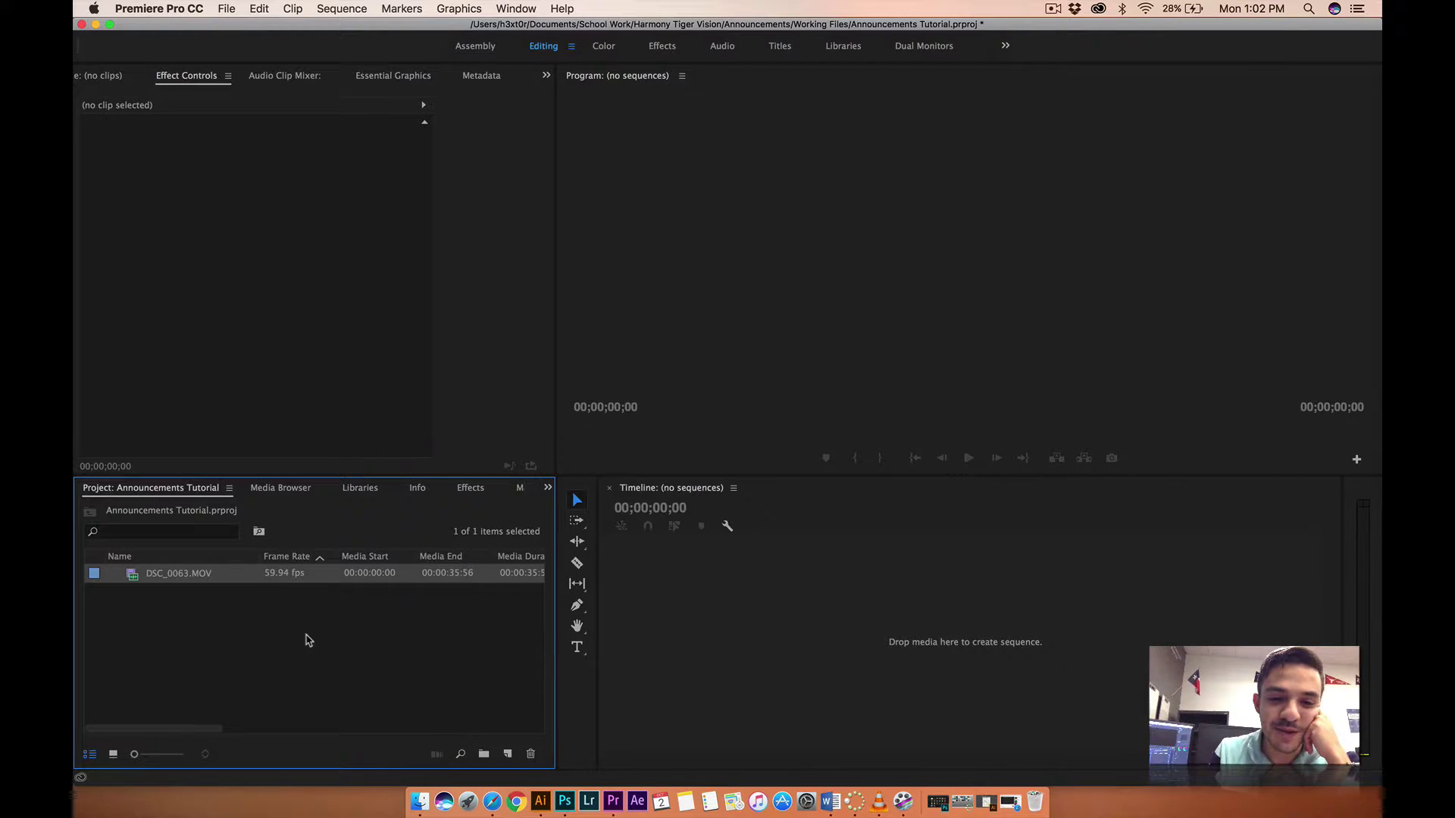
Step: Create a sequence from DSC_0063.MOV by placing the clip on the empty timeline, and leave the playhead at the start
mouse_move(158, 582)
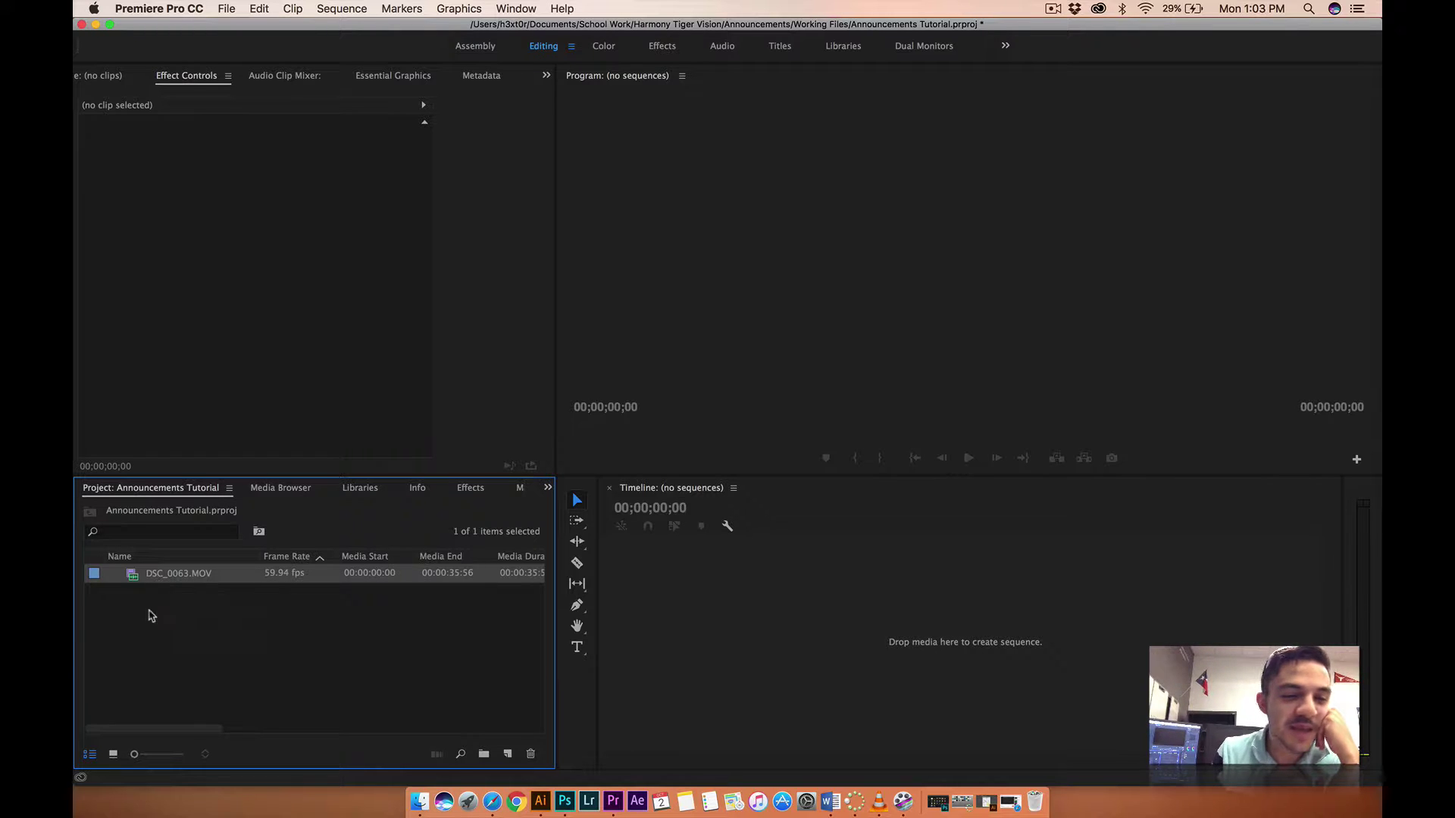
left_click(170, 634)
left_click(153, 581)
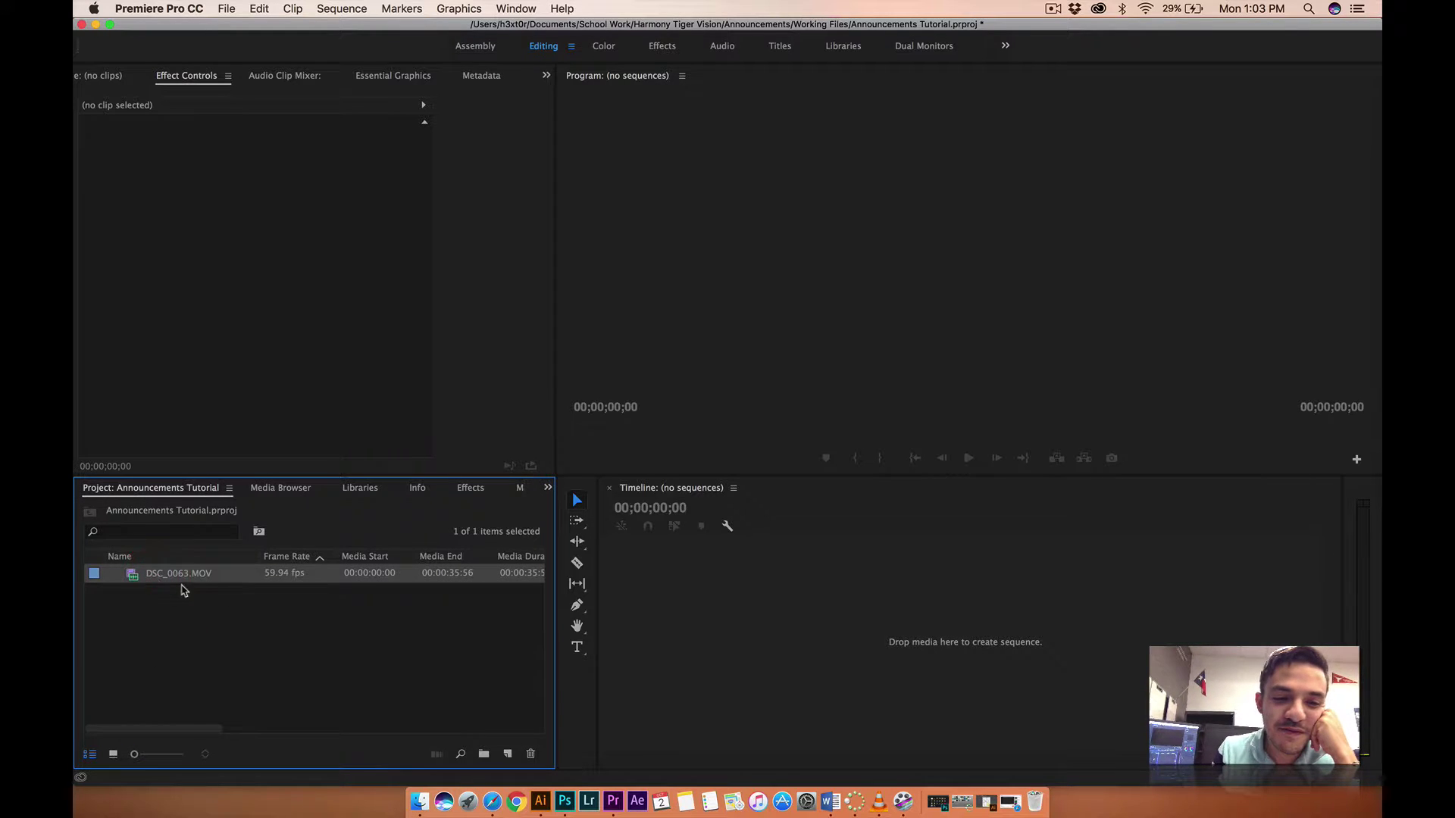
left_click_drag(132, 581, 241, 603)
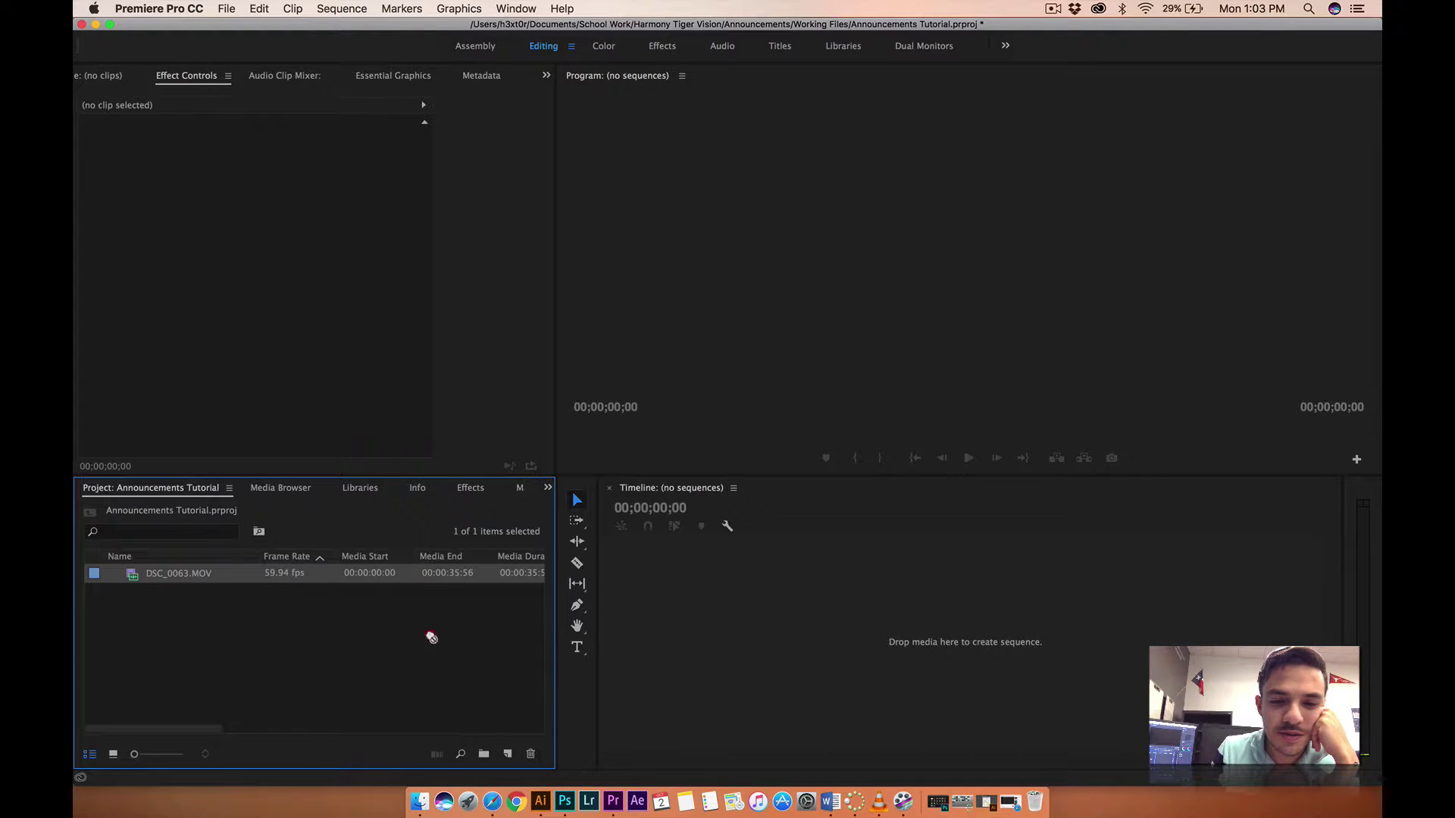
left_click(317, 647)
left_click_drag(134, 579, 685, 609)
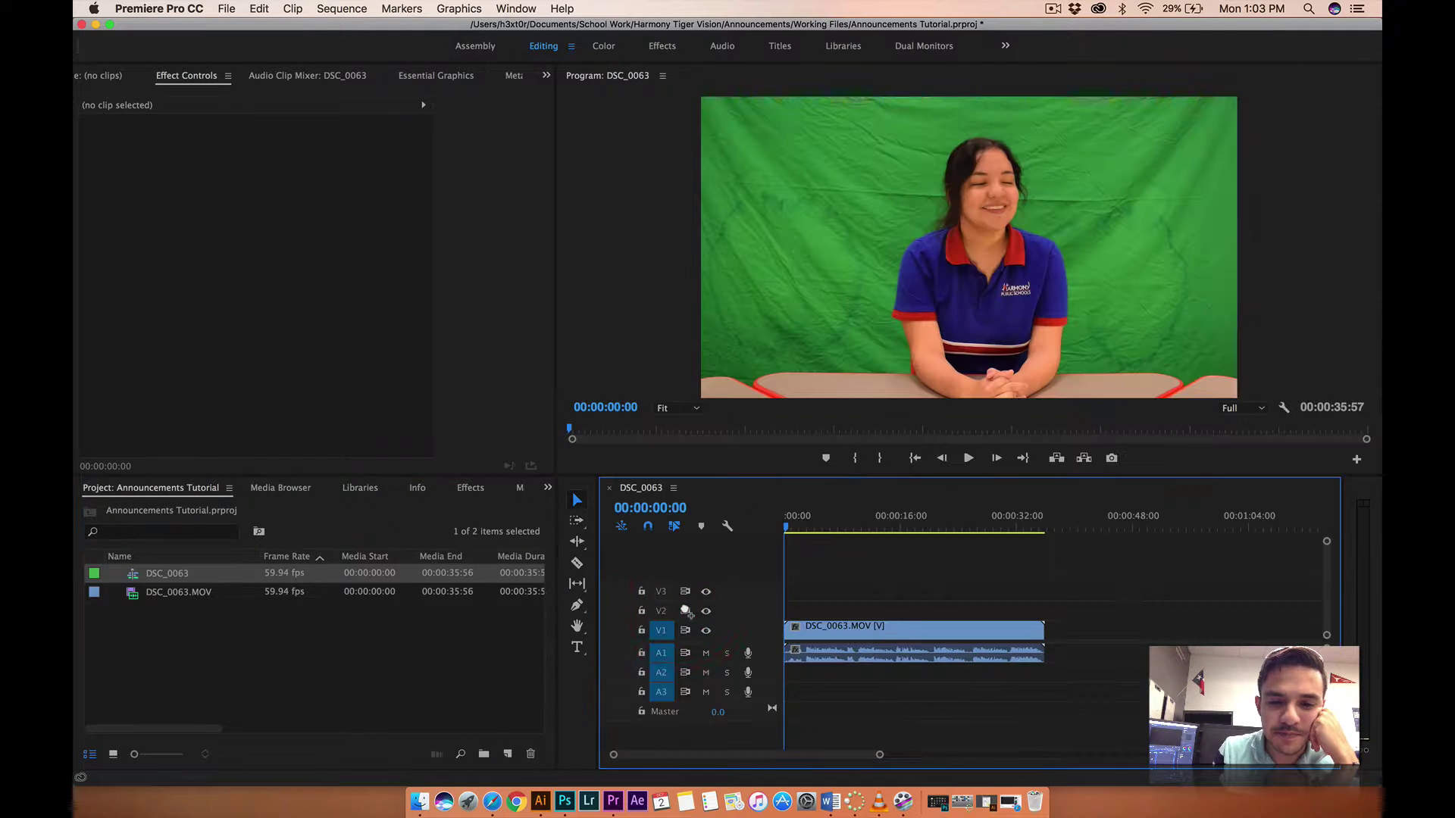
left_click_drag(794, 531, 864, 532)
left_click(786, 529)
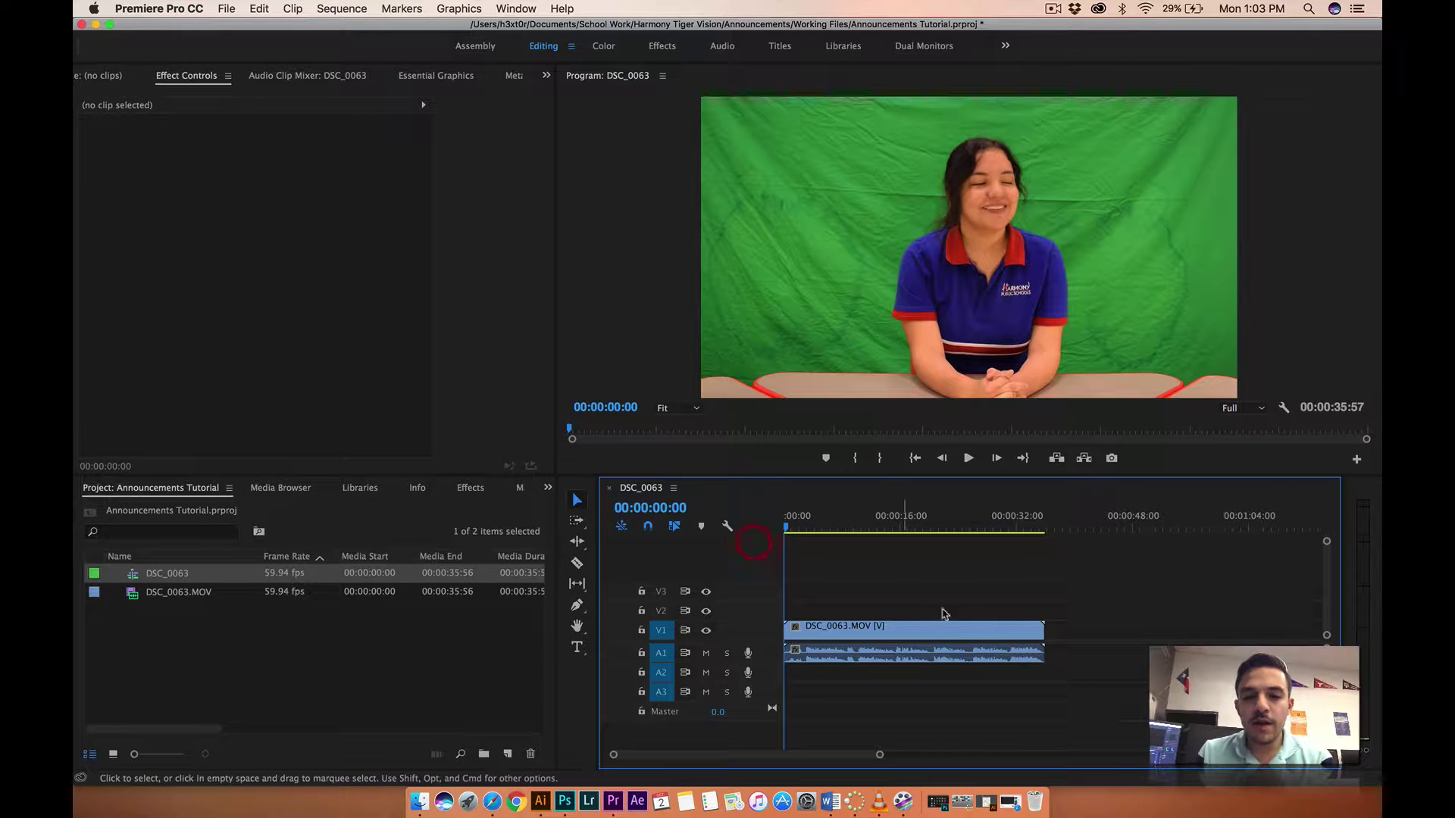
Step: Unlink the audio from the video of the DSC_0063.MOV clip in the timeline and check that each part selects separately
left_click(930, 634)
left_click(908, 696)
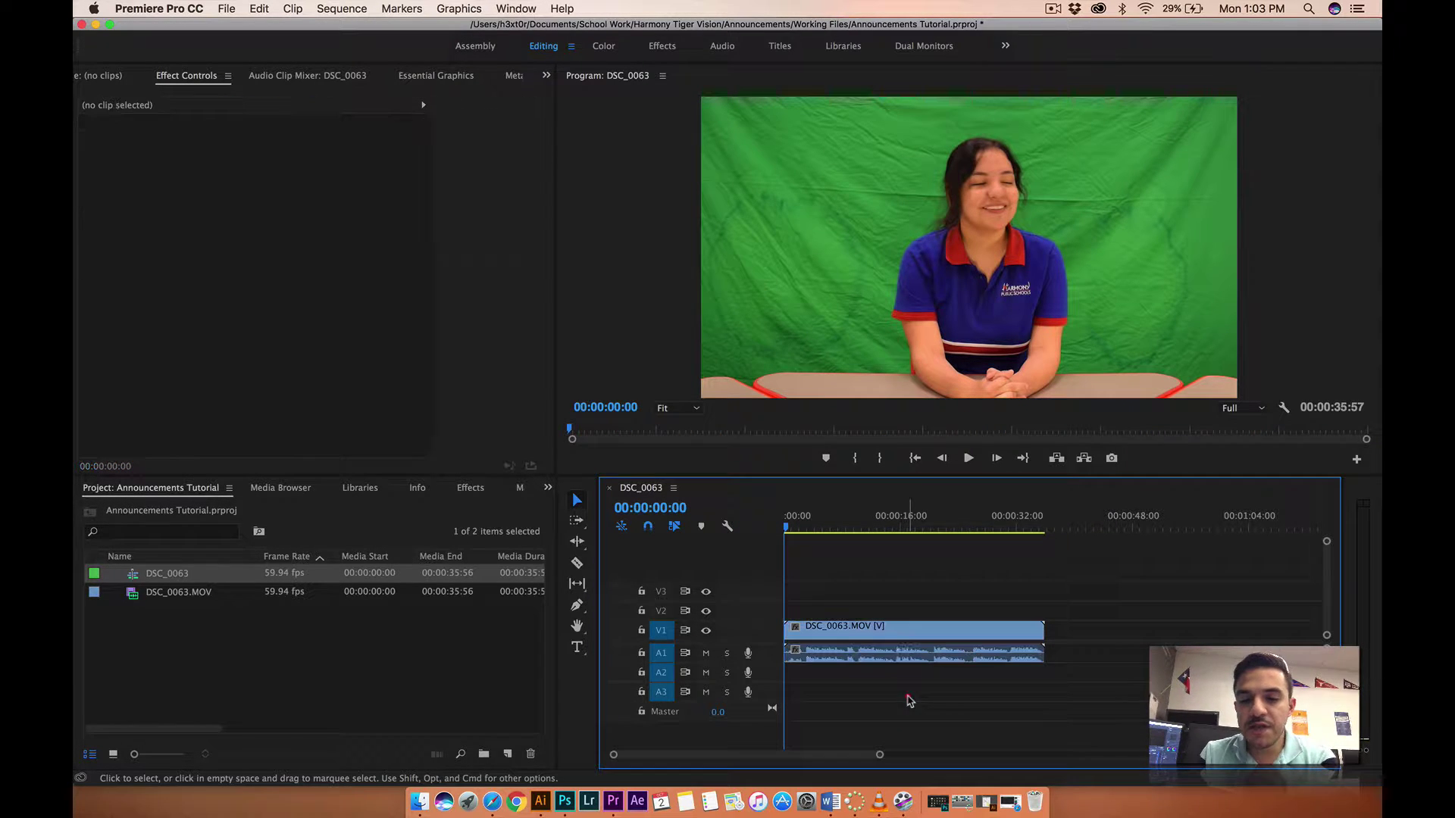
left_click(892, 623)
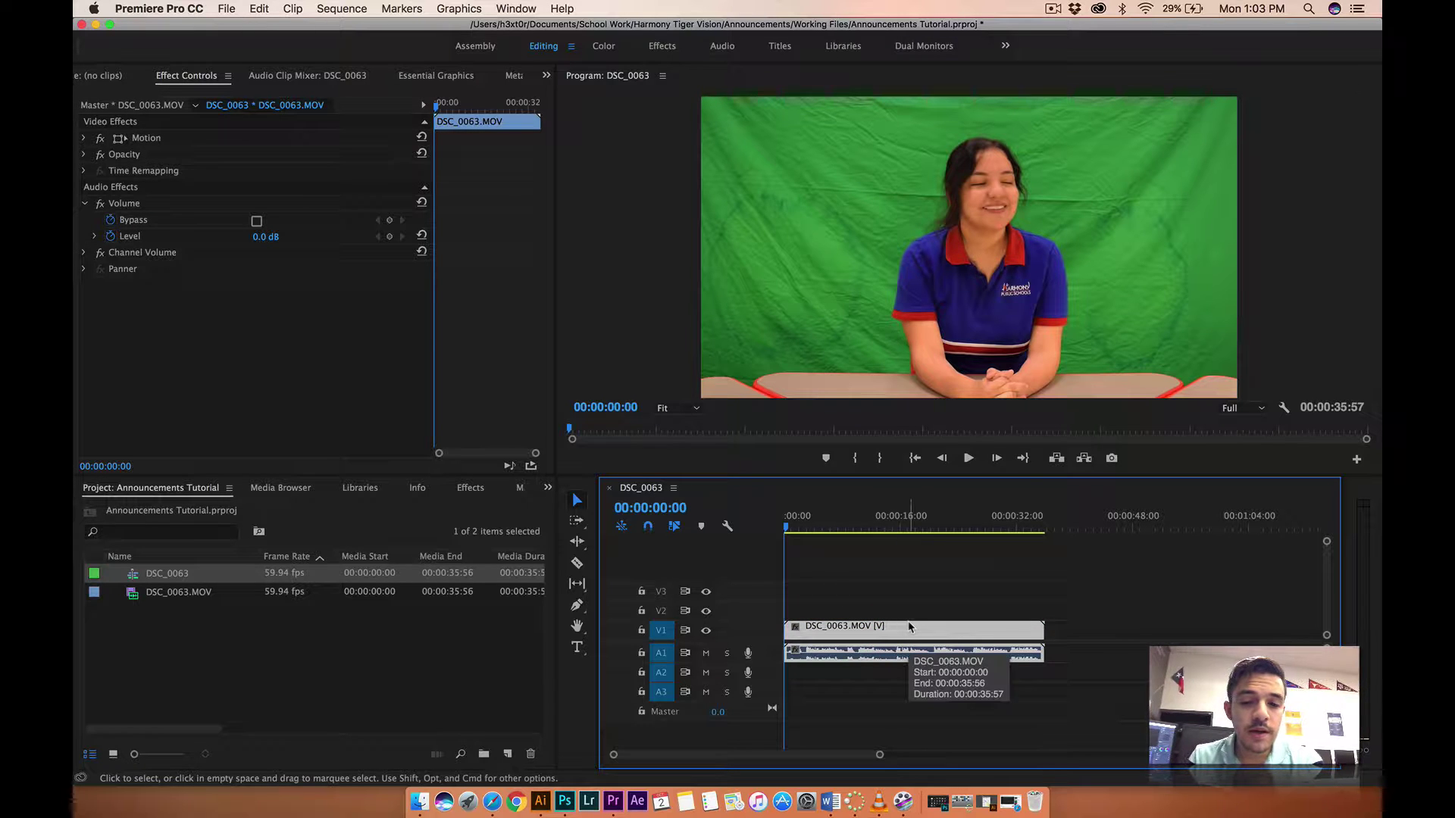
right_click(908, 622)
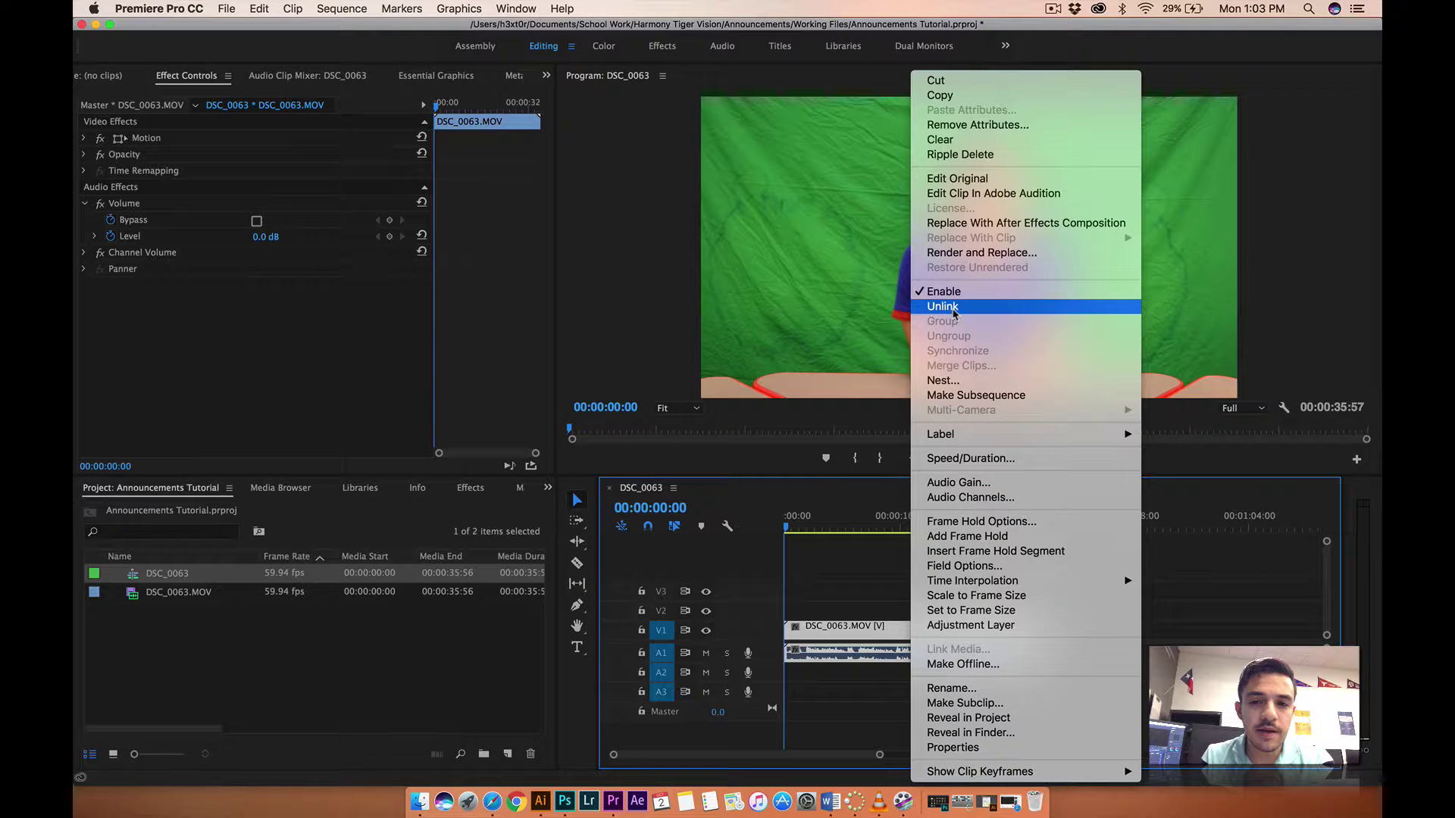
left_click(954, 306)
left_click(871, 604)
mouse_move(872, 653)
left_mouse_down()
mouse_move(1023, 675)
mouse_move(1000, 740)
mouse_move(871, 682)
mouse_move(871, 654)
left_mouse_up()
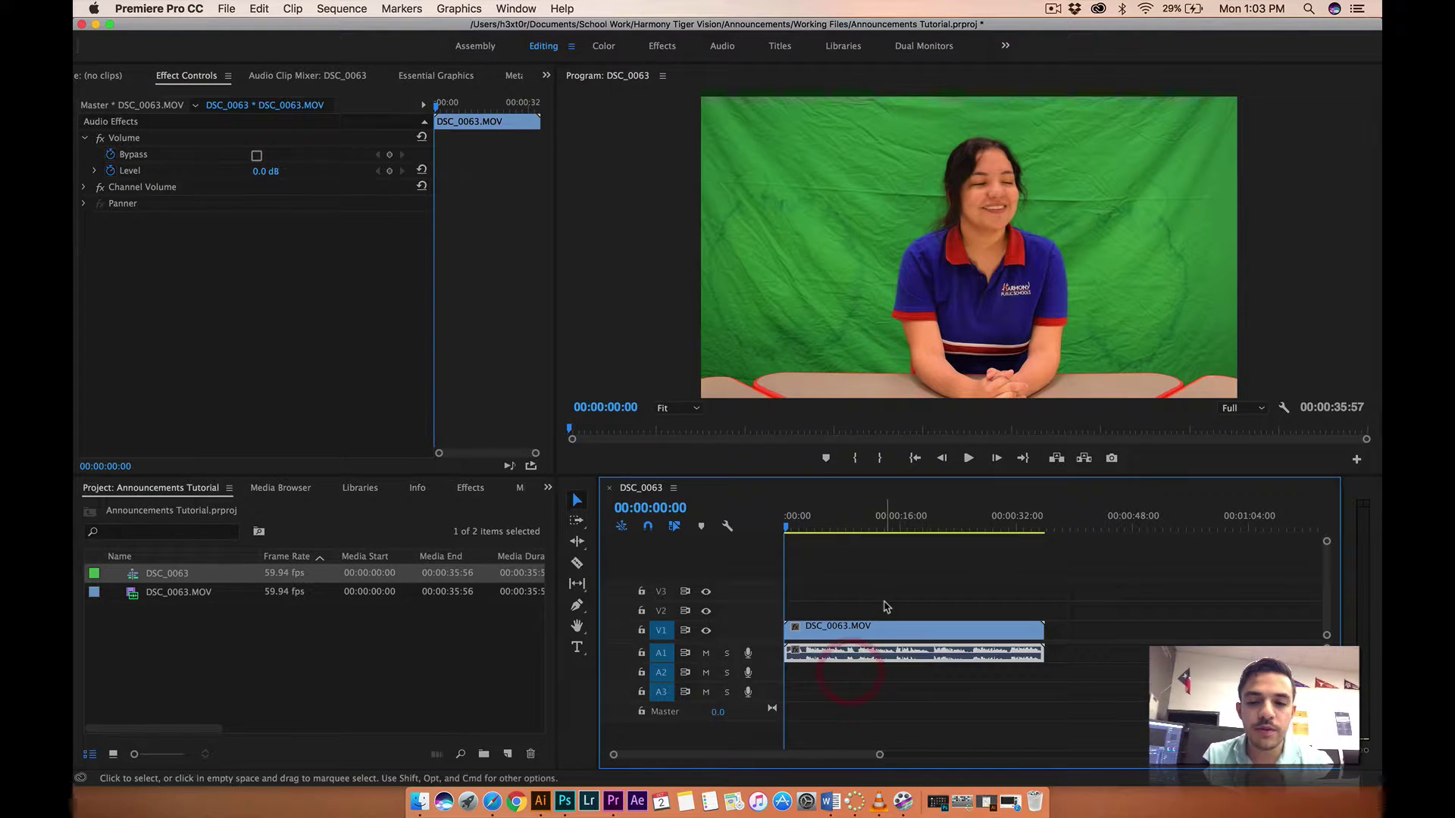
left_click(886, 607)
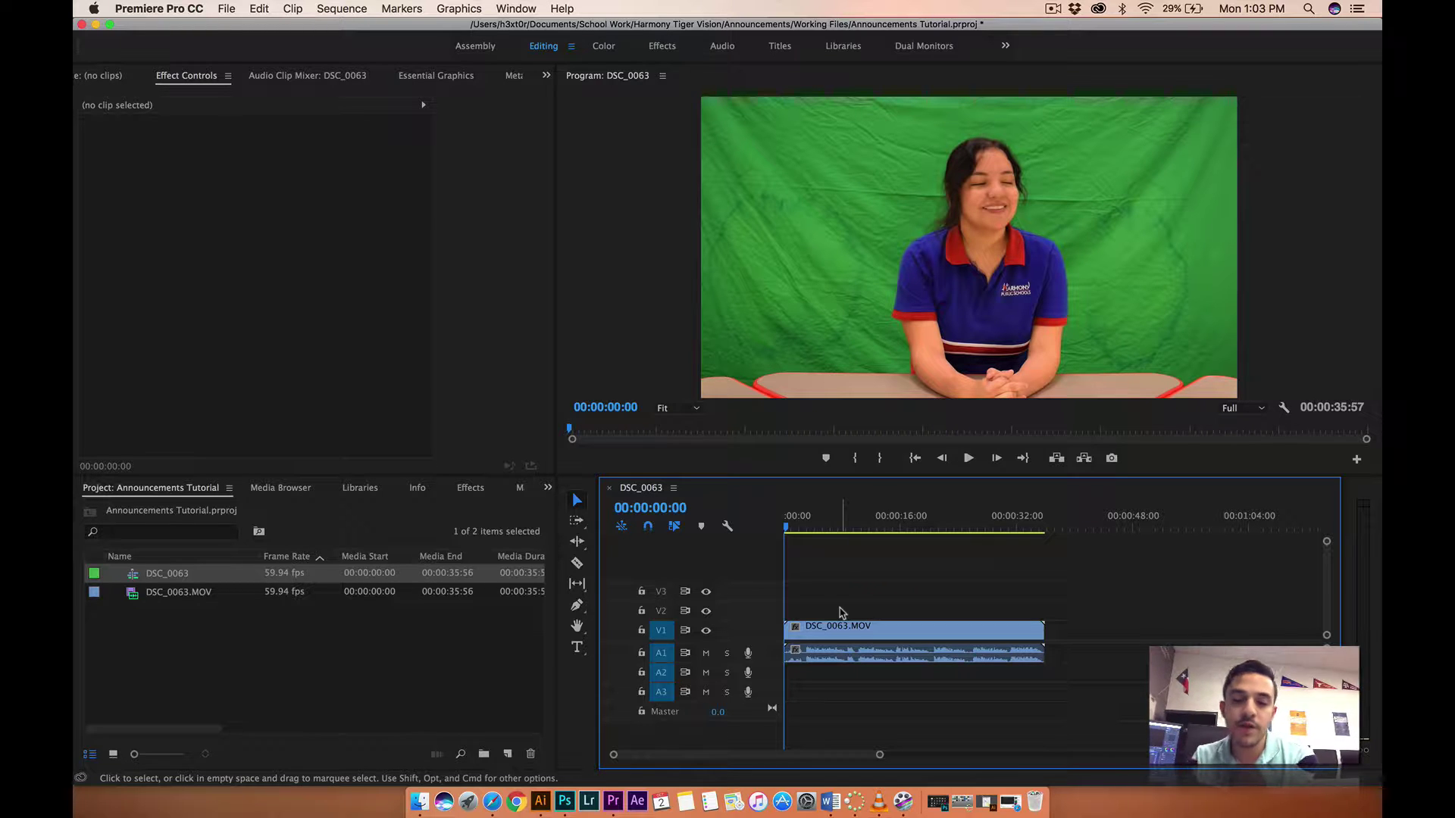
Step: Try shifting the unlinked audio on track A1 about 11 seconds later, play the sequence briefly, and undo the shift
left_click_drag(843, 656, 919, 654)
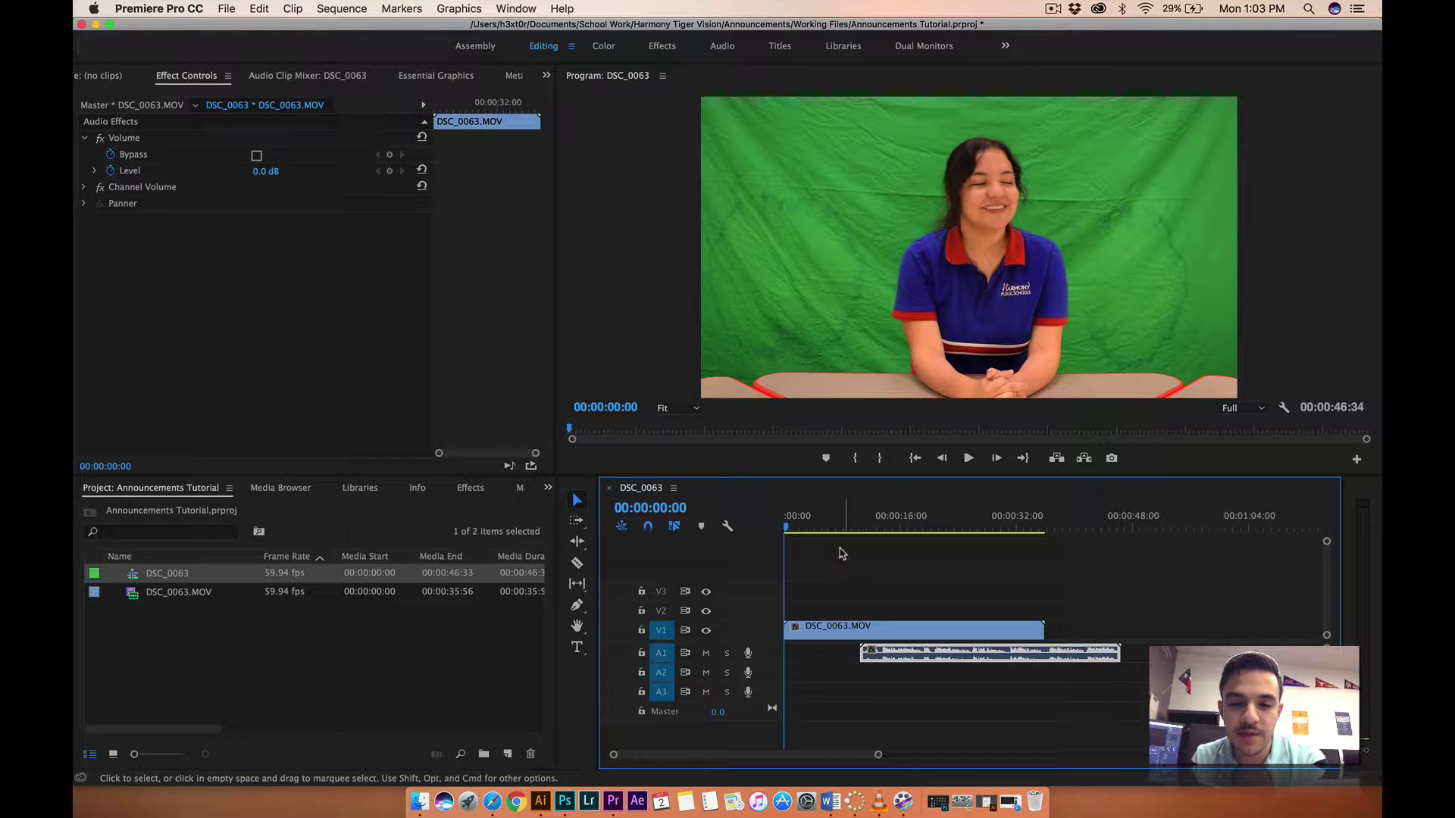
left_click(819, 527)
key("space")
key("space")
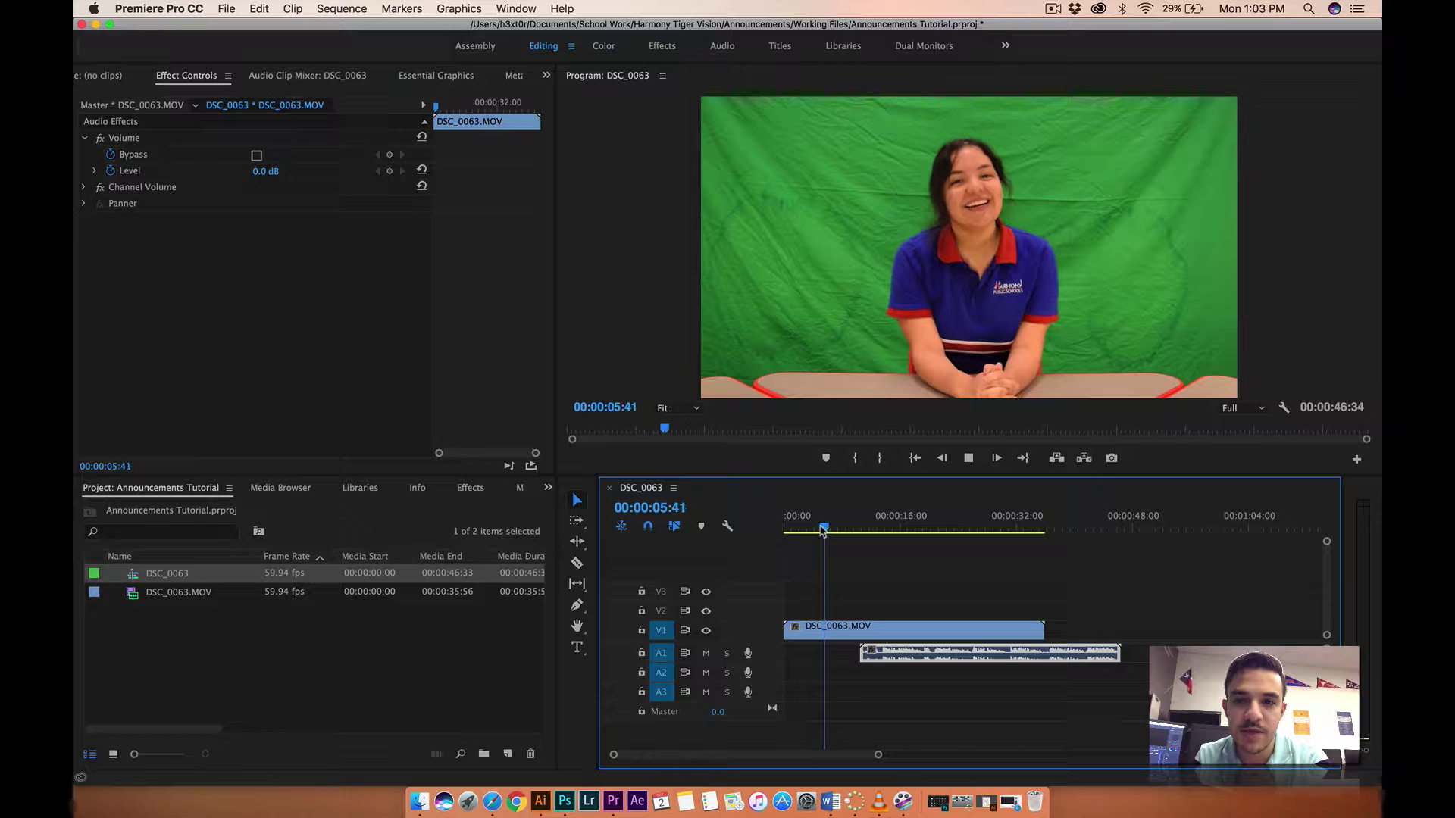
key("super+z")
Step: Play the first seconds of the DSC_0063 sequence with its audio and return the playhead to the start
key("Home")
key("space")
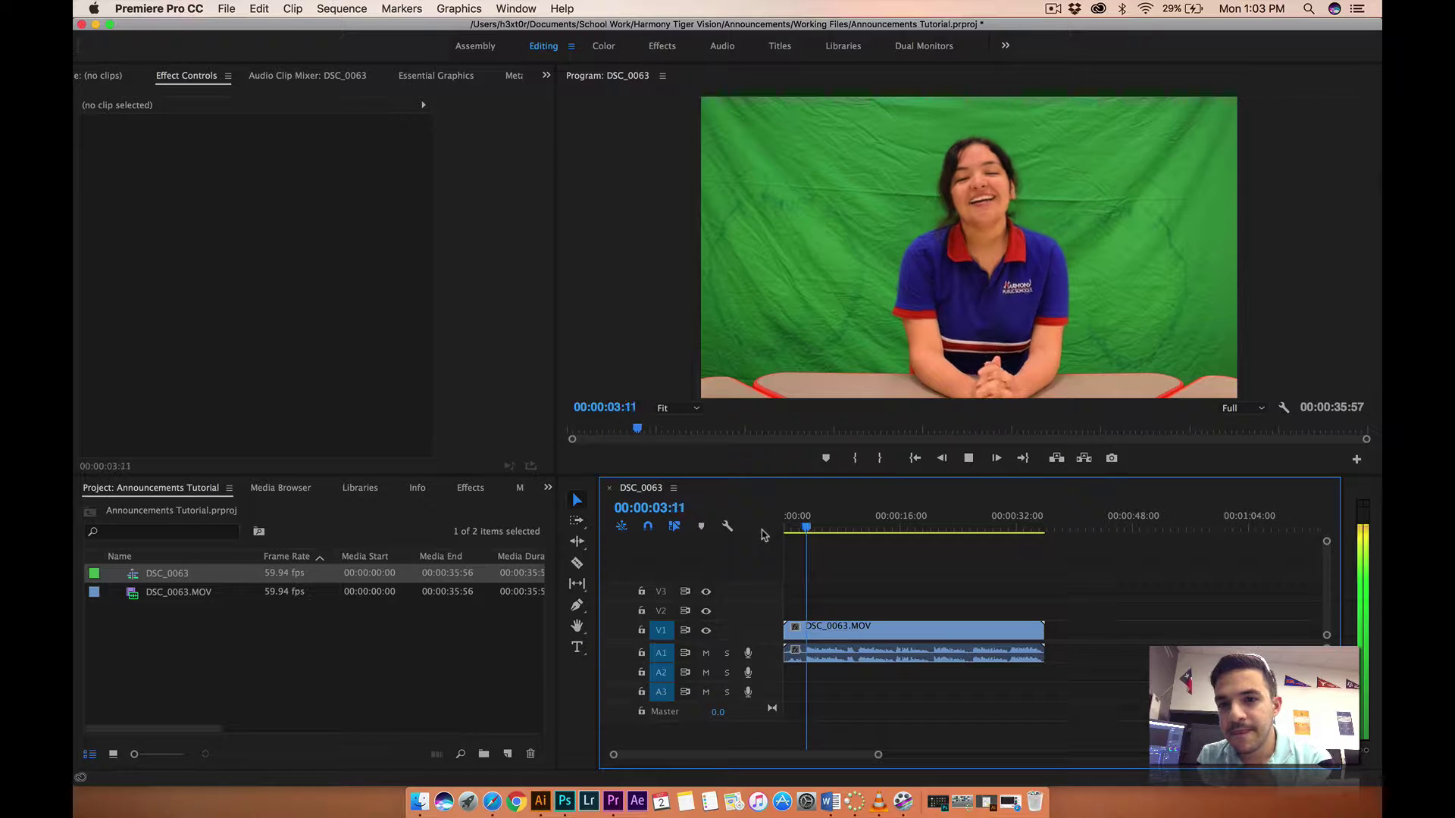
key("space")
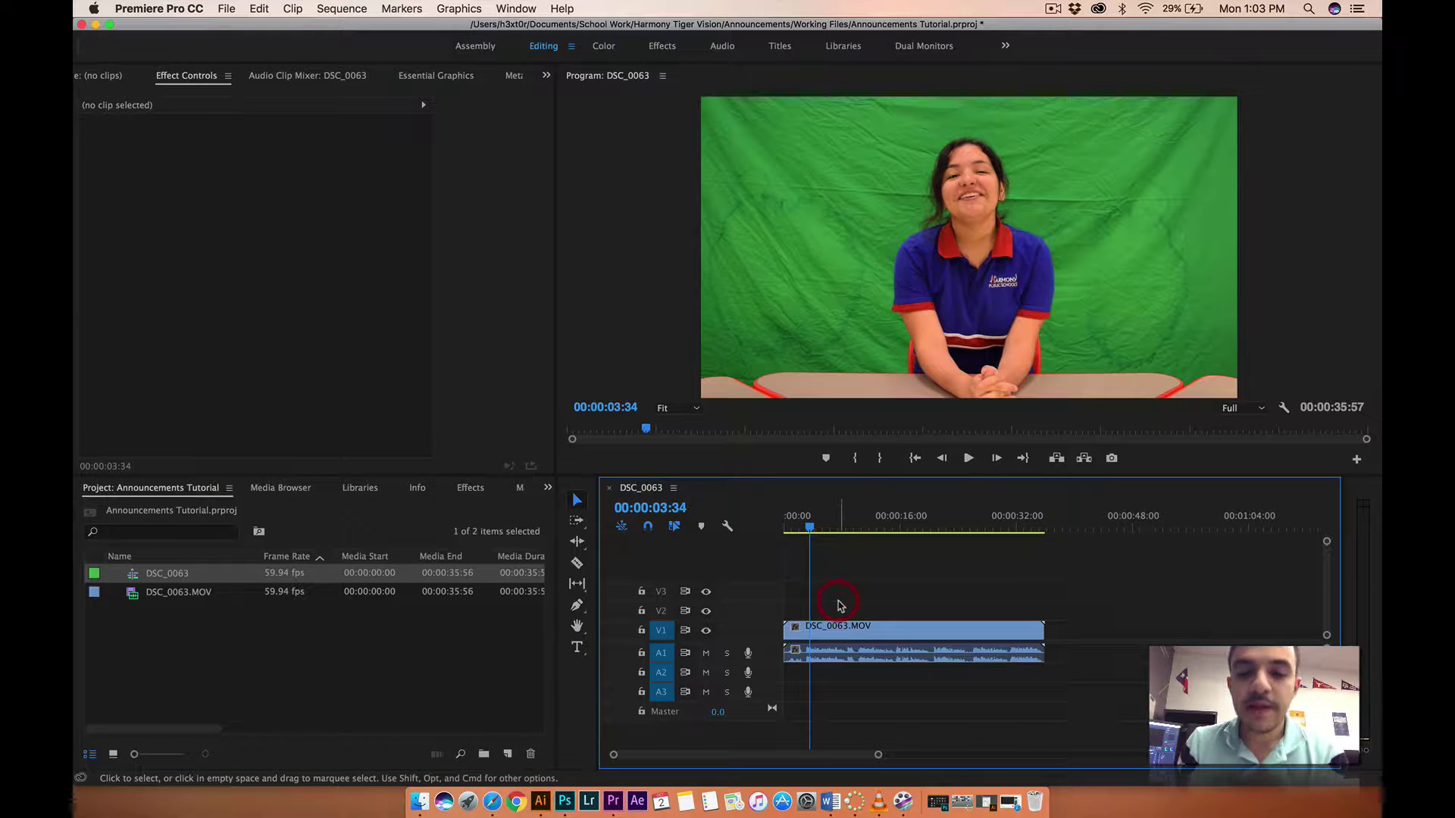
left_click_drag(809, 530, 772, 531)
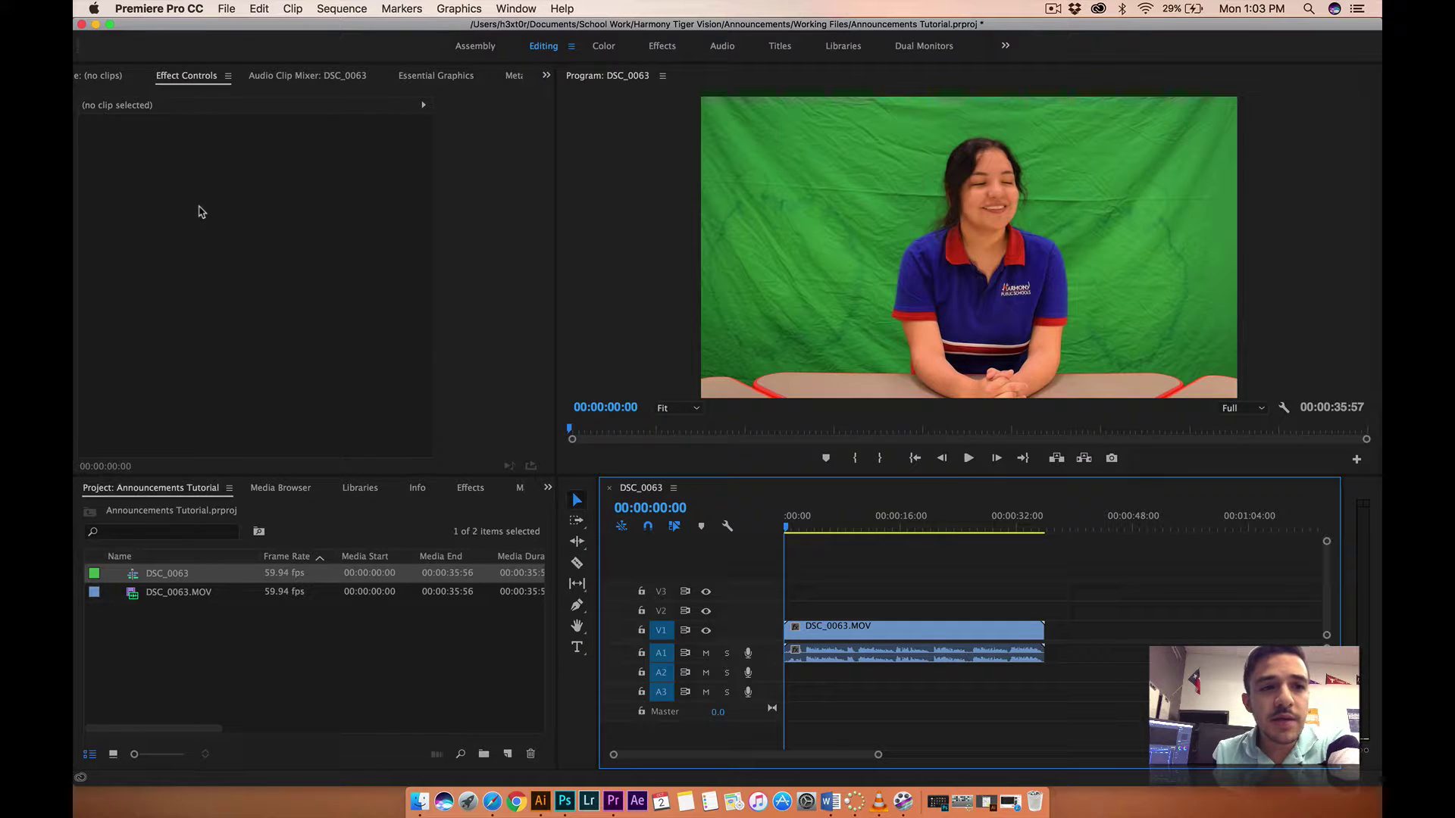
Step: Look through the Source, Media Browser, Libraries and Info views, search the effects for "key", and clear the search
left_click(95, 77)
left_click(297, 492)
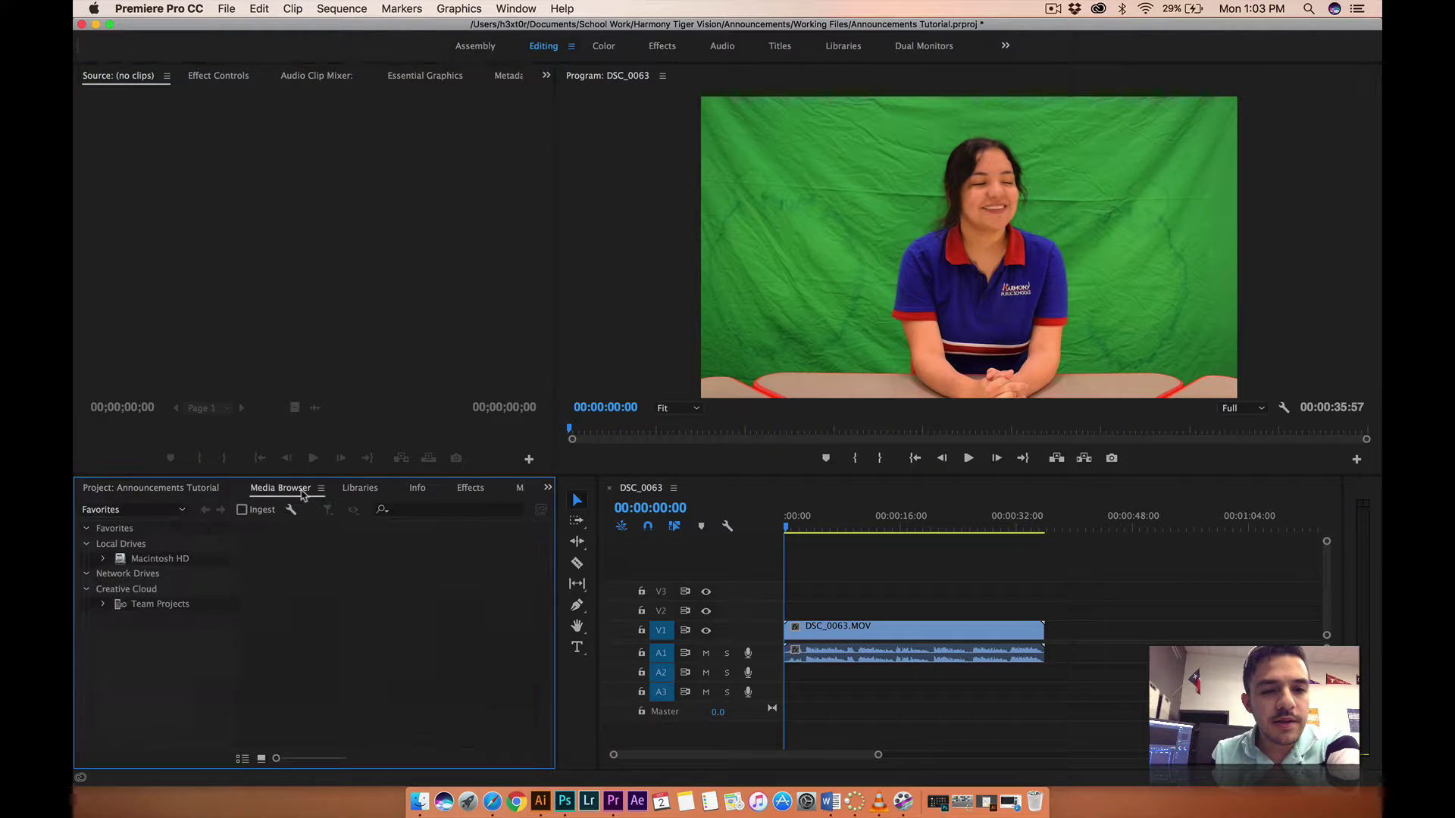
left_click(359, 493)
left_click(418, 492)
left_click(468, 491)
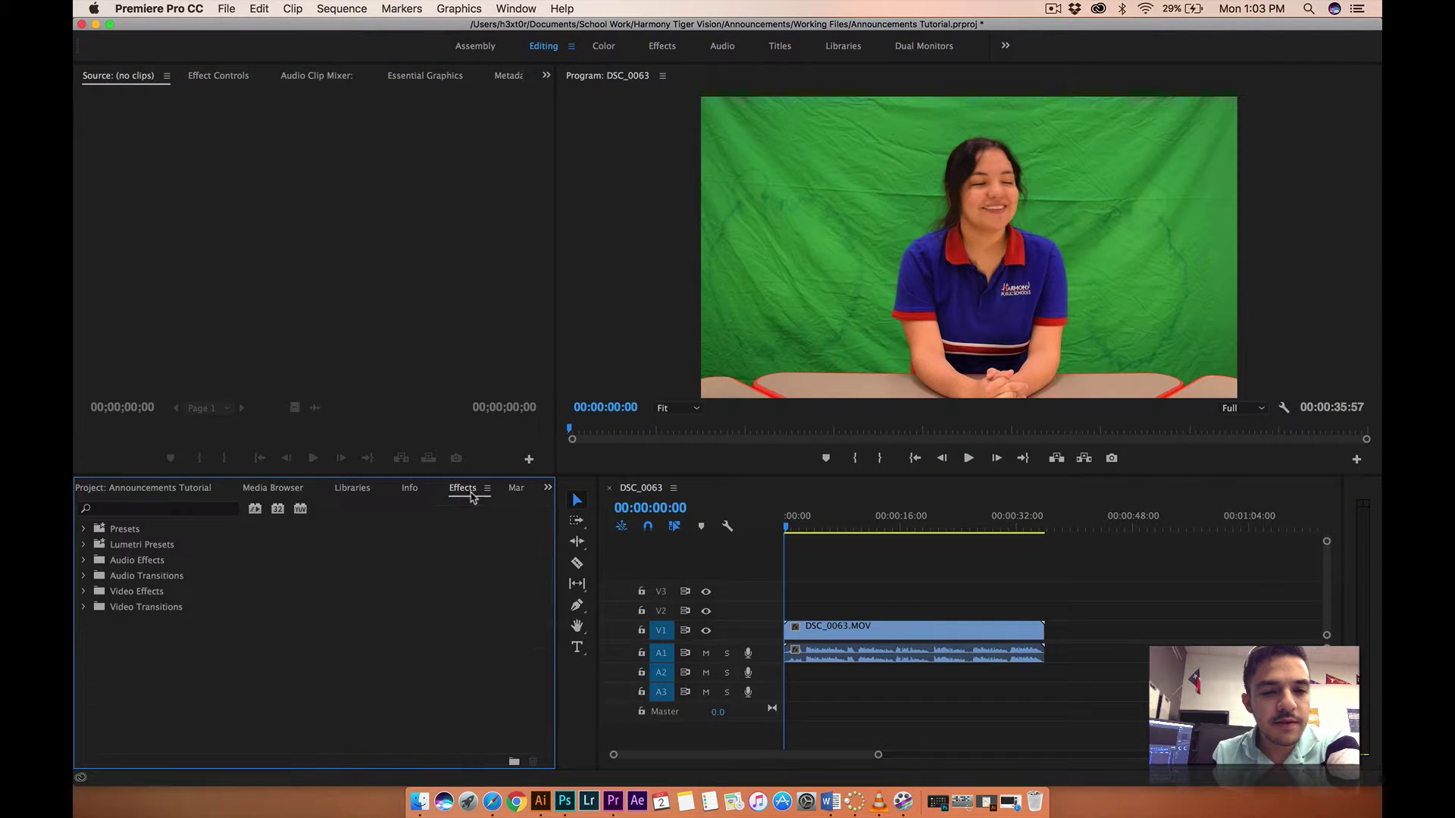
left_click(172, 506)
type("key")
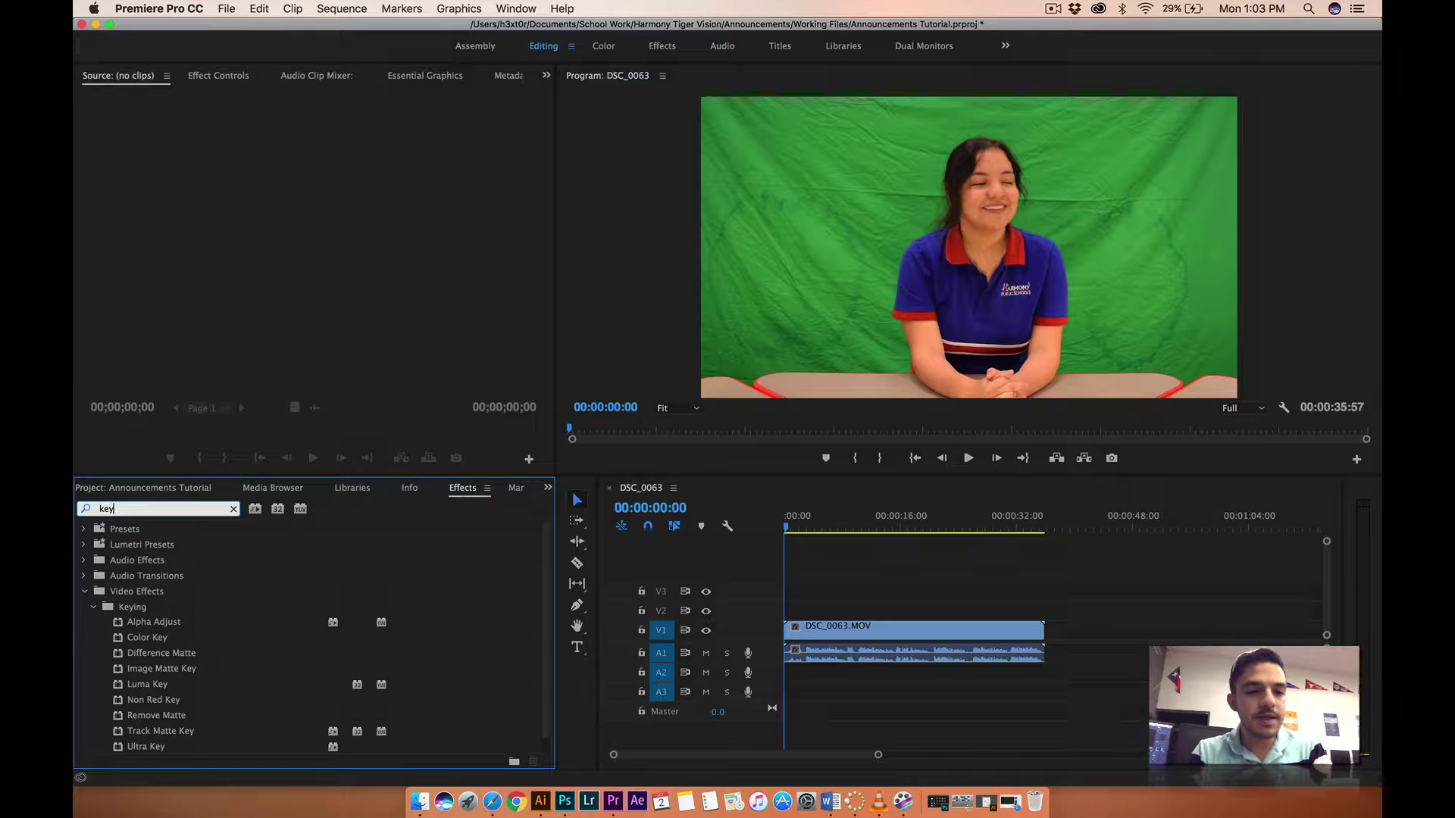
key("BackSpace")
key("BackSpace")
key("BackSpace")
key("BackSpace")
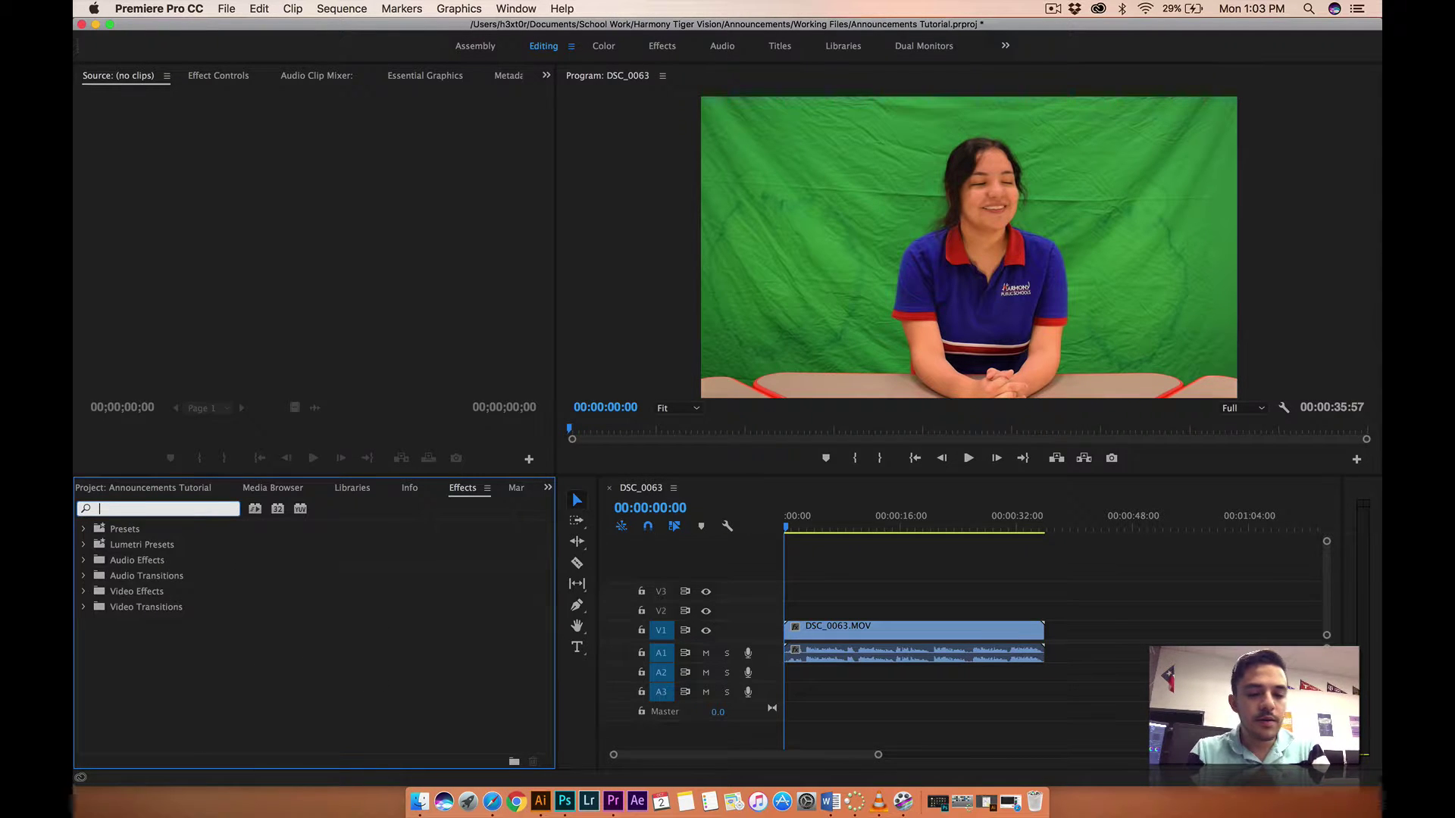
Step: Search the effects for "chrom", clear the search, and return to the Announcements Tutorial project view
type("chrom")
key("BackSpace")
key("BackSpace")
key("BackSpace")
key("BackSpace")
key("BackSpace")
key("BackSpace")
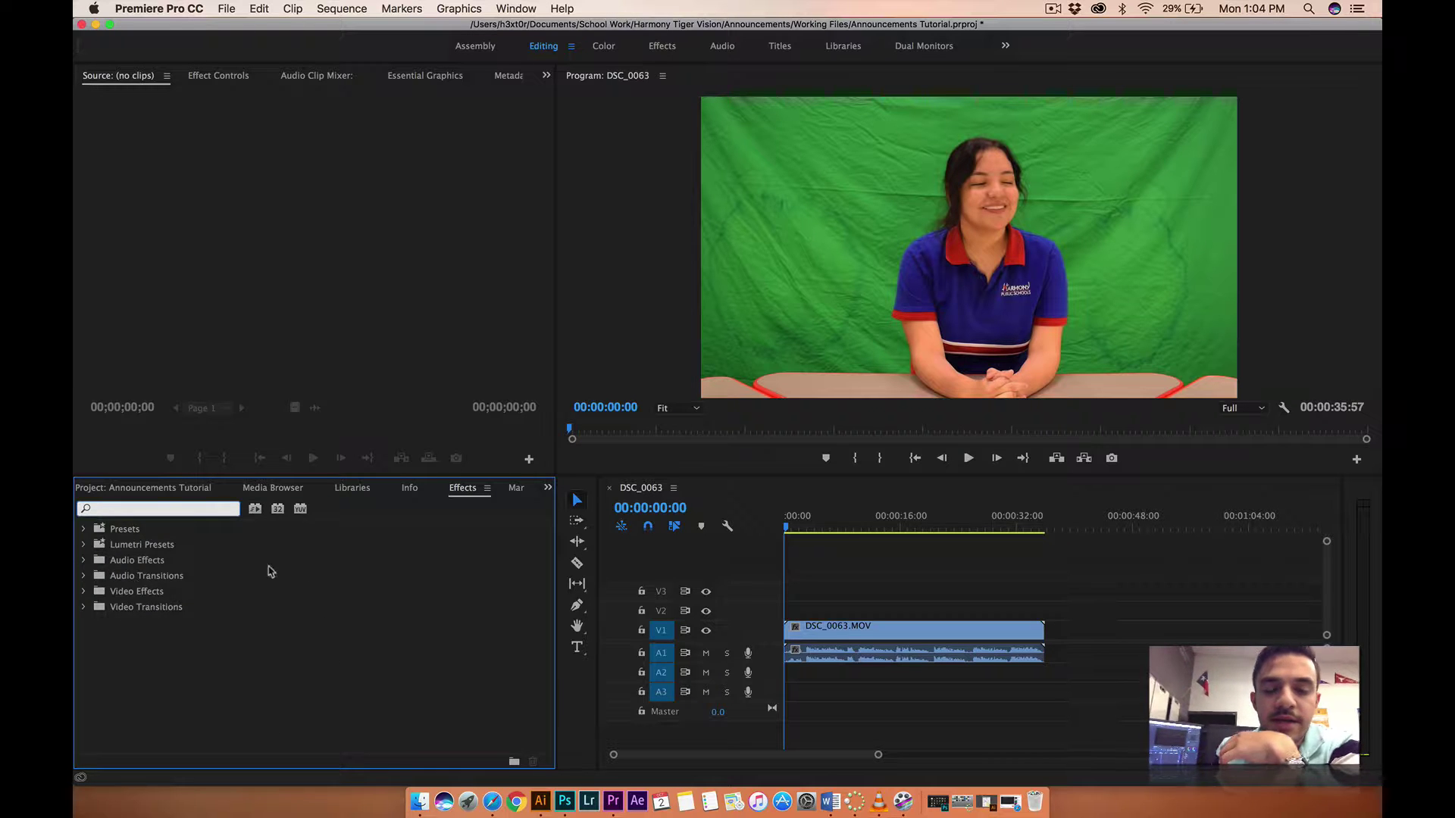
left_click(178, 491)
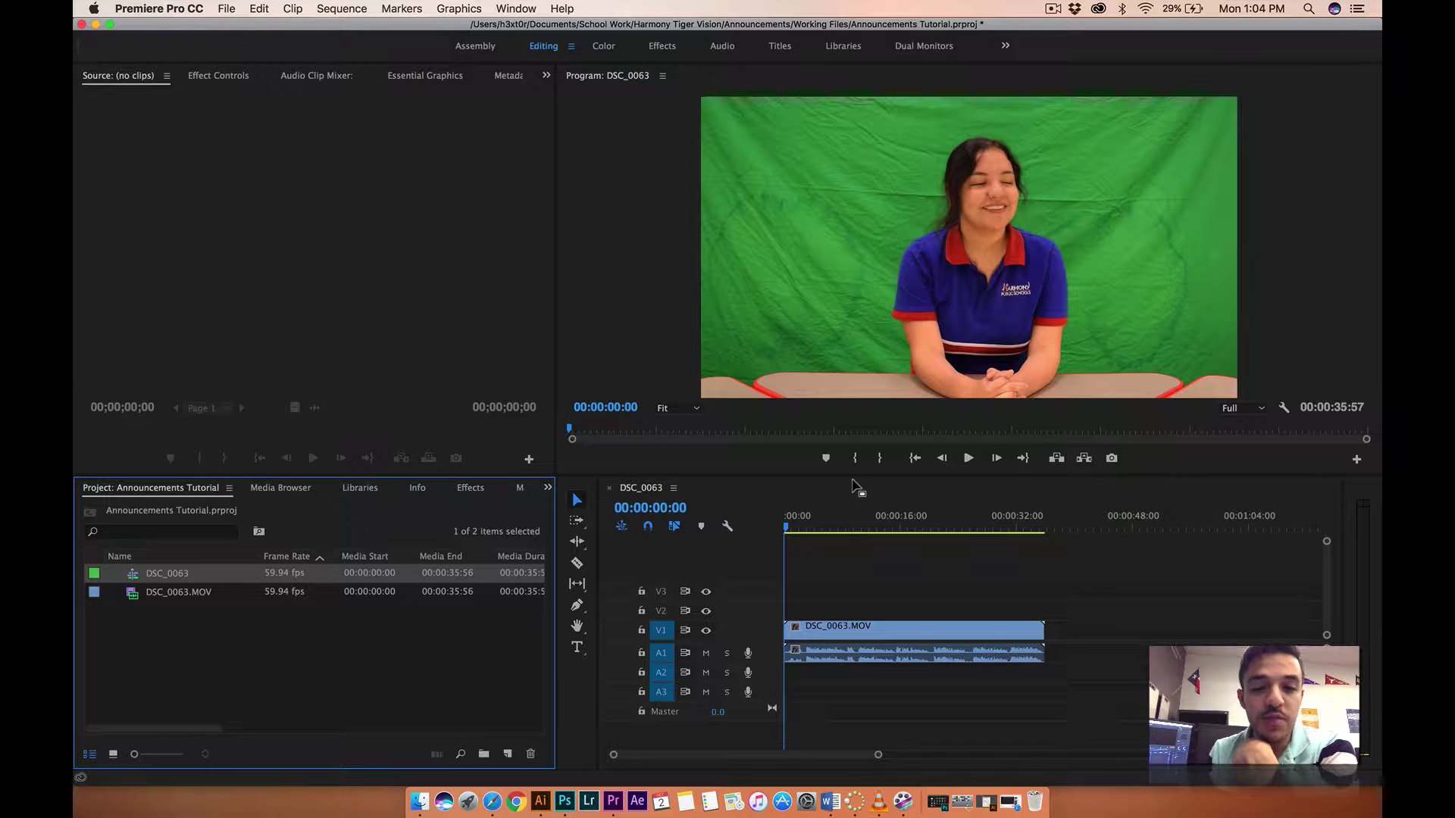
Step: Replace the DSC_0063.MOV video clip on track V1 with an After Effects composition
left_click(874, 608)
left_click(876, 627)
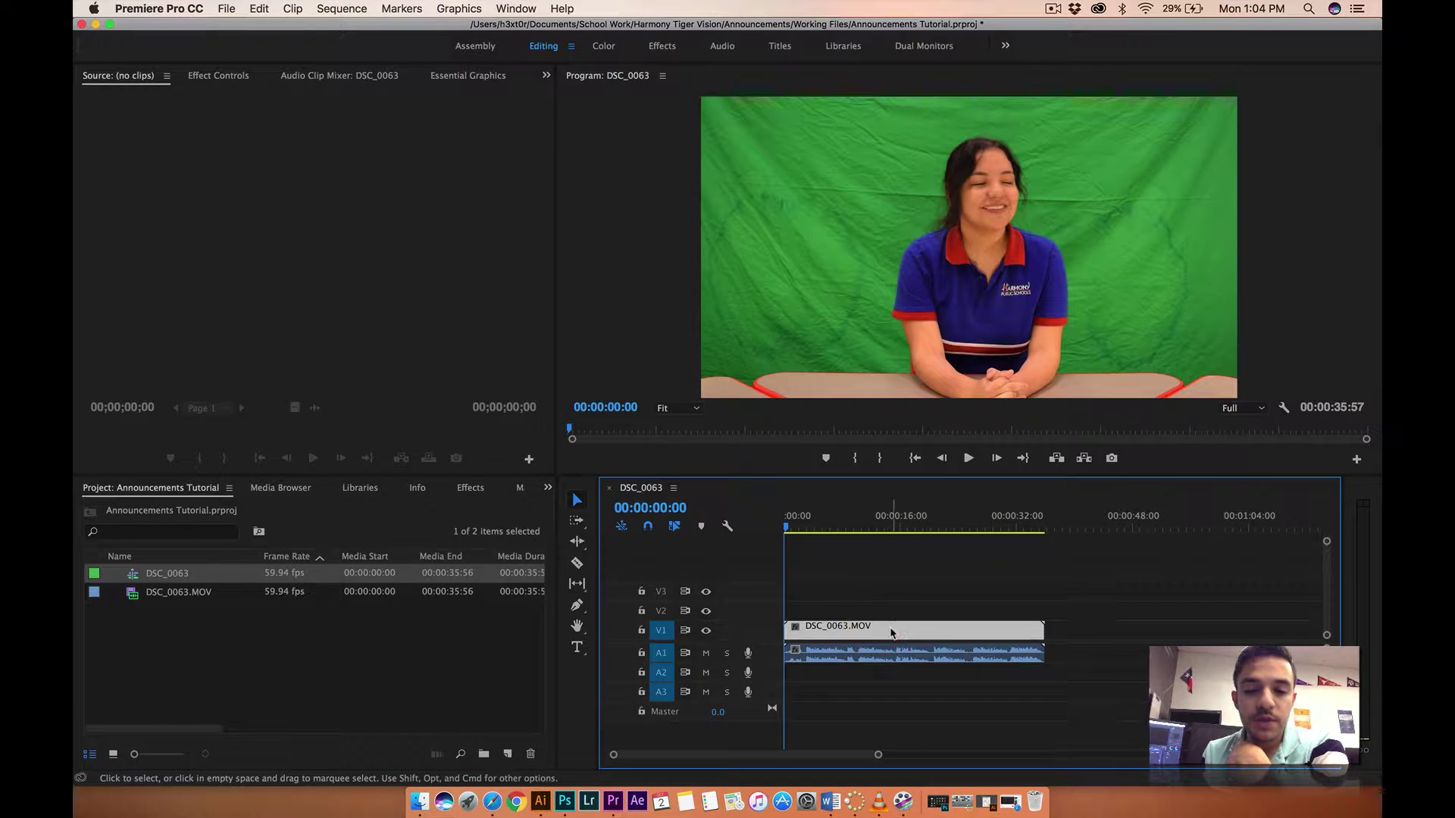
left_click(972, 594)
left_click(896, 628)
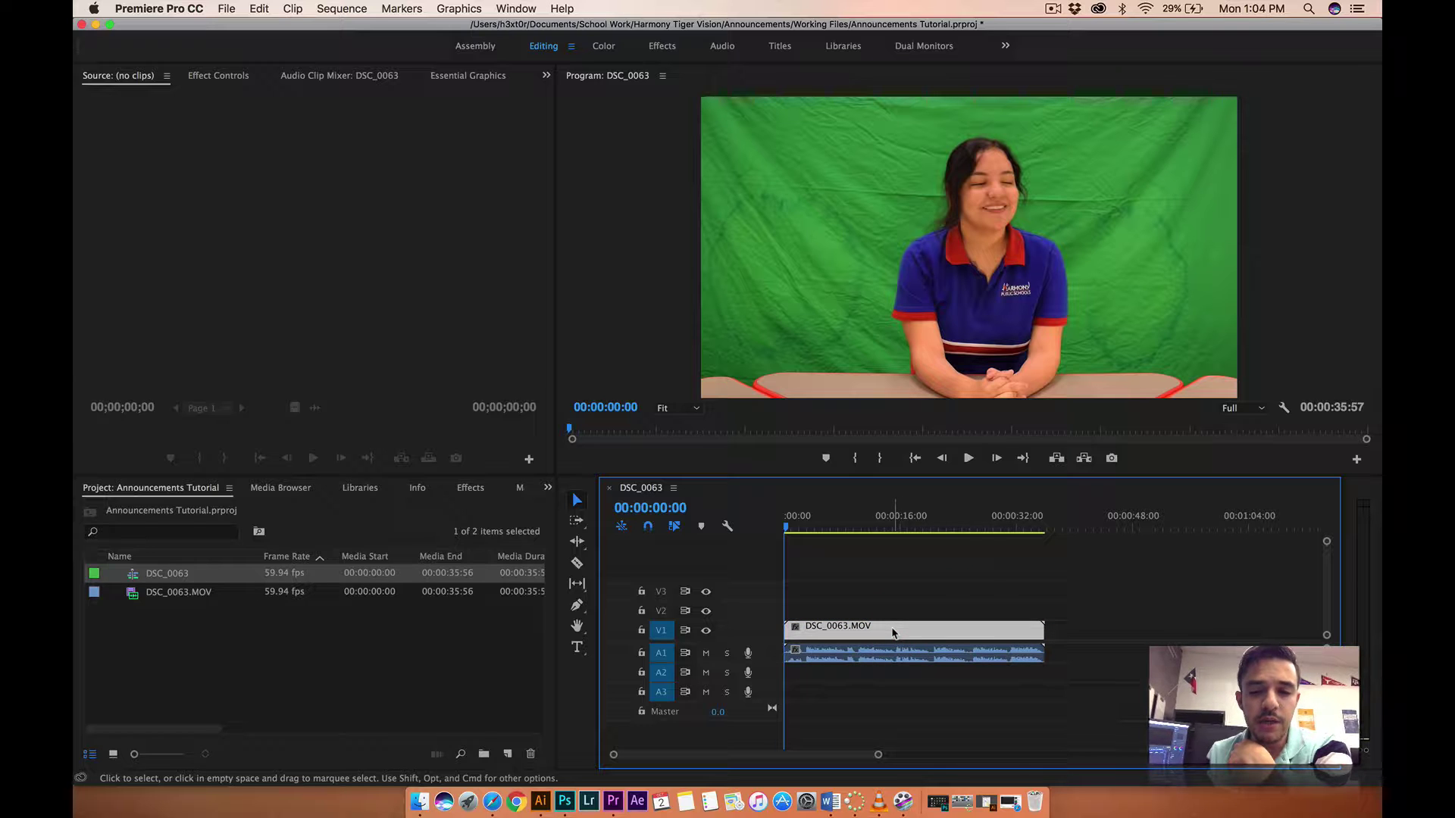
right_click(893, 630)
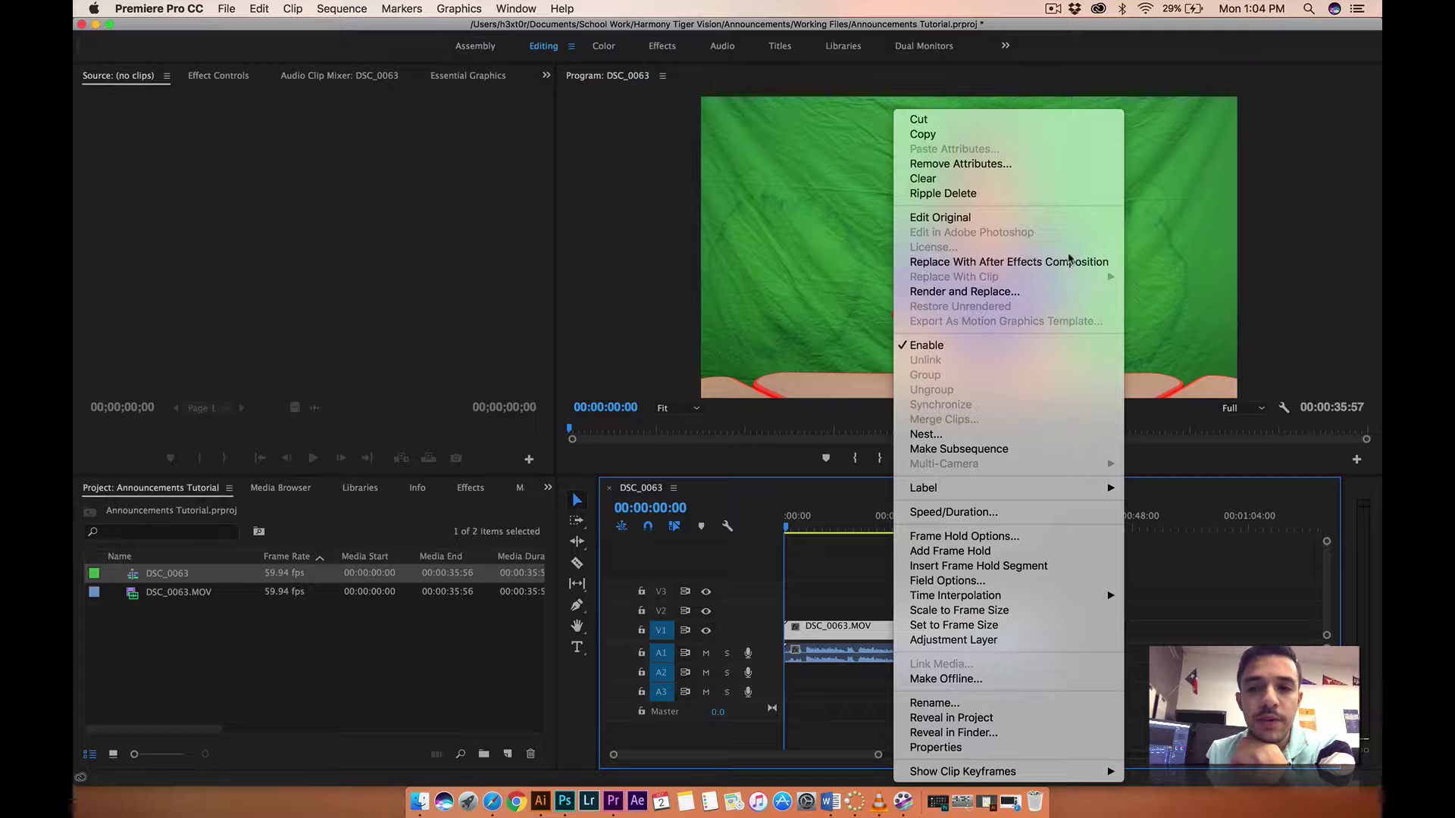
left_click(1000, 263)
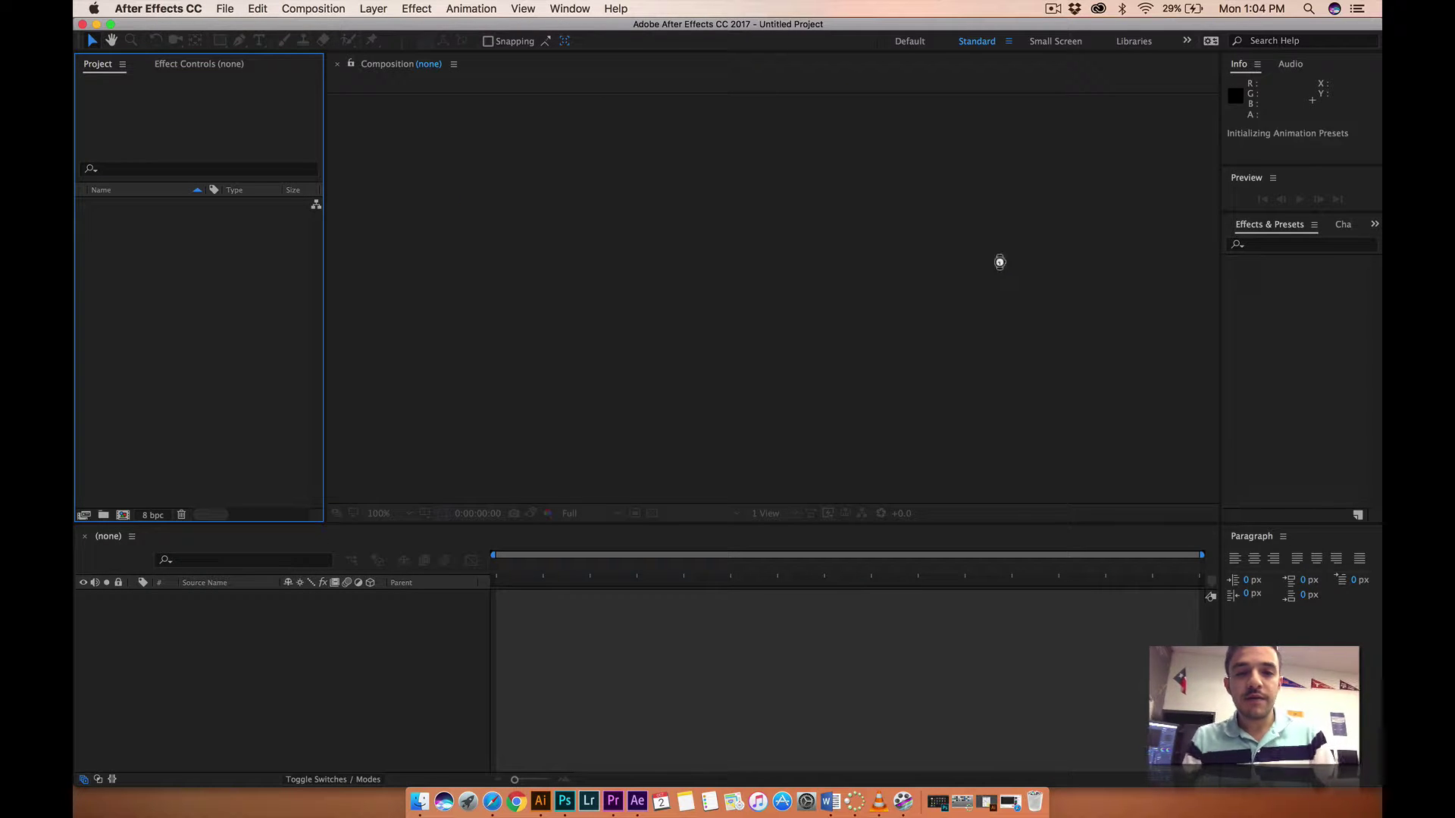
Step: Save the new After Effects project as GreenScreen Footage_Tutorial in the Working Files folder of Announcements
key("super+s")
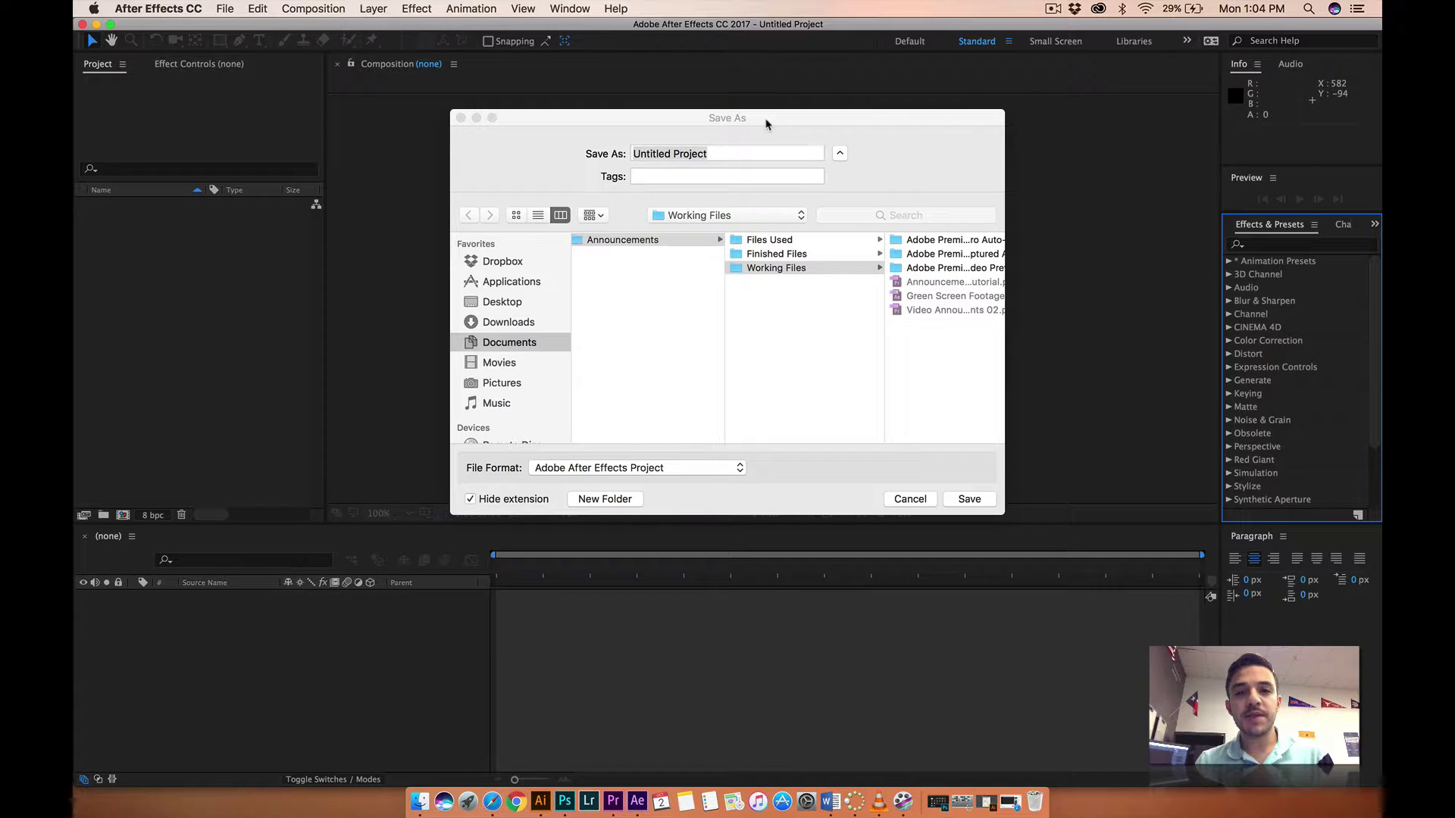
left_click_drag(769, 125, 717, 208)
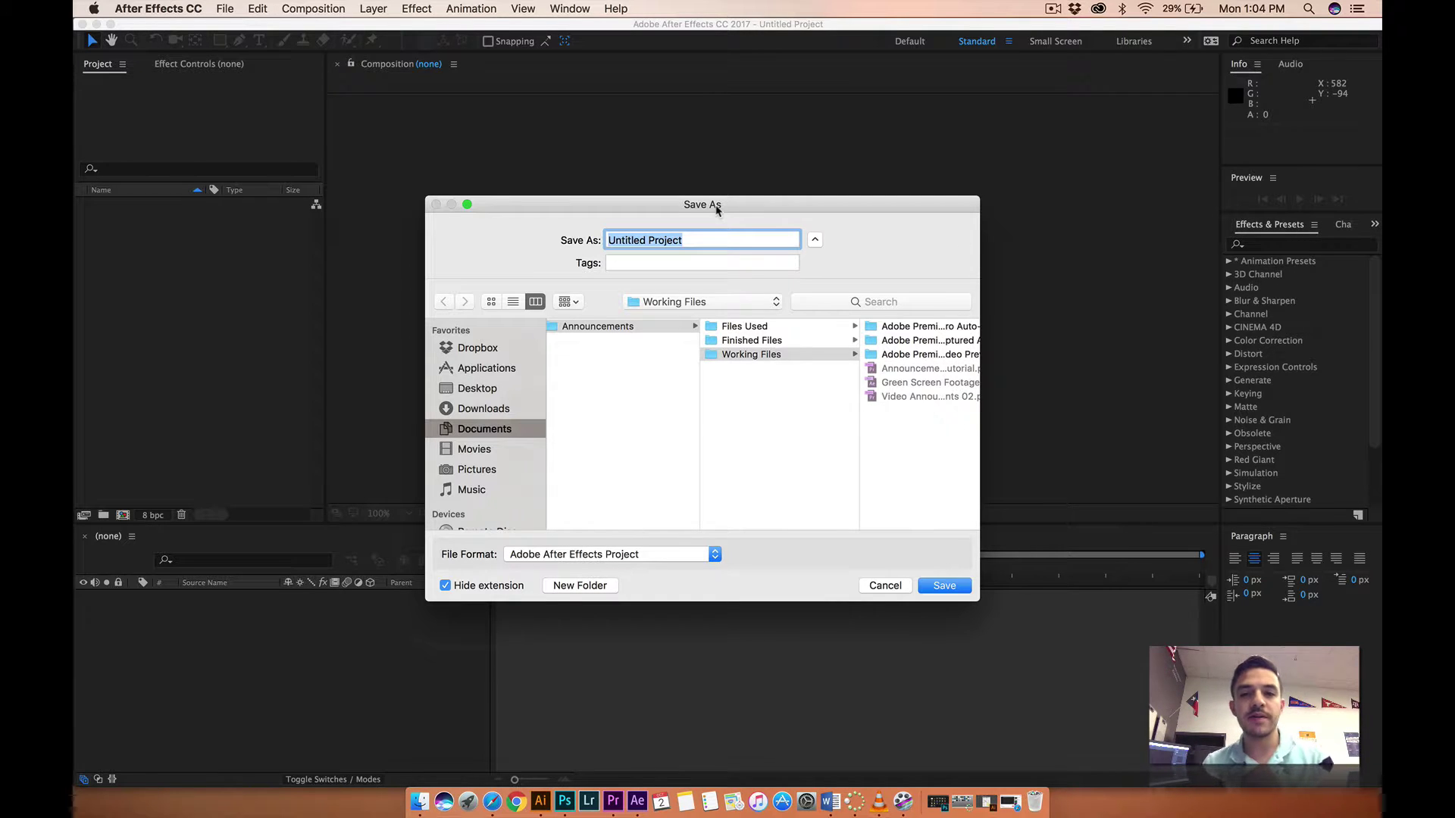
left_click(606, 328)
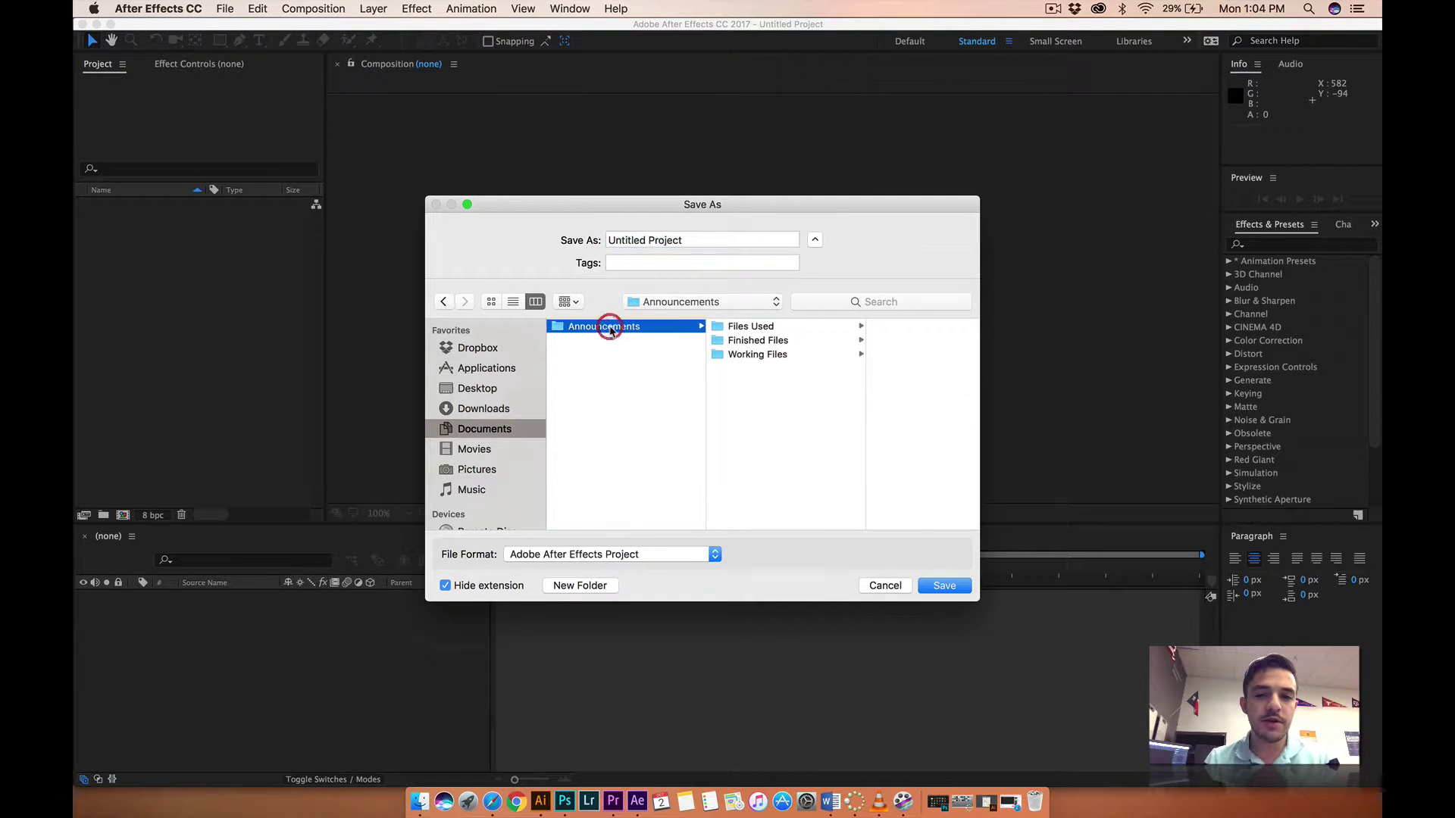
left_click(745, 354)
left_click(701, 243)
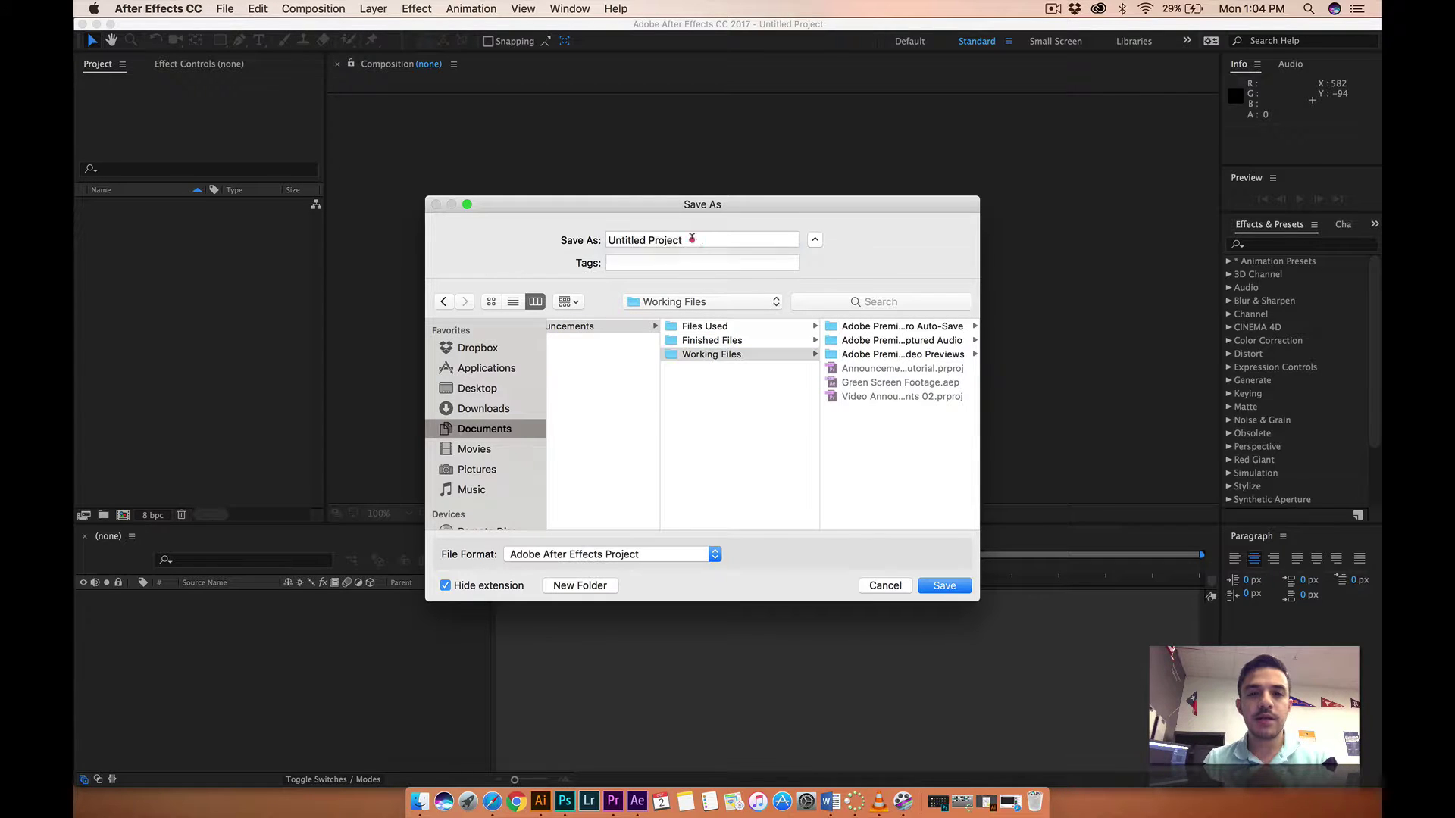
key("super+a")
type("Green")
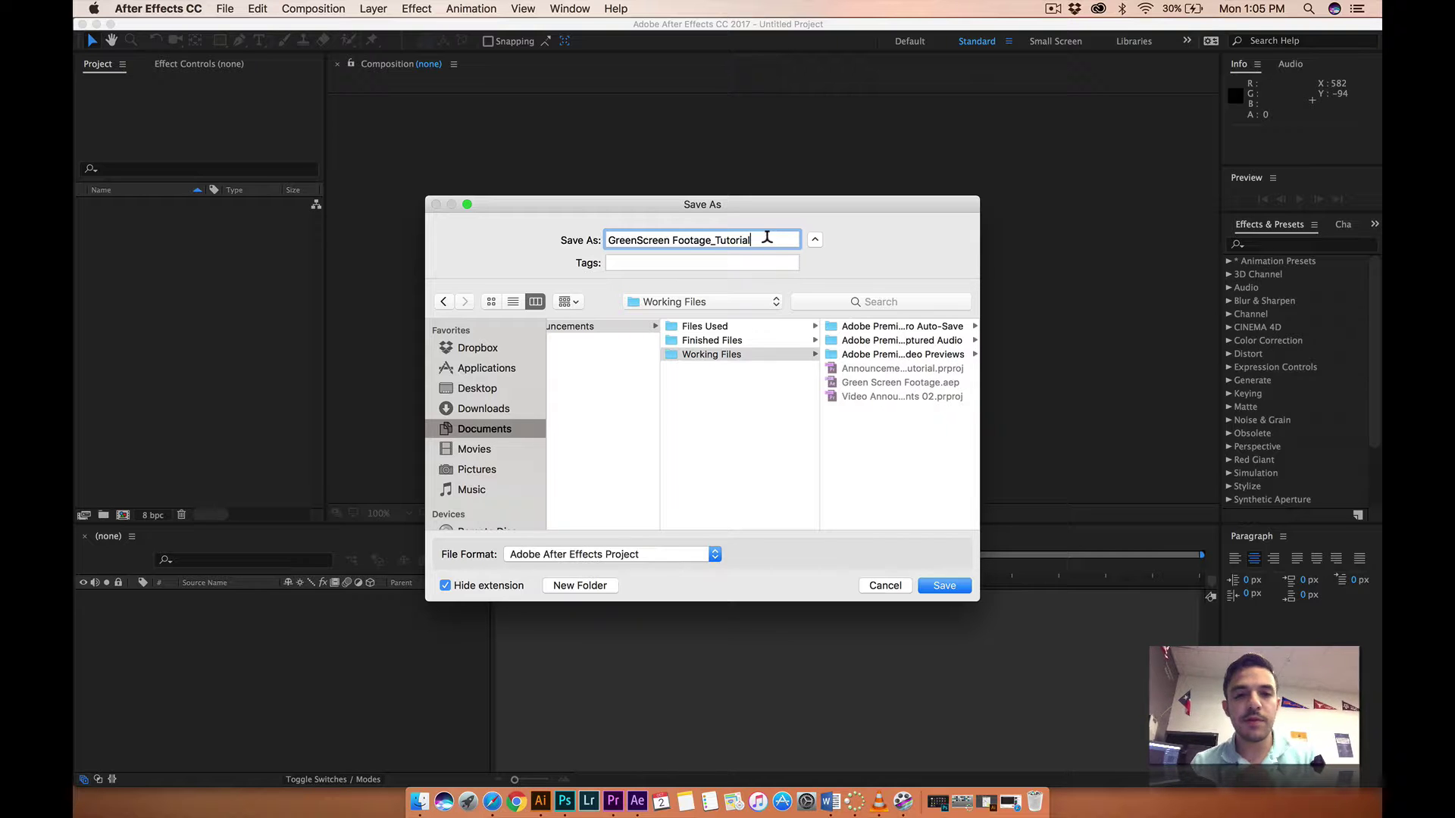
left_click(948, 586)
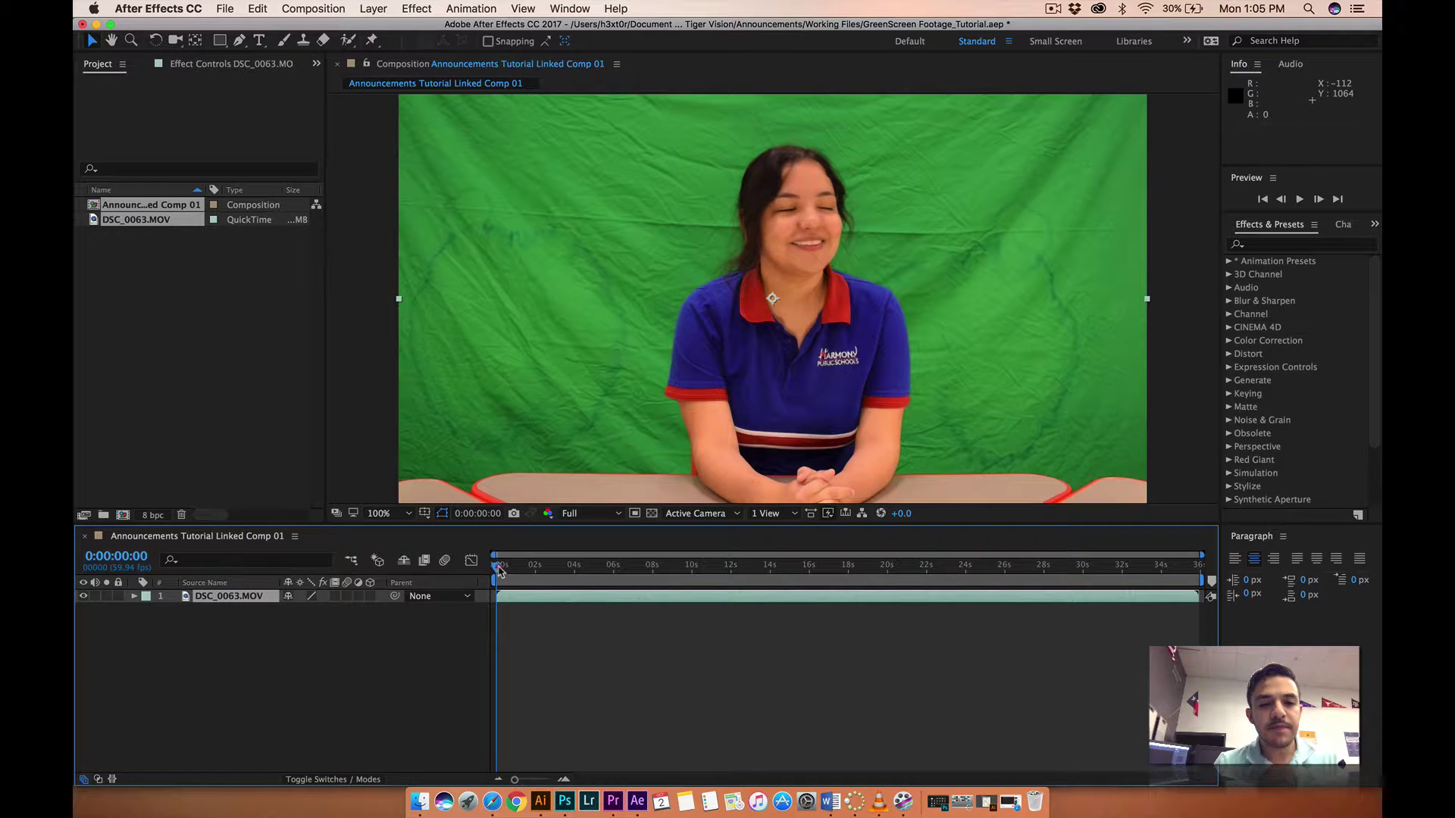
Step: Scrub the linked composition to 0:00:10:46 and look over the Project, Composition, Timeline and Effects & Presets areas and the list of available panels
left_click_drag(498, 567, 709, 568)
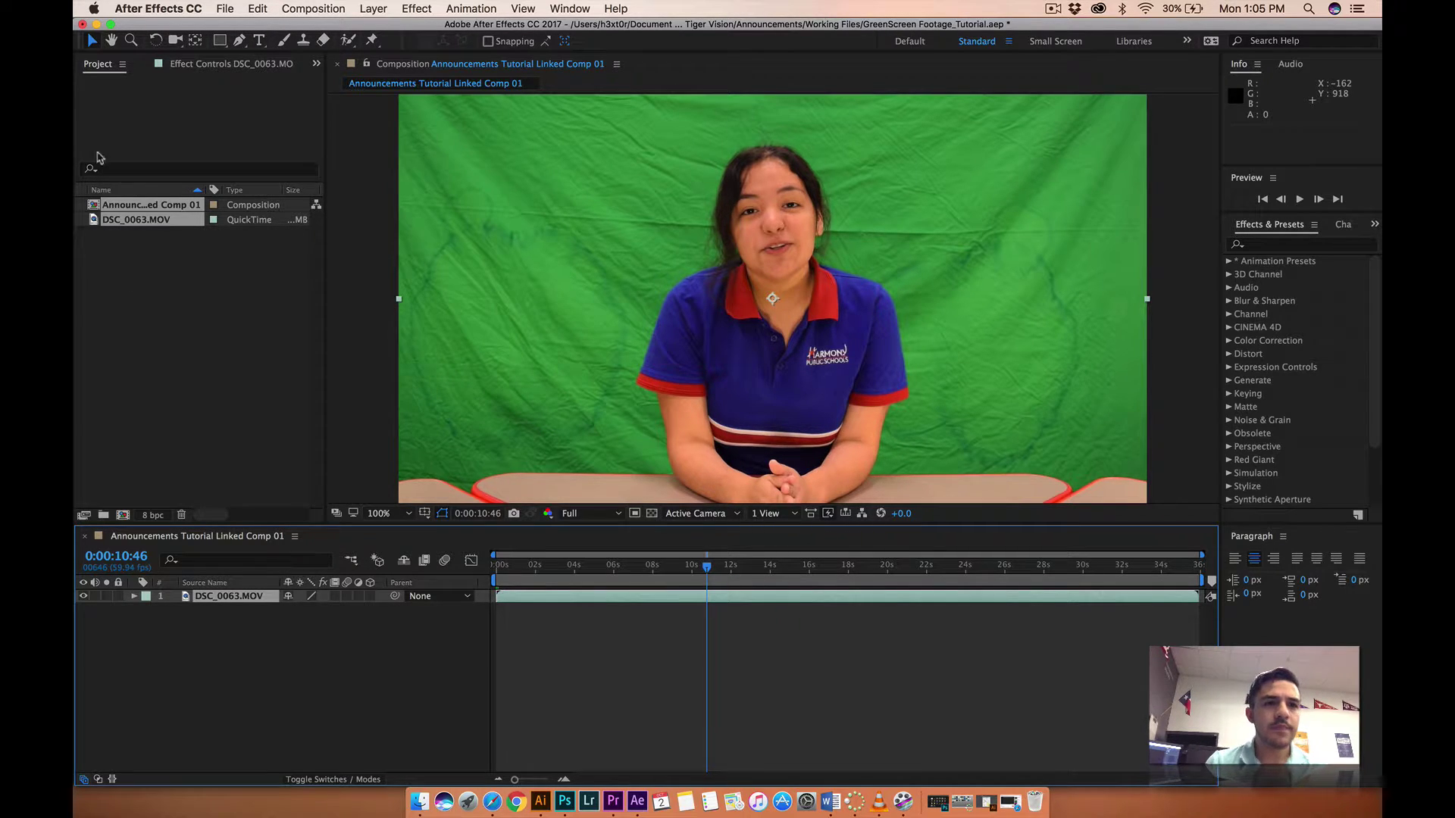
left_click(101, 70)
left_click(411, 70)
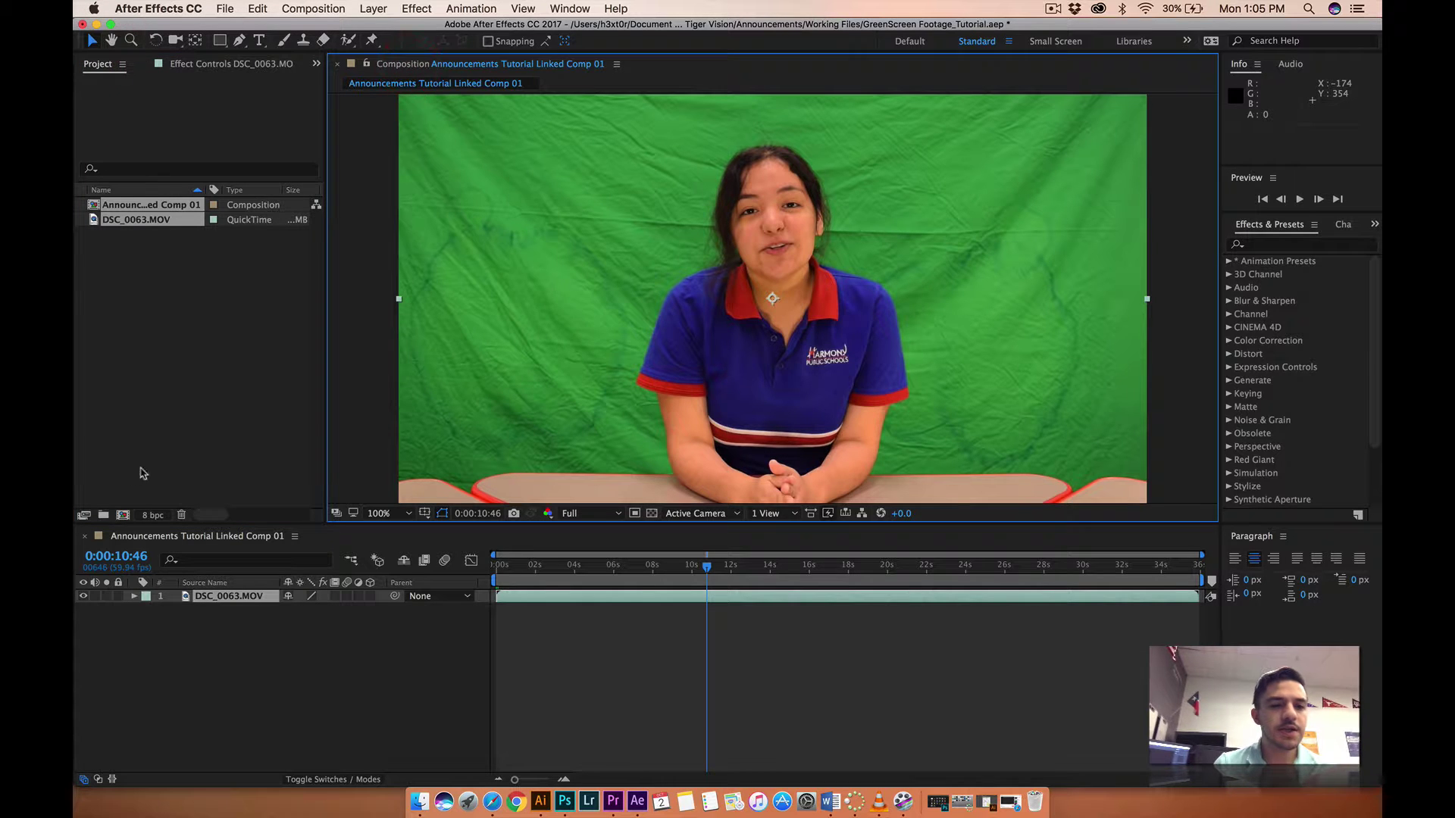
left_click(130, 544)
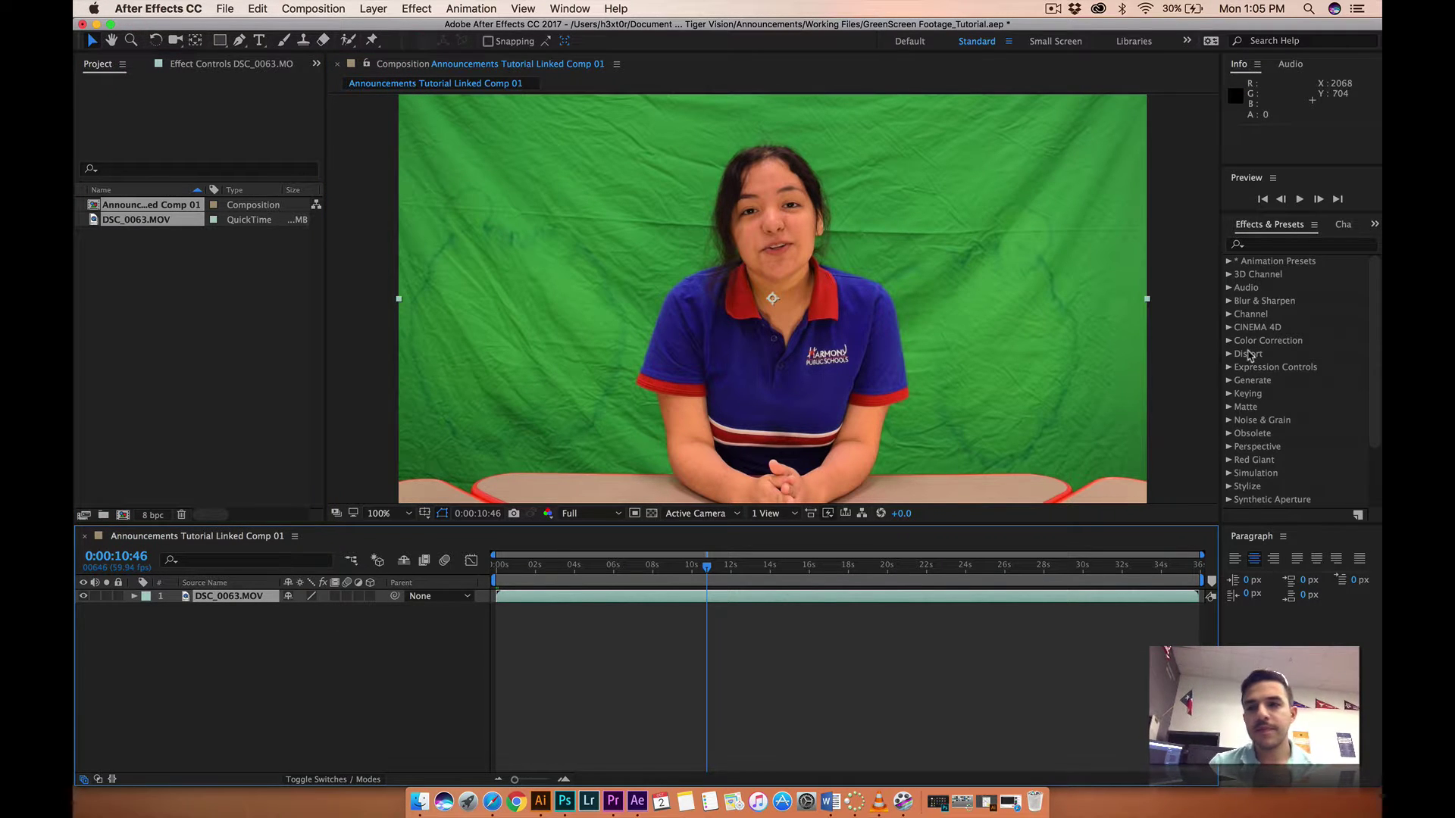
left_click(1263, 228)
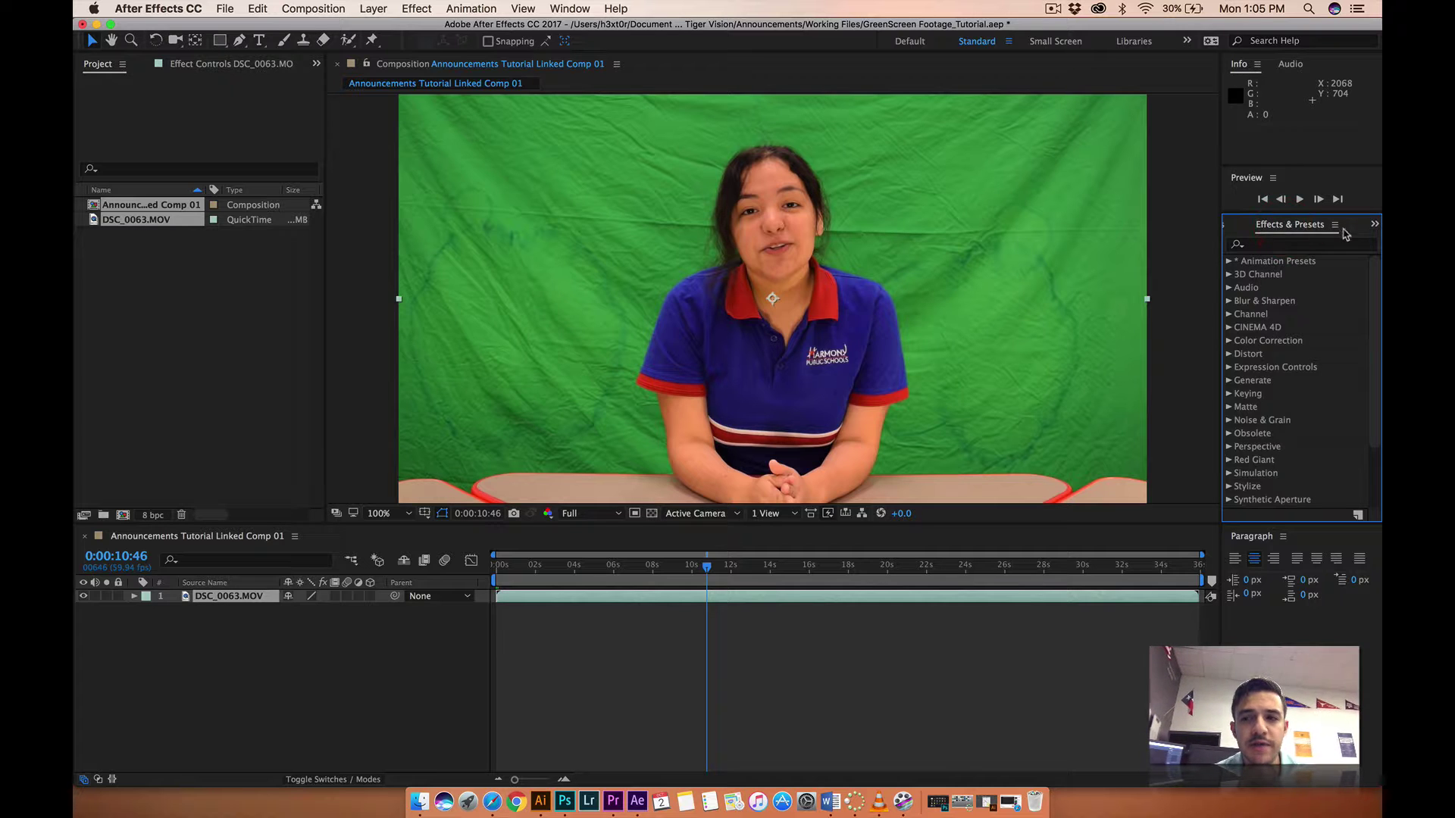
left_click(1375, 225)
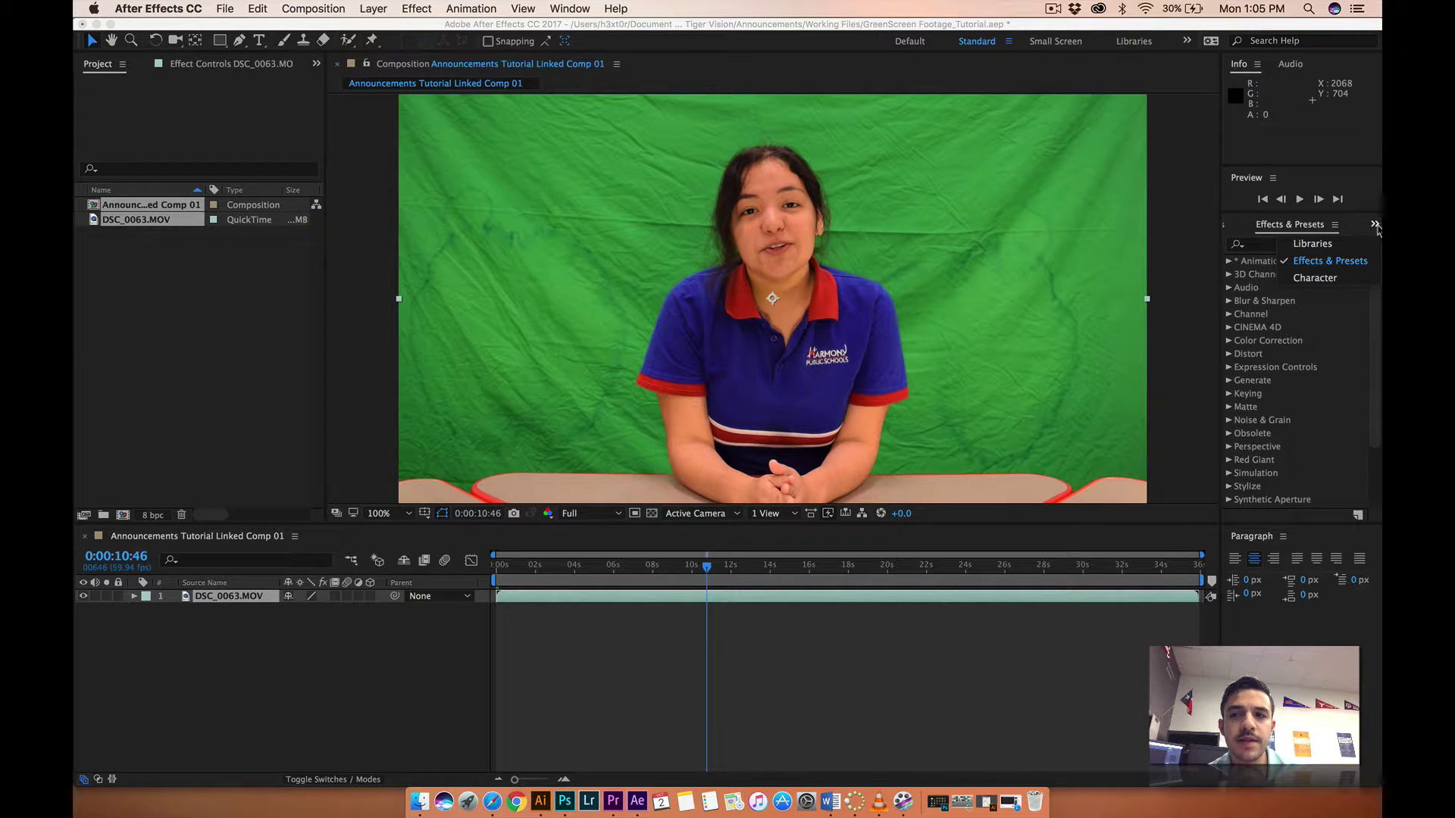
left_click(1333, 262)
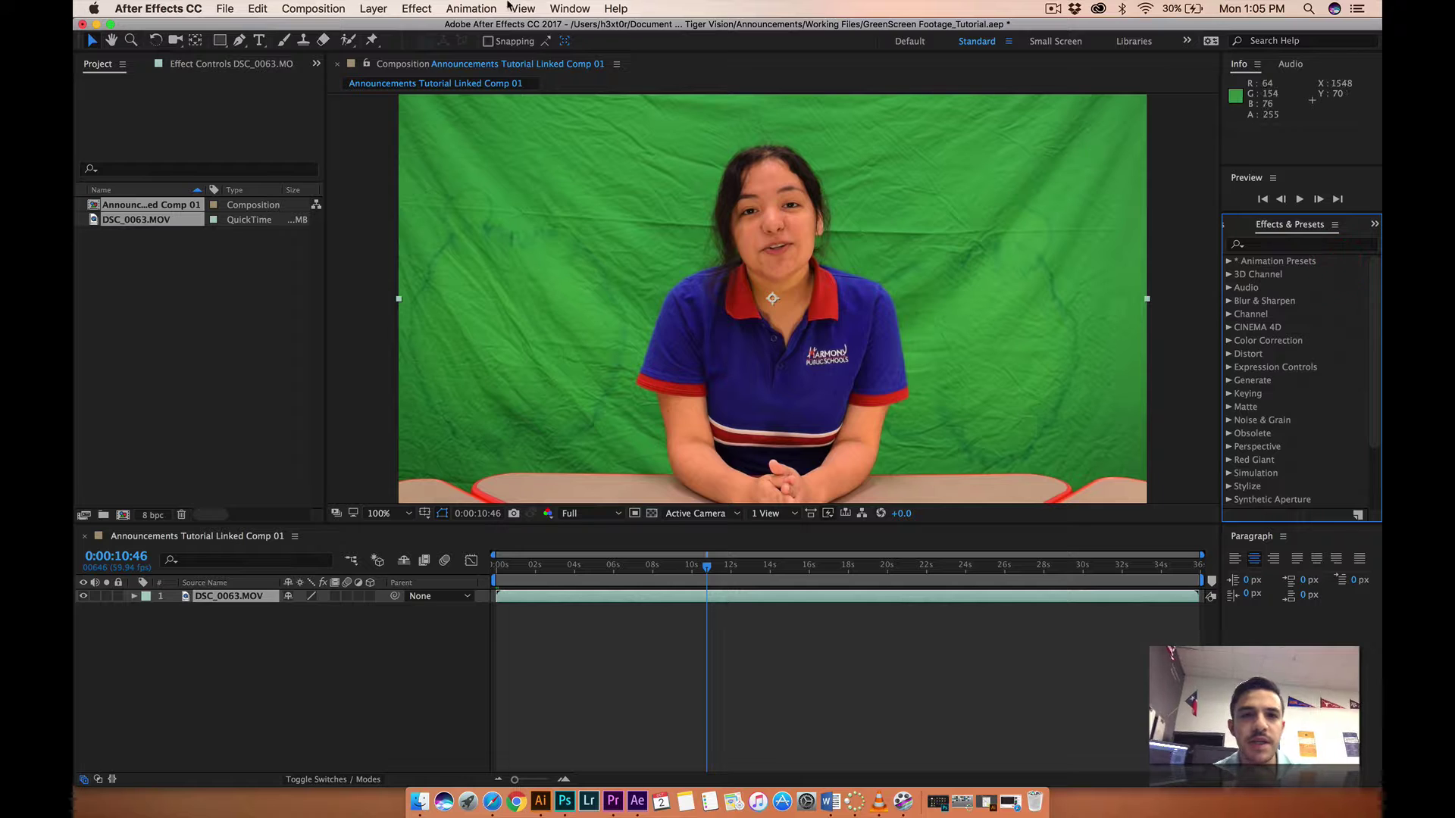
left_click(579, 9)
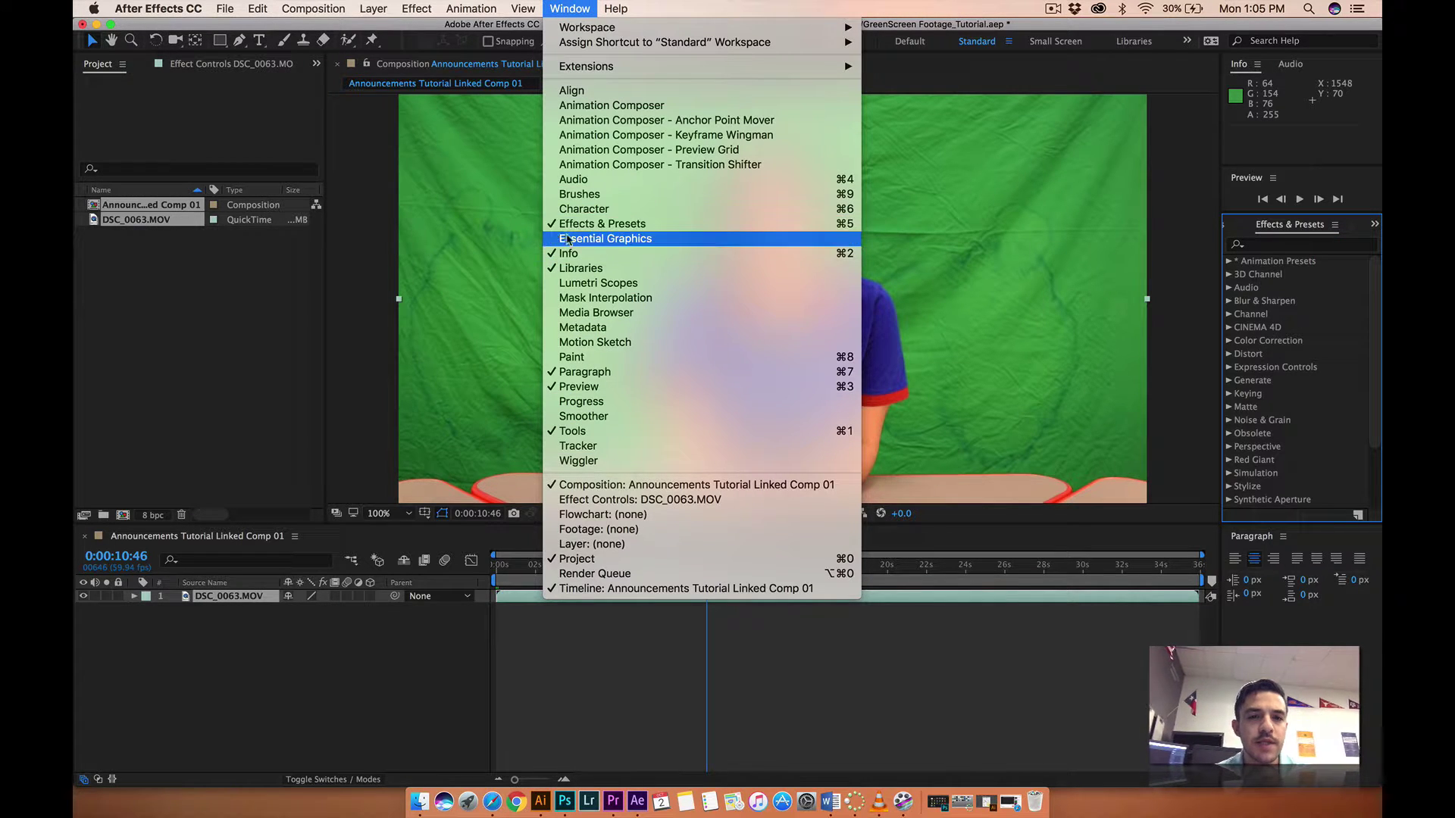
left_click(387, 227)
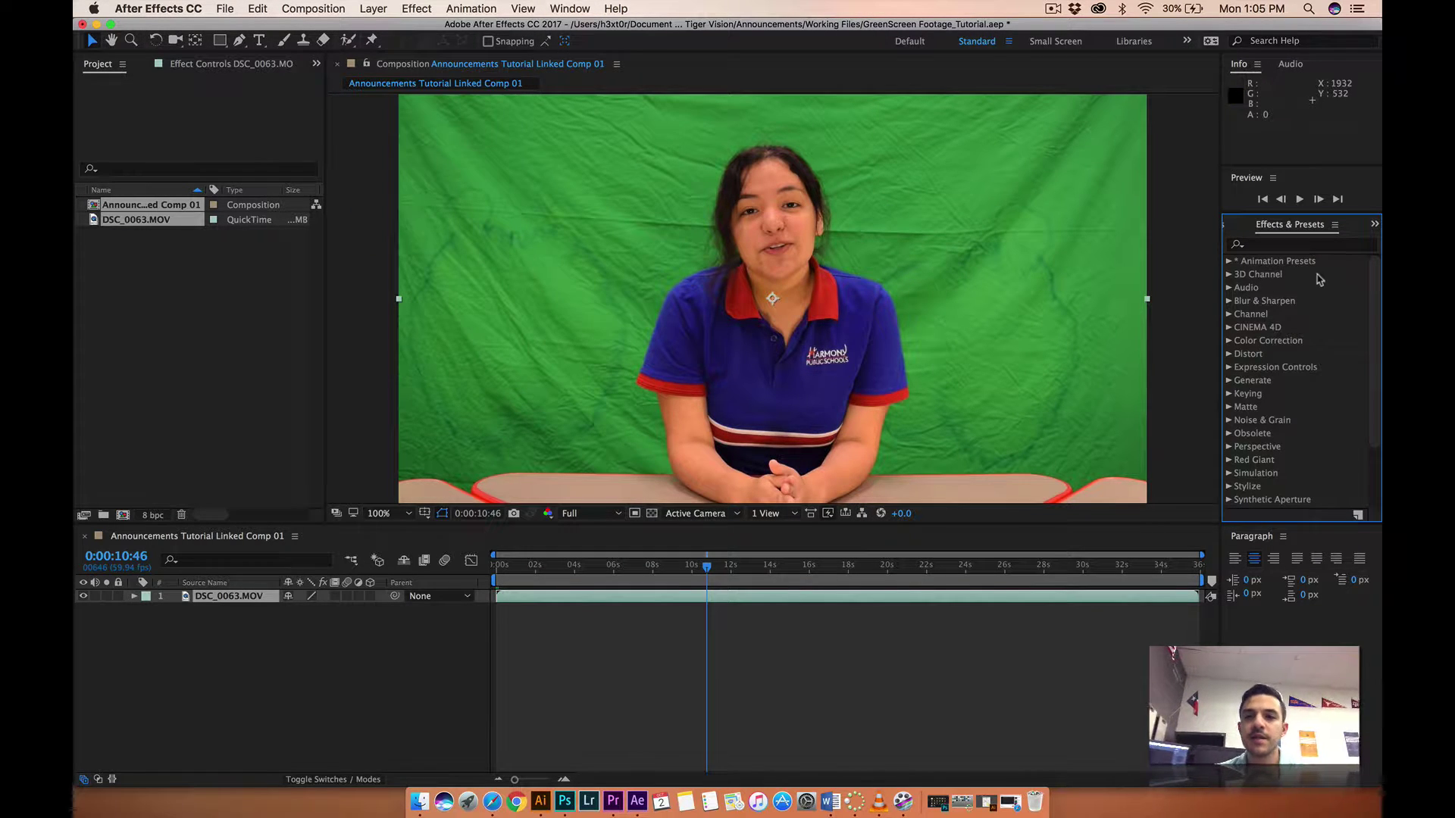
Step: Search the effects for "keylight" and apply Keylight (1.2) to the DSC_0063.MOV footage
left_click(1298, 245)
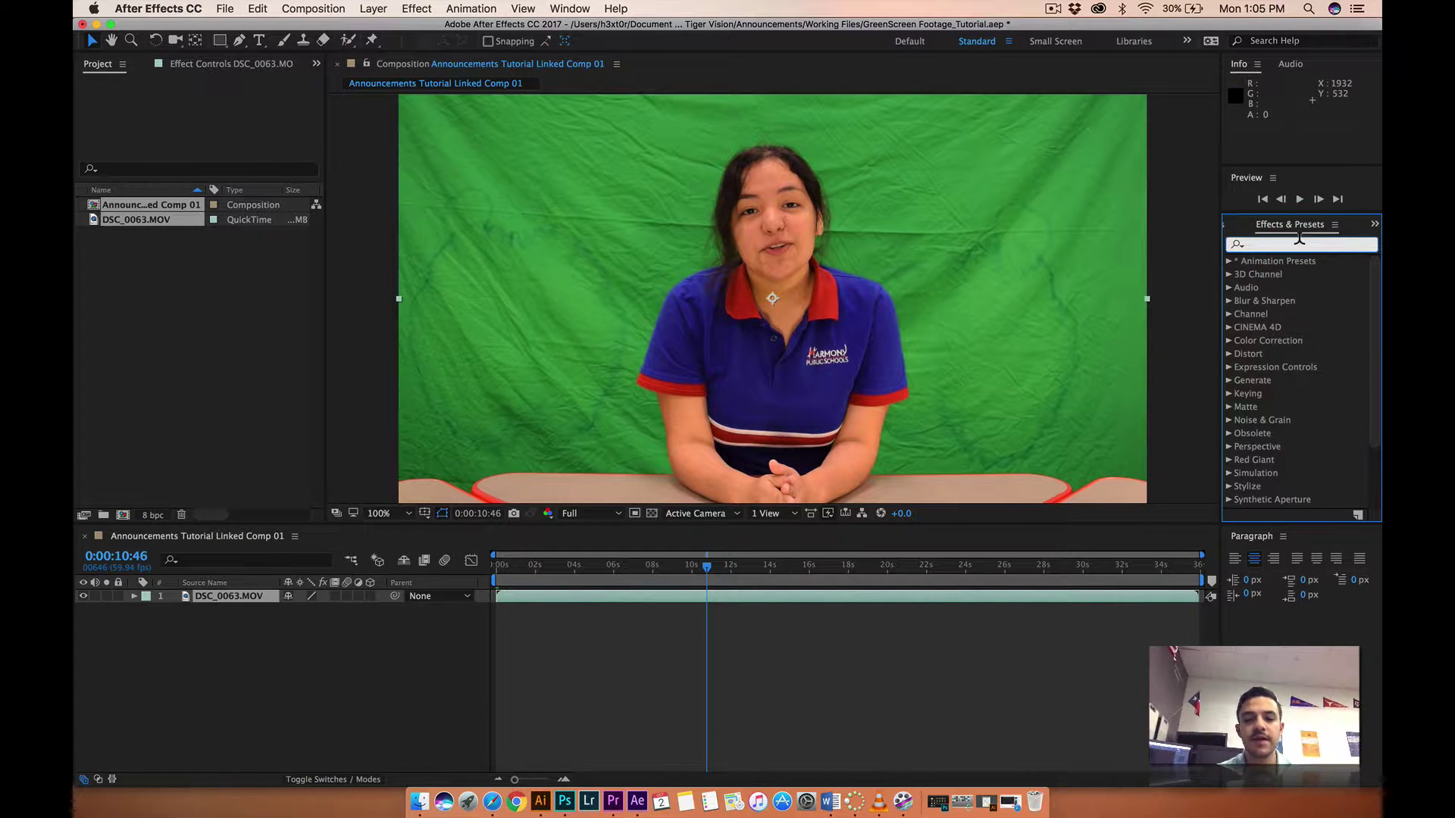
type("keylight")
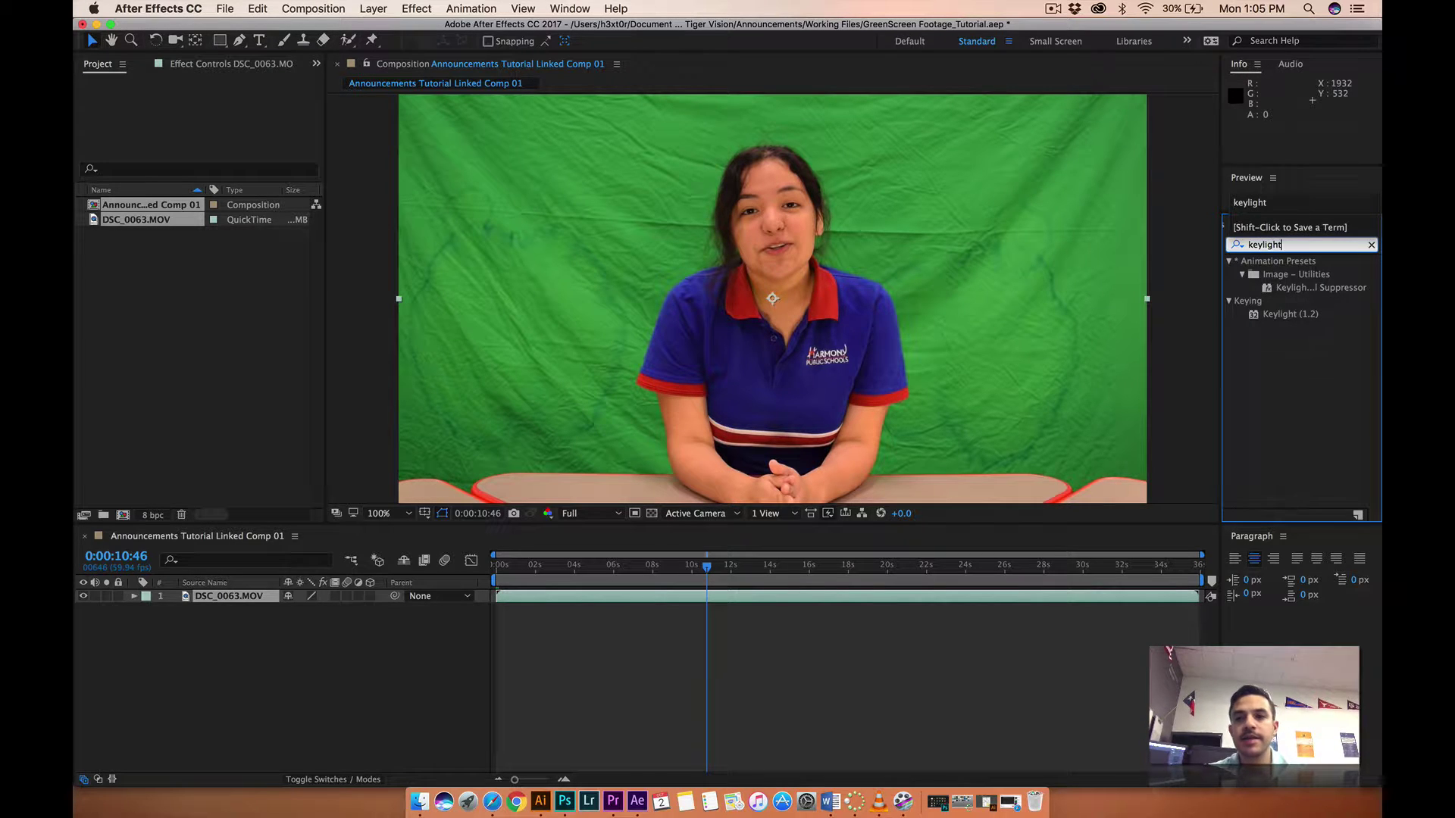
left_click(1290, 314)
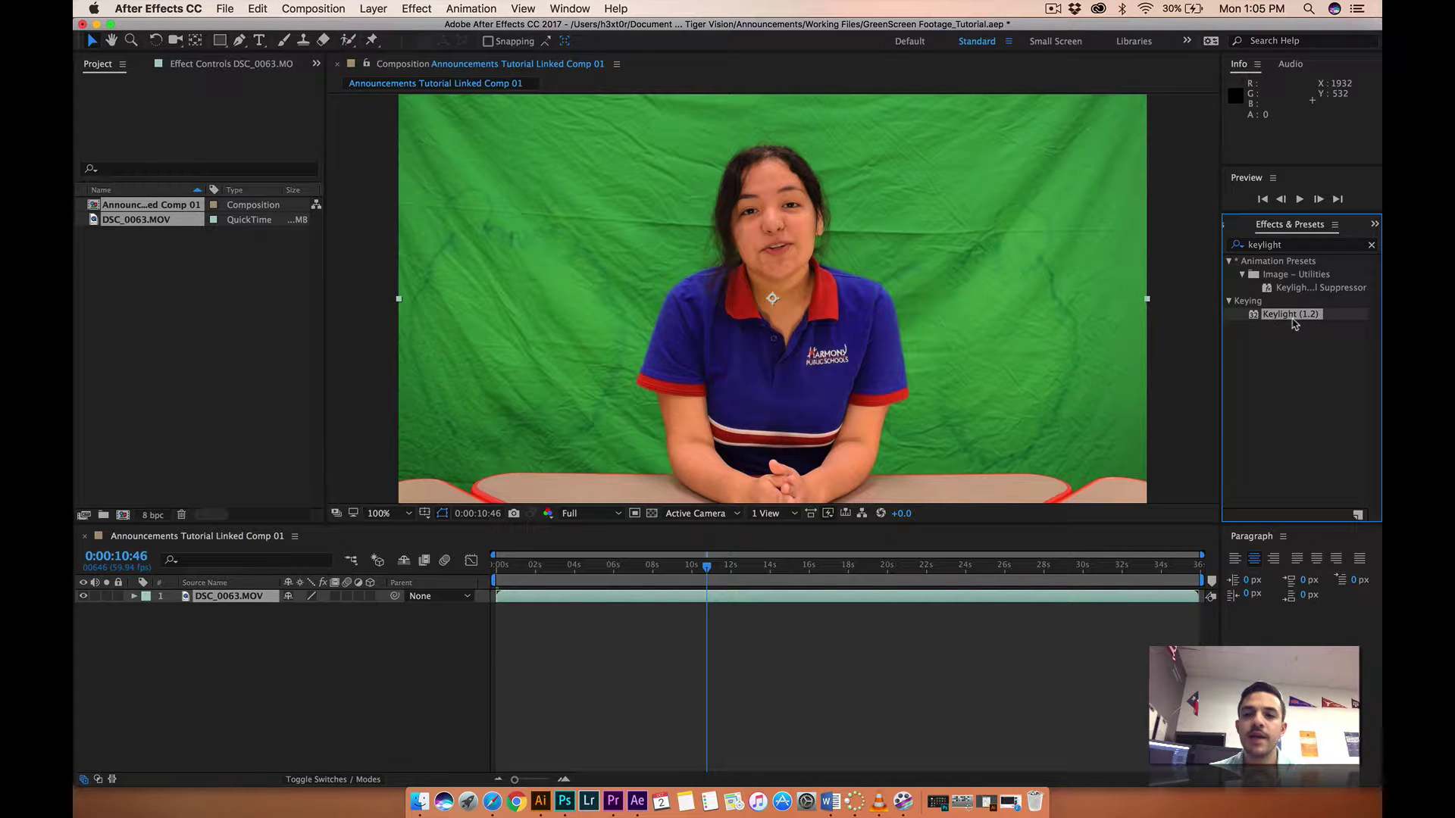
left_click_drag(1291, 317, 911, 263)
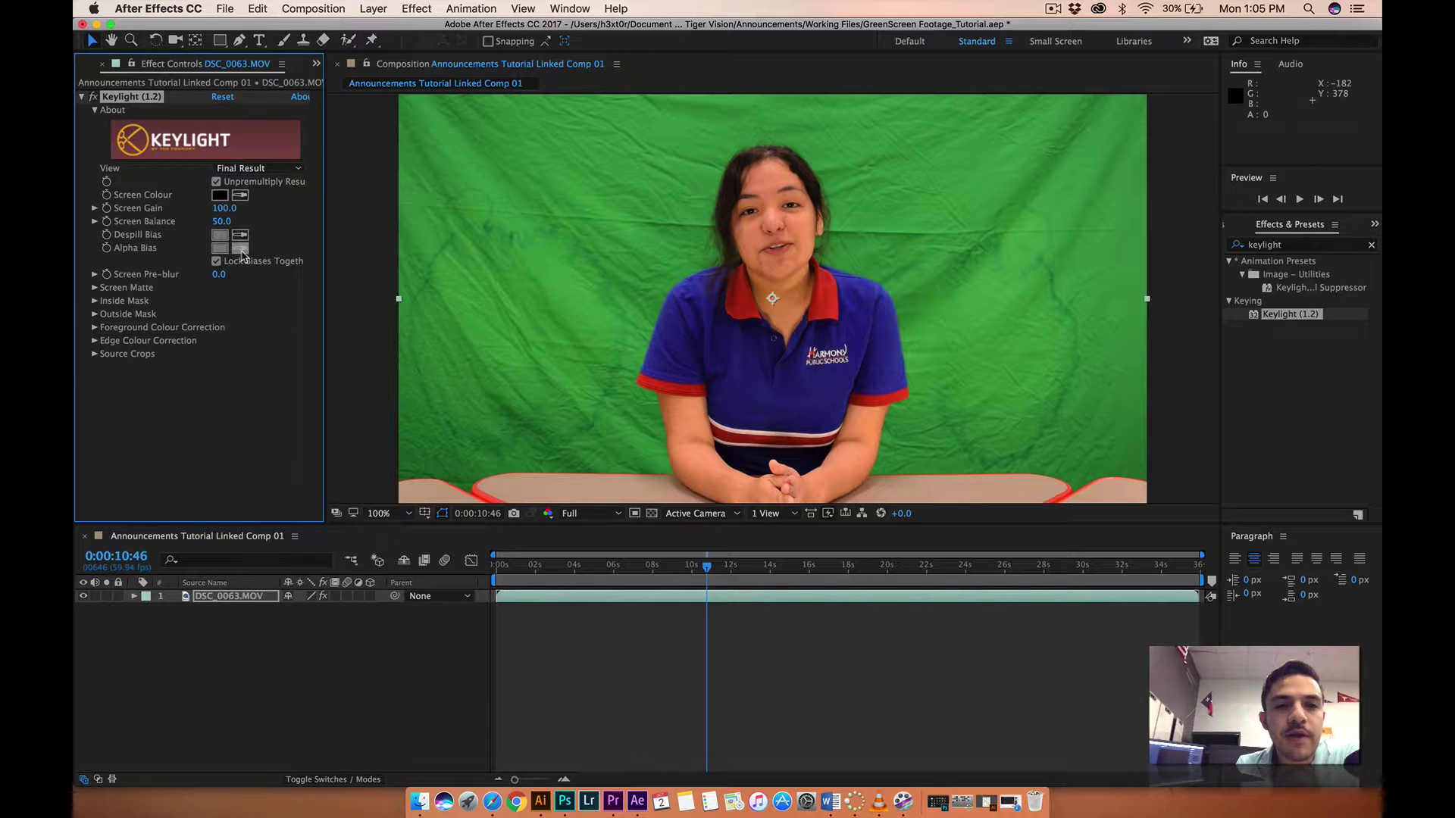
Step: Sample the green backdrop beside the presenter as Keylight's Screen Colour and check the key at 0:00:04:21
left_click(243, 199)
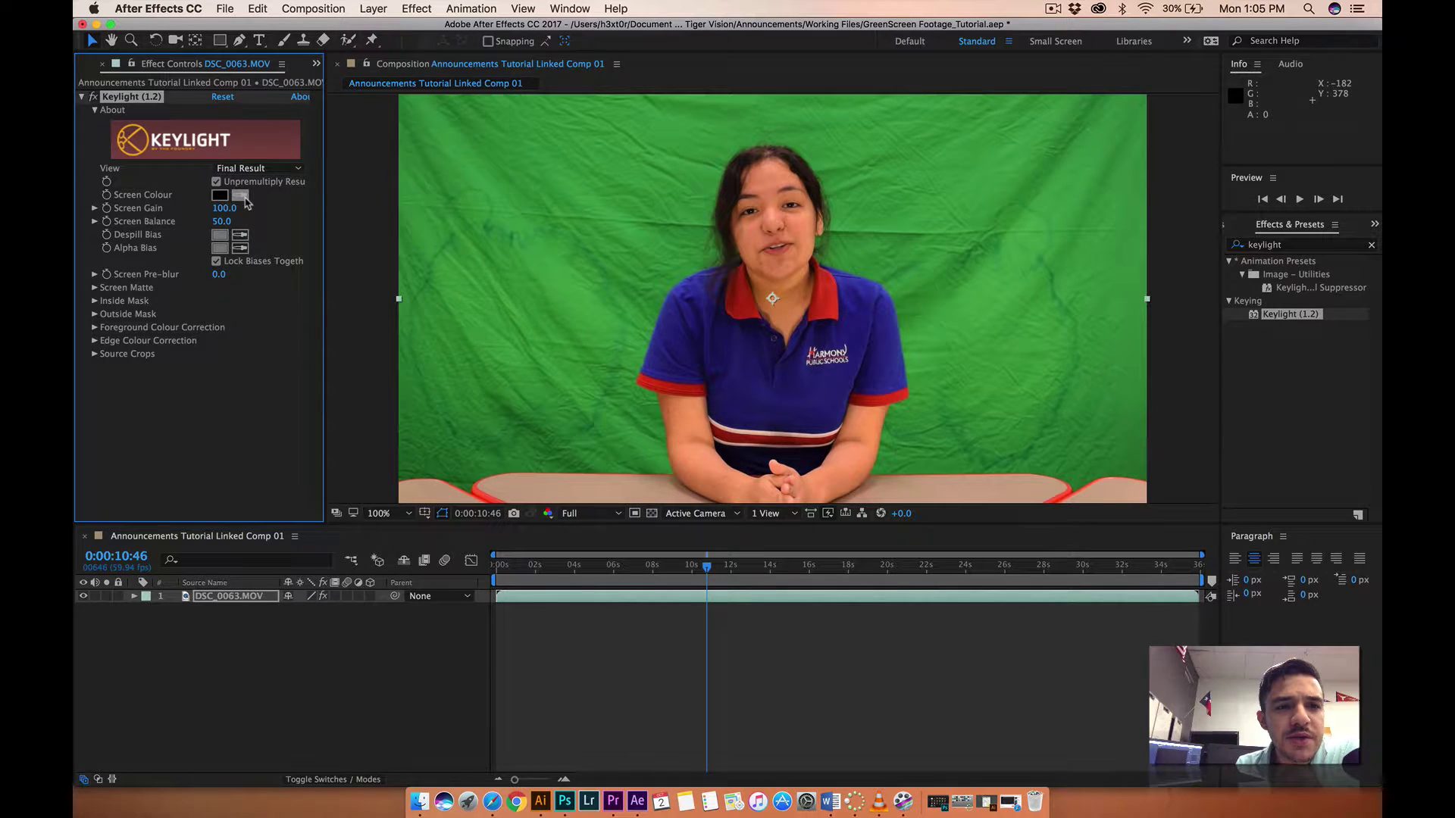
left_click(244, 199)
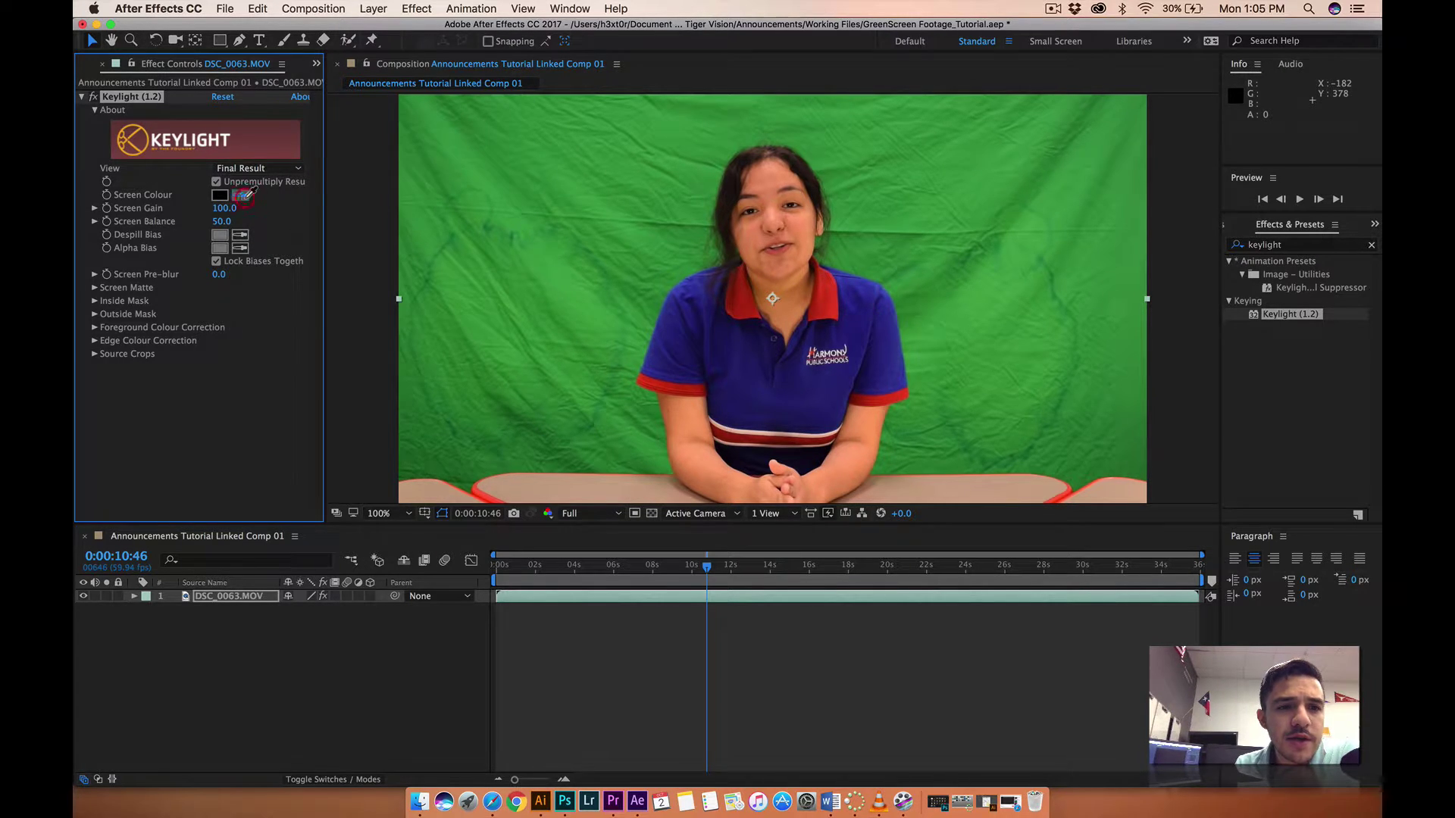
left_click(558, 258)
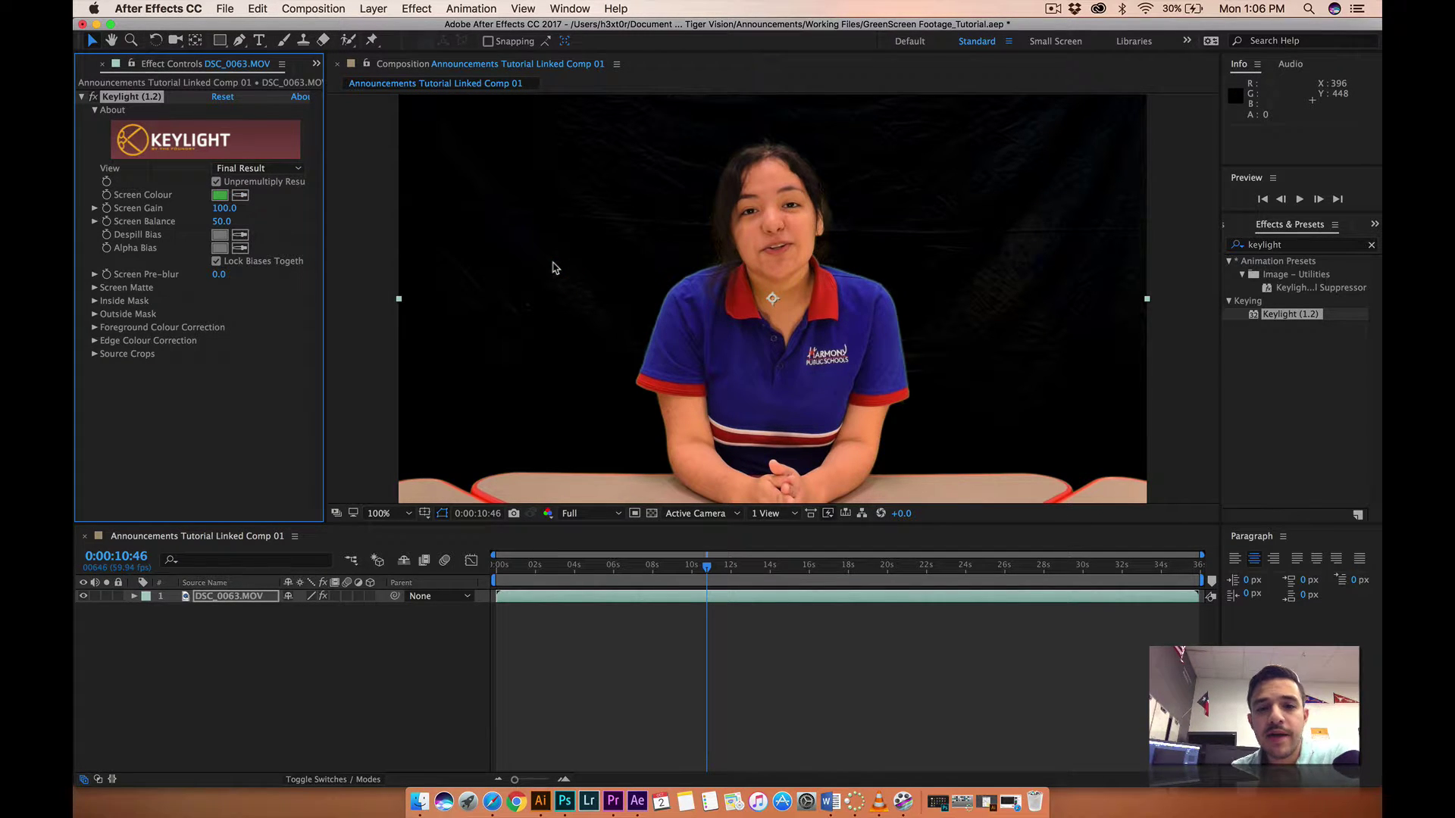
left_click_drag(665, 564, 583, 567)
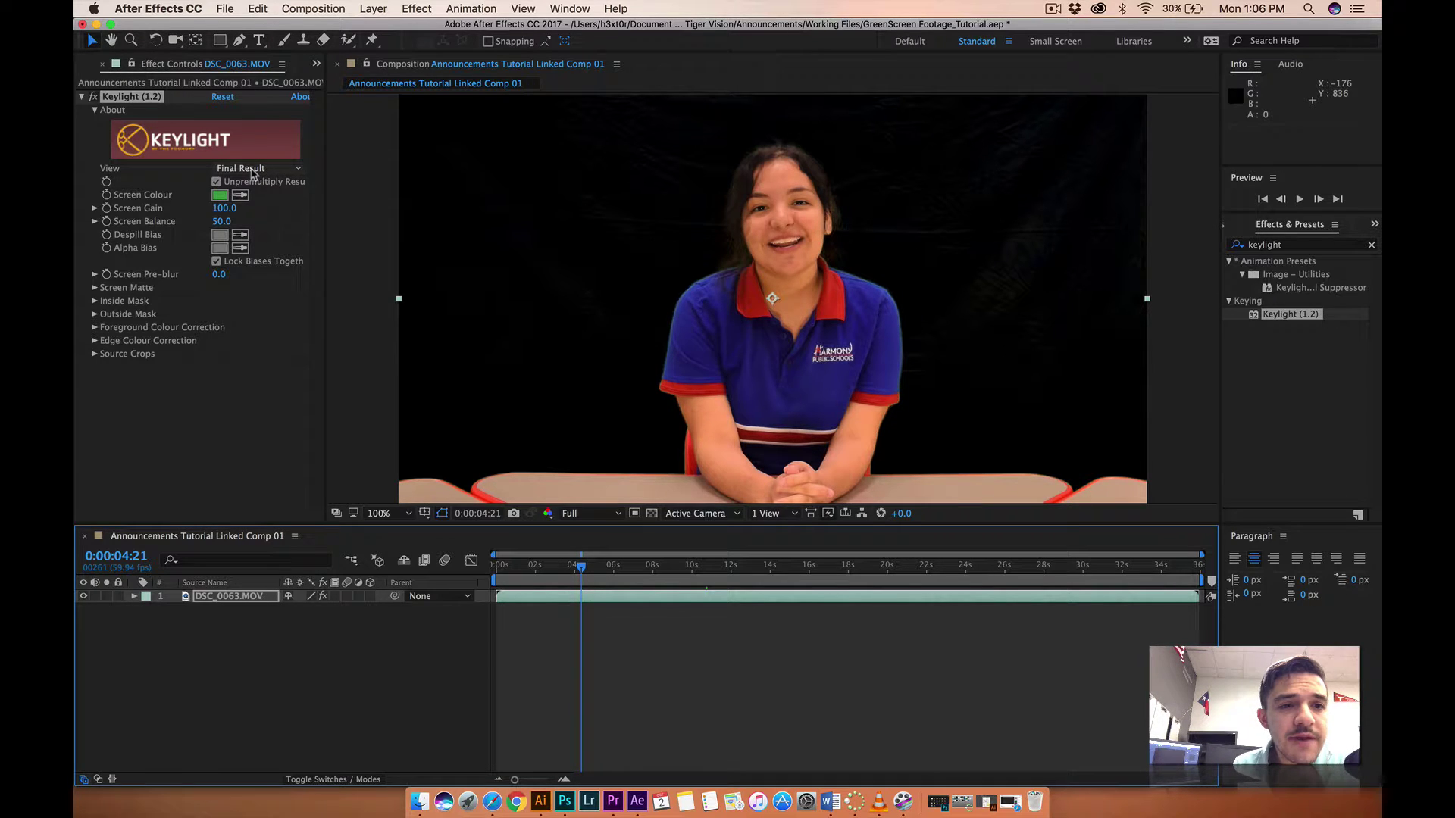
Step: Set Keylight's Clip Black to 54 while viewing the Screen Matte, and return the view to Final Result
left_click(252, 171)
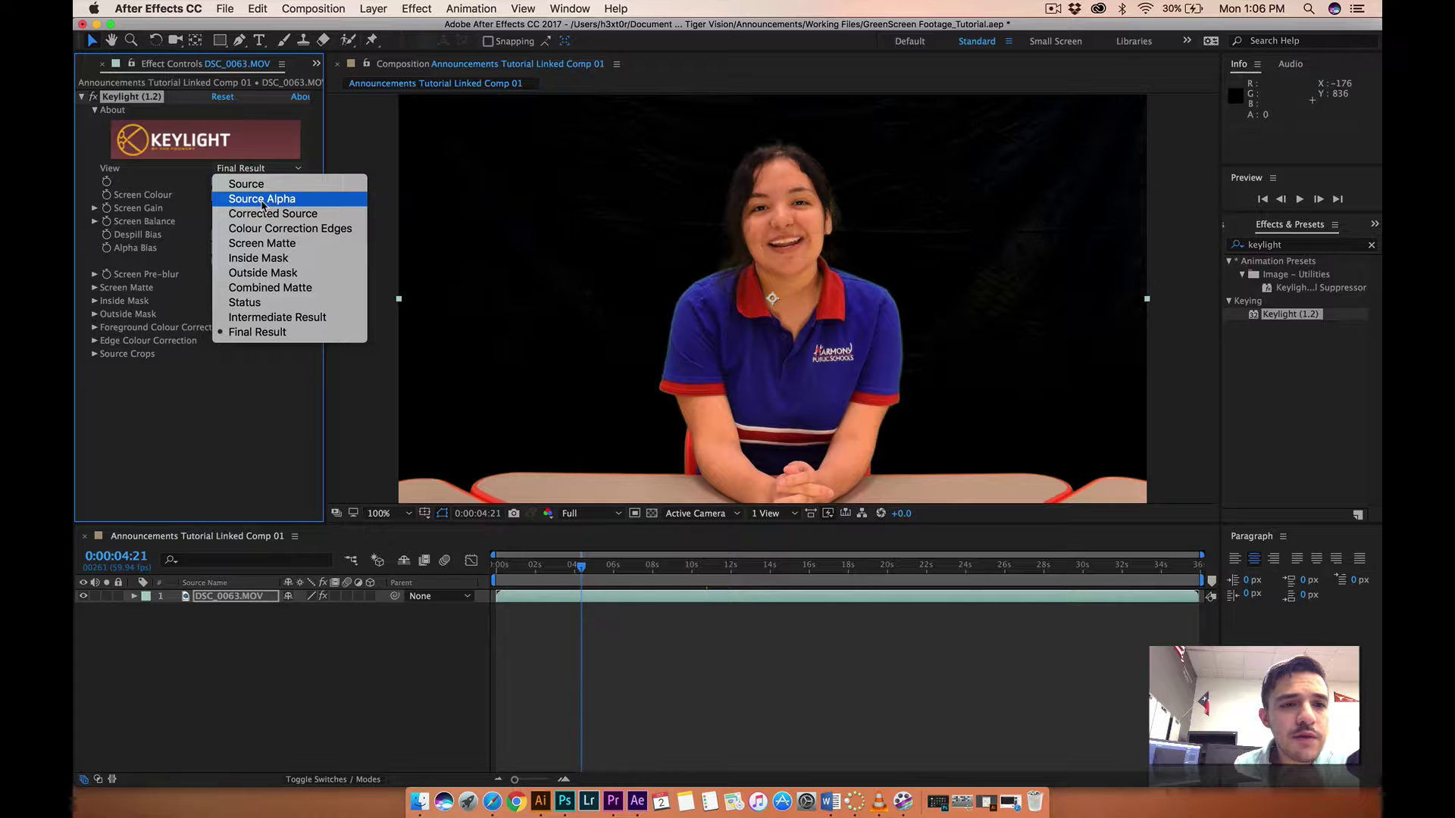
left_click(268, 244)
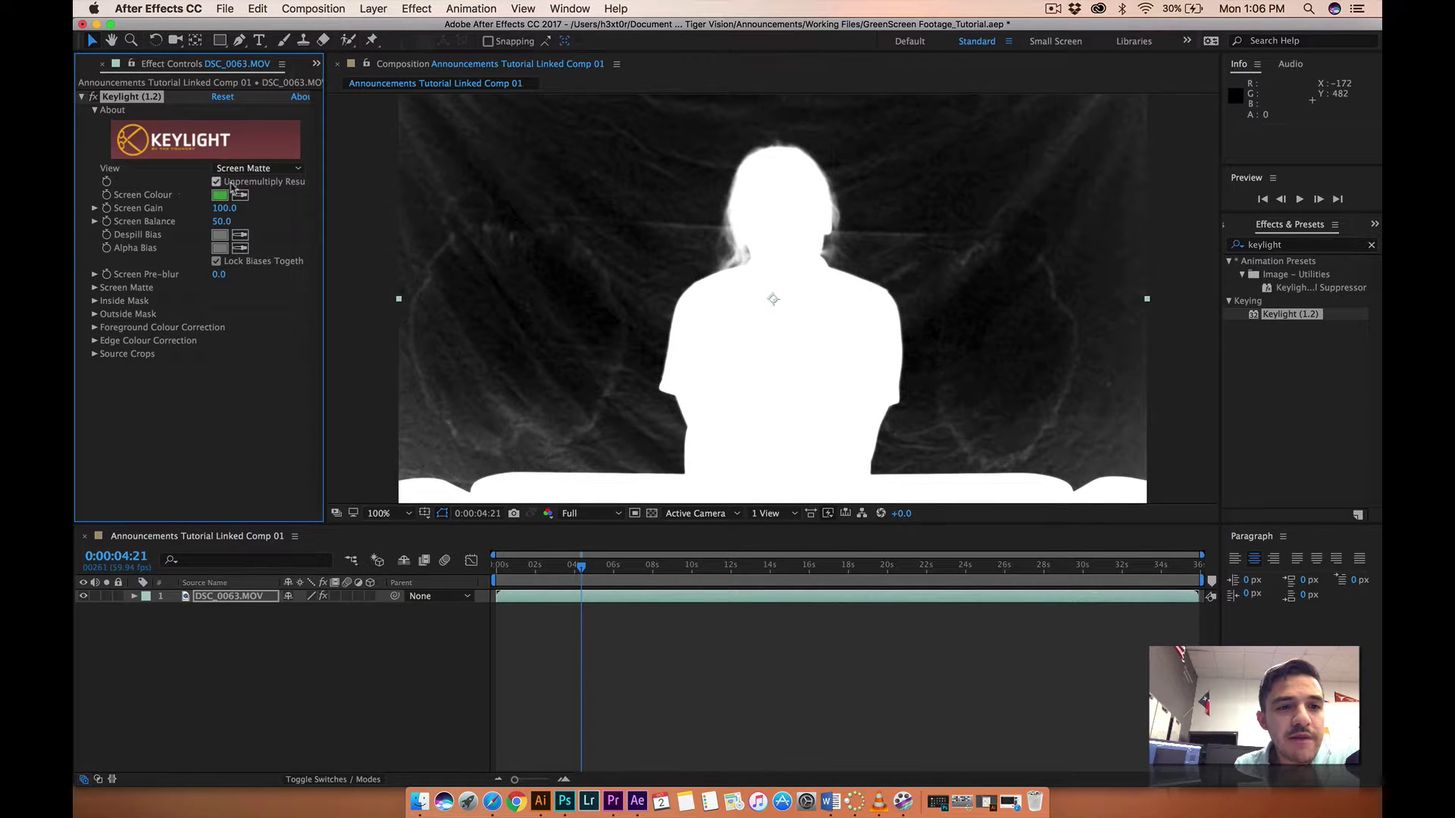
left_click(96, 292)
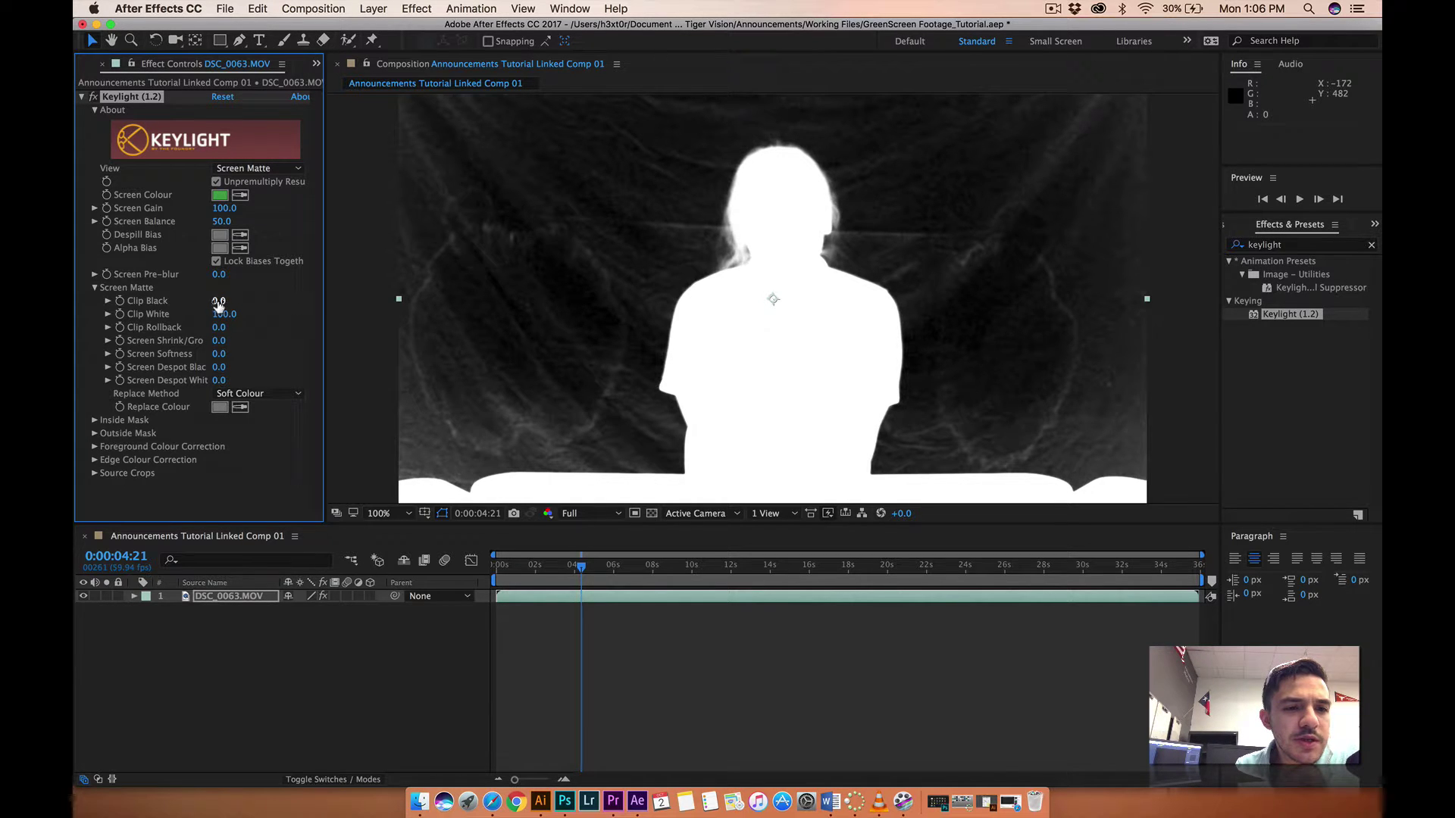
left_click_drag(218, 301, 247, 302)
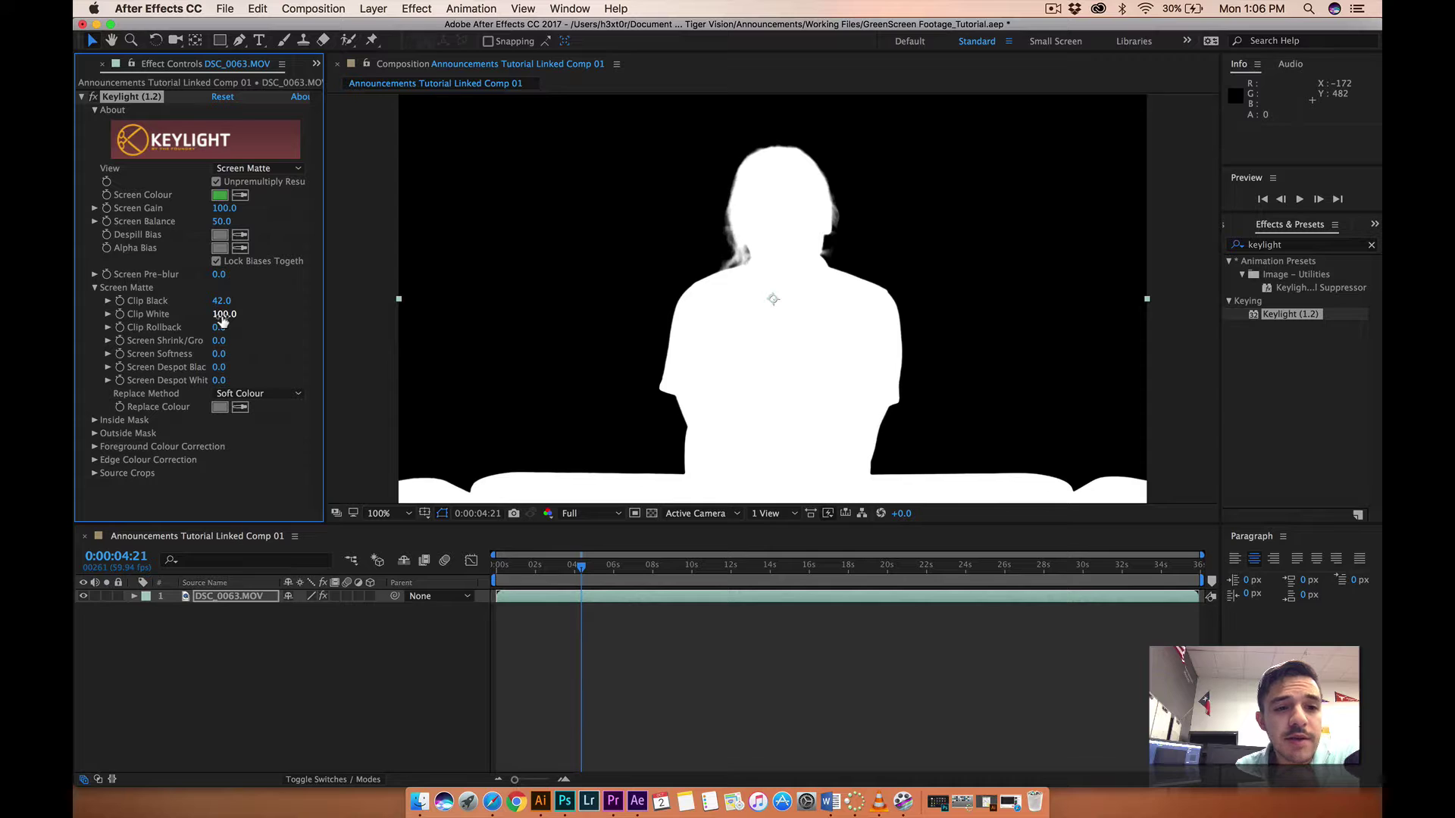
left_click_drag(233, 316, 236, 303)
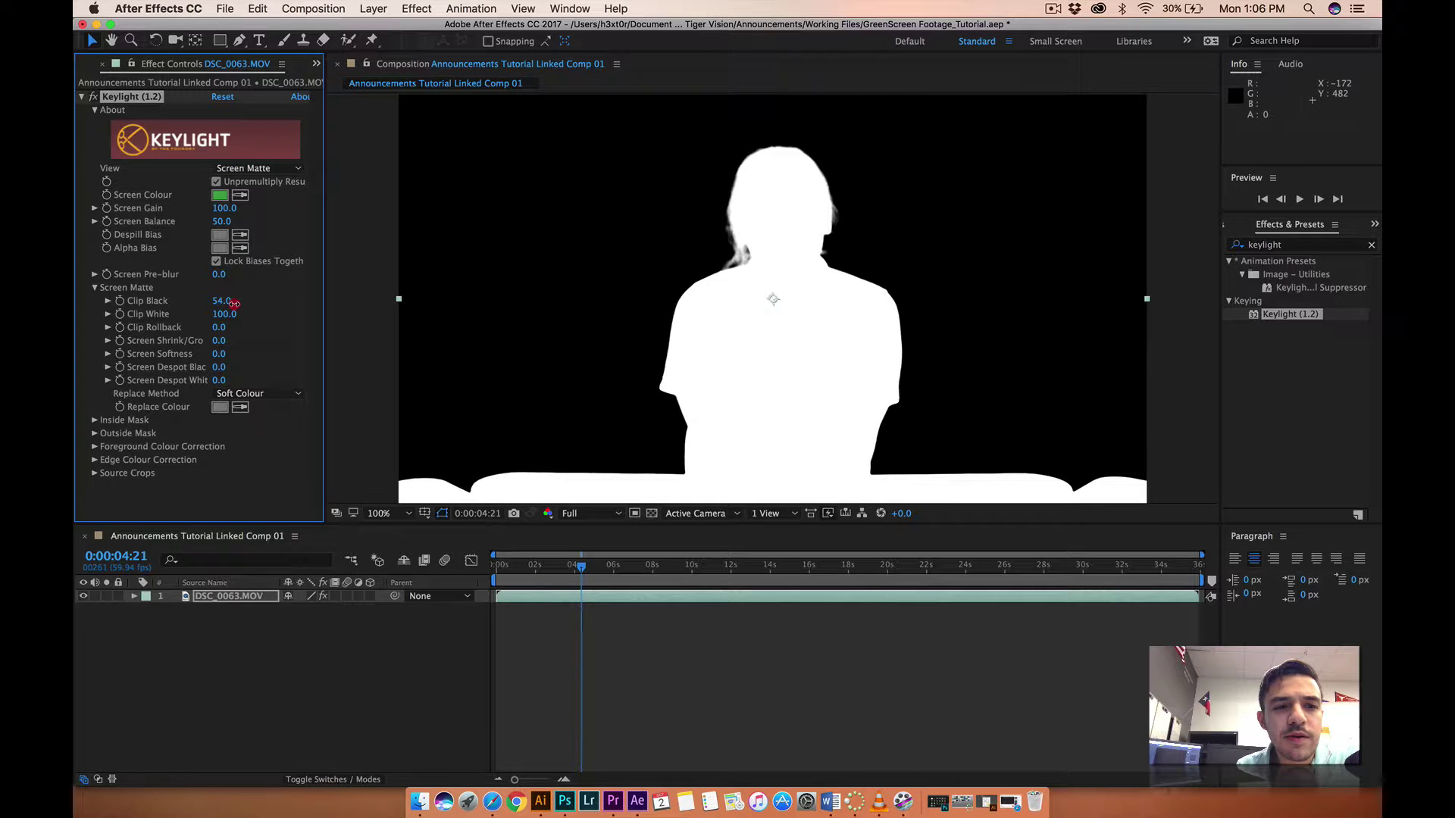
left_click(241, 170)
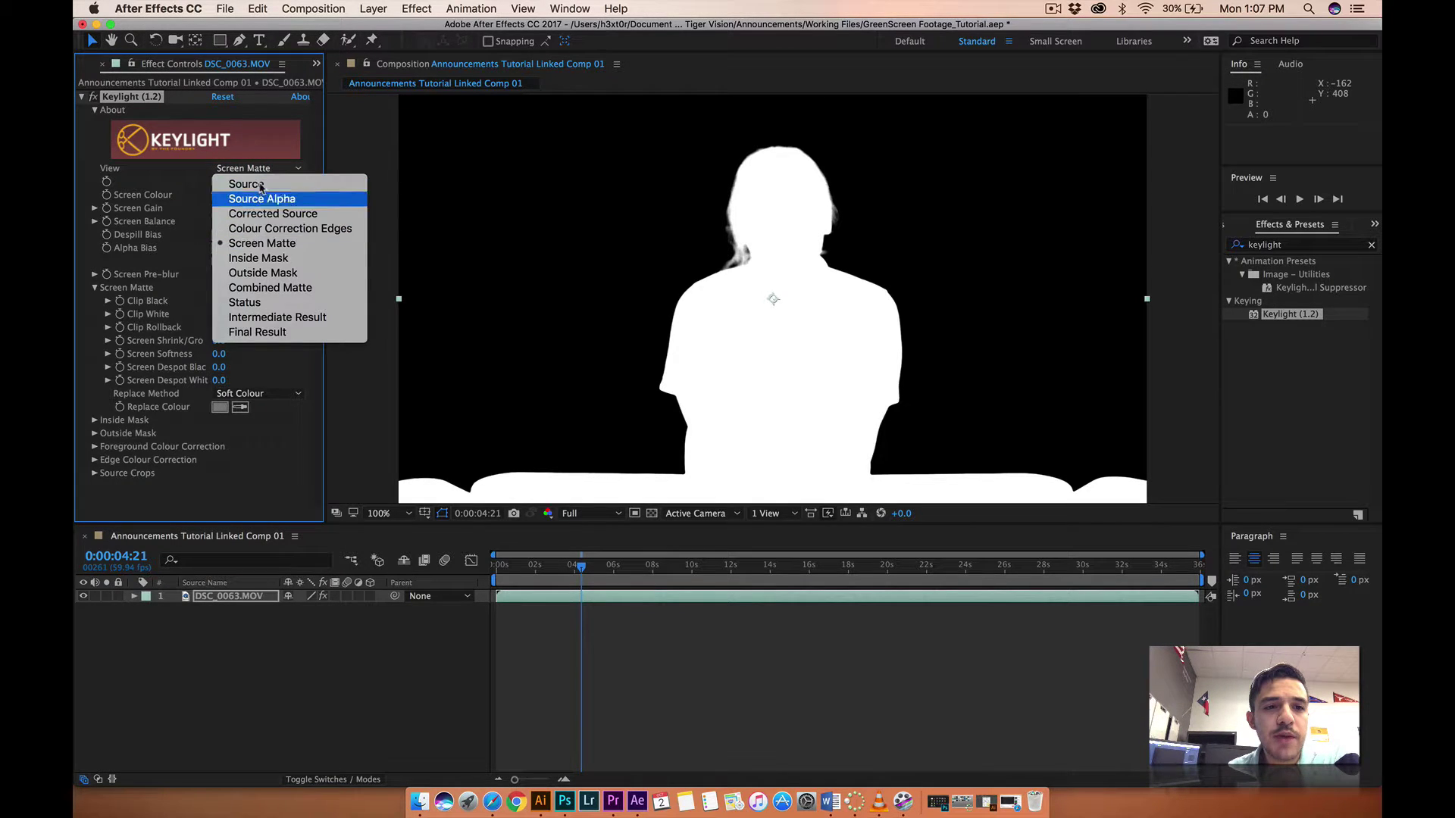
left_click(258, 333)
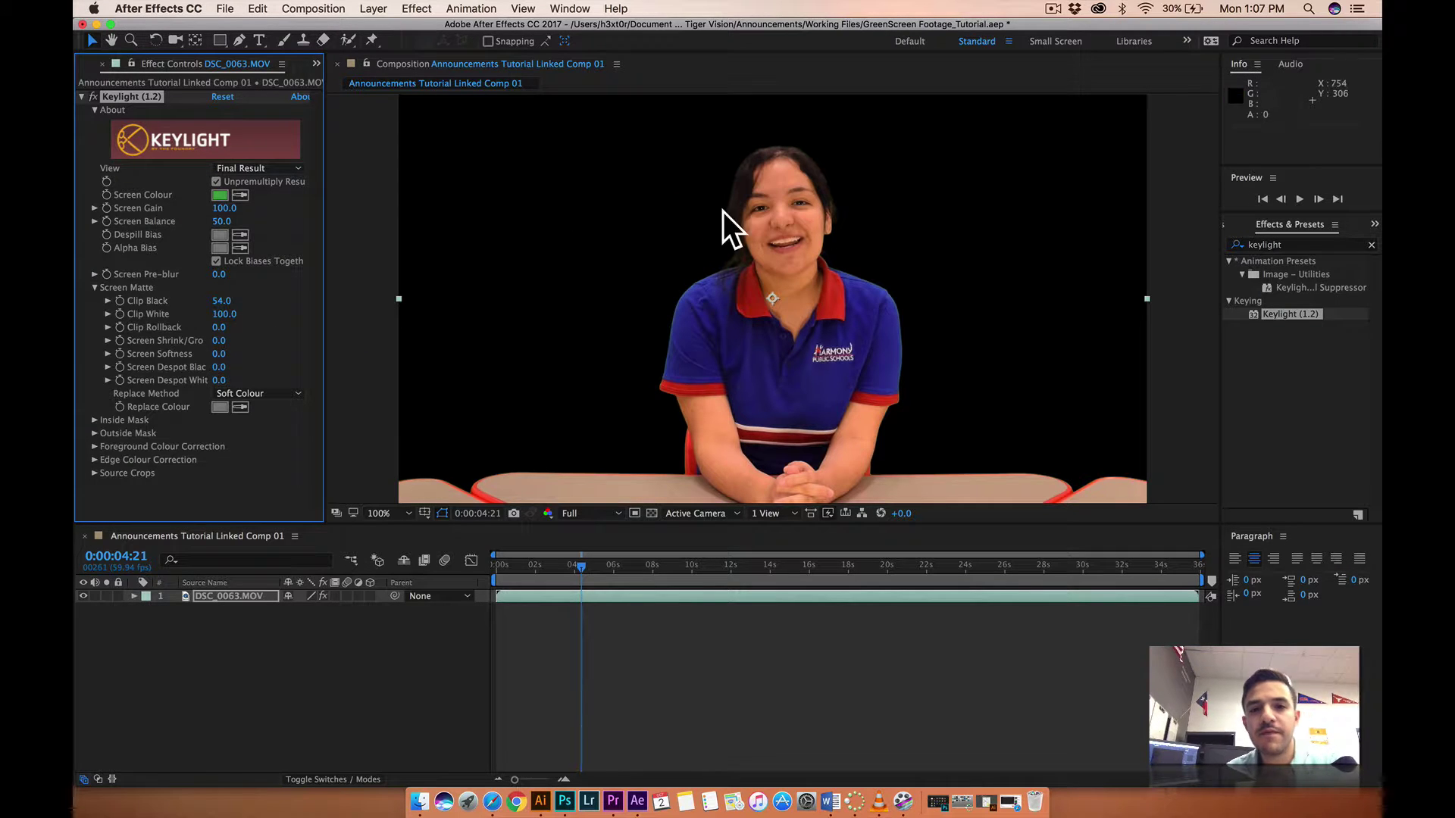
Step: Save the keyed After Effects project and switch to Premiere Pro
left_click(226, 10)
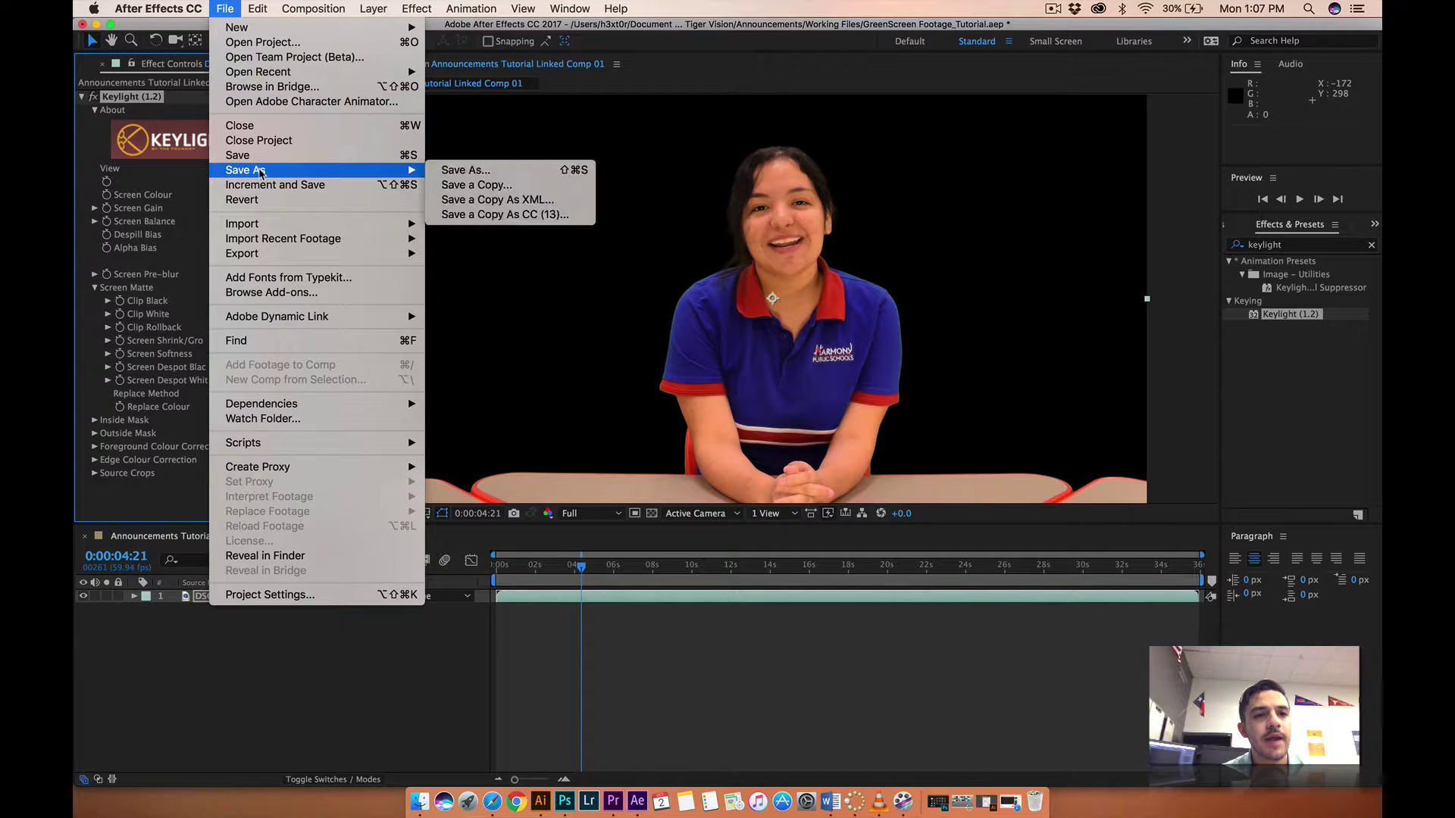
left_click(253, 157)
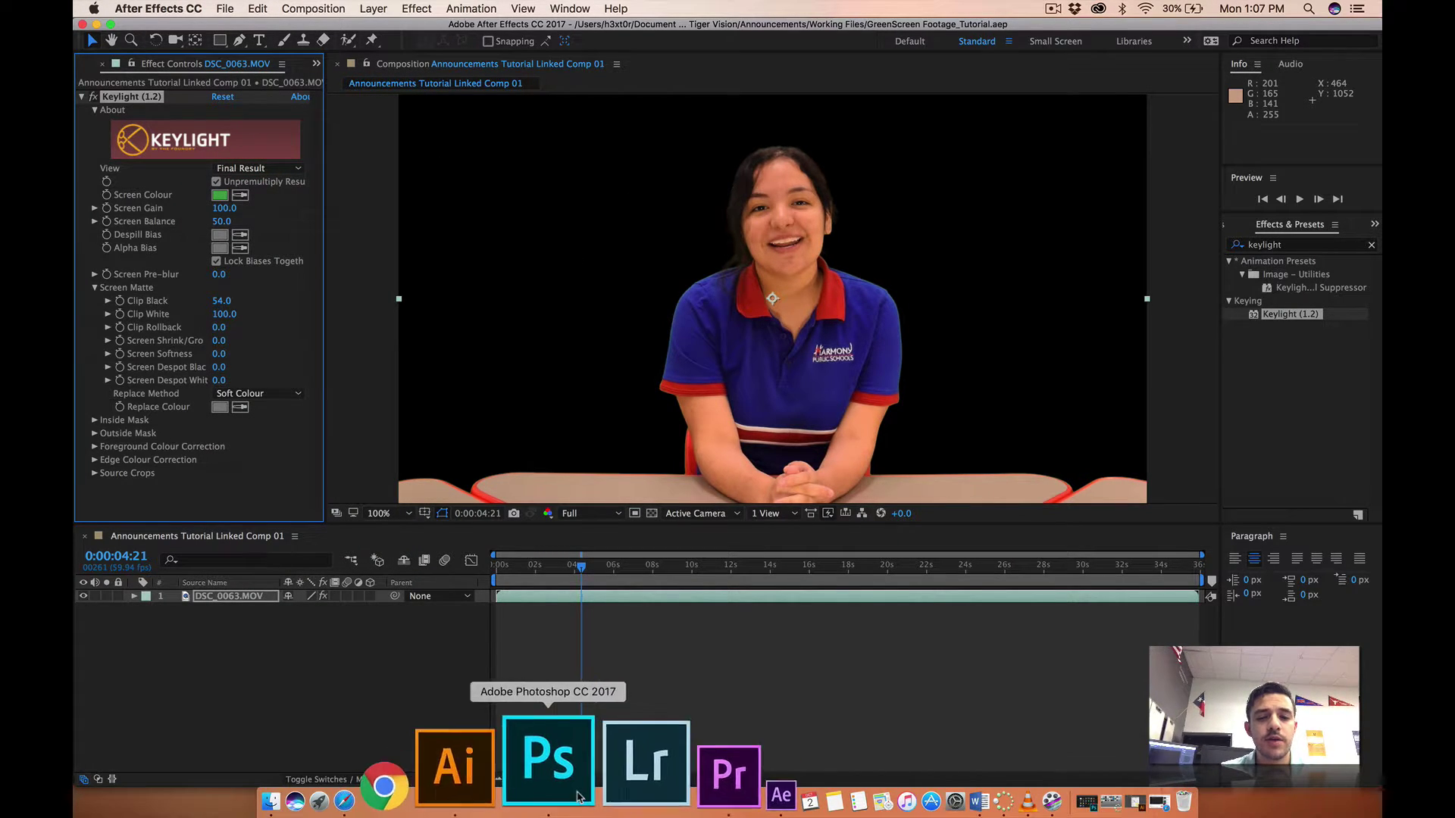
left_click(610, 795)
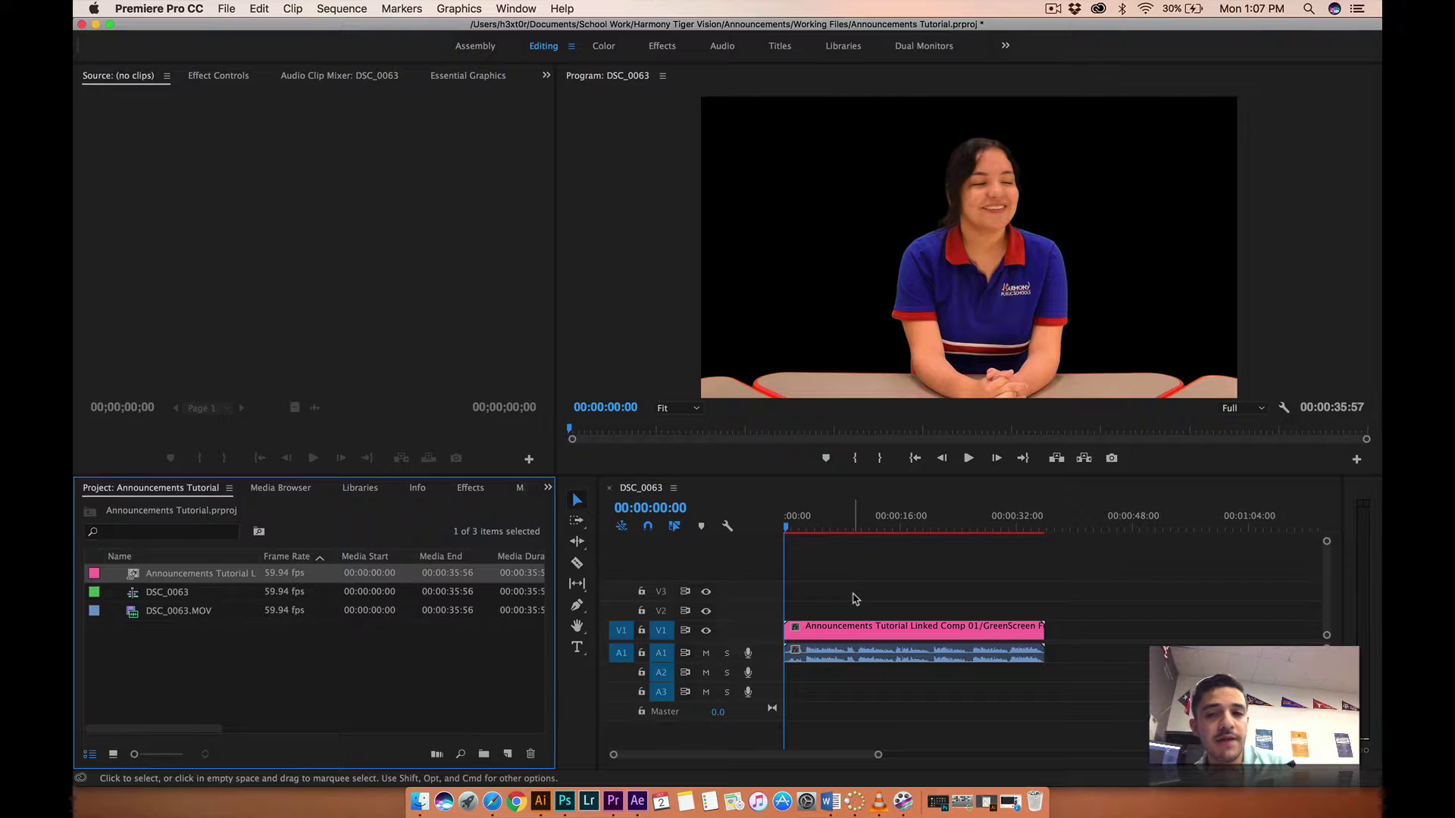
Step: Move the linked composition clip in the DSC_0063 sequence from track V1 up to track V2
right_click(850, 633)
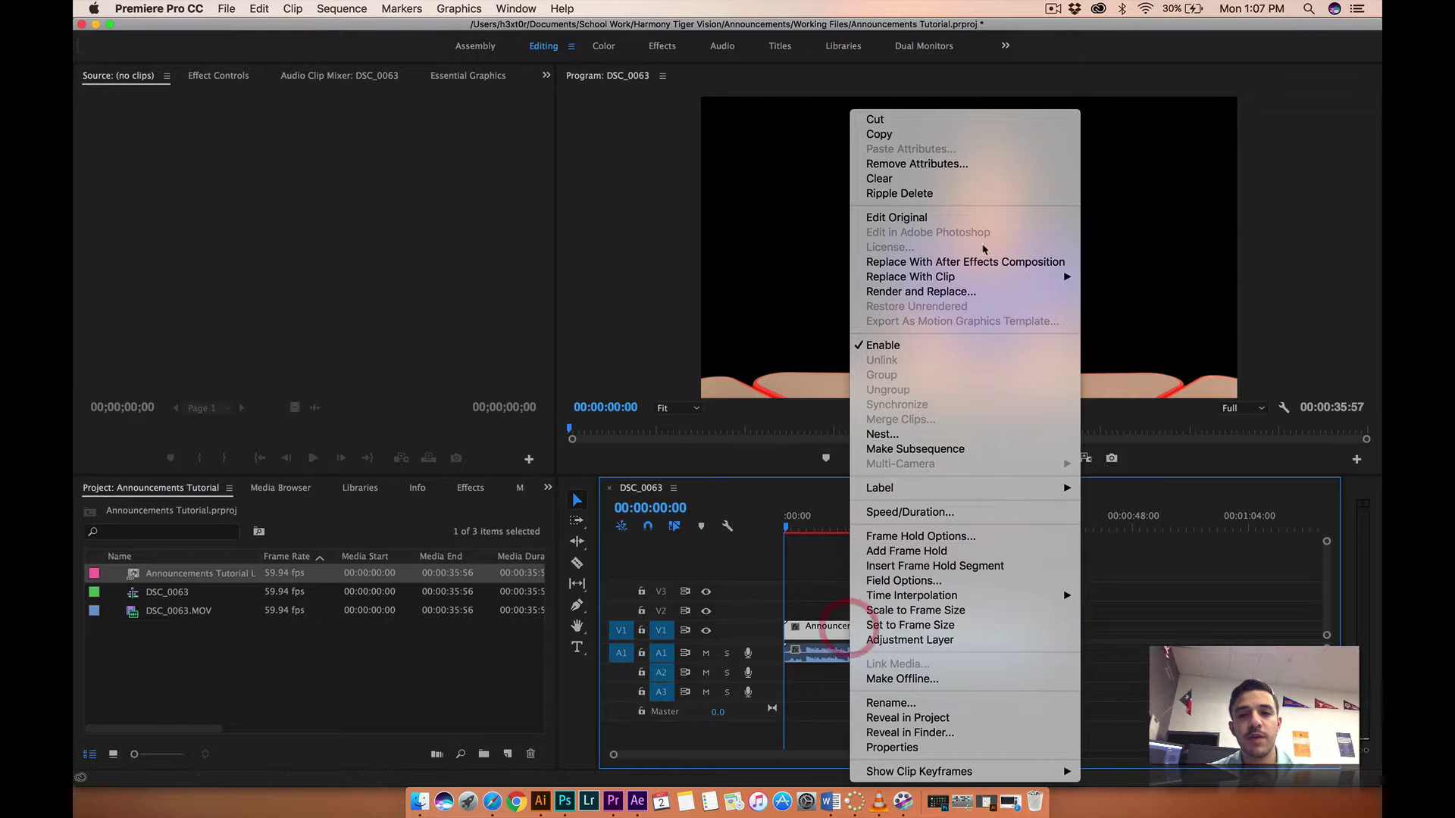
left_click(947, 265)
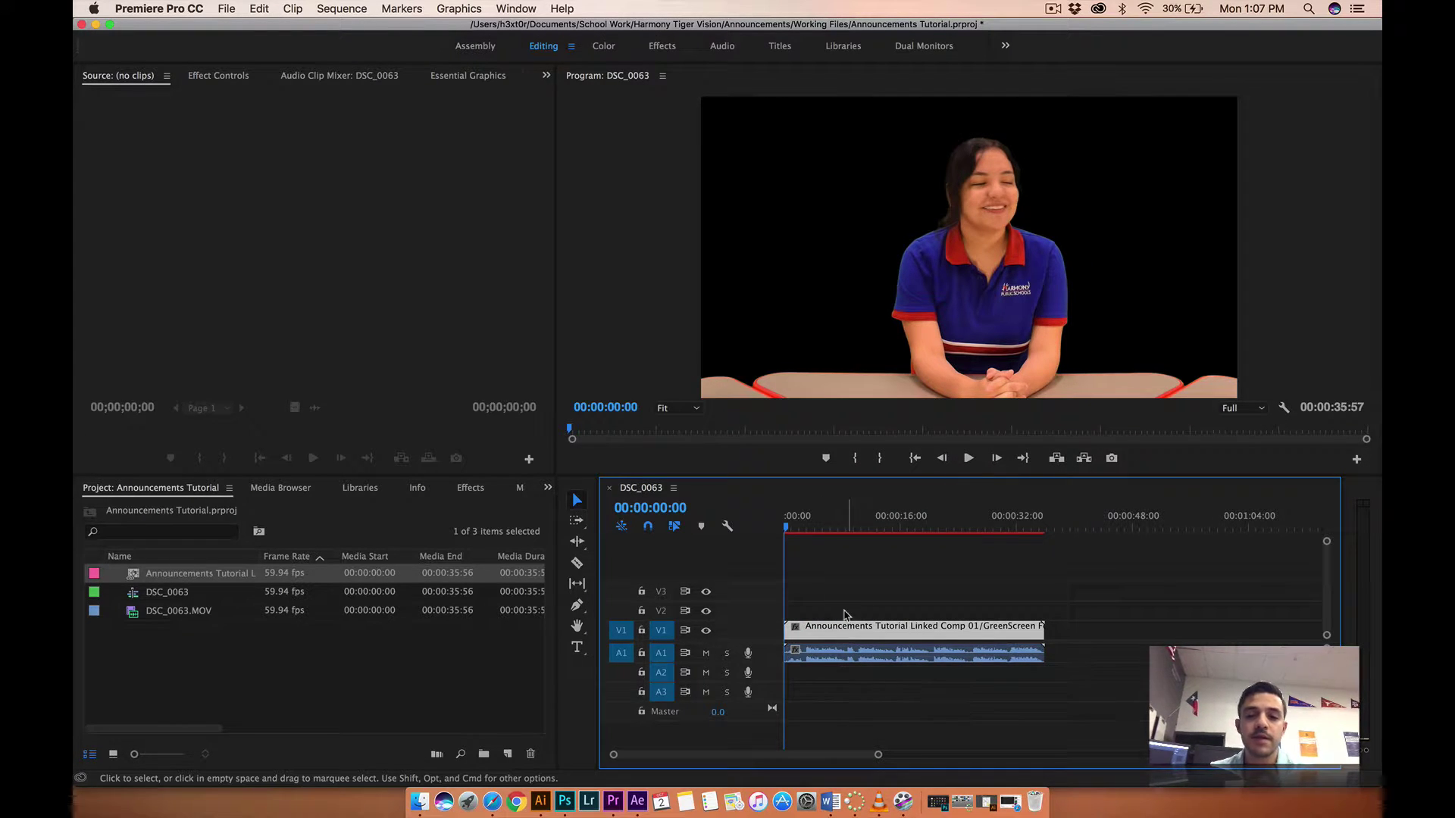
left_click_drag(831, 635, 831, 614)
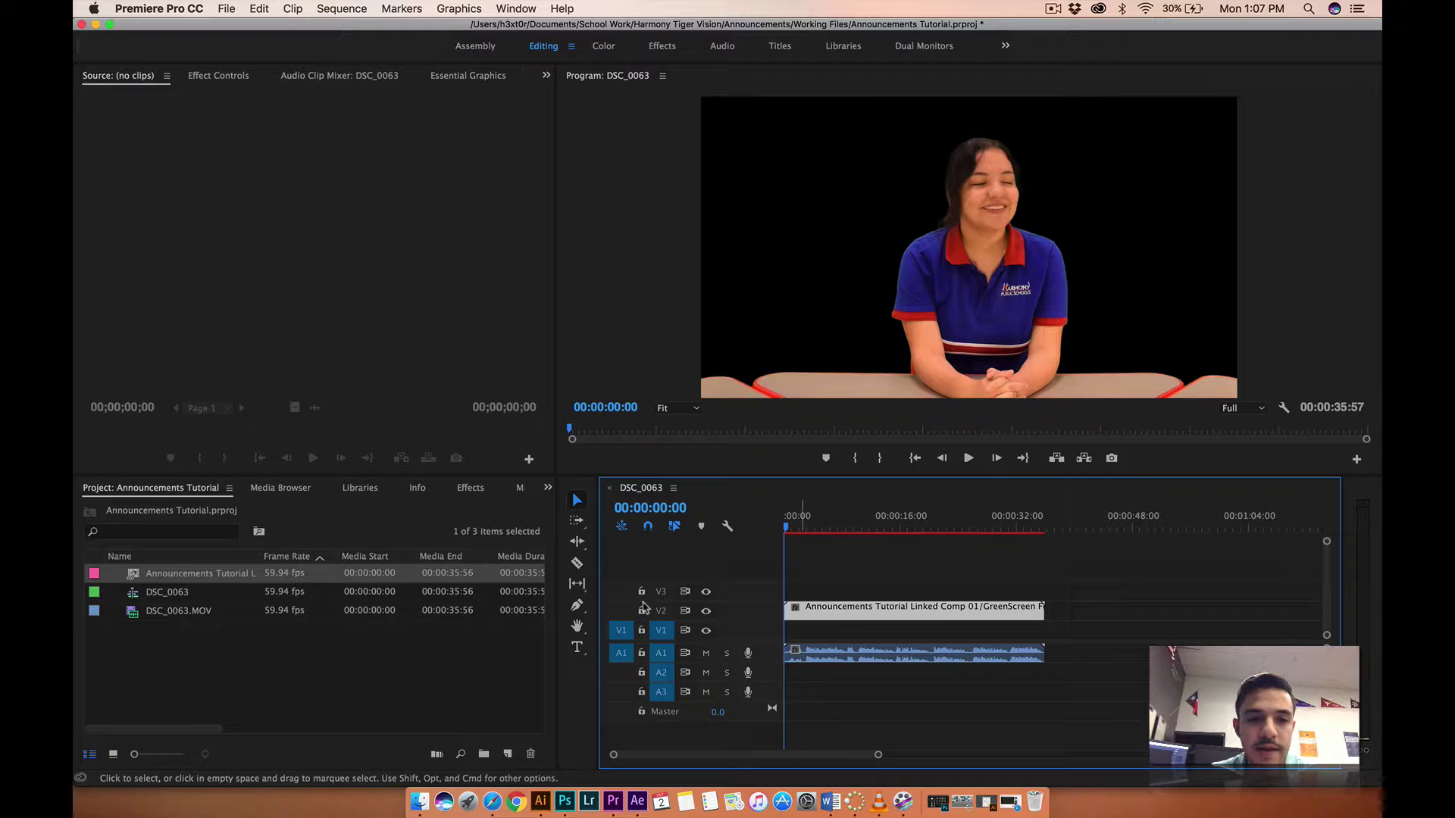
Step: Import news chroma globe.mp4 and place it on track V1 after the end of the linked composition clip
double_click(281, 671)
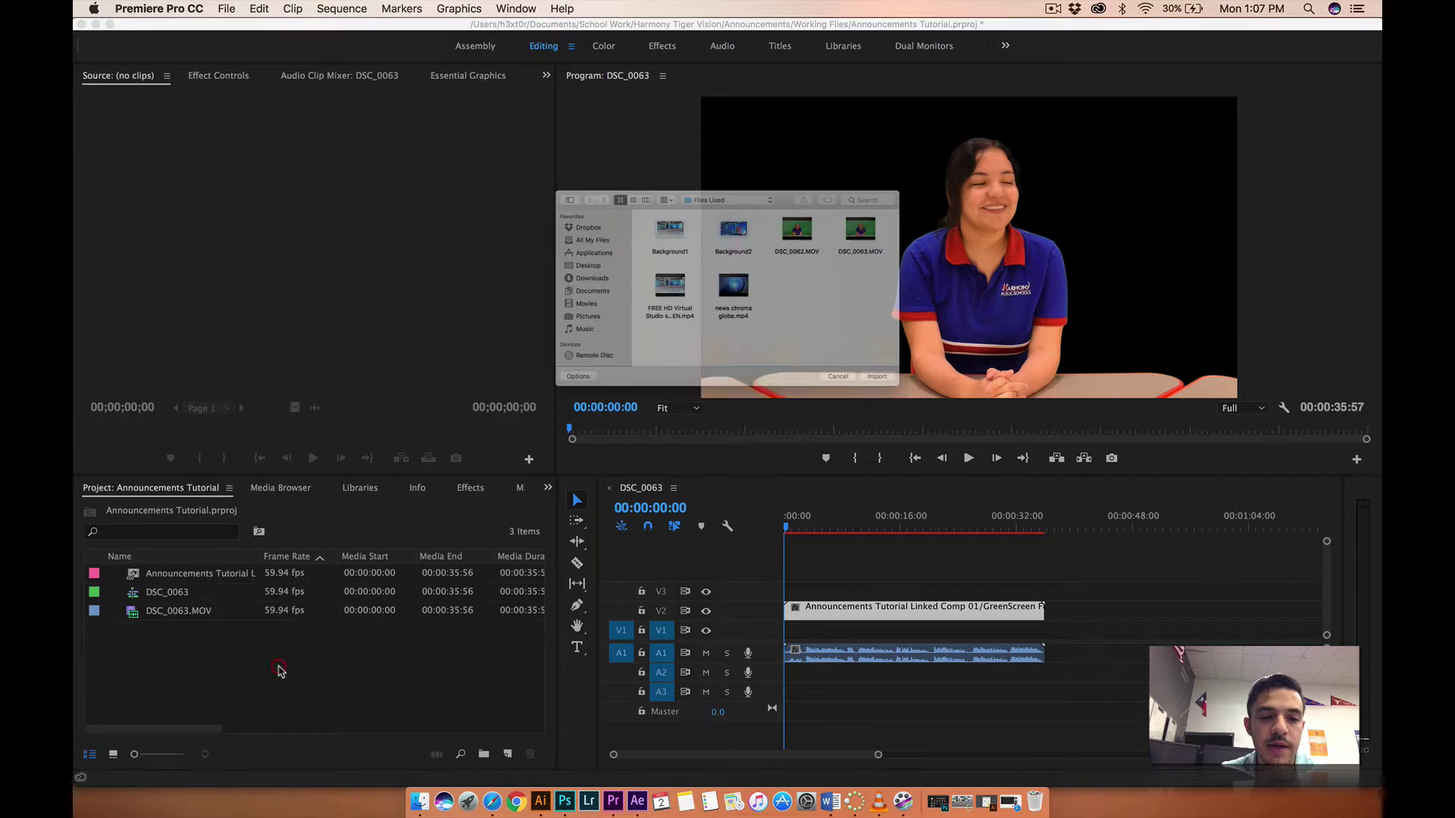
left_click(718, 292)
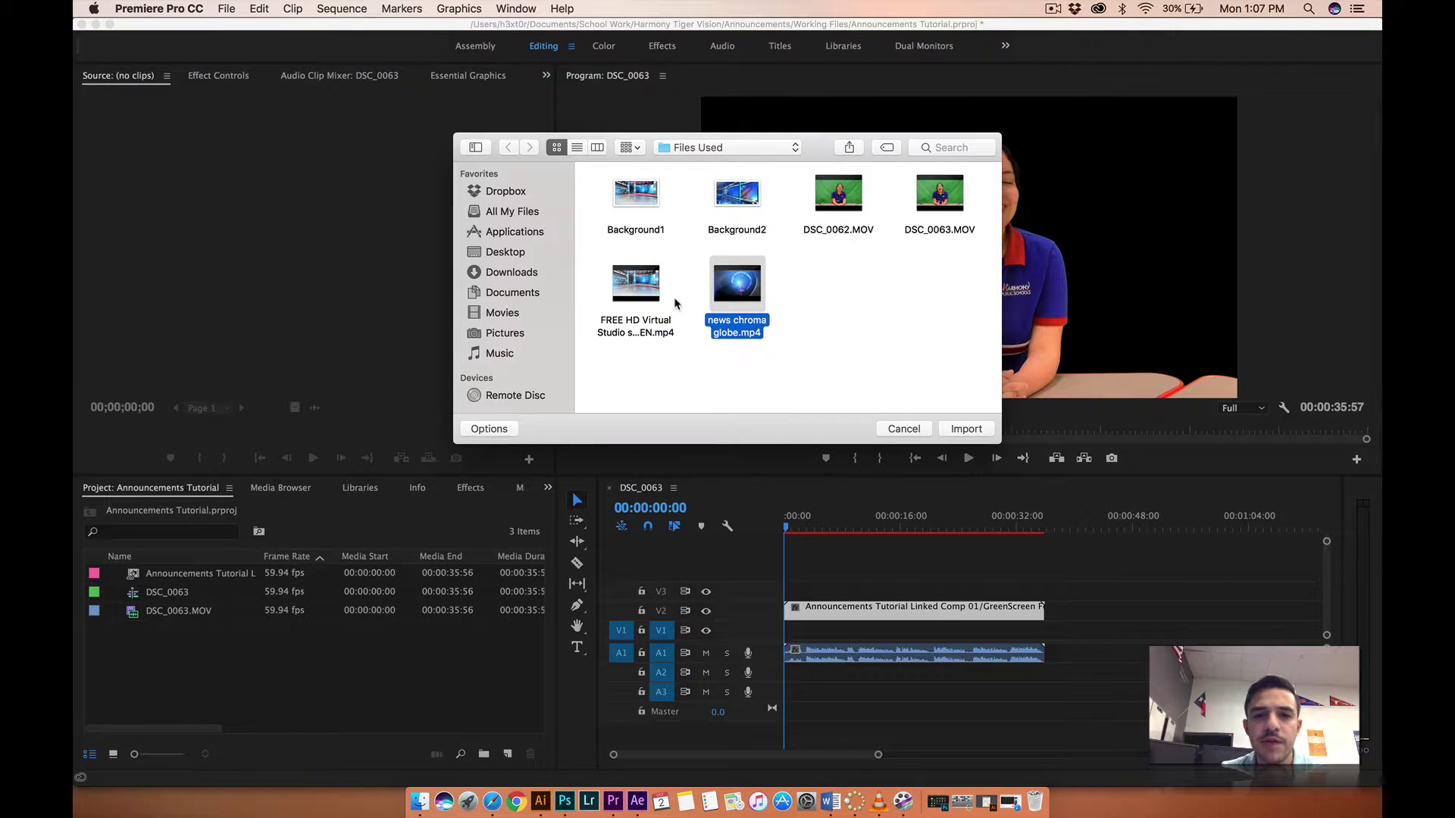
left_click(964, 429)
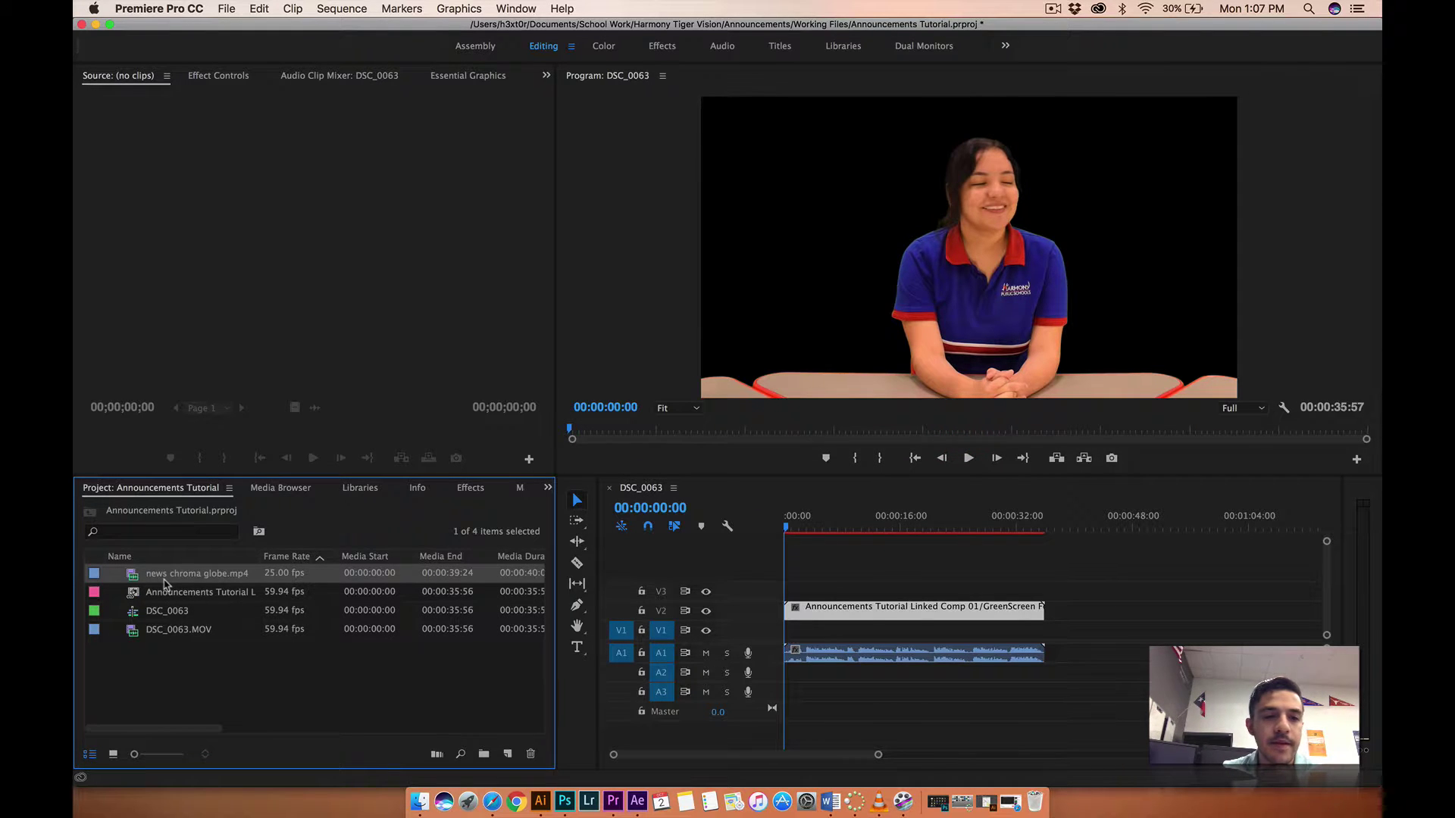
left_click_drag(465, 610, 1082, 592)
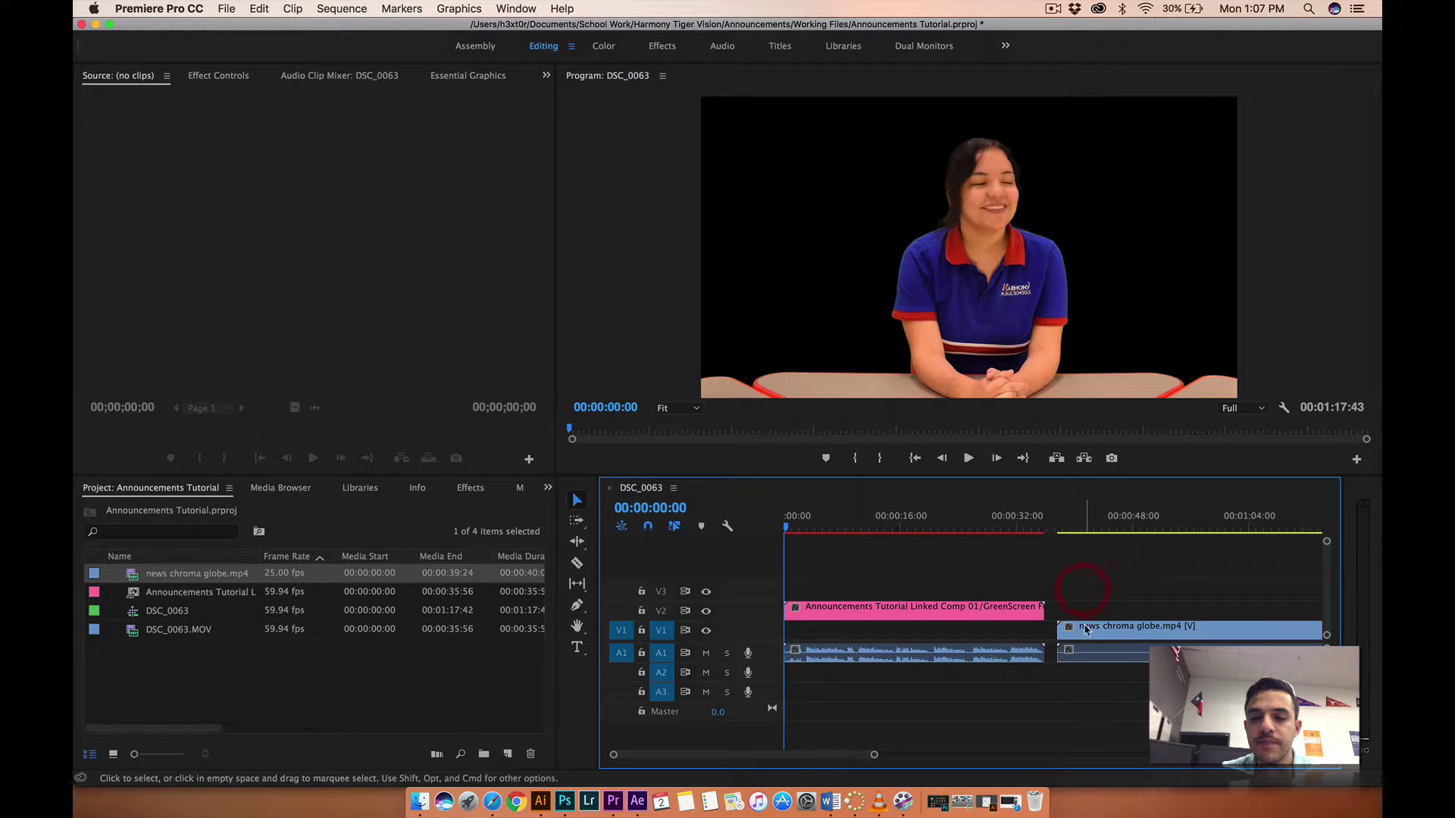
Step: Unlink the news chroma globe.mp4 clip's audio from its video and delete the audio portion
left_click(1107, 656)
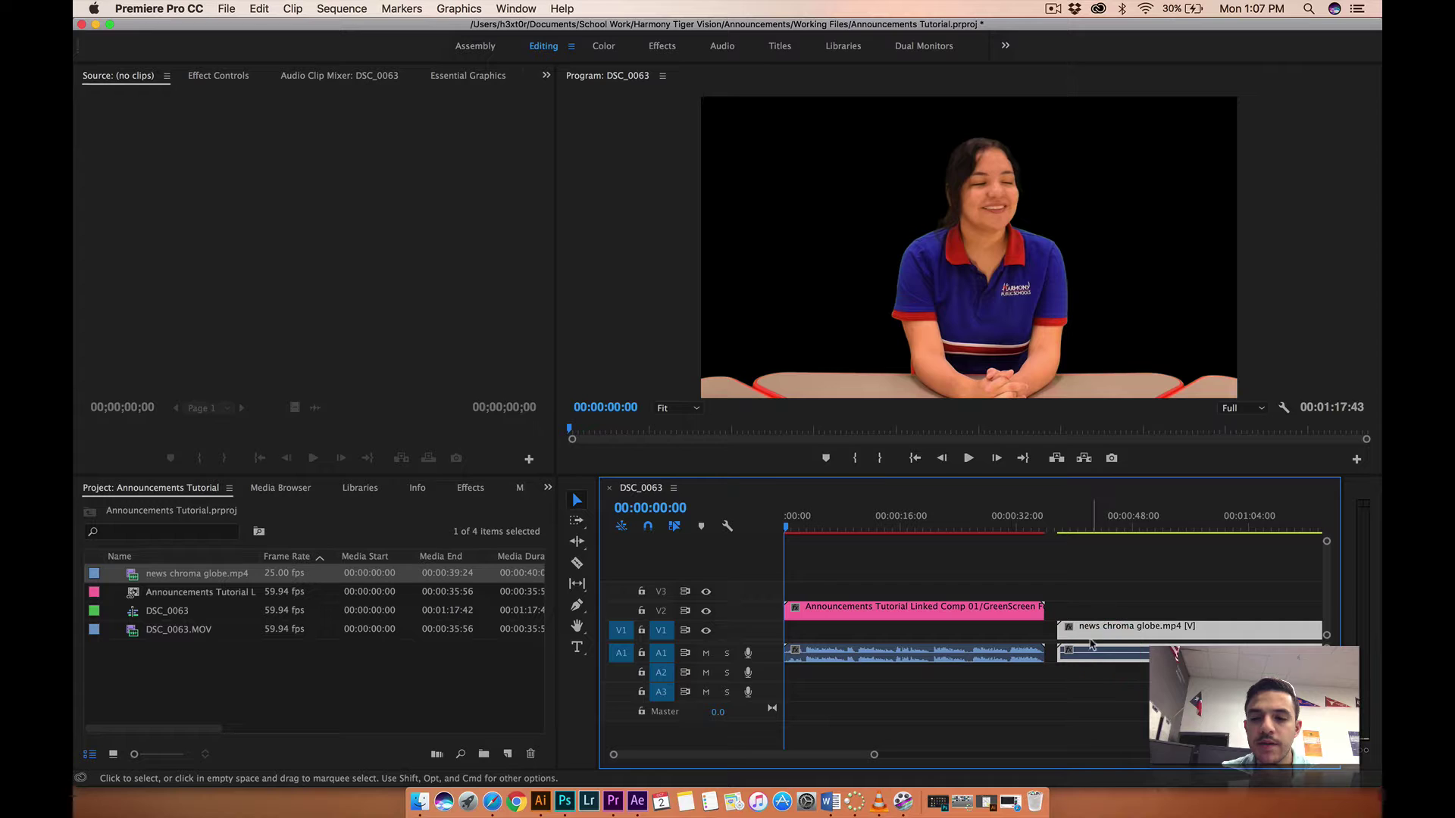
right_click(1092, 653)
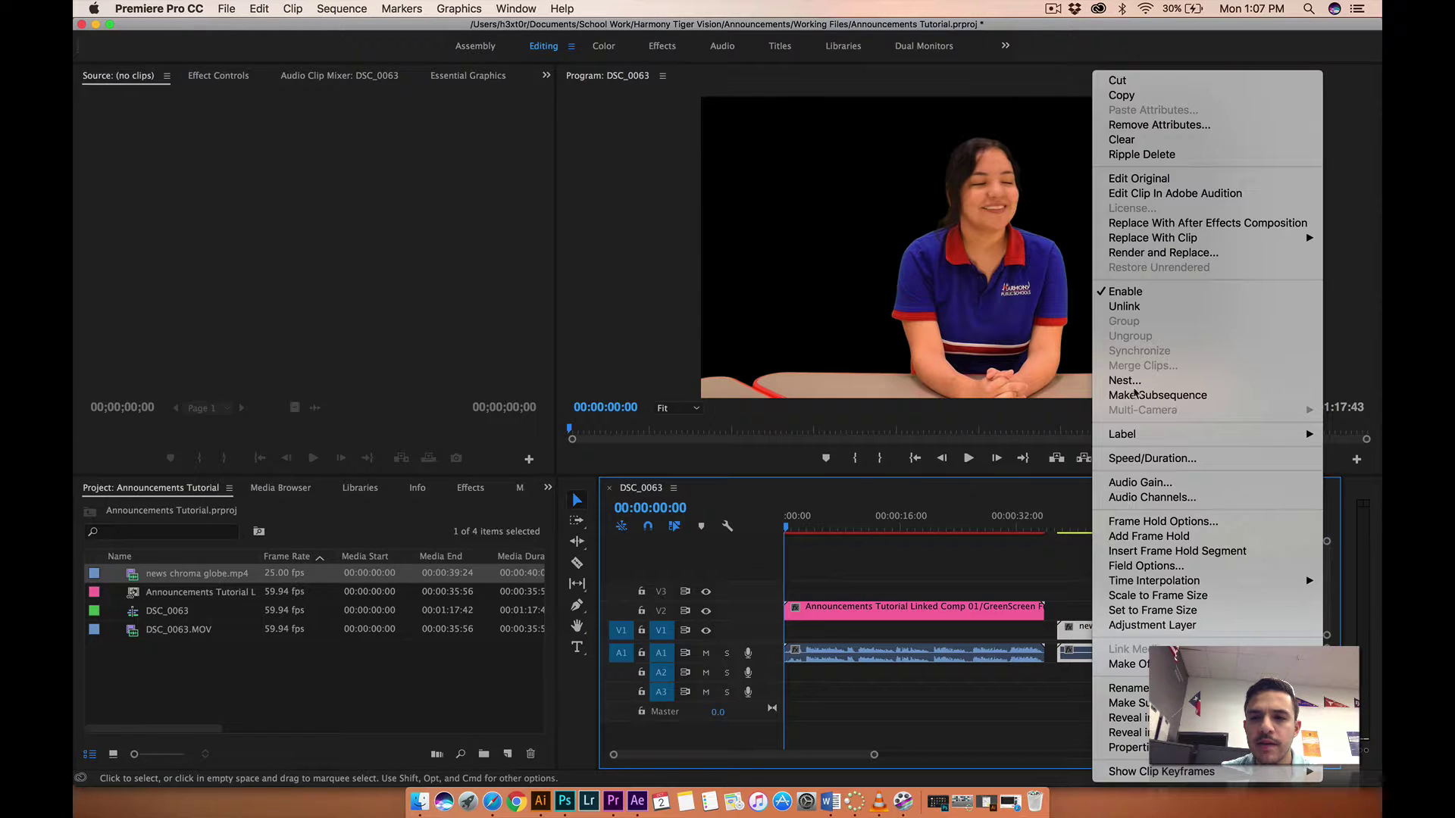
left_click(1125, 307)
left_click(1094, 653)
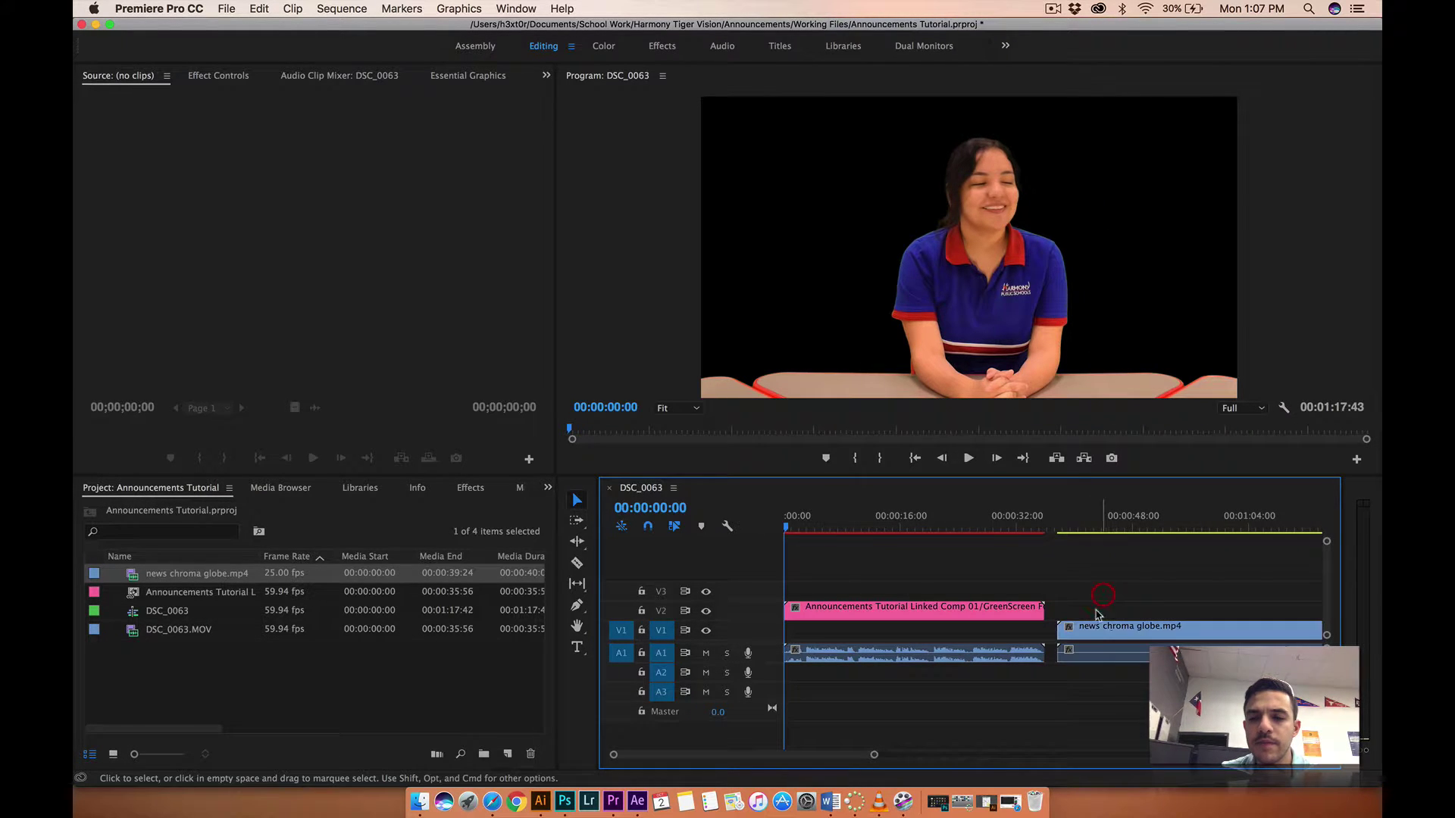
Step: Move the globe video to the start of track V1 beneath the linked composition and play the sequence from the beginning
left_click_drag(1099, 630, 832, 628)
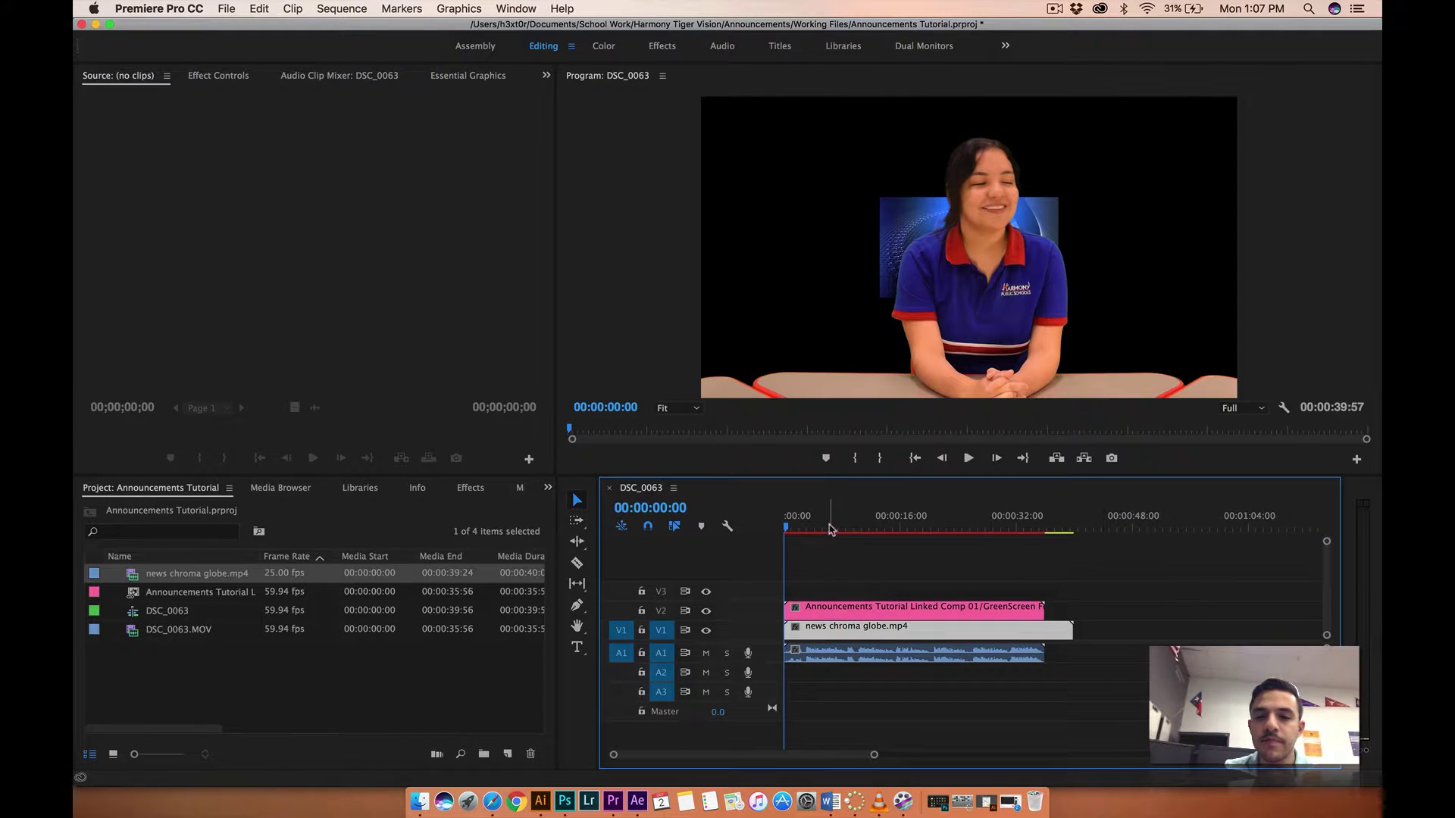
left_click(762, 529)
key("space")
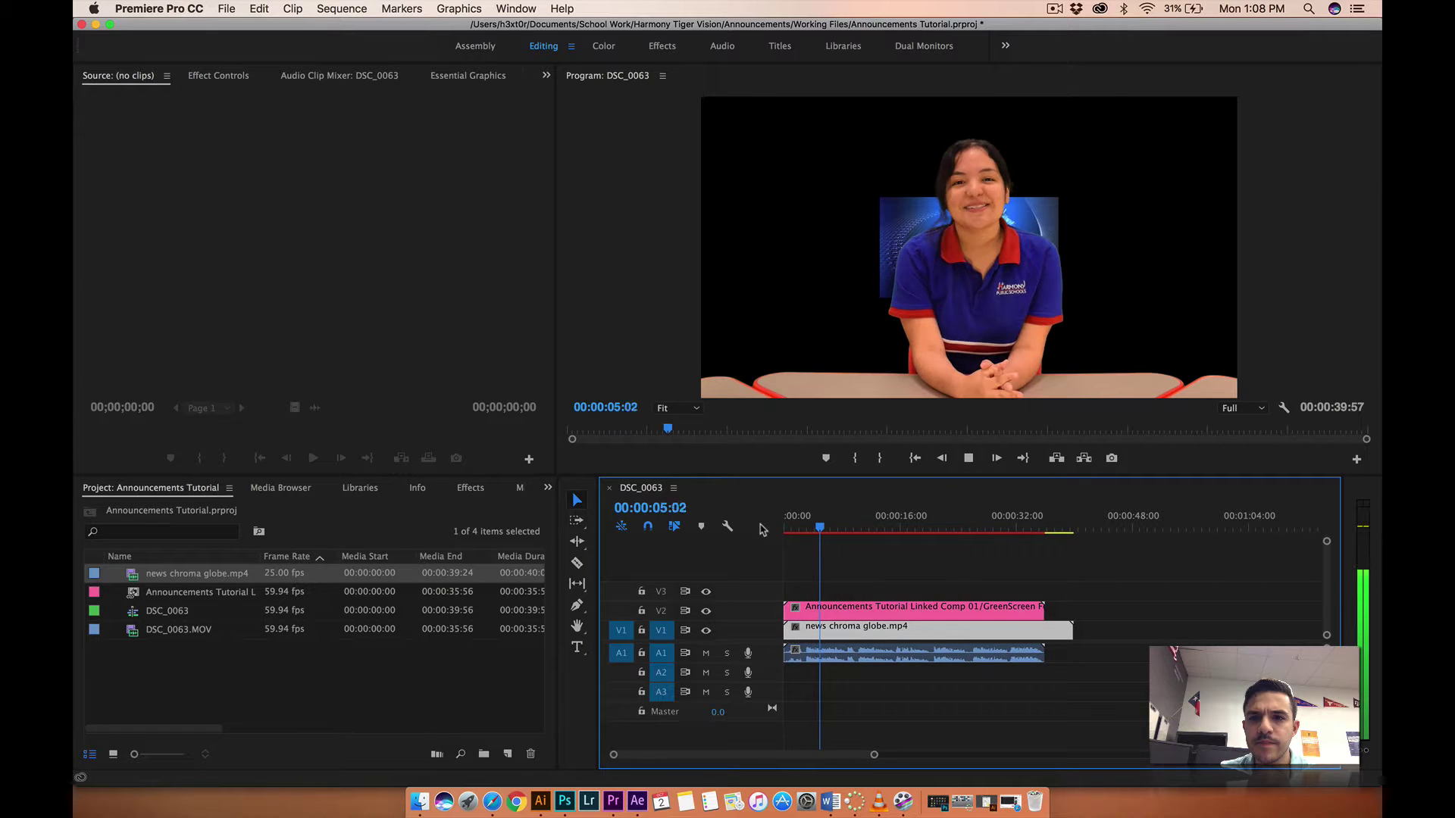
key("space")
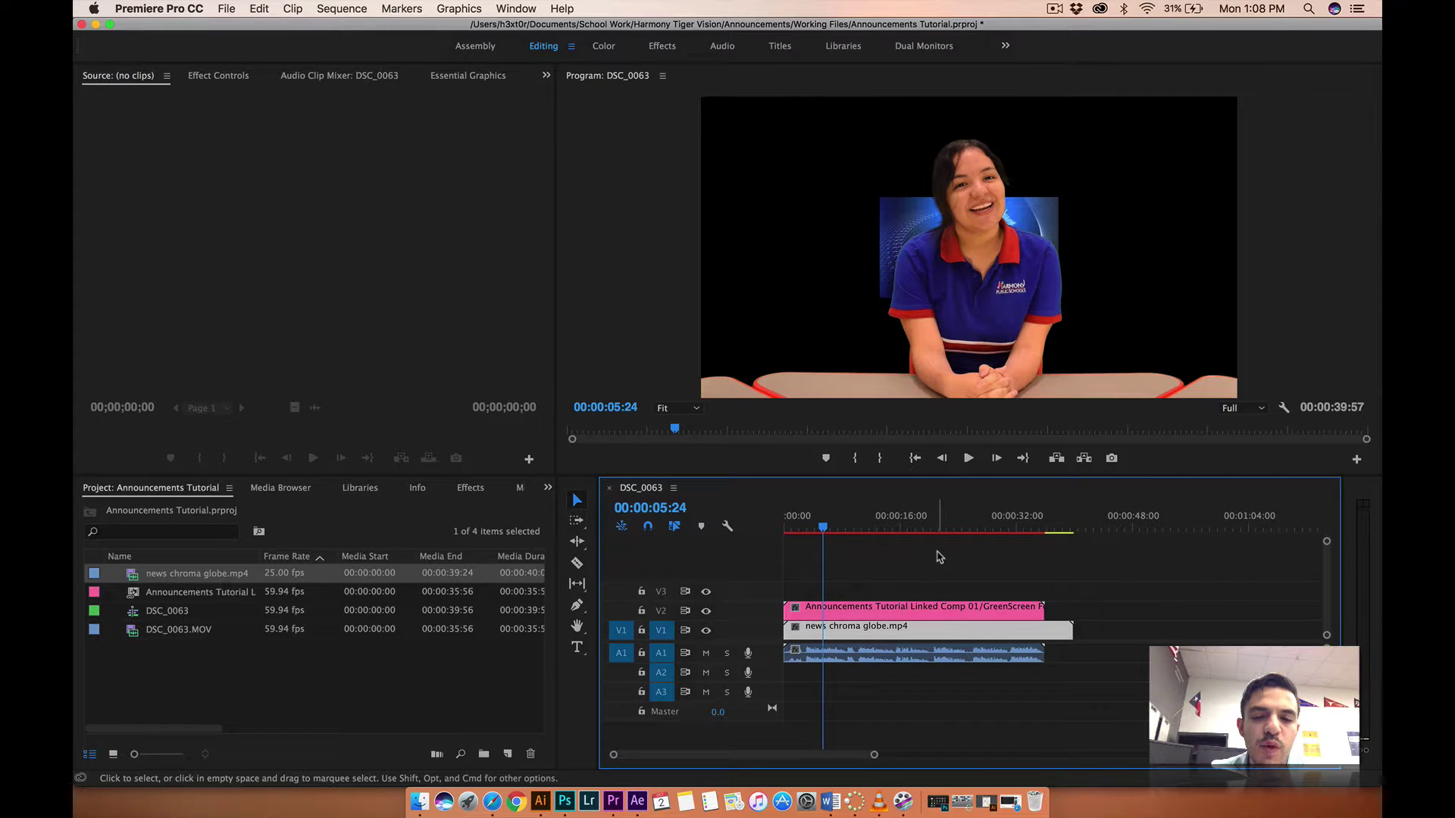
Step: Scale the news chroma globe.mp4 clip on track V1 to the sequence's frame size
left_click(838, 559)
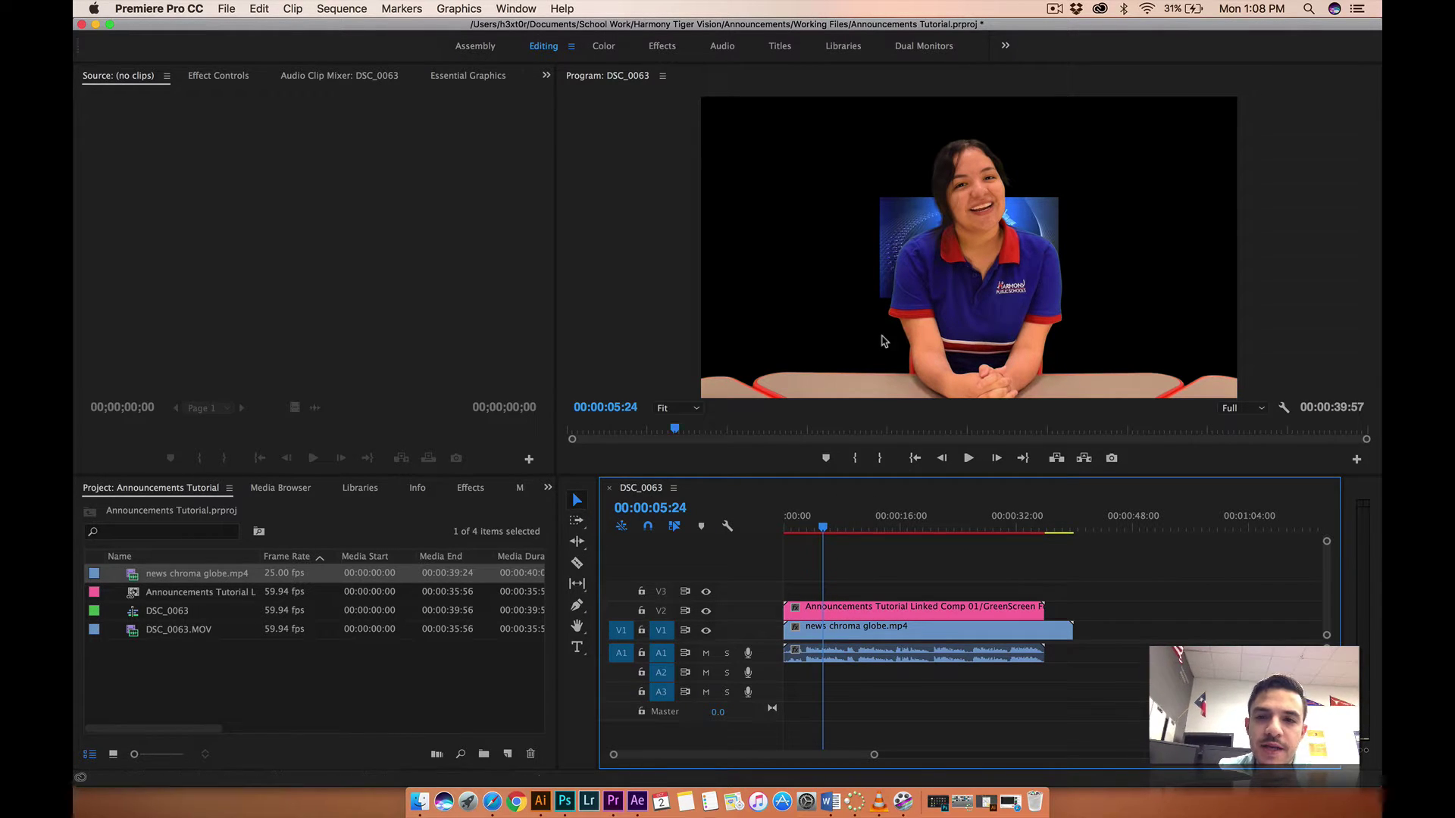
left_click(851, 627)
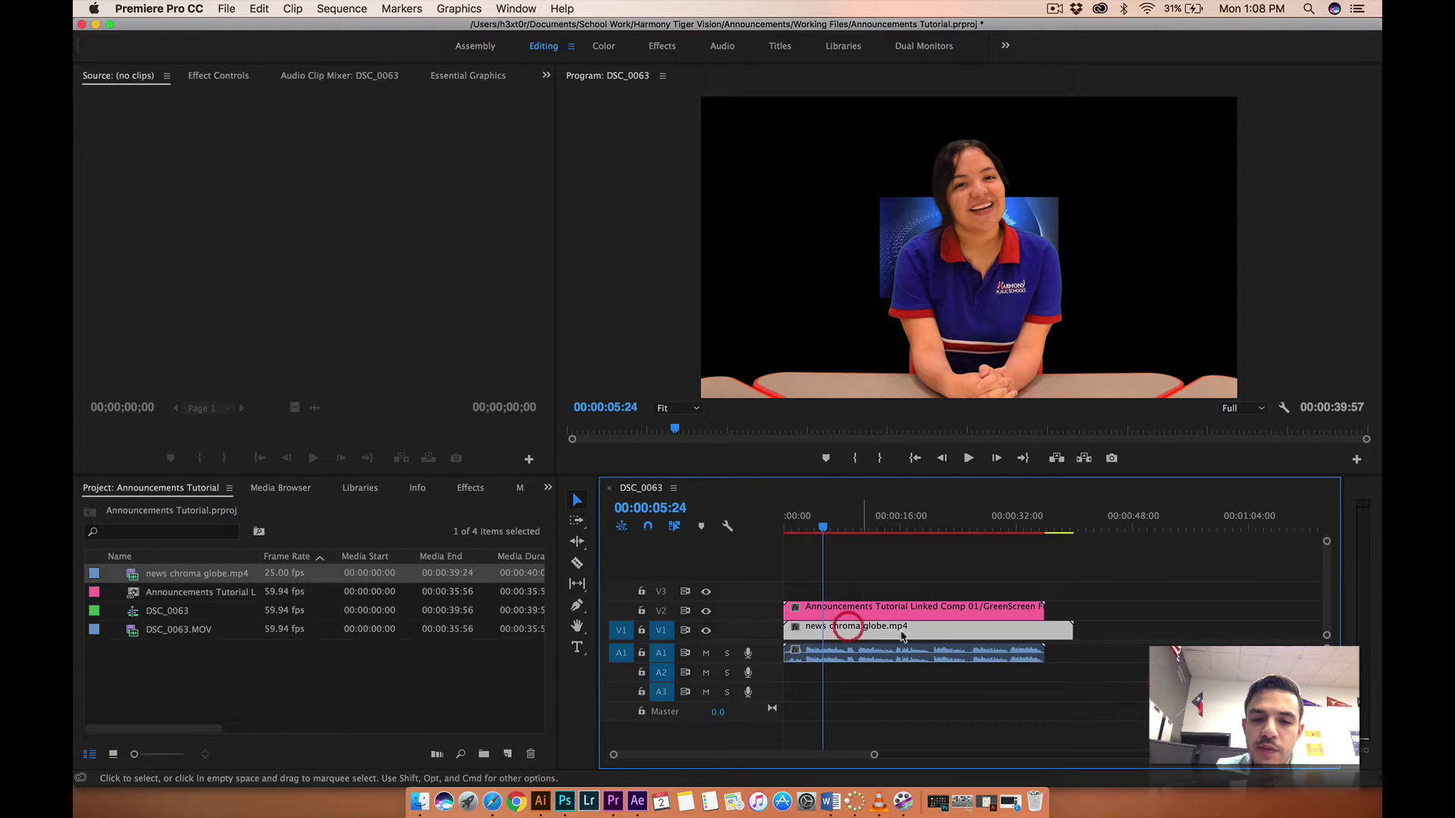
left_click(1142, 639)
left_click(1027, 632)
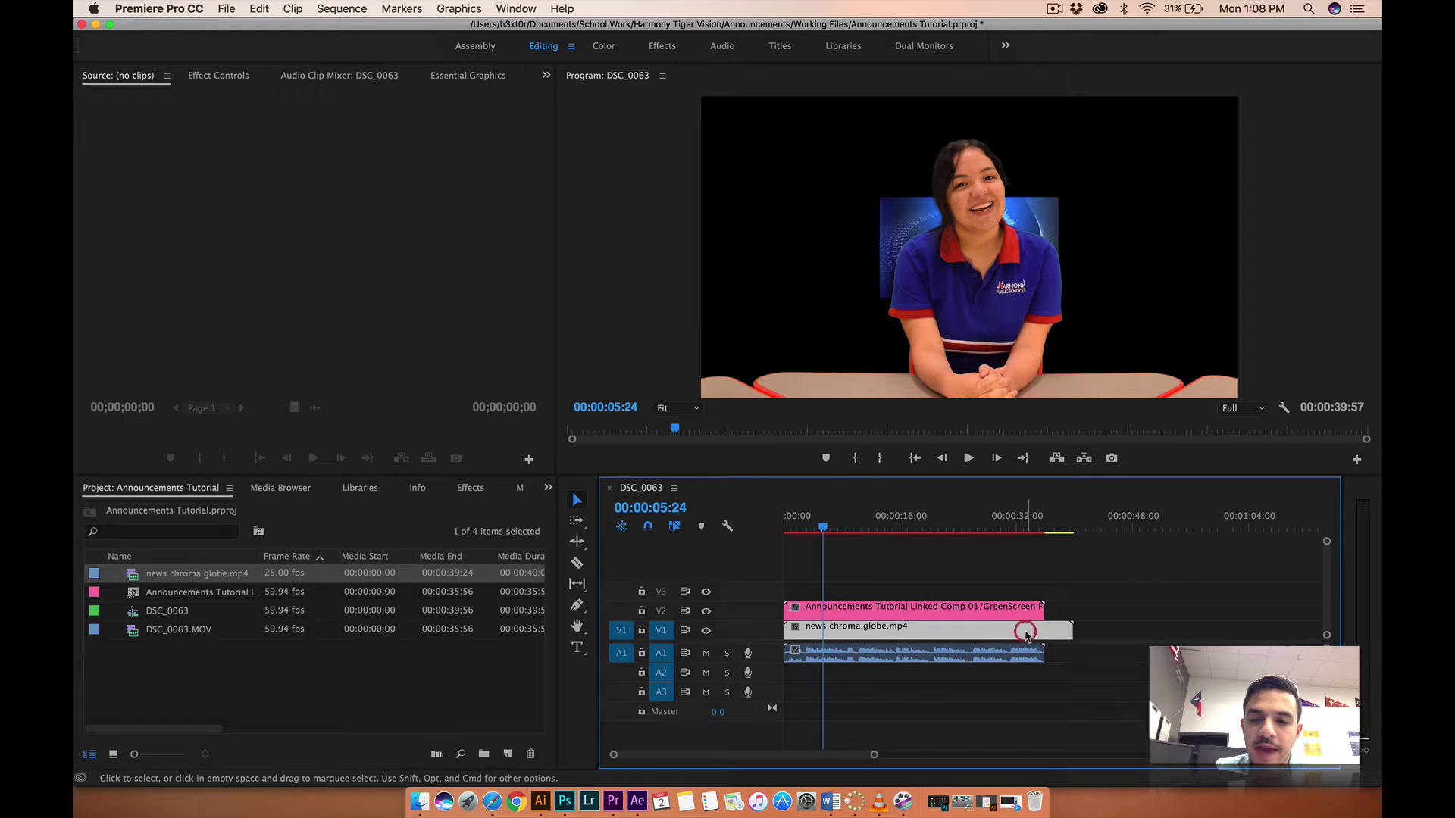
right_click(888, 629)
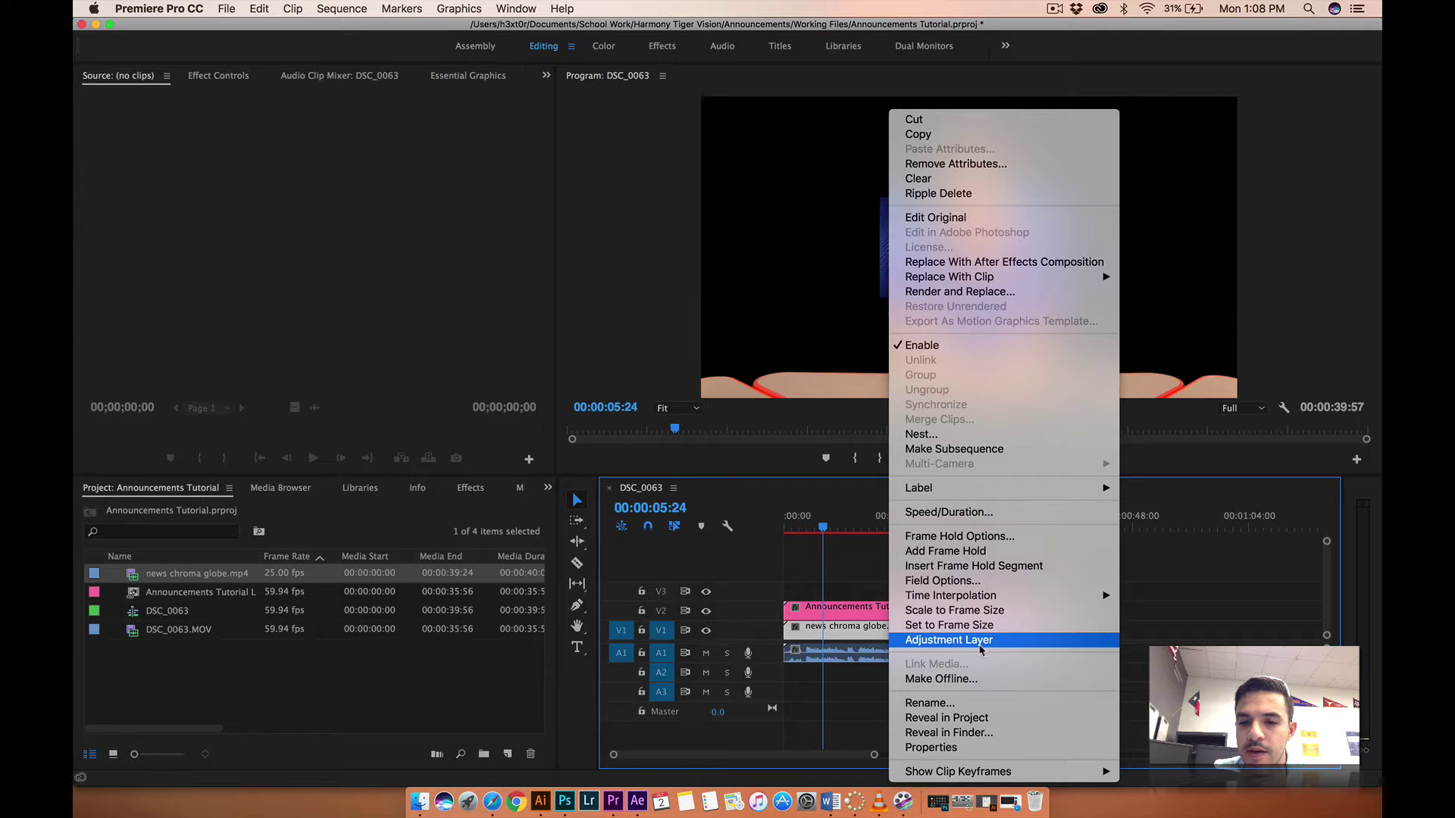
mouse_move(997, 602)
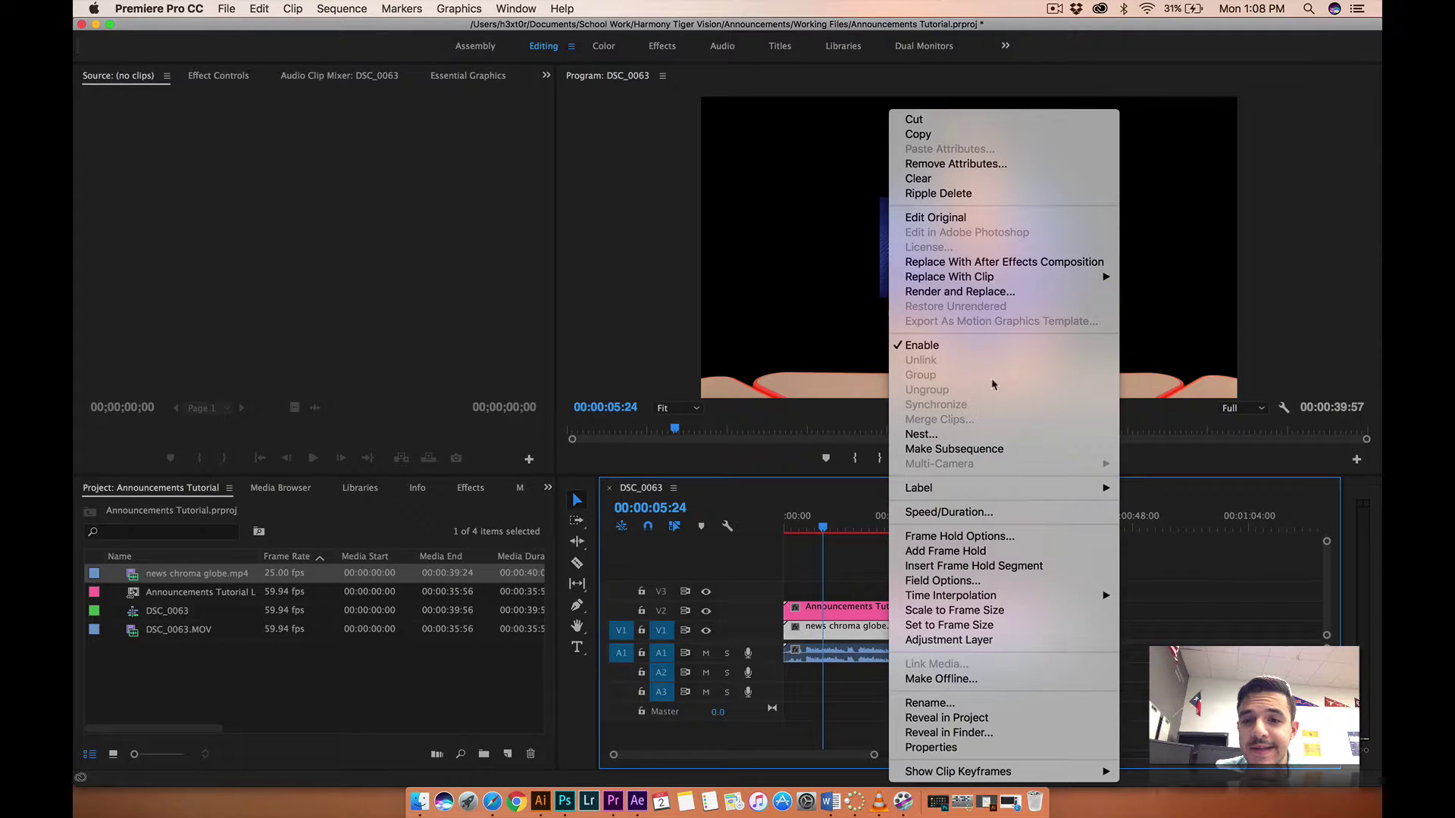
mouse_move(990, 492)
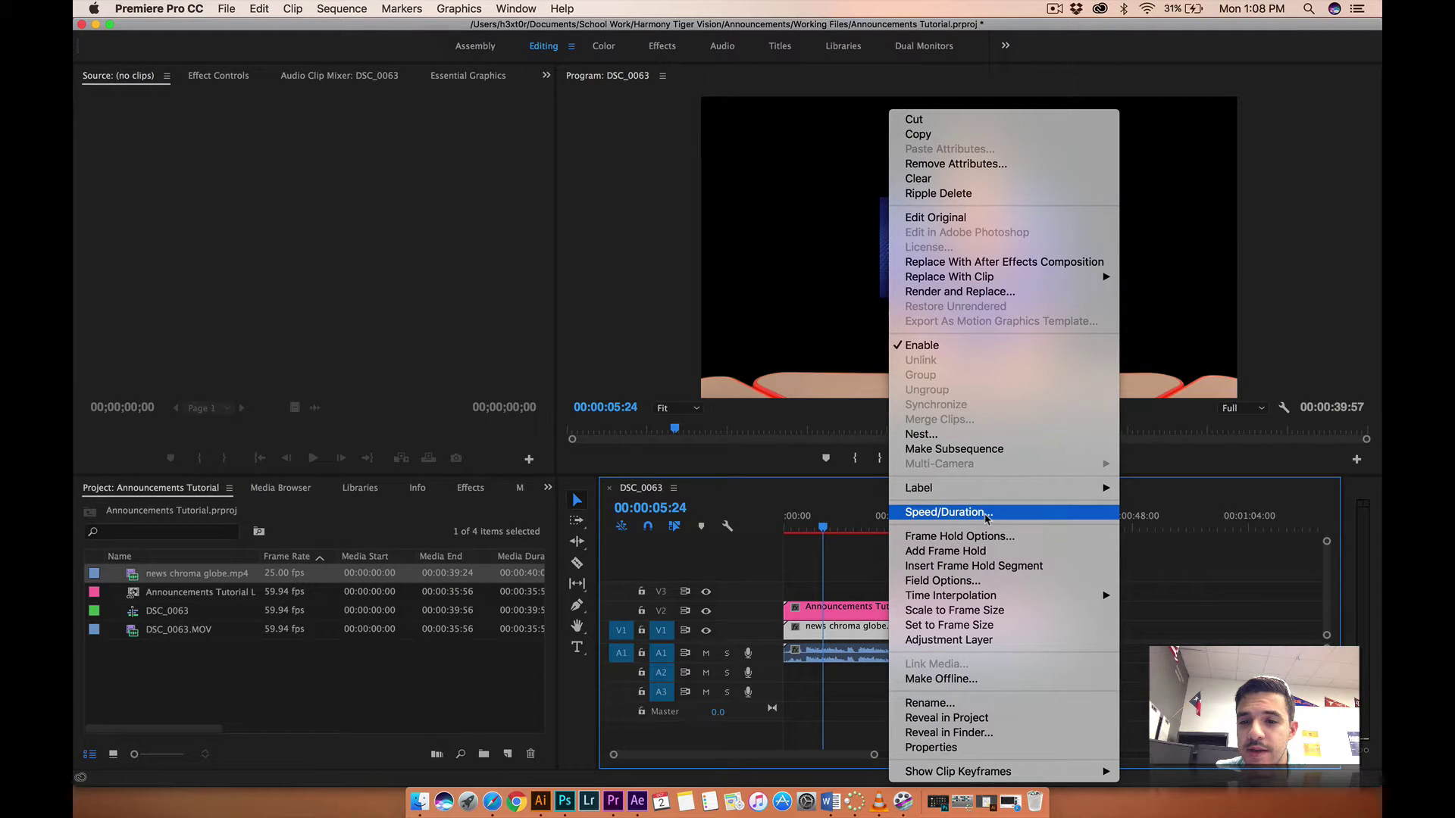
left_click(1000, 616)
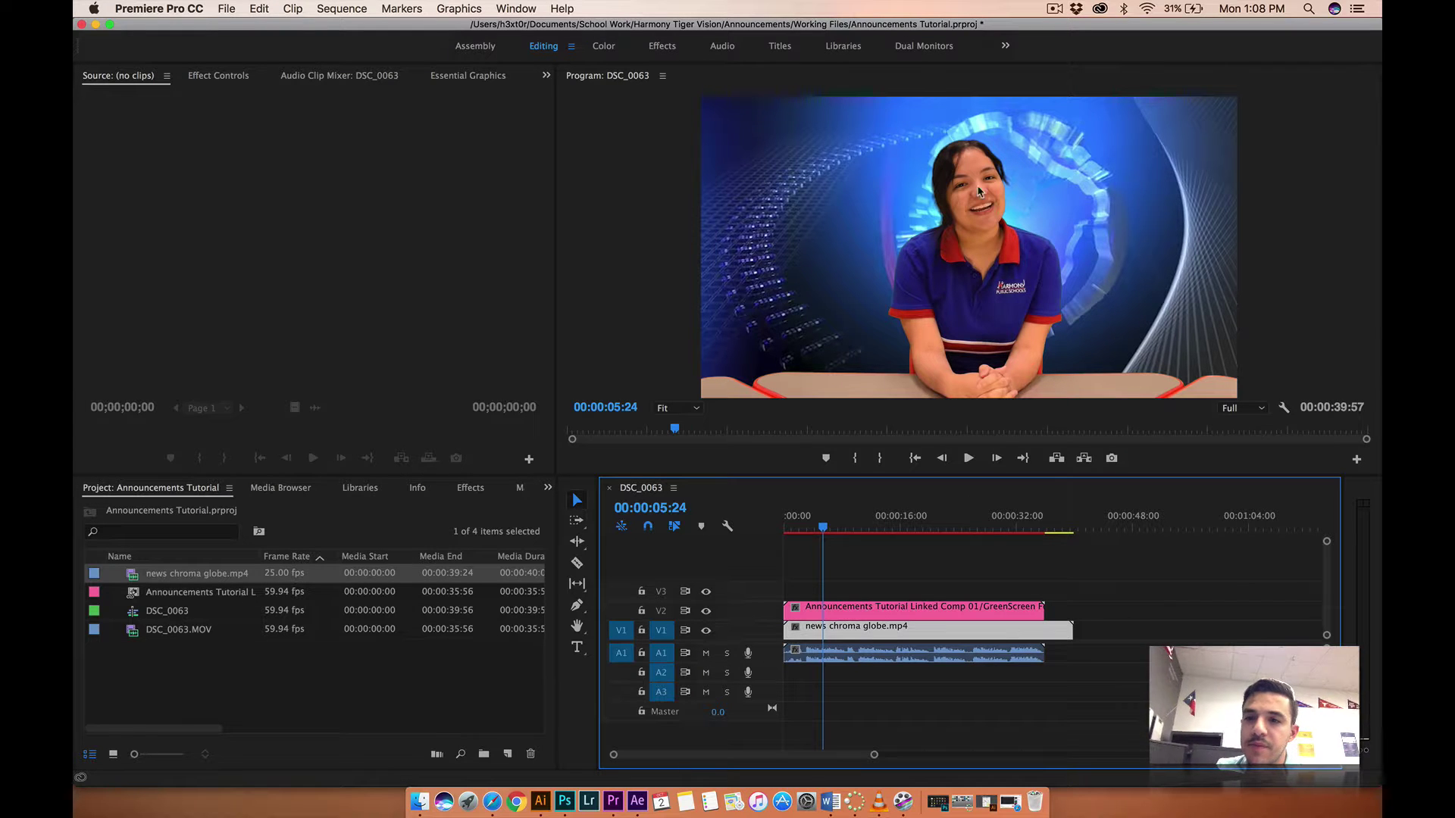
Step: Play the sequence from the start to check the presenter against the full-frame globe background
left_click_drag(822, 528, 773, 534)
key("space")
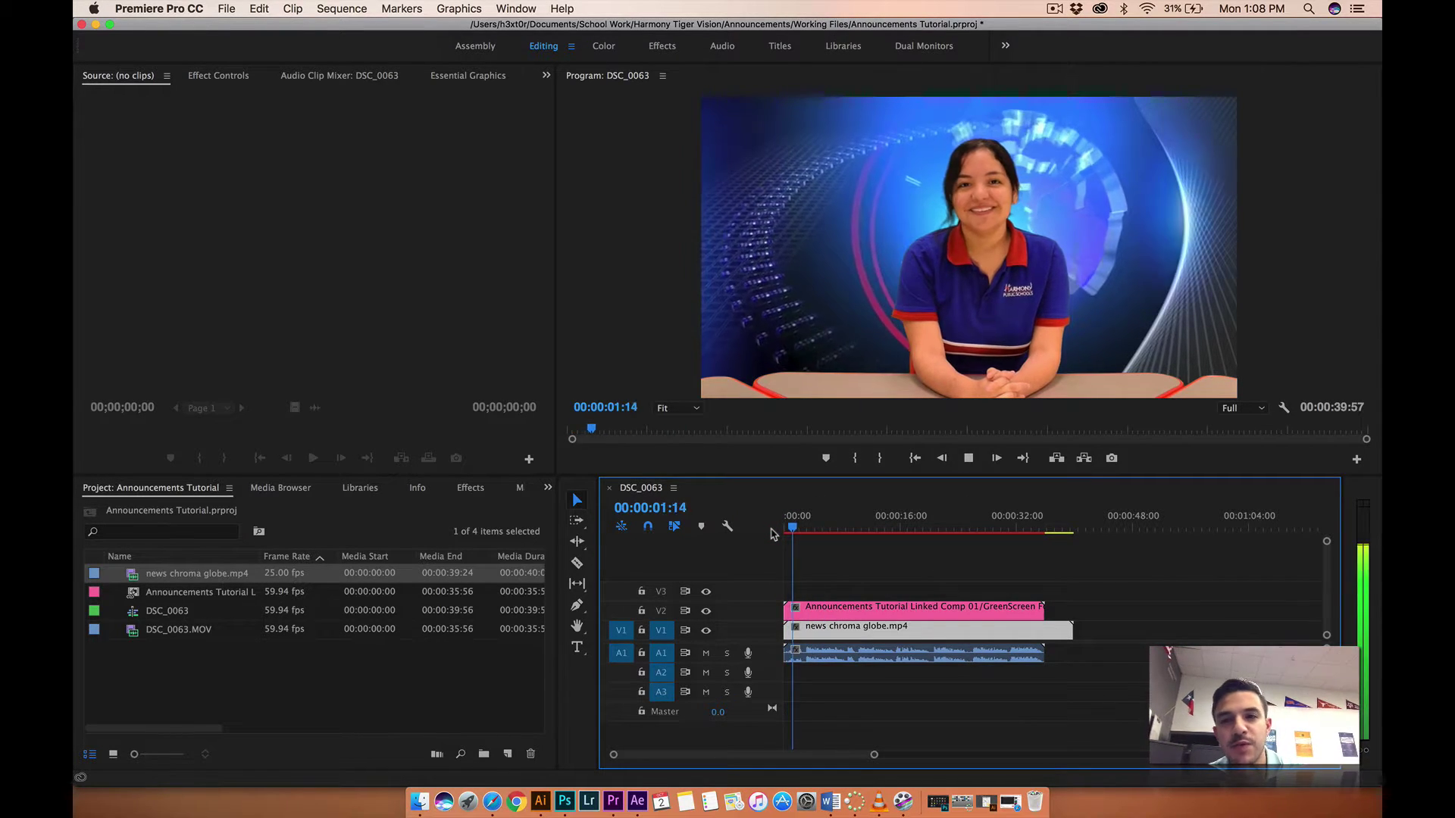
key("space")
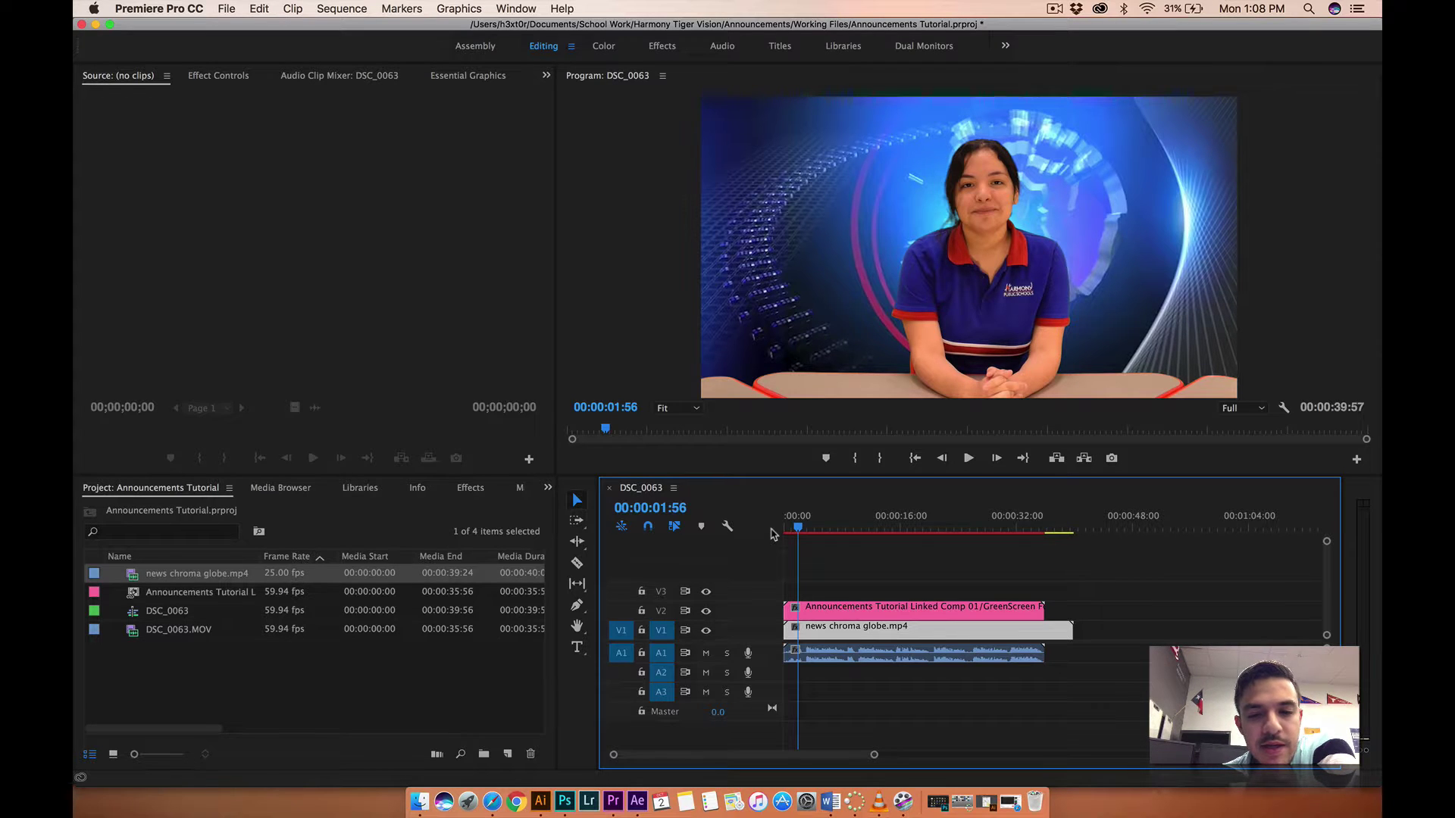
key("space")
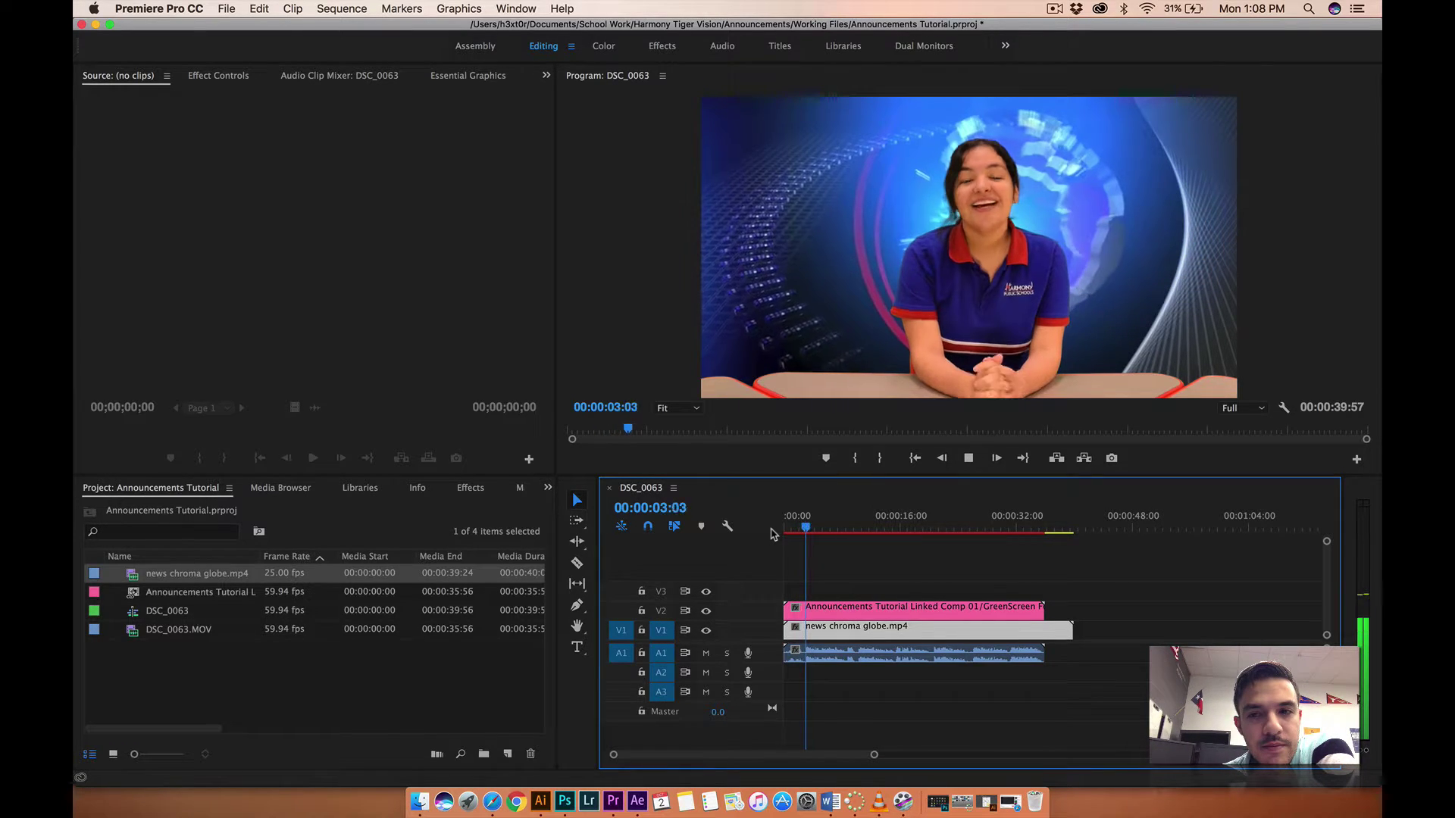
key("space")
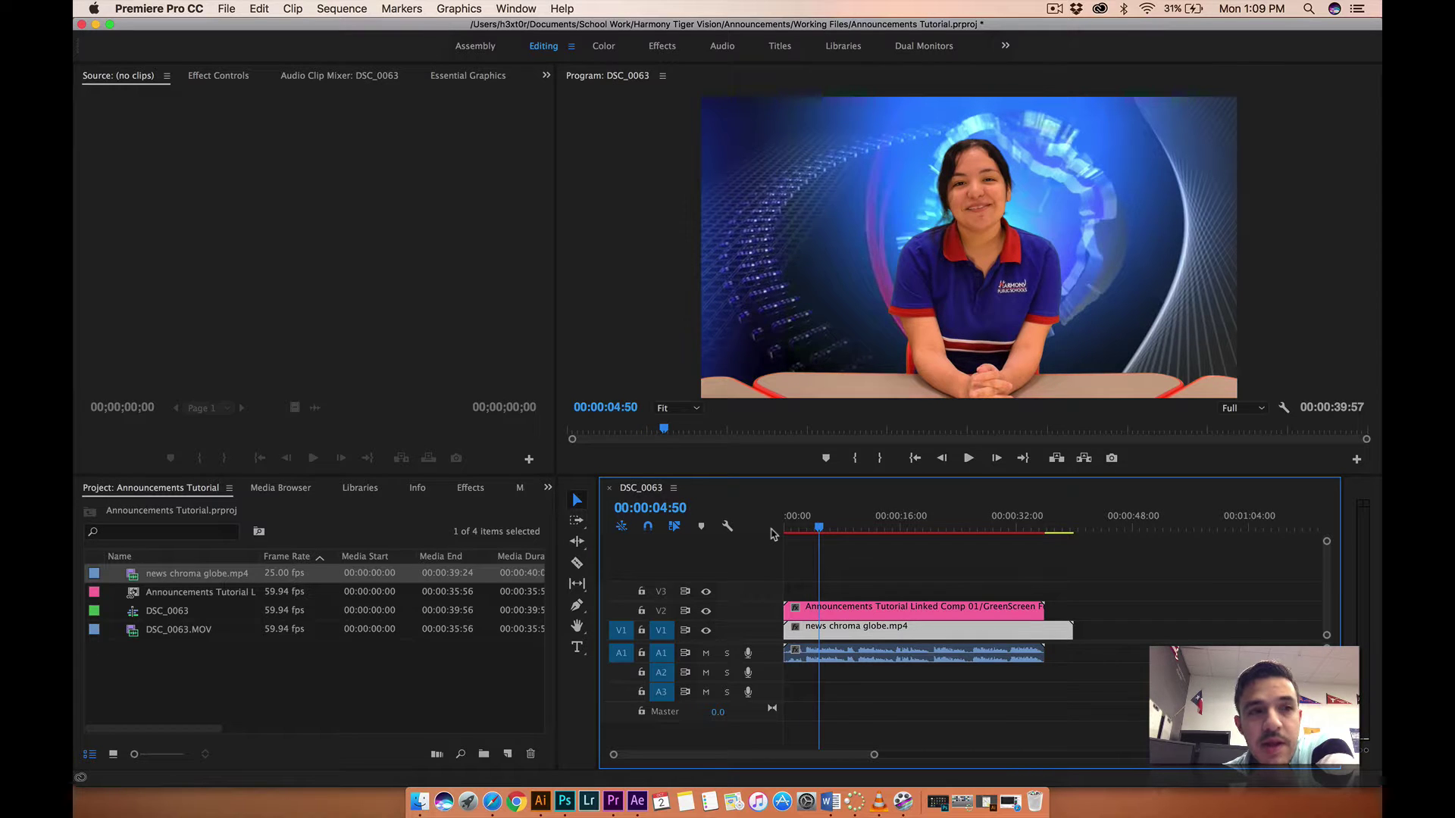
left_click(841, 585)
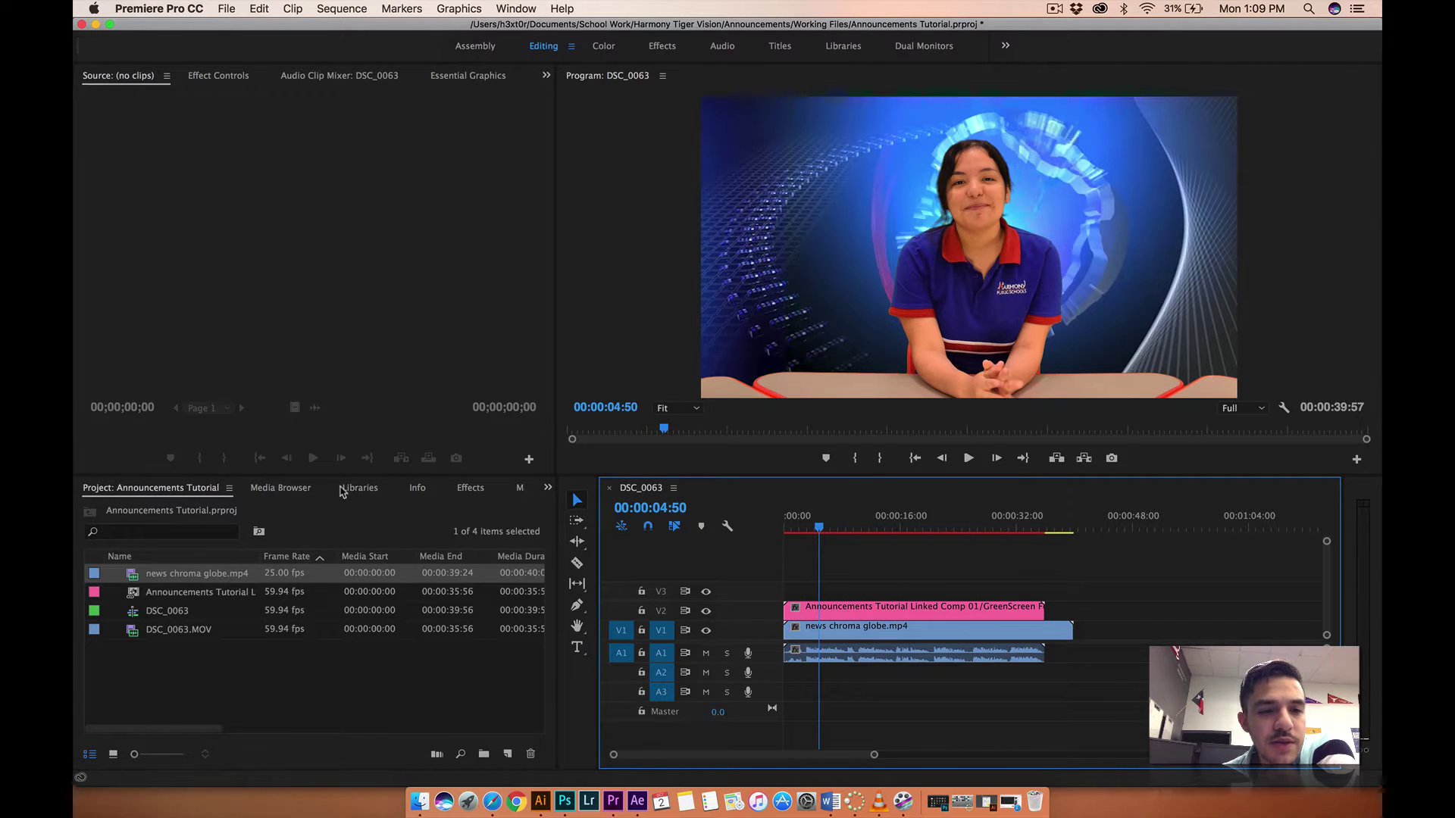
Step: Search the effects for "Noise" and apply Adaptive Noise Reduction to the DSC_0063.MOV audio clip on track A1
left_click(469, 489)
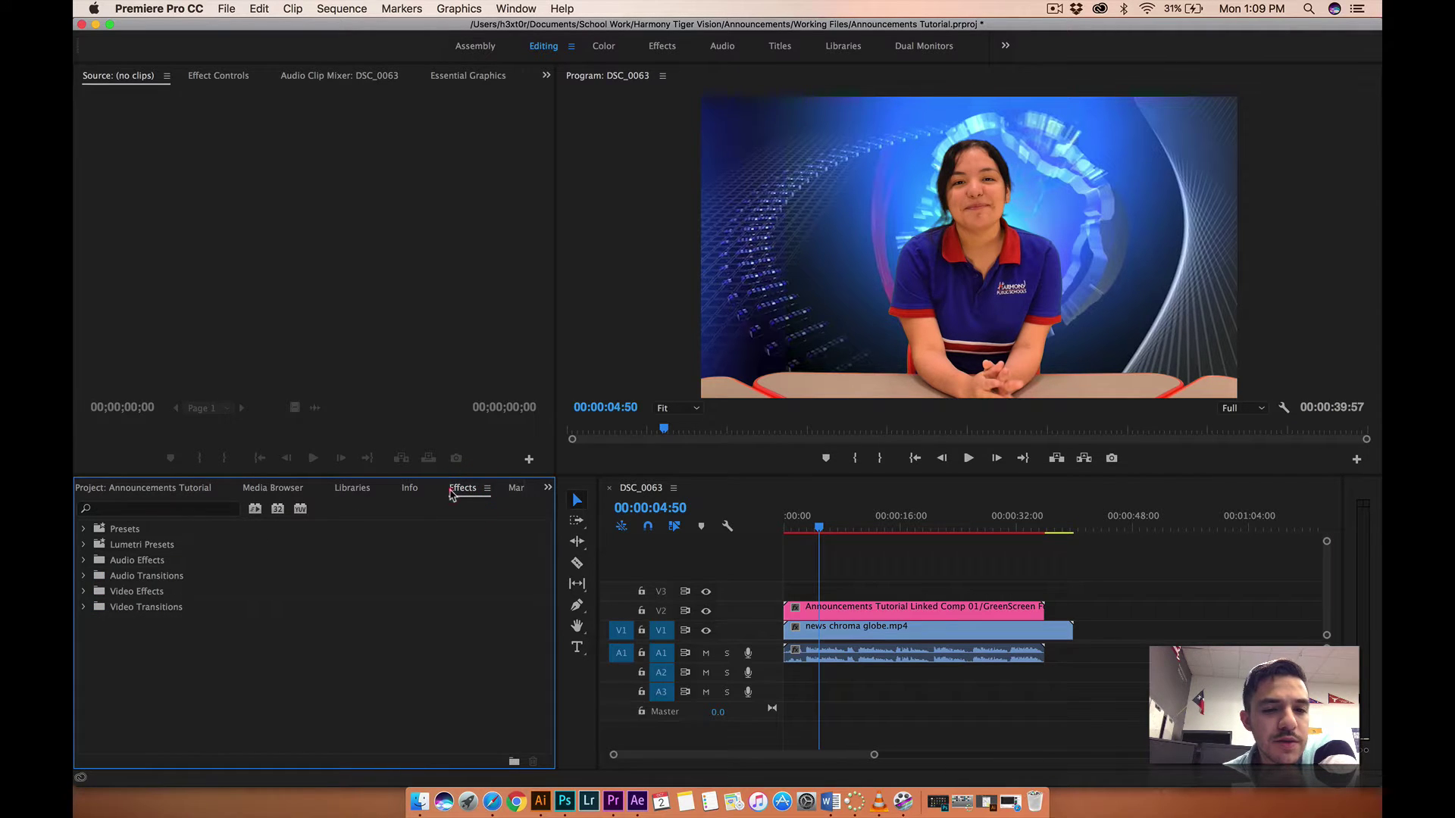
left_click(516, 8)
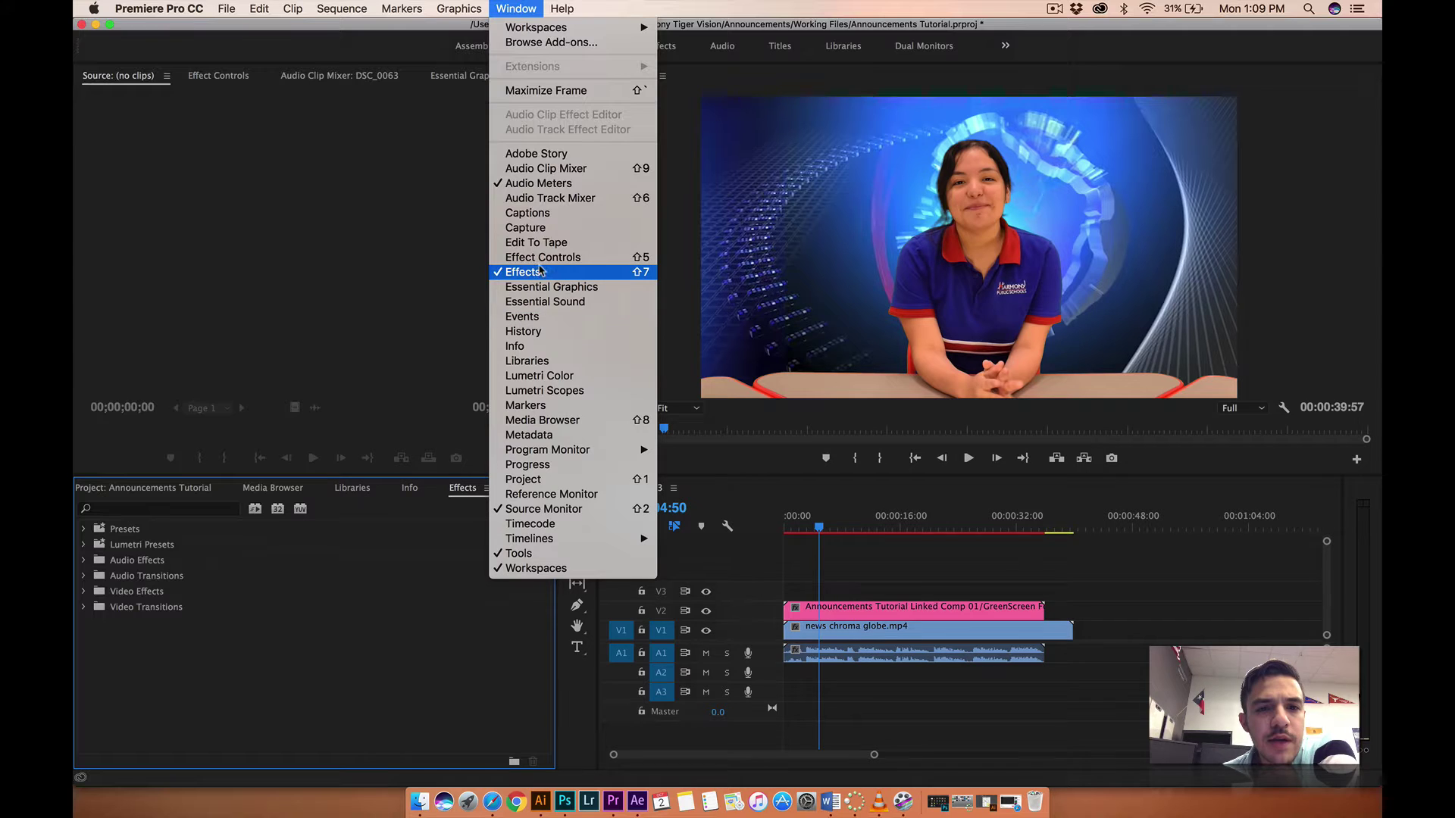
left_click(541, 273)
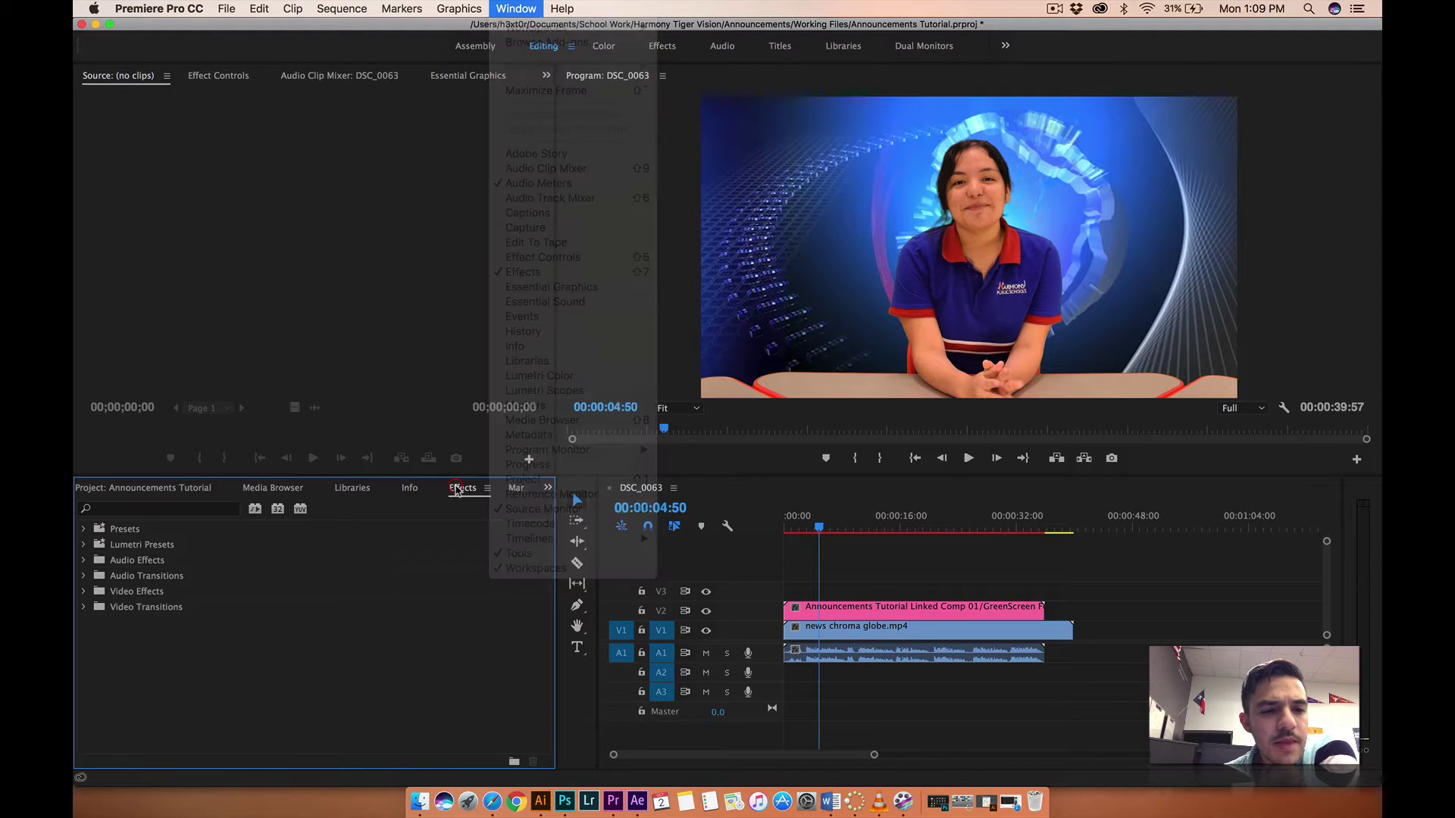
left_click(185, 511)
type("Noise")
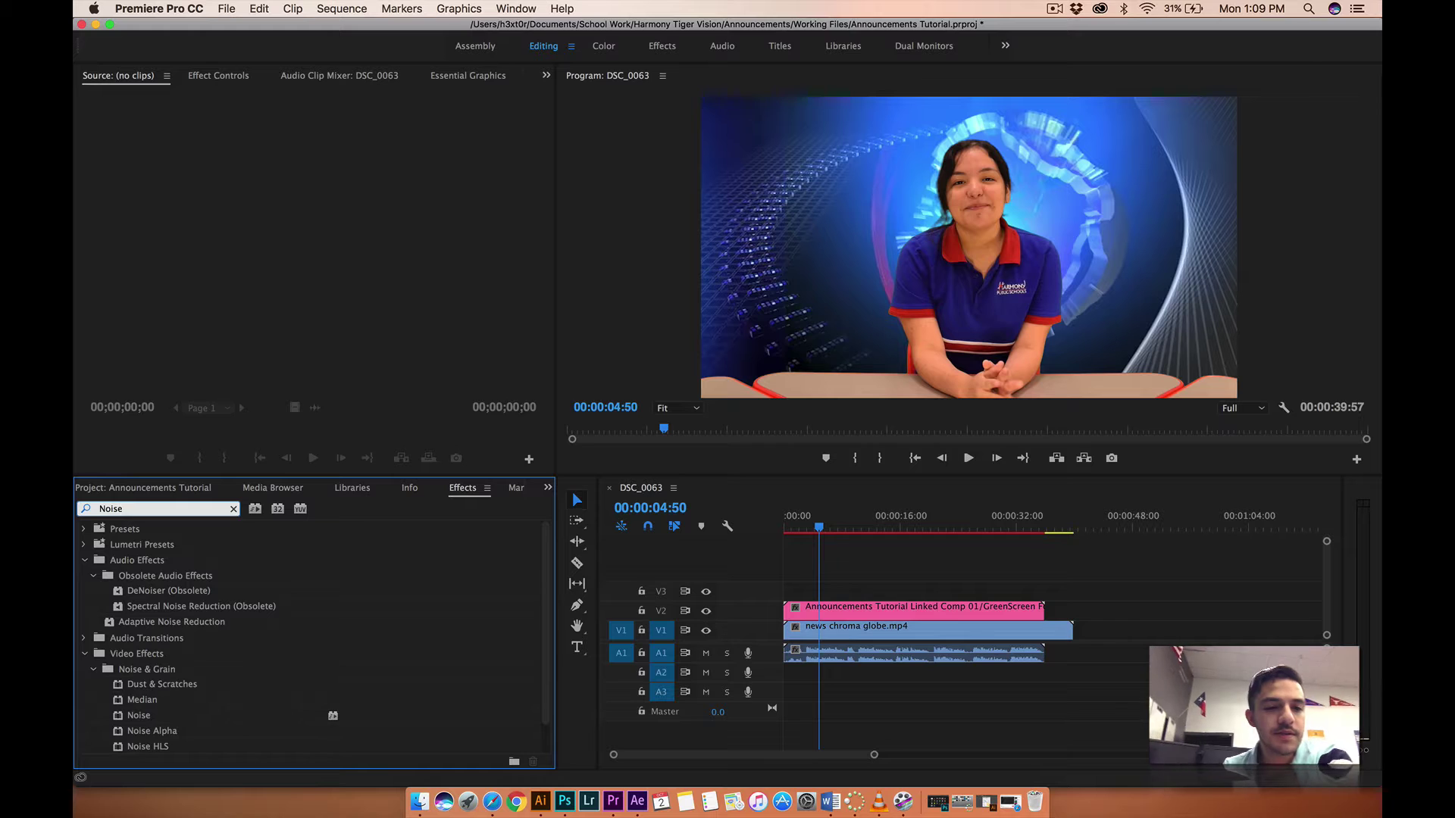
left_click(158, 623)
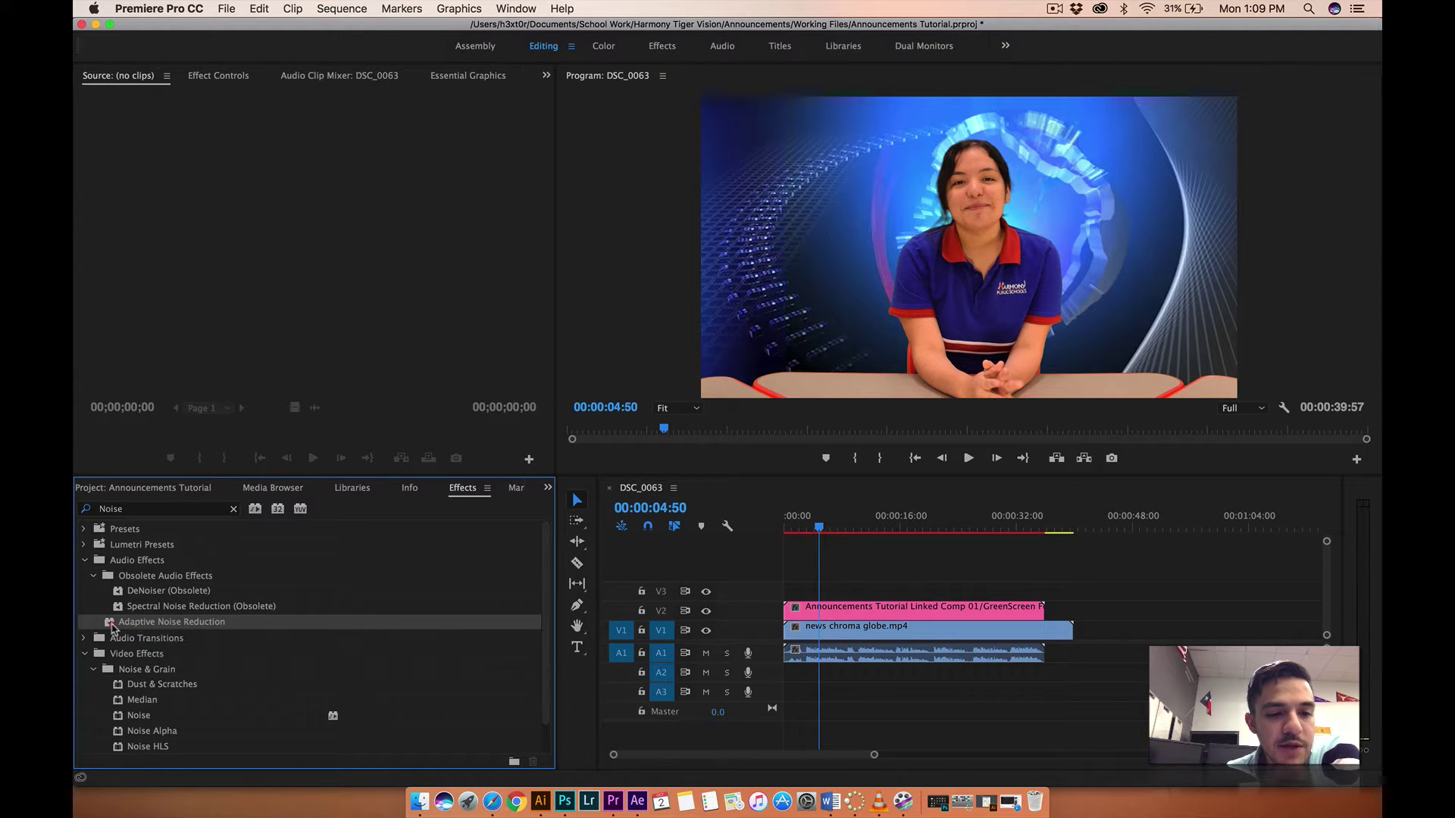
left_click_drag(688, 543, 830, 653)
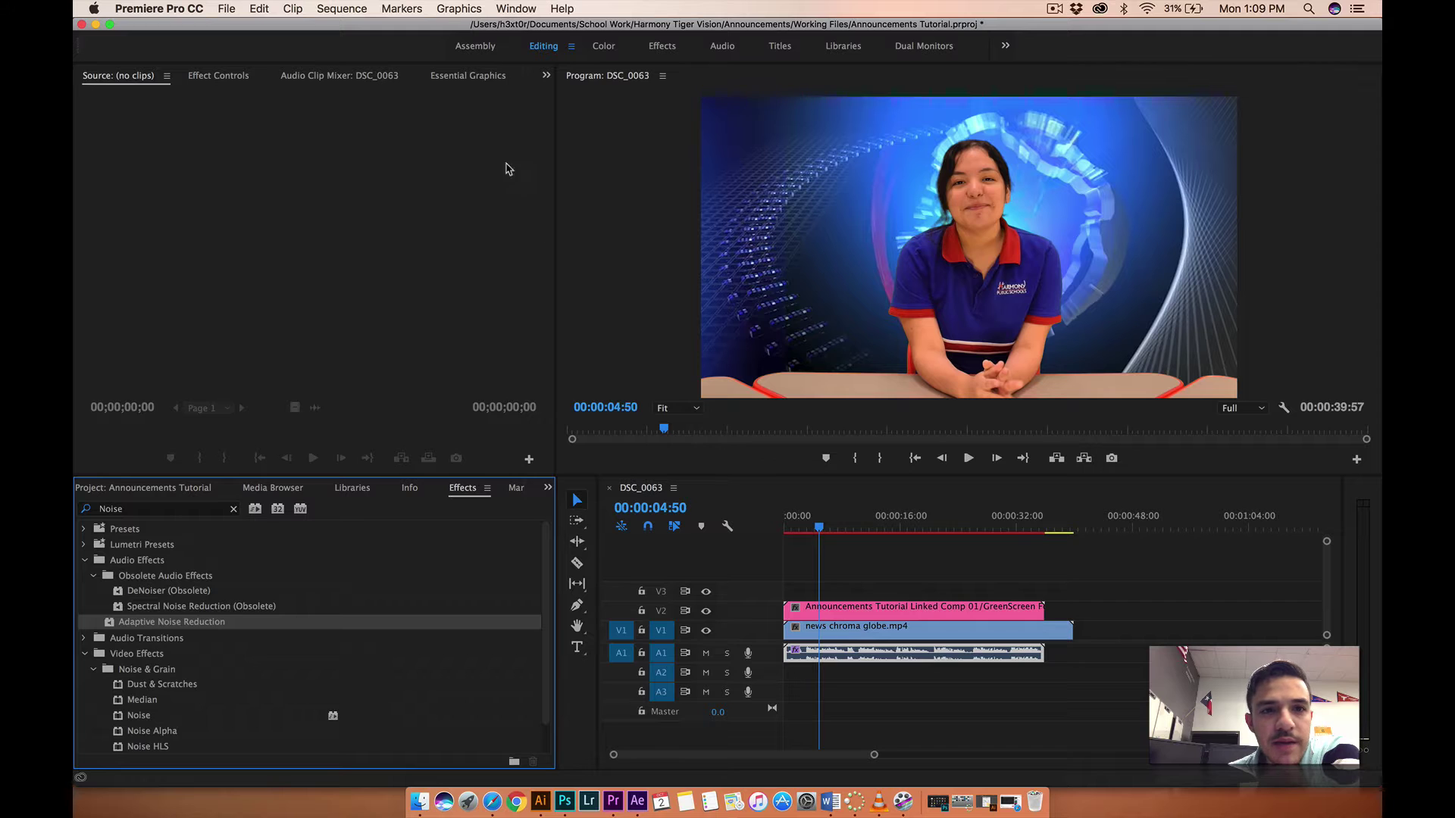
Step: Show the audio clip's effect settings and play on from 00:00:04:50 to listen to the Adaptive Noise Reduction
left_click(227, 78)
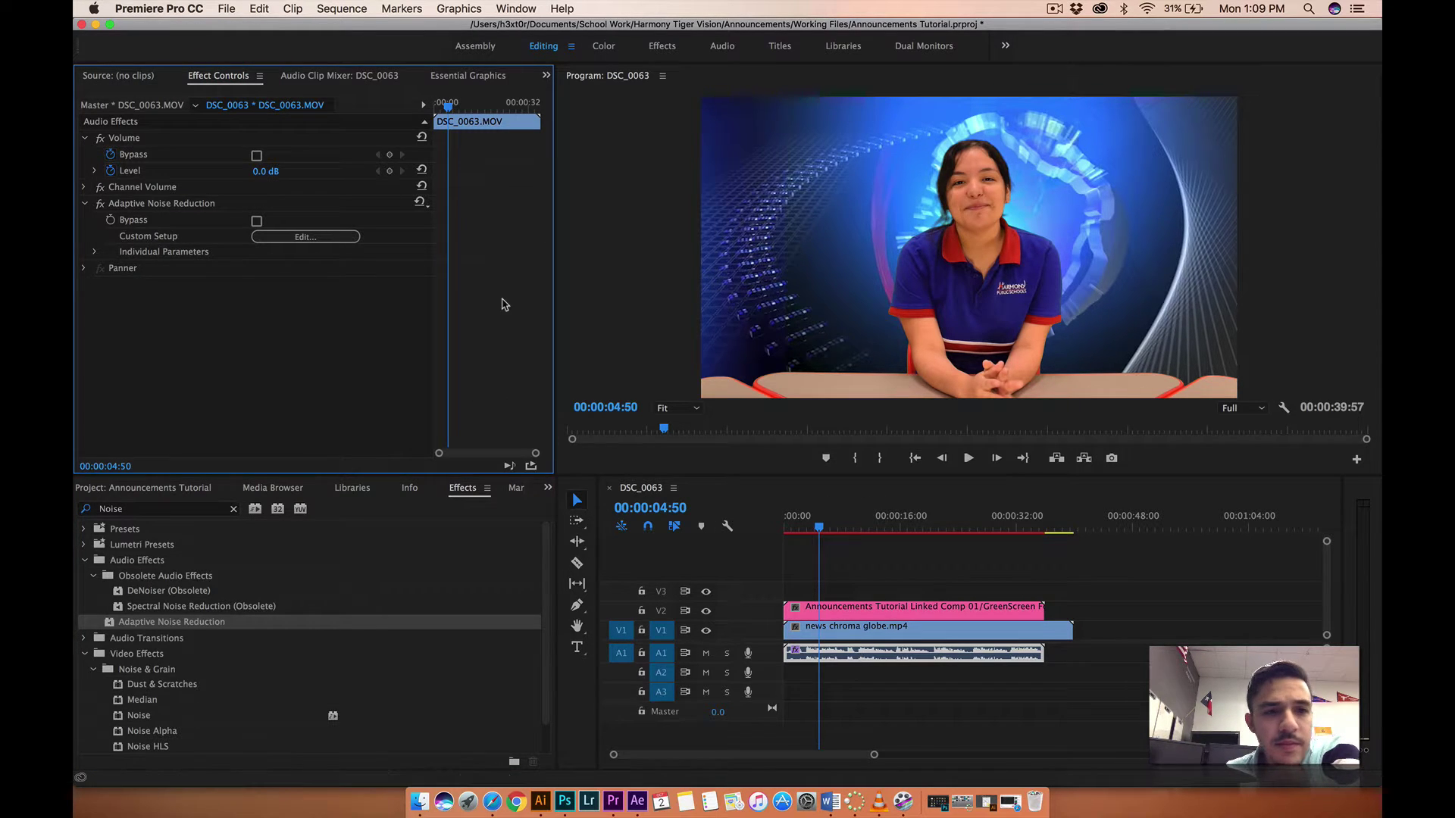
left_click(144, 204)
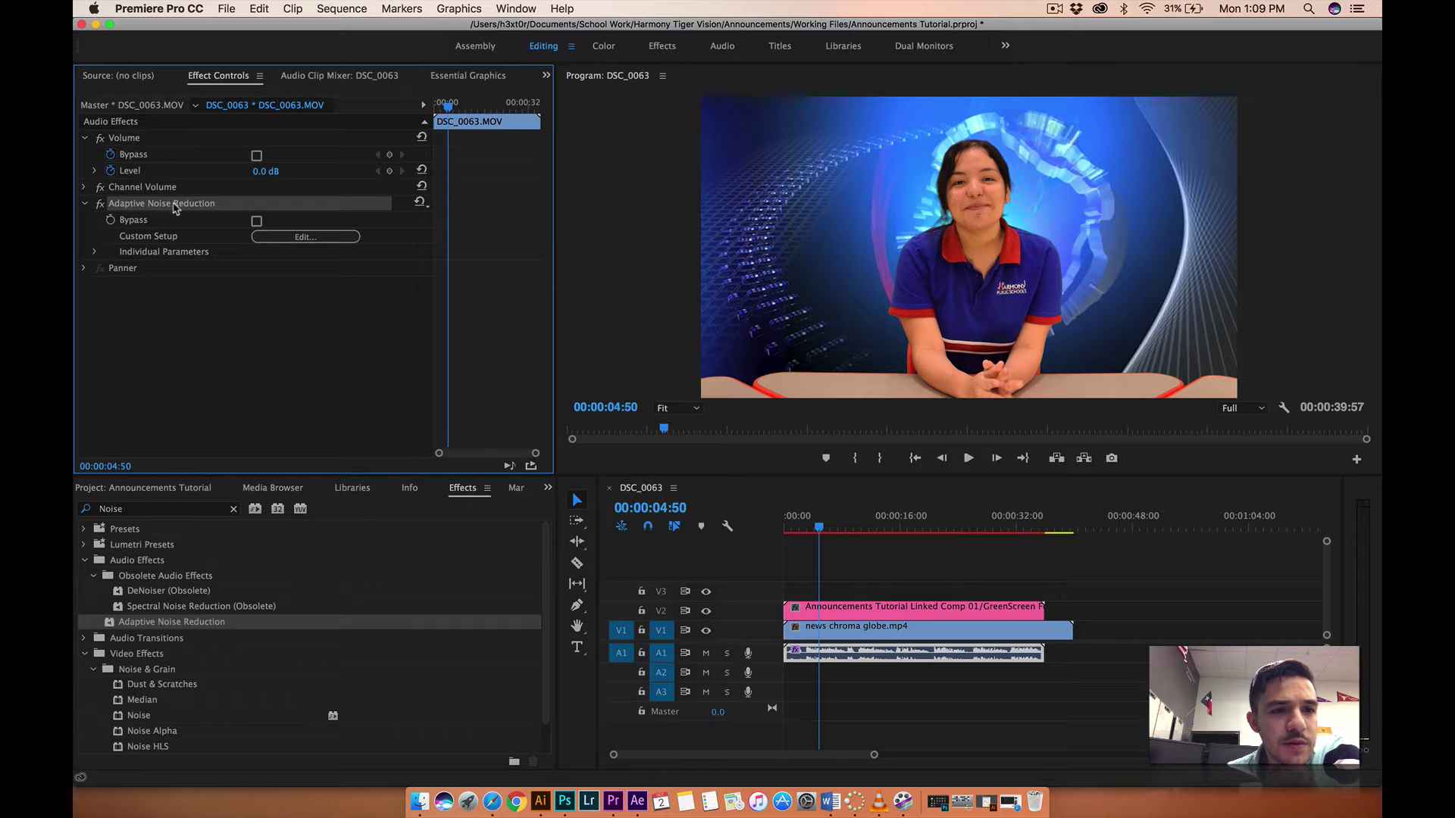
left_click(820, 529)
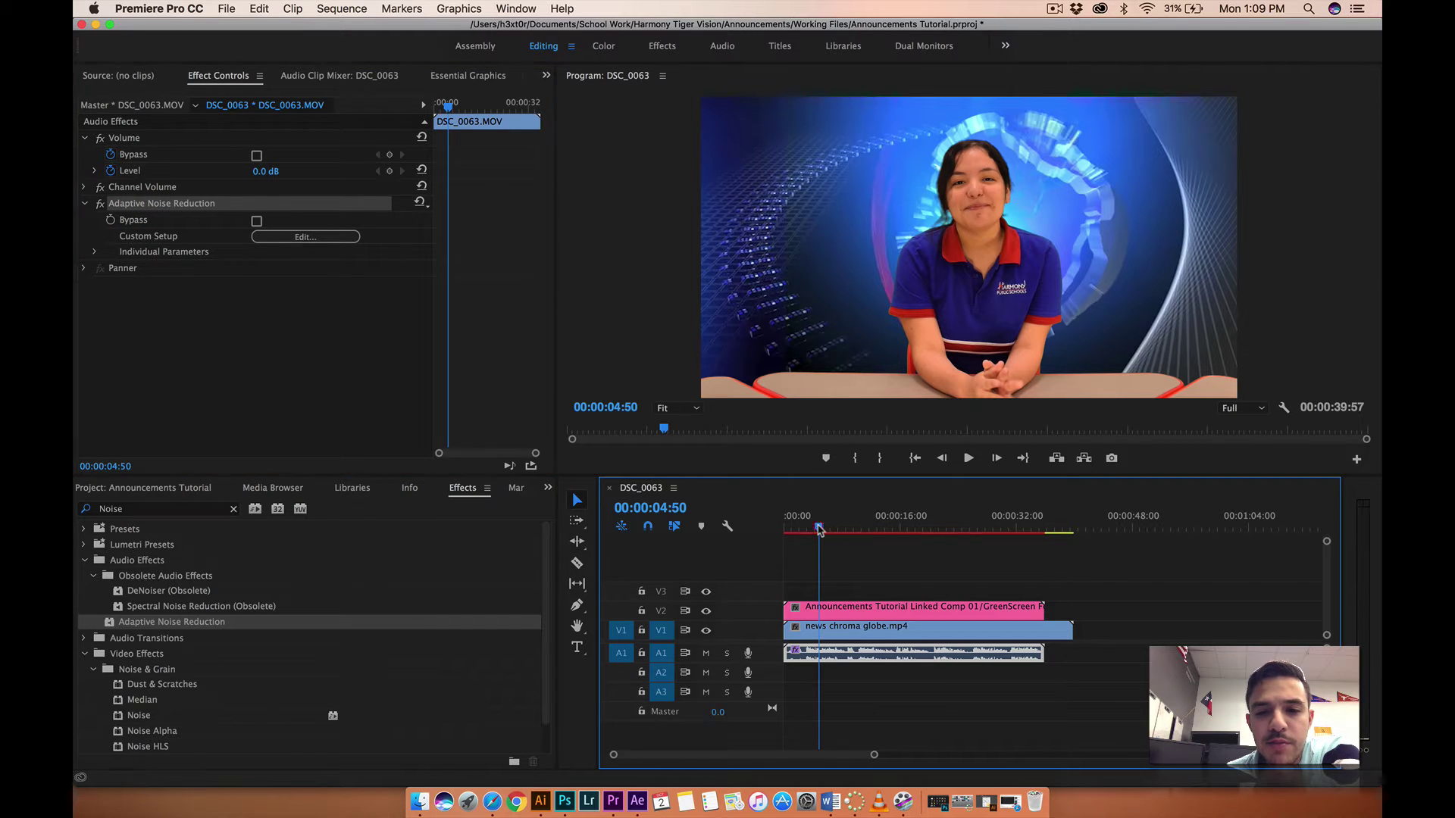
key("space")
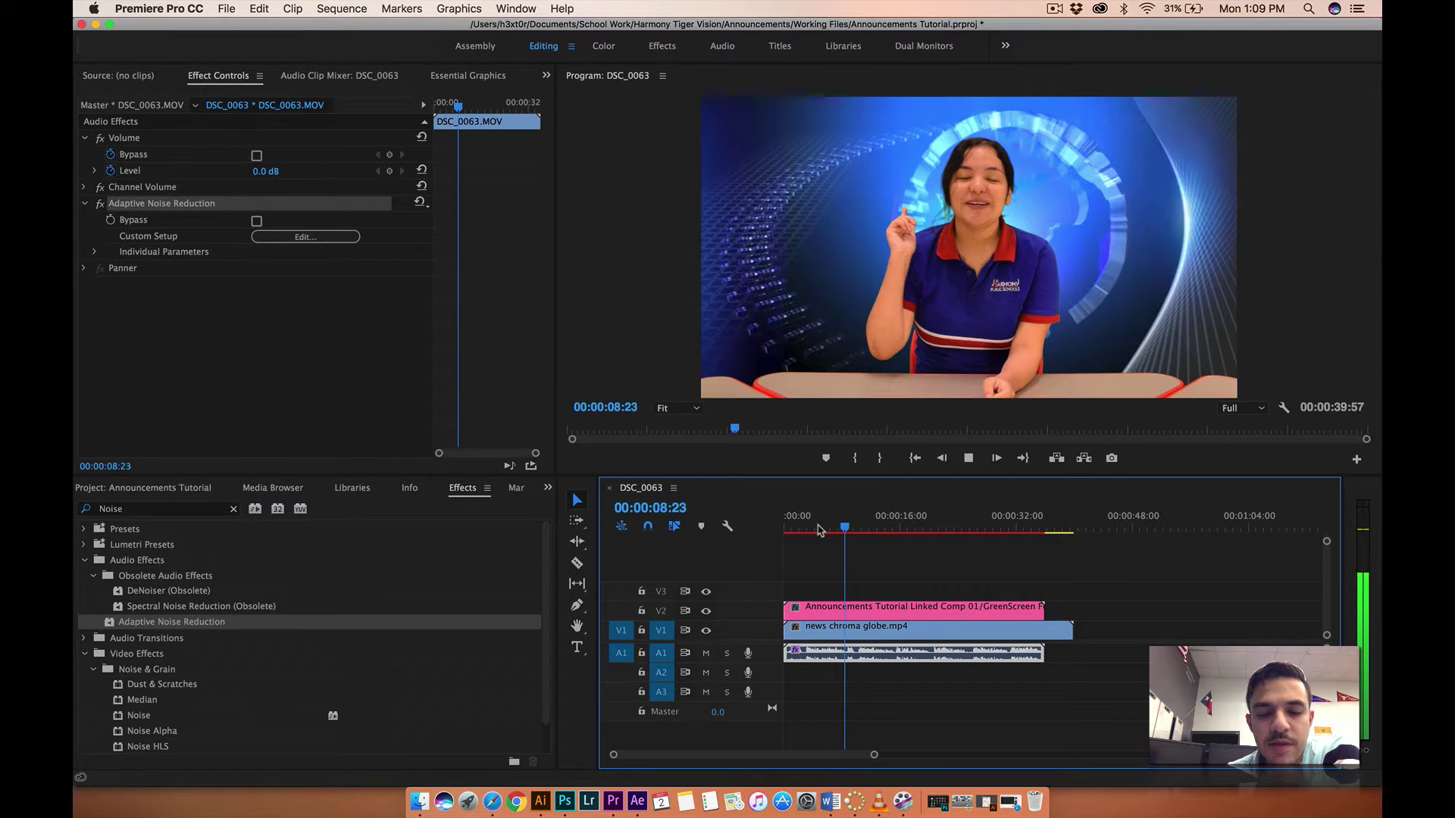
key("space")
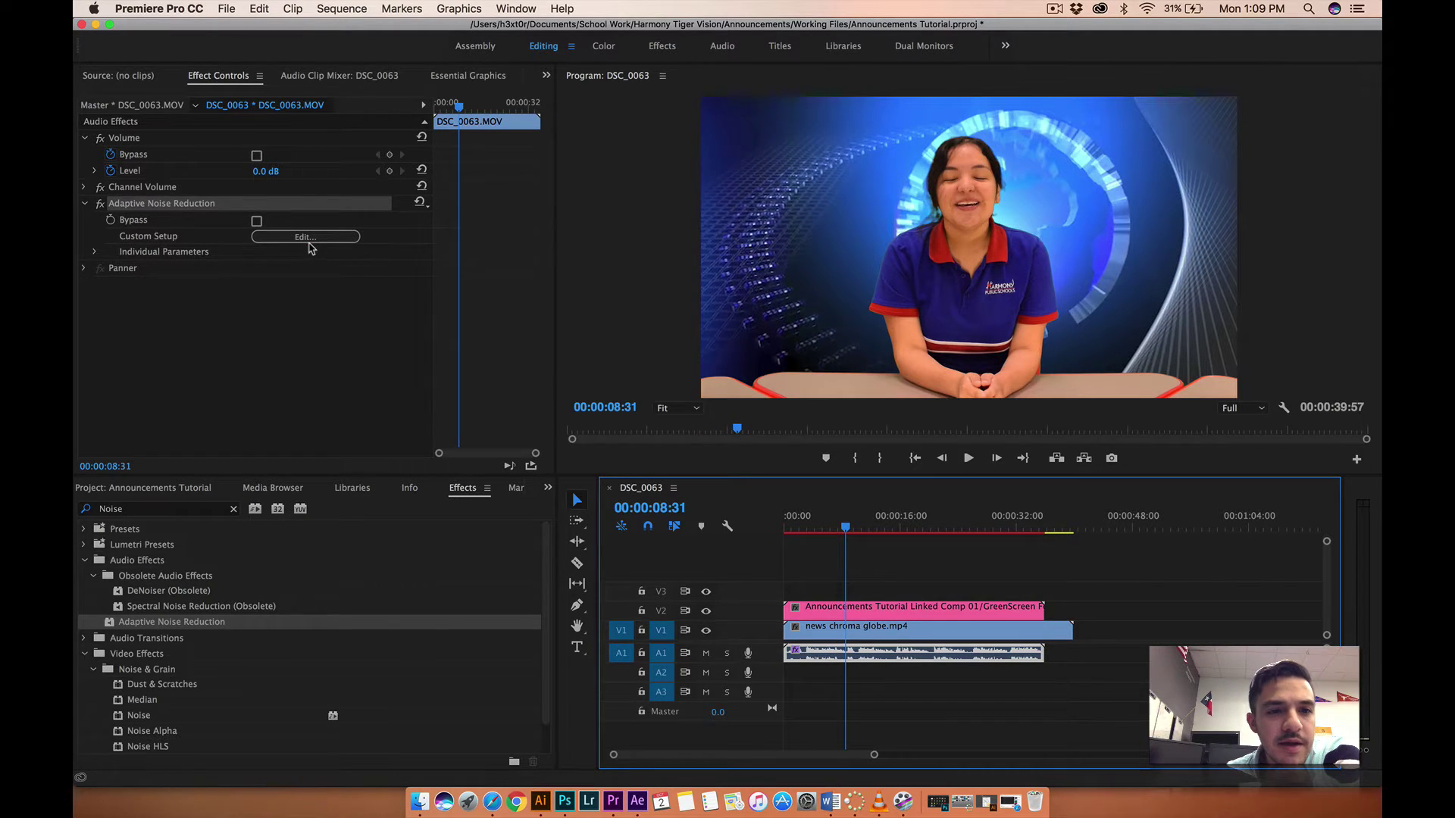
Step: Try the Heavy and Light Noise Reduction presets in the Adaptive Noise Reduction setup, return to (Default), and close it
left_click(310, 241)
left_click(308, 241)
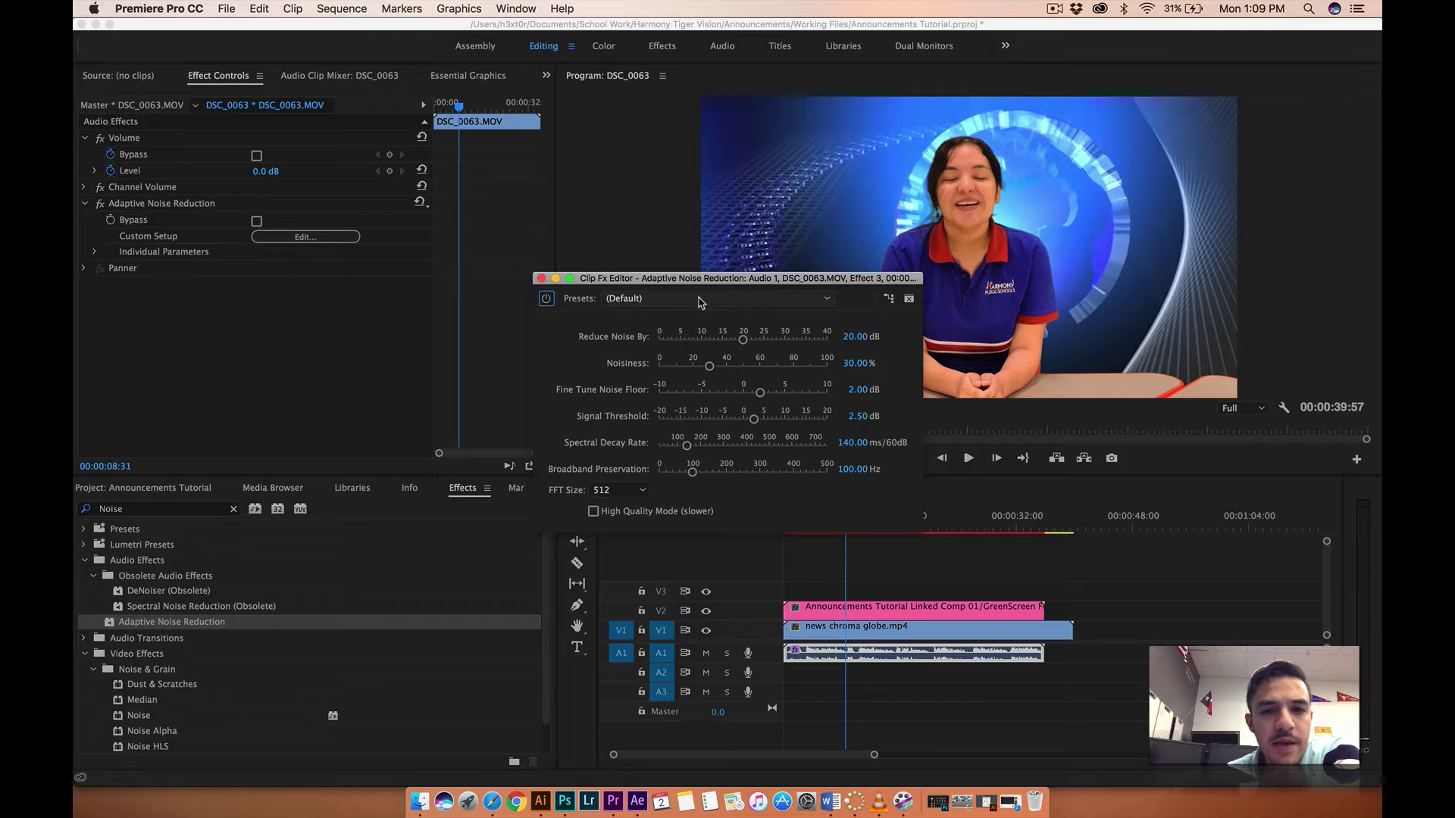
left_click(659, 298)
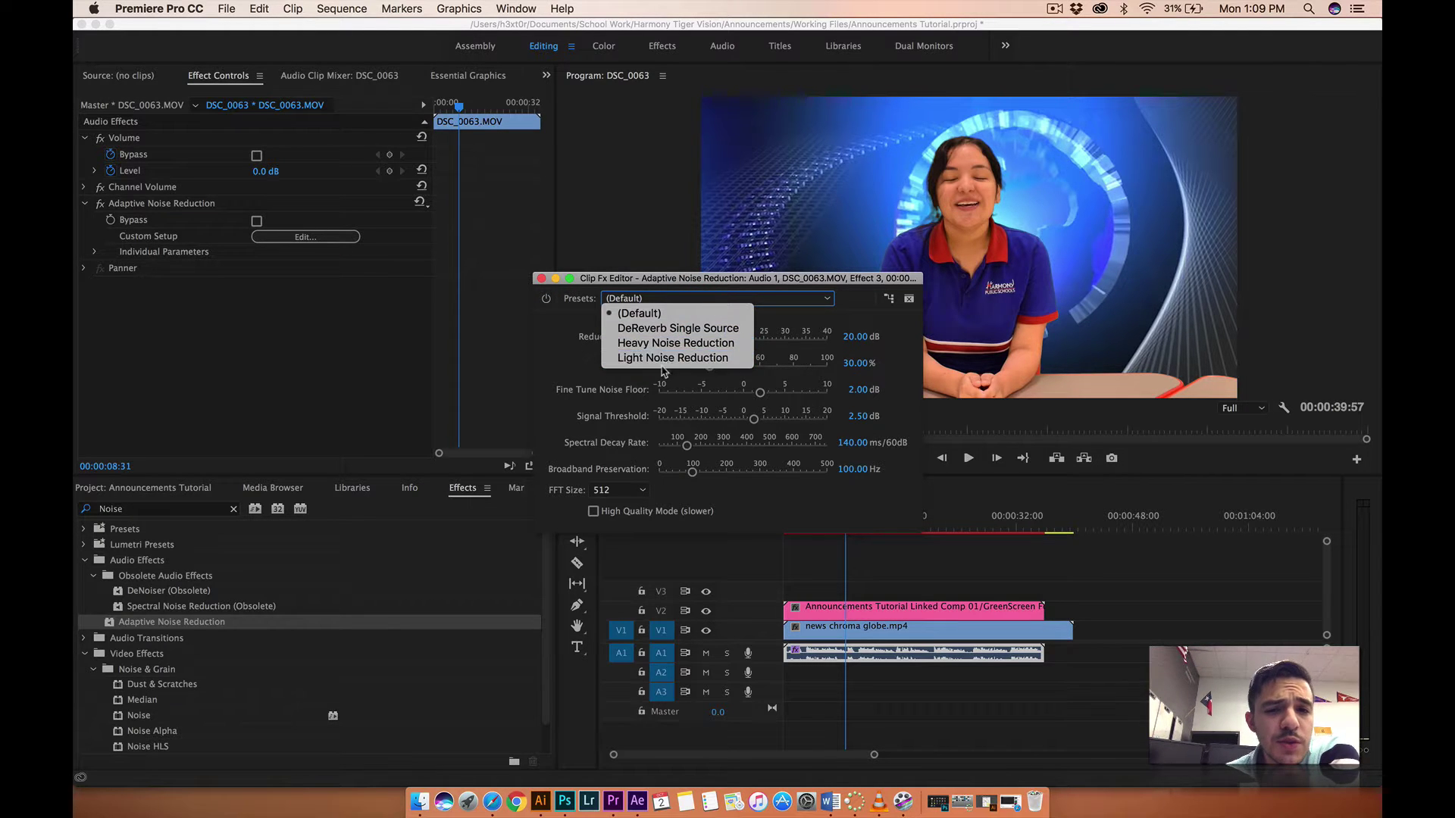
left_click(677, 342)
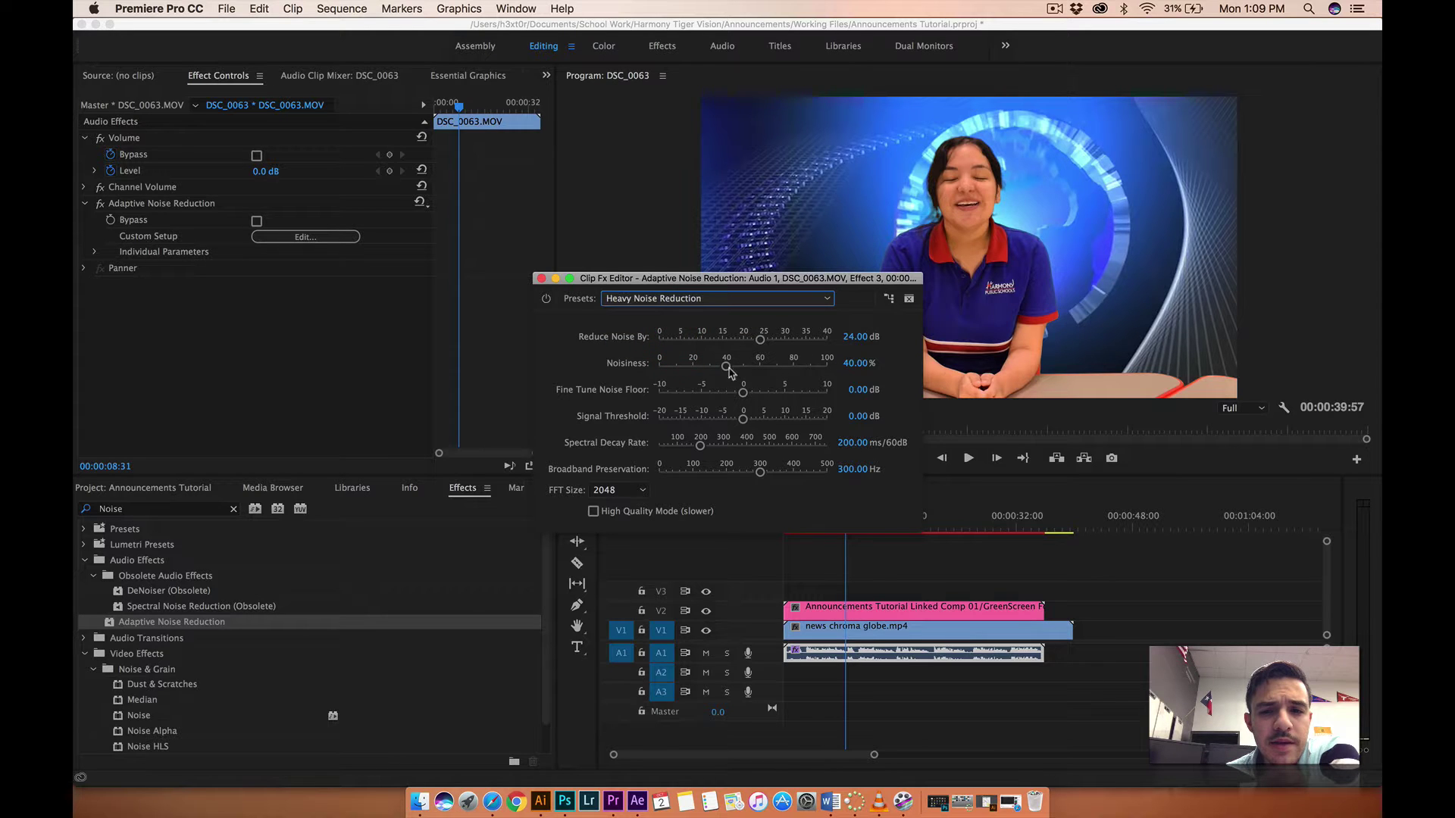
left_click(677, 299)
left_click(661, 360)
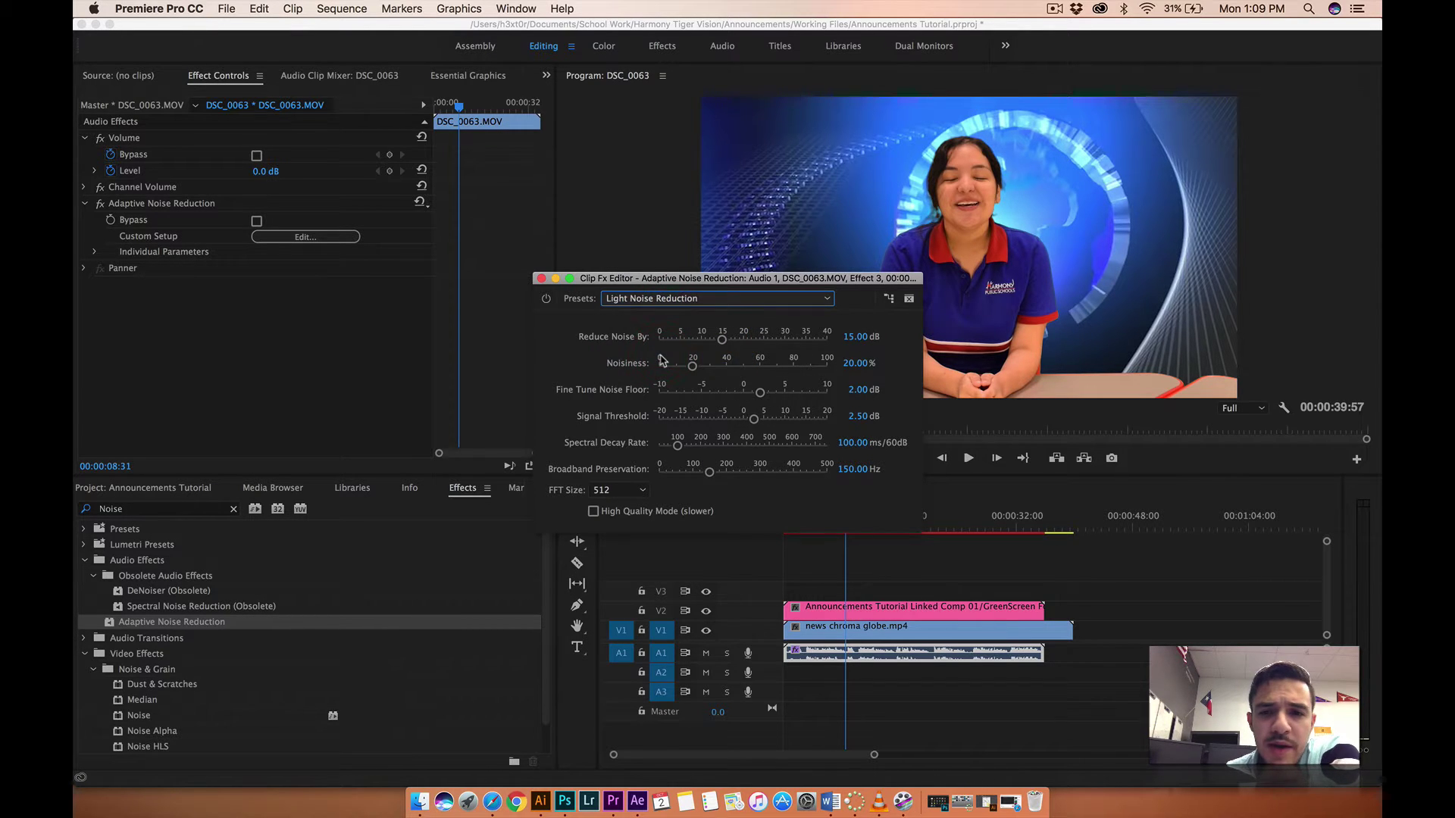
left_click(637, 299)
left_click(637, 304)
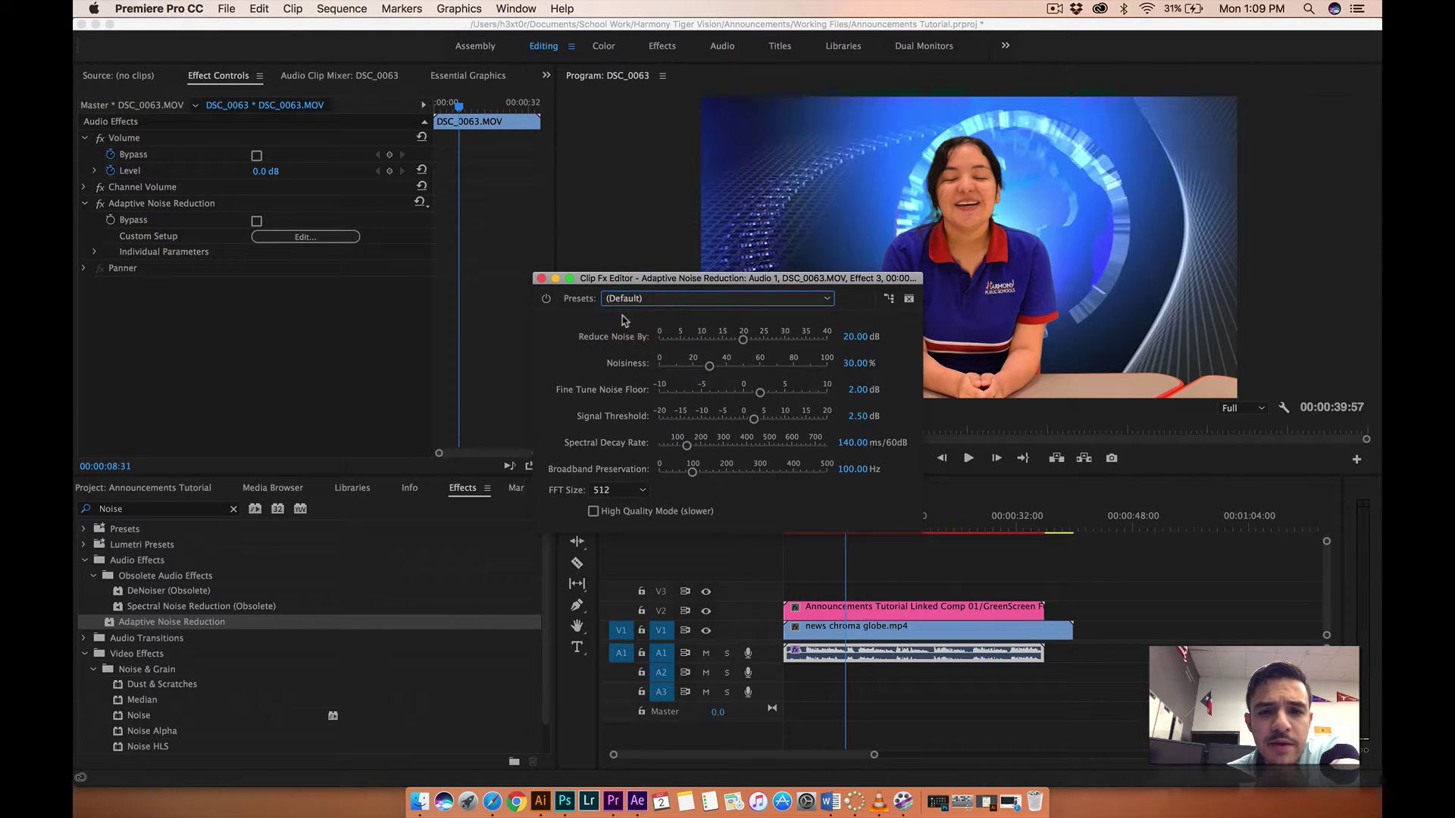
left_click(541, 279)
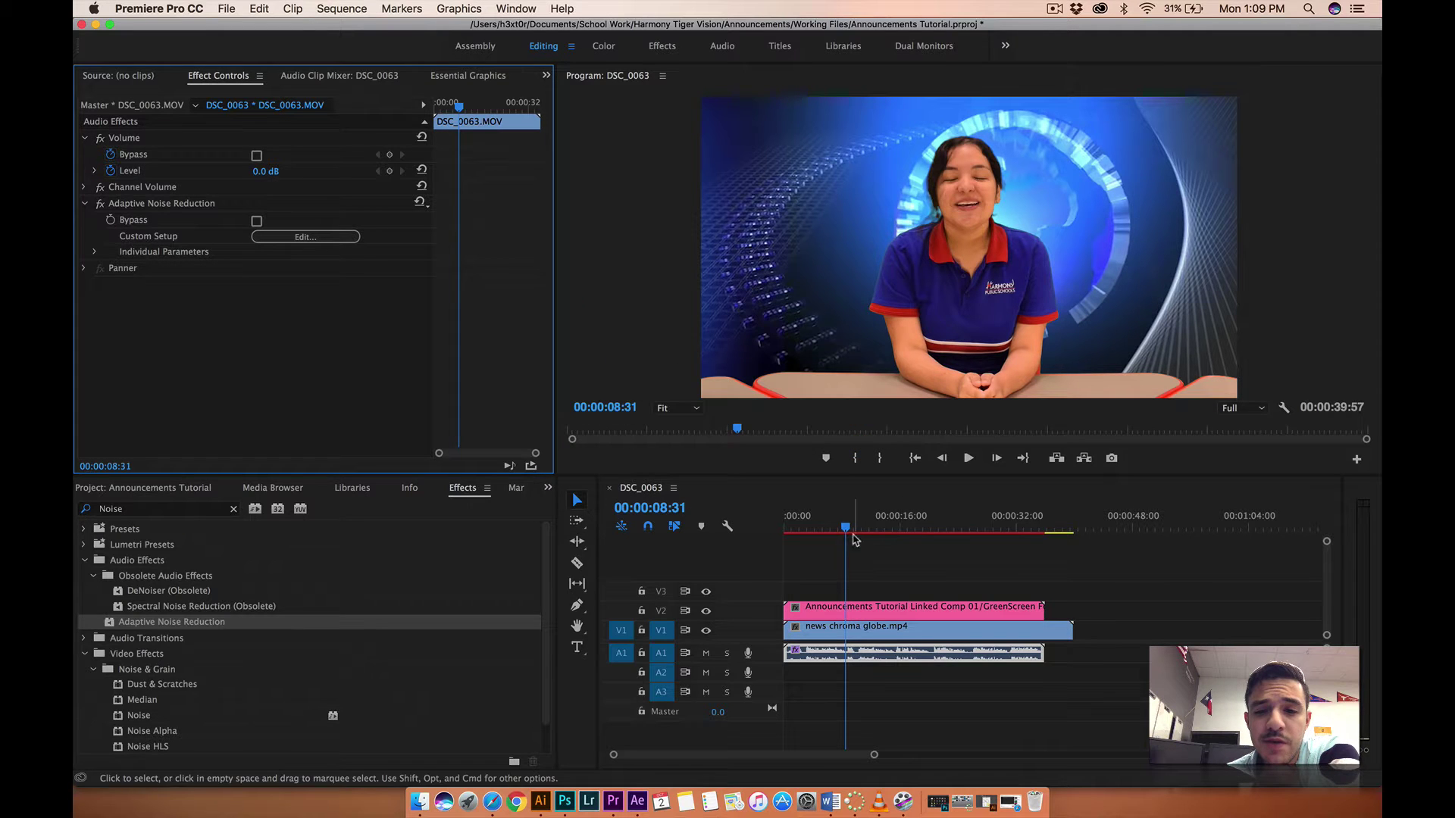
Step: Return to the sequence start and trim the end of news chroma globe.mp4 on V1 to match the V2 clip's end
left_click(786, 531)
left_click(785, 531)
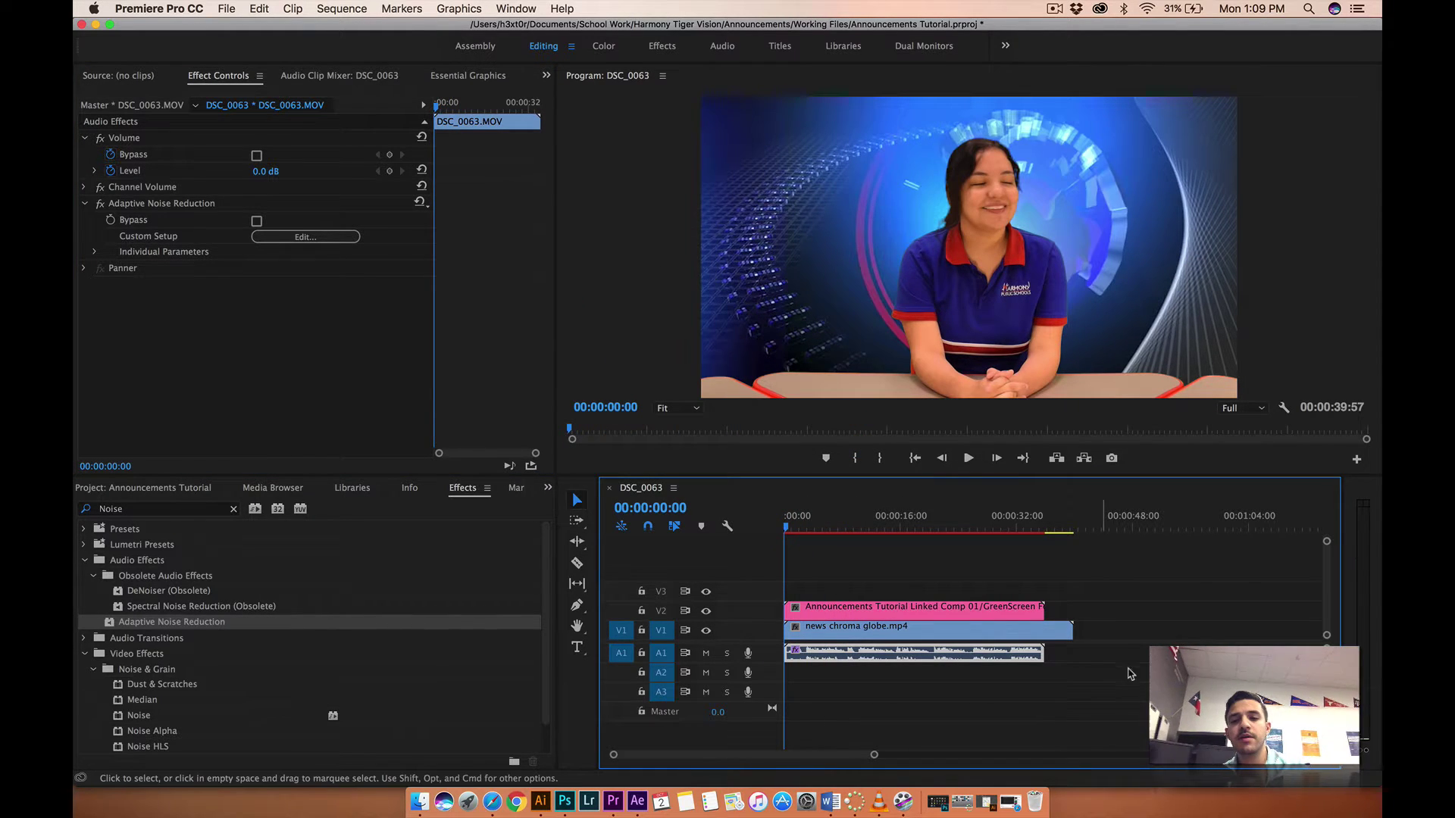
left_click_drag(1071, 629, 1043, 629)
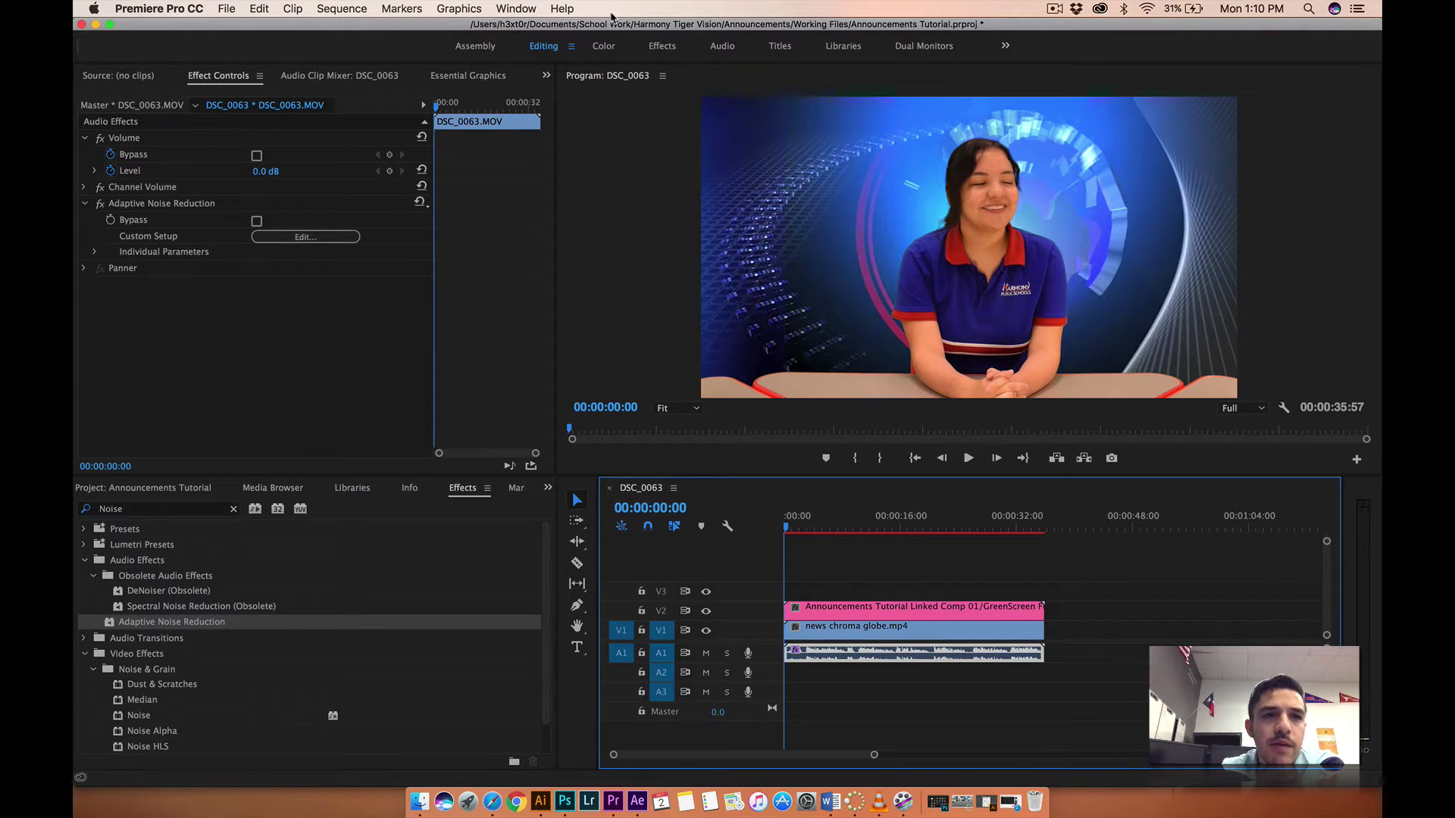
Step: Save the project and render the sequence's video previews, moving the progress window toward the middle of the screen
left_click(231, 9)
left_click(260, 144)
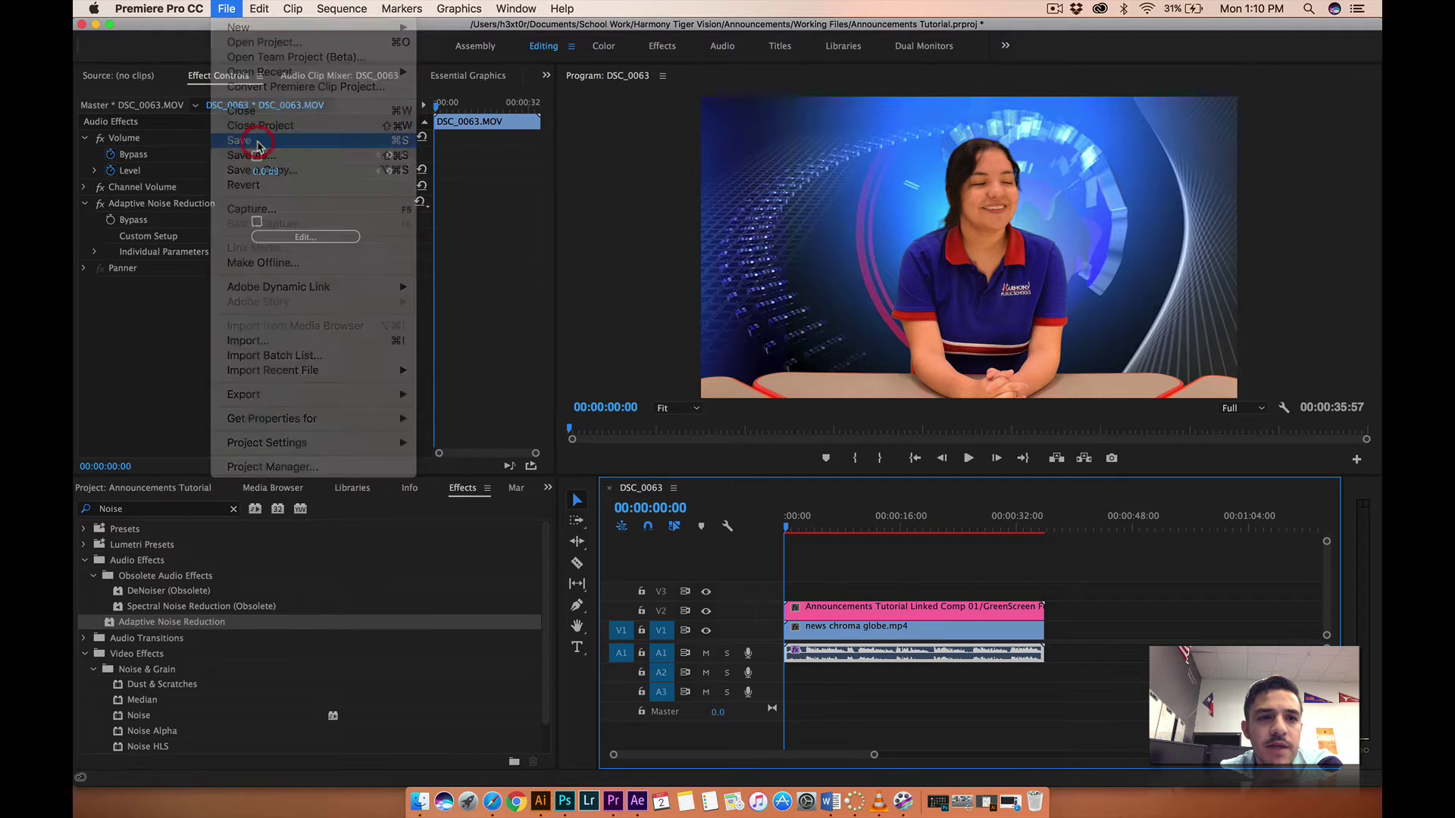
left_click(760, 530)
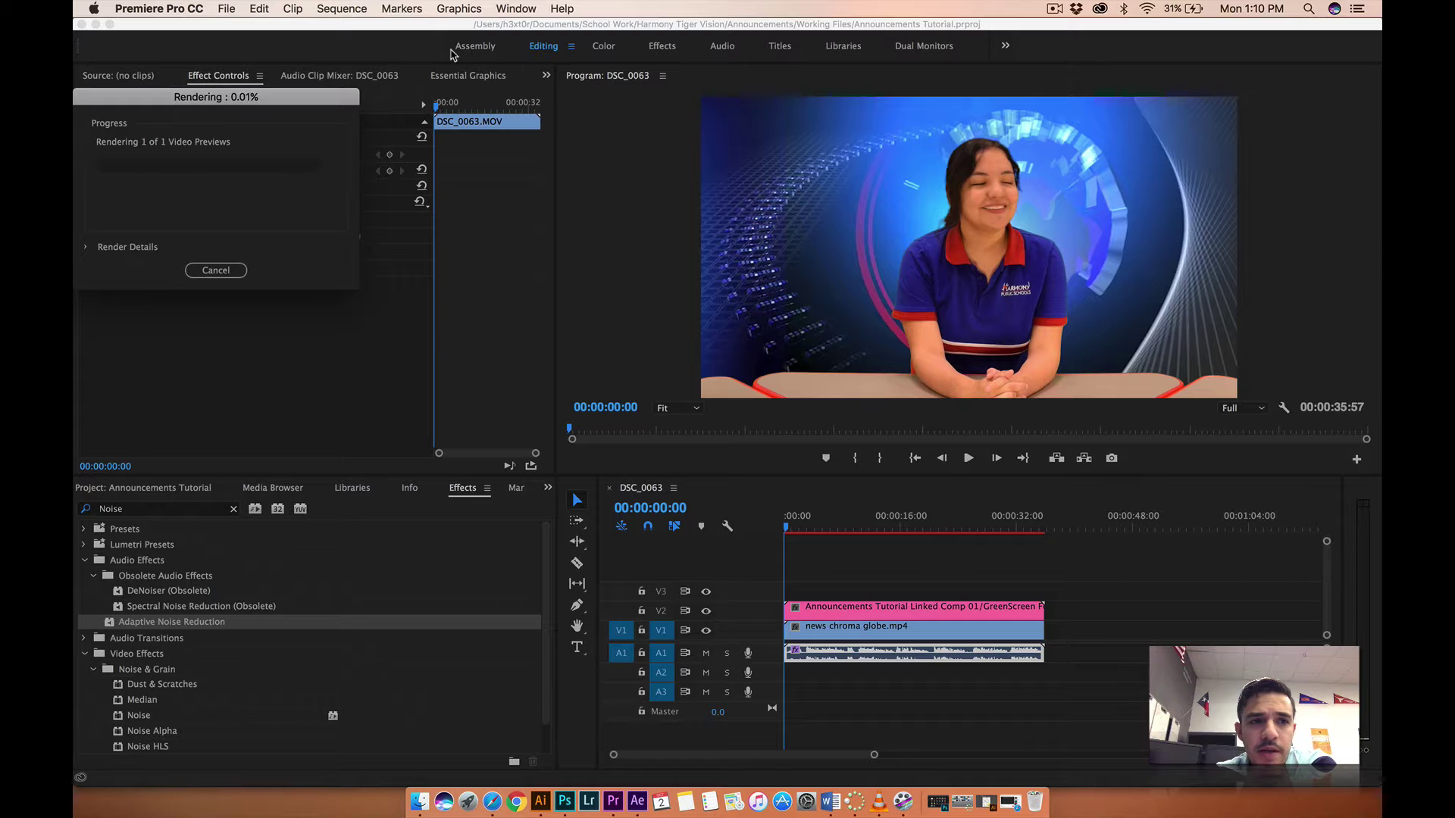
left_click_drag(241, 97, 741, 281)
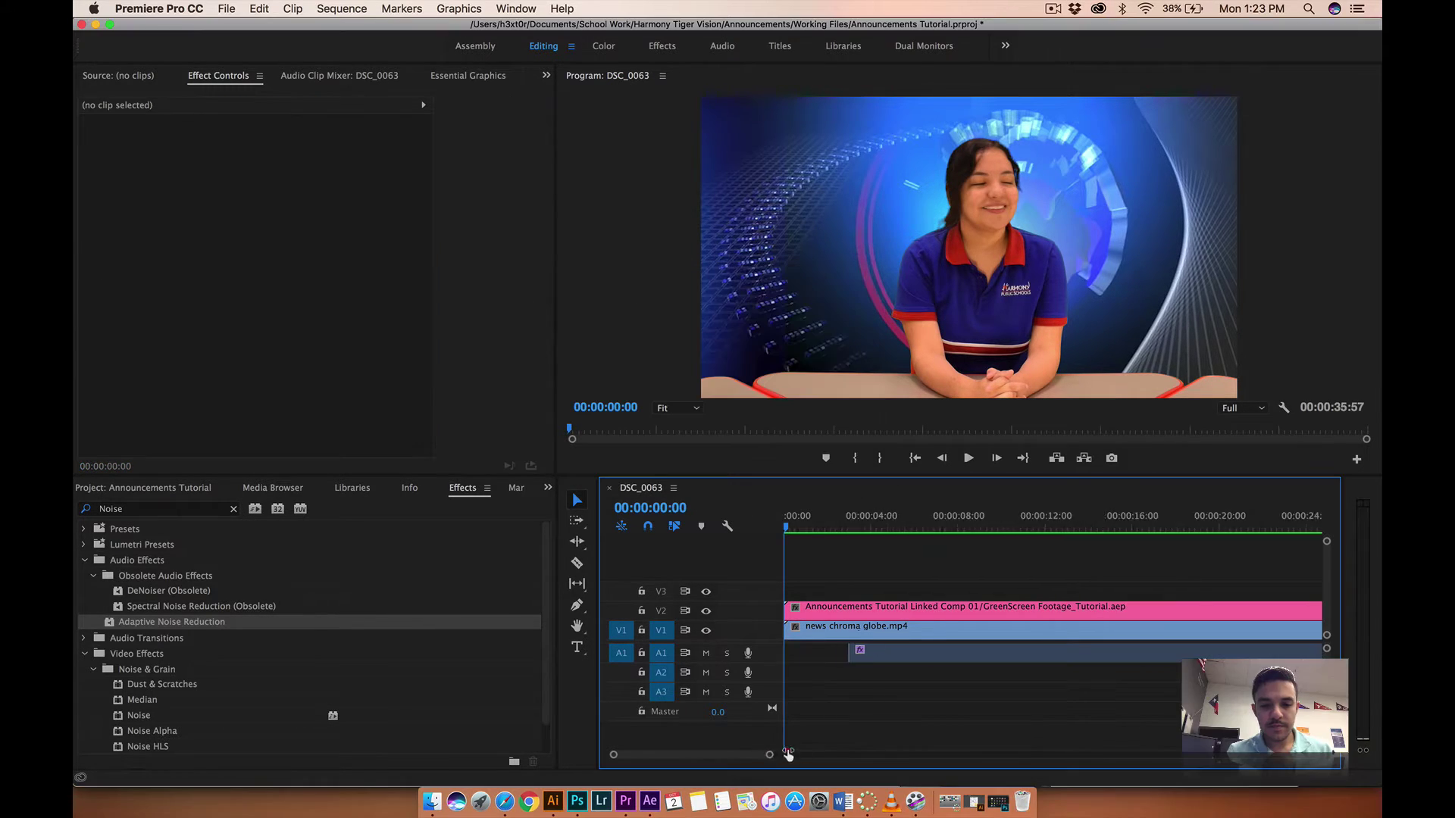
Step: Play the rendered sequence from 00:00:00:00 to check the composite and the noise-reduced audio
left_click_drag(786, 753, 857, 751)
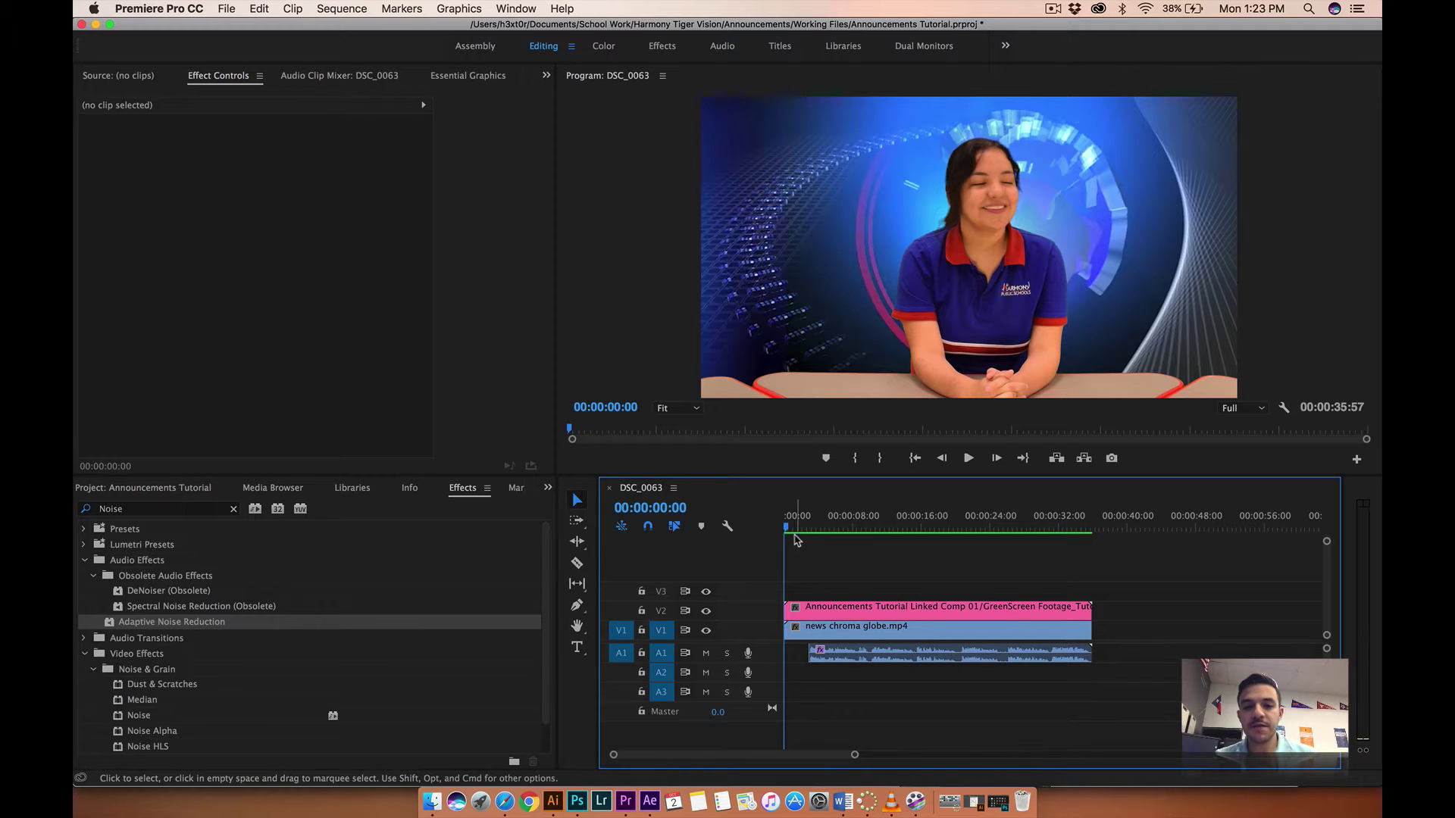
left_click_drag(793, 527, 741, 521)
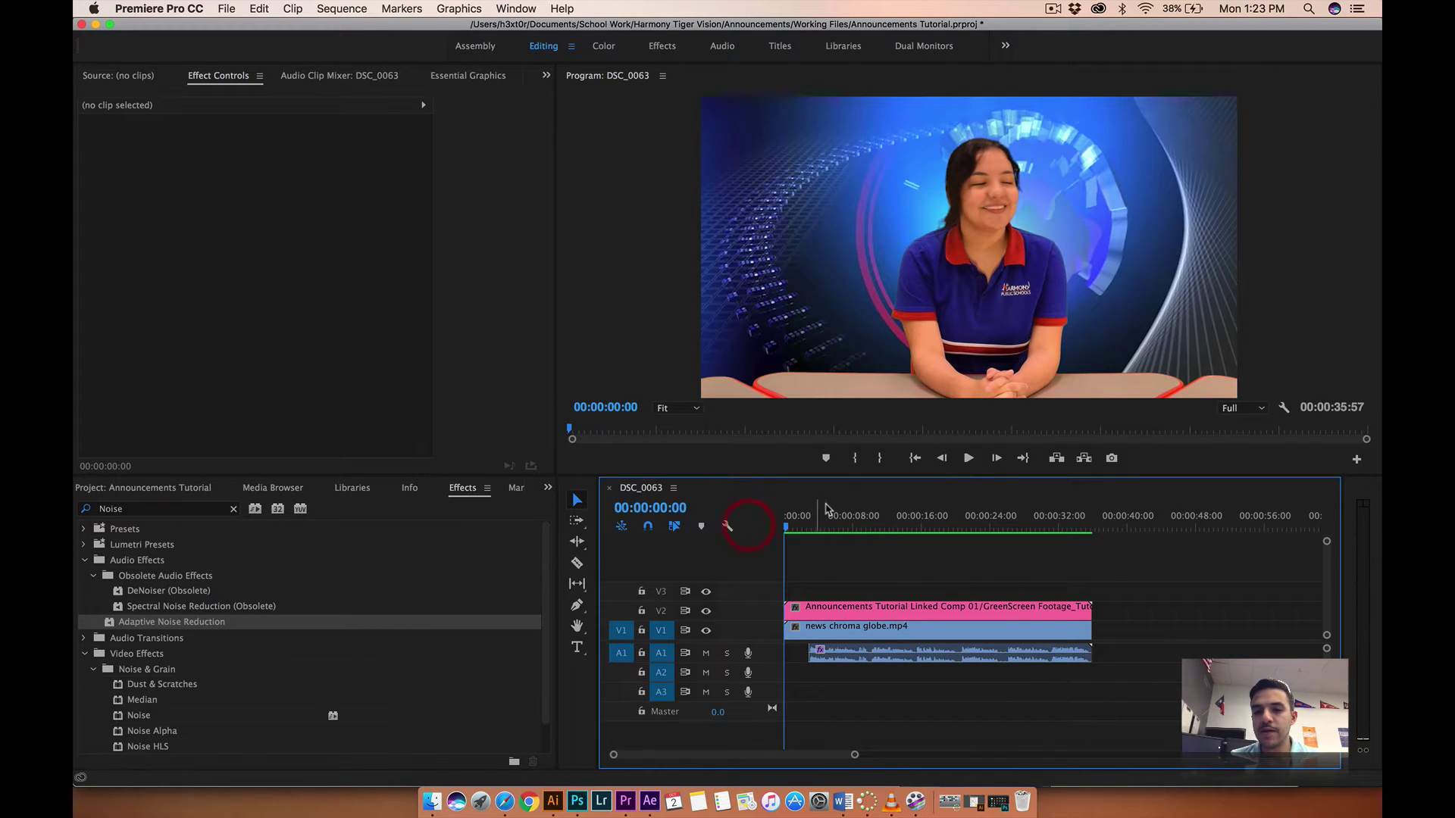
key("space")
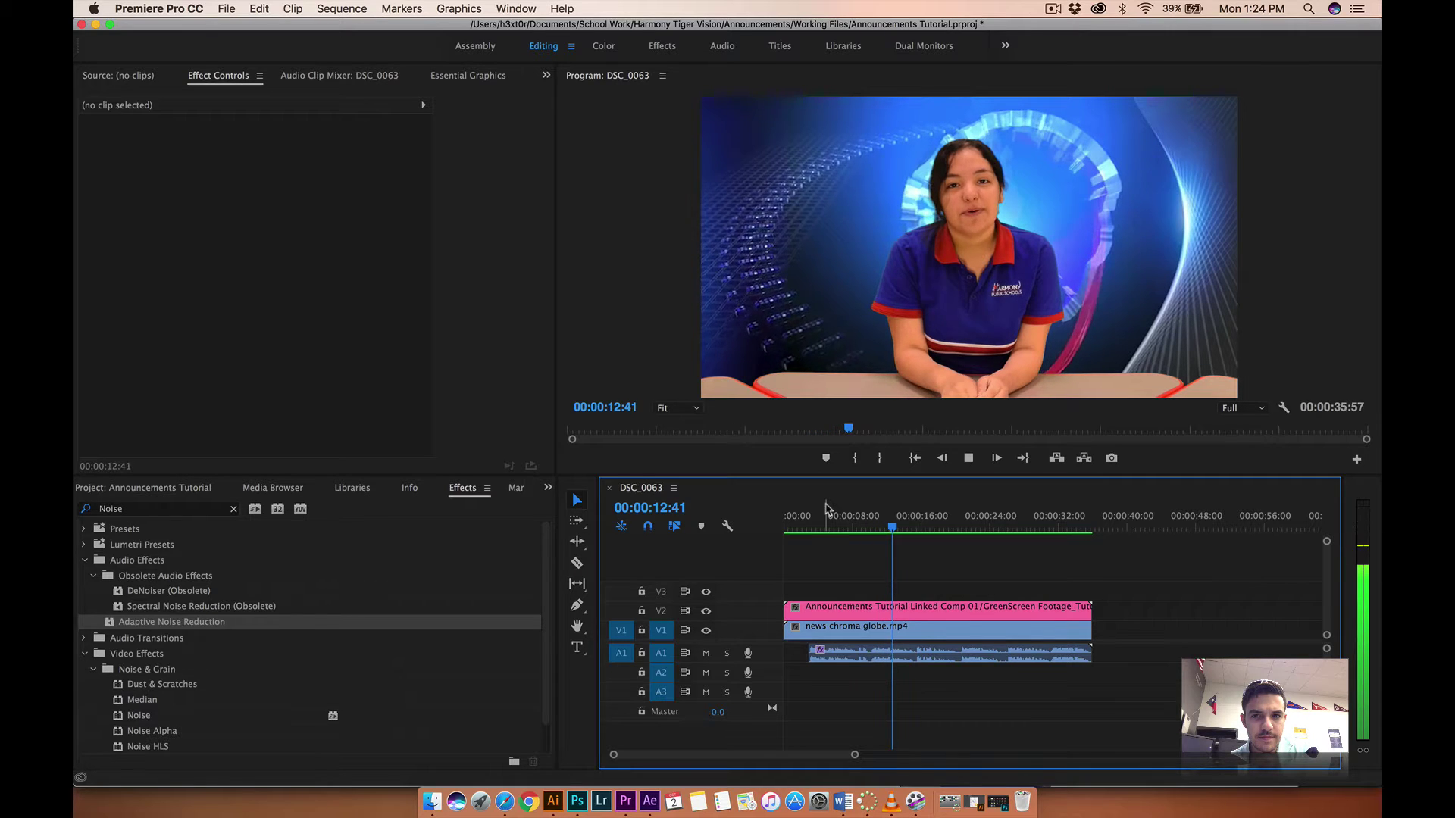
key("space")
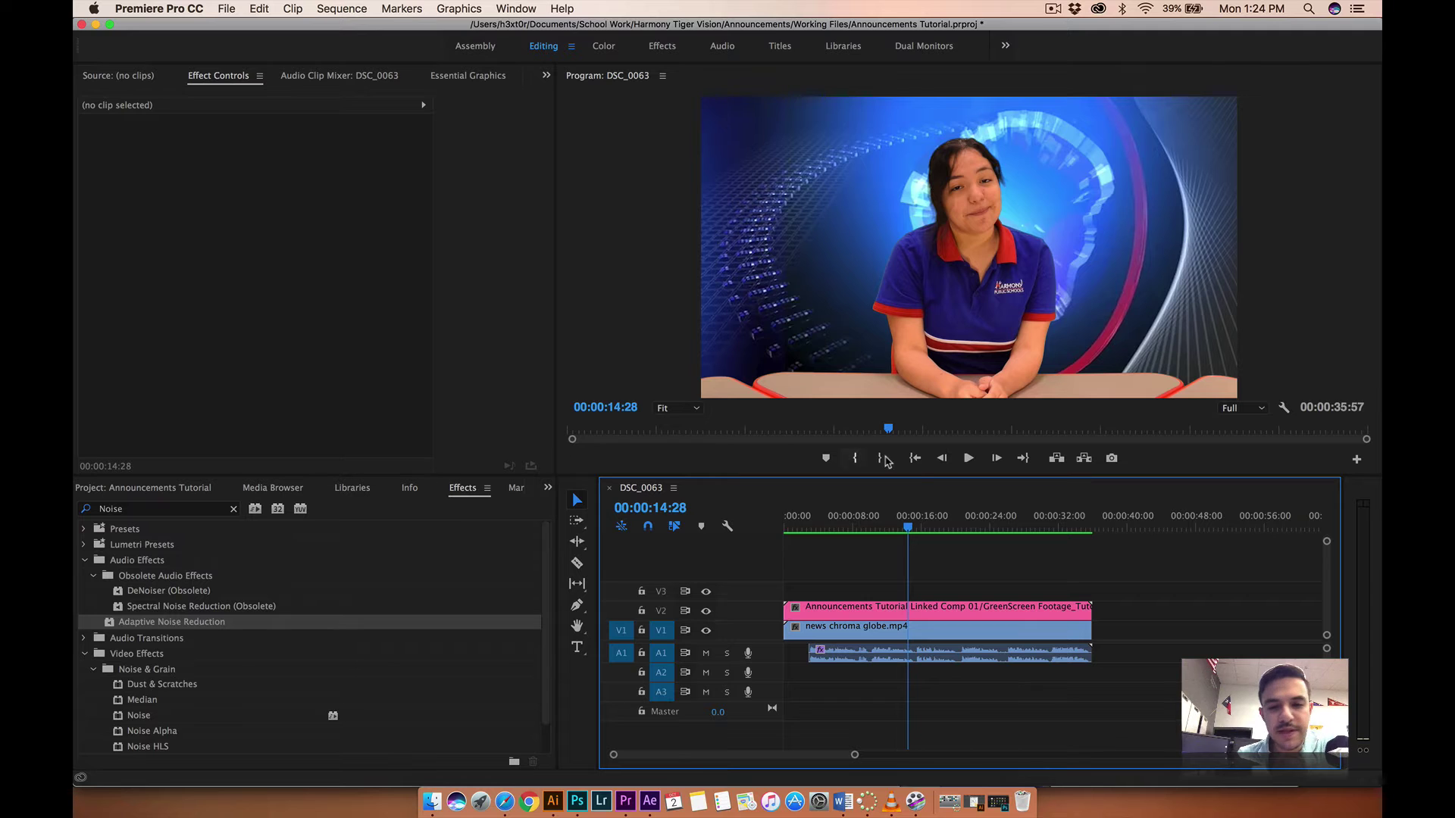
Step: Return the playhead to the start of the sequence and save the project
left_click(897, 529)
left_click_drag(880, 535, 758, 522)
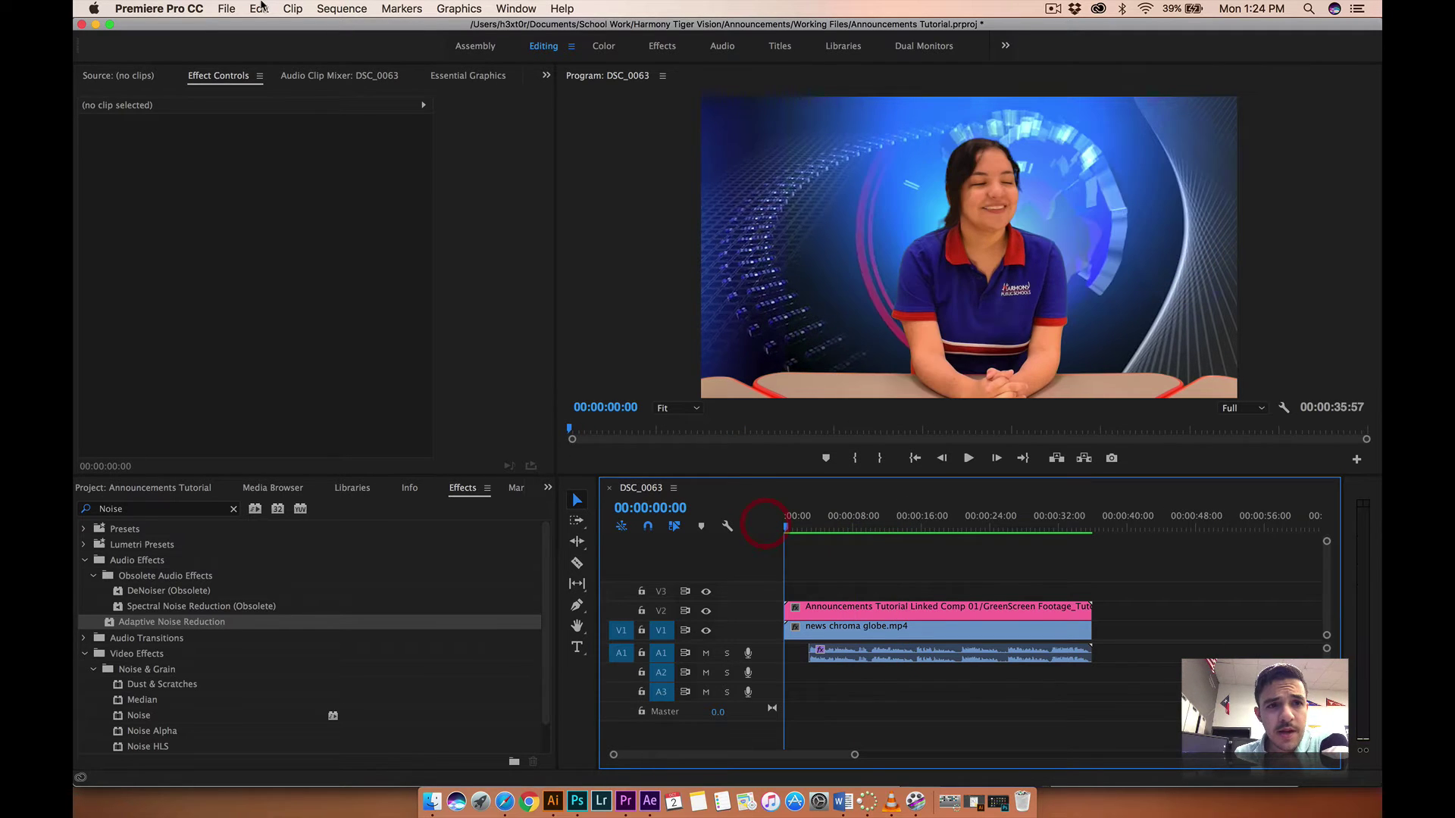
left_click(226, 8)
left_click(241, 141)
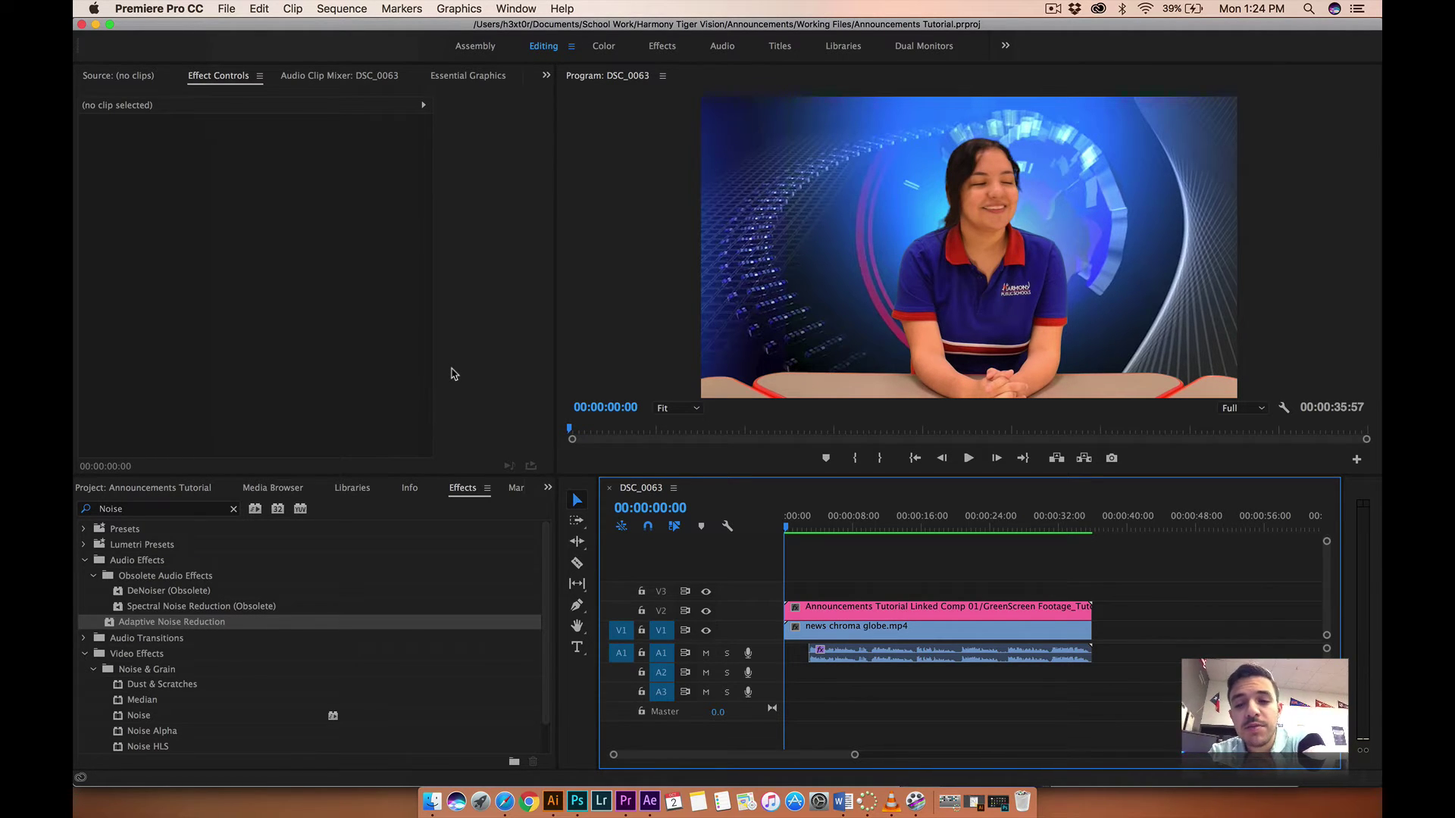
Step: Try to shift the clips on V2, V1 and A1 together to a later point in the timeline, and undo
left_click_drag(809, 568, 909, 688)
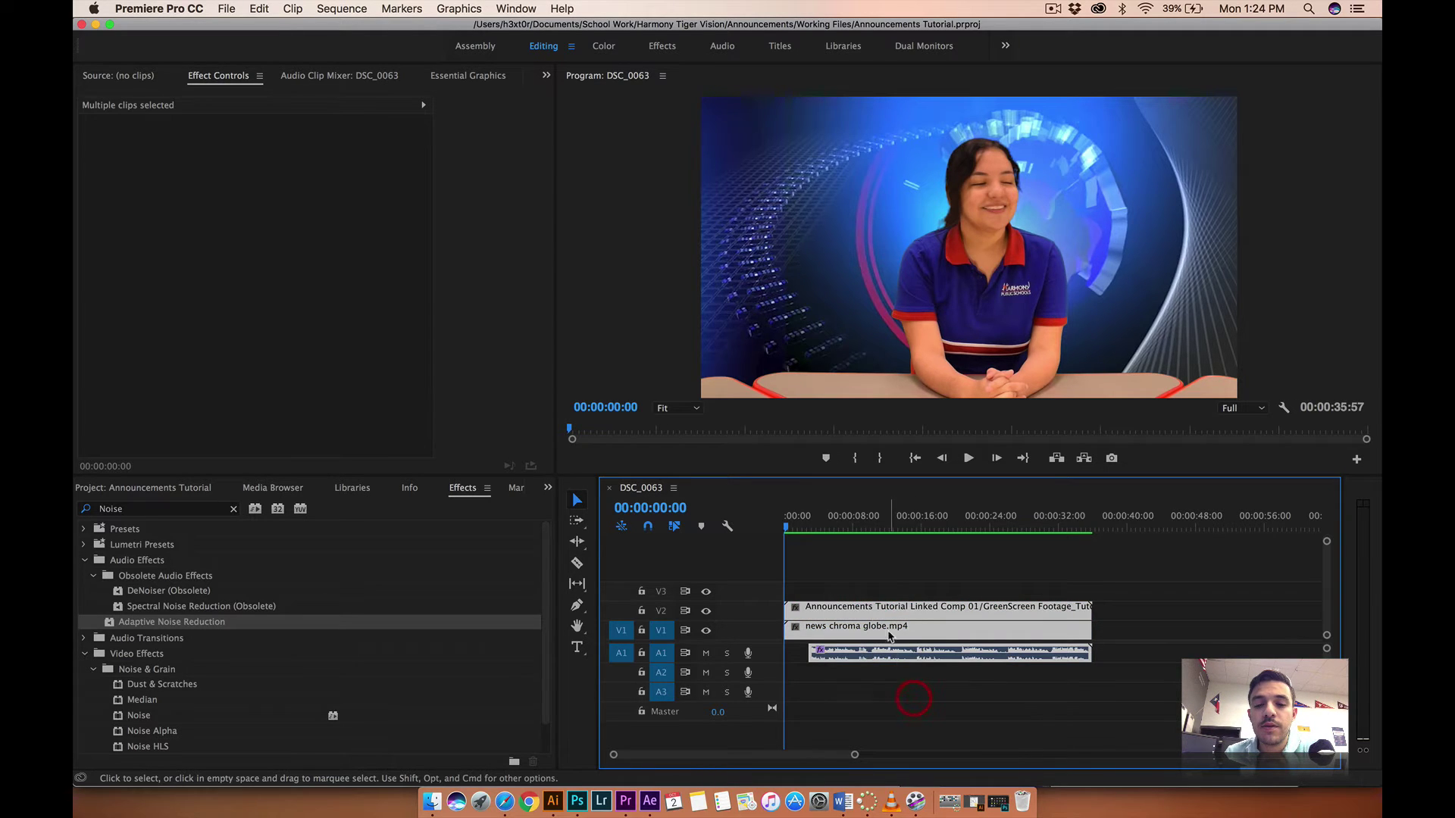
left_click_drag(858, 613, 1004, 607)
left_click_drag(788, 525, 843, 528)
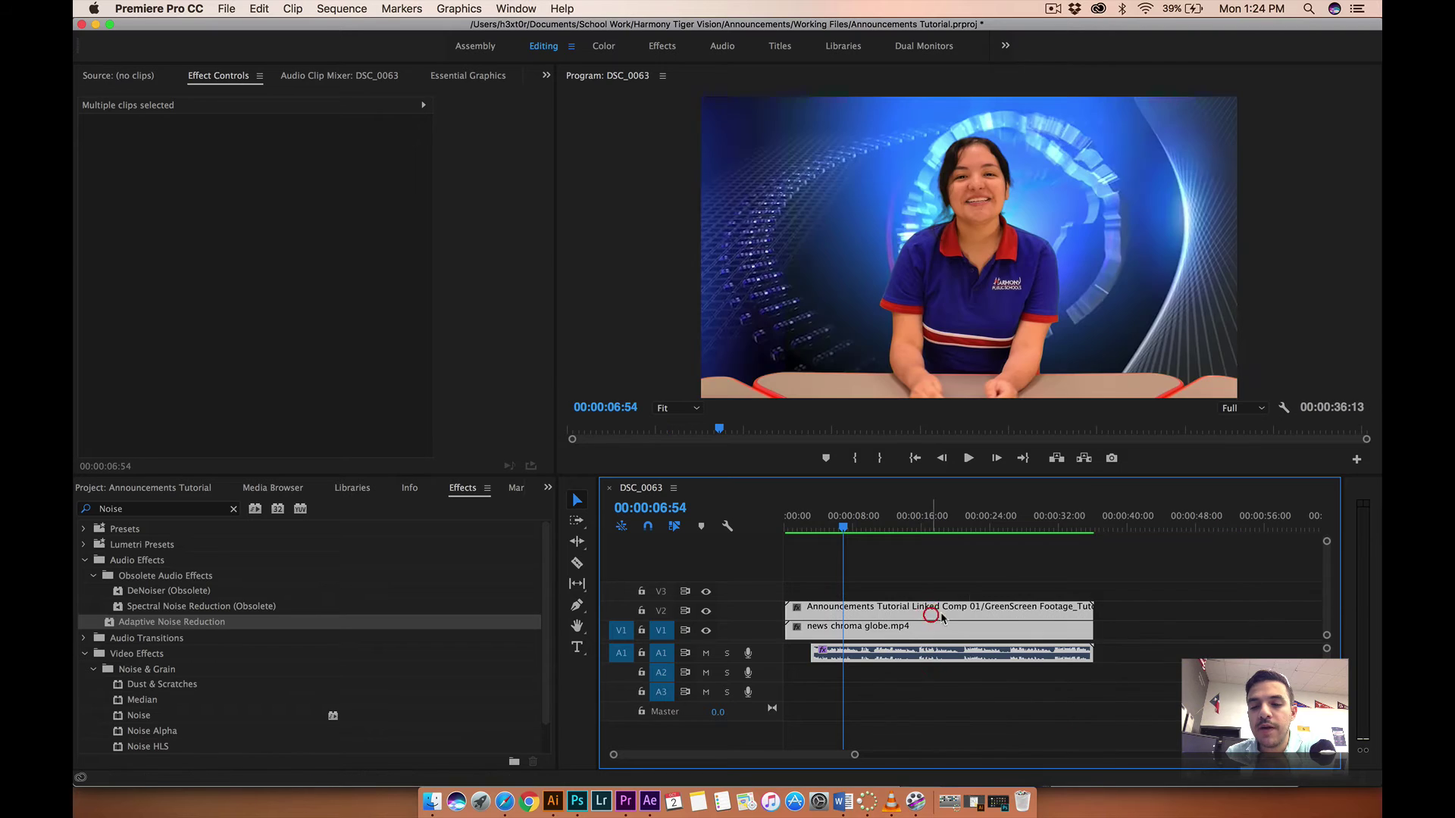
key("super+z")
Step: Move all clips on V2, V1 and A1 together to start at about 00:00:08:00, deselect them, and save the project
left_click_drag(1098, 520, 1179, 551)
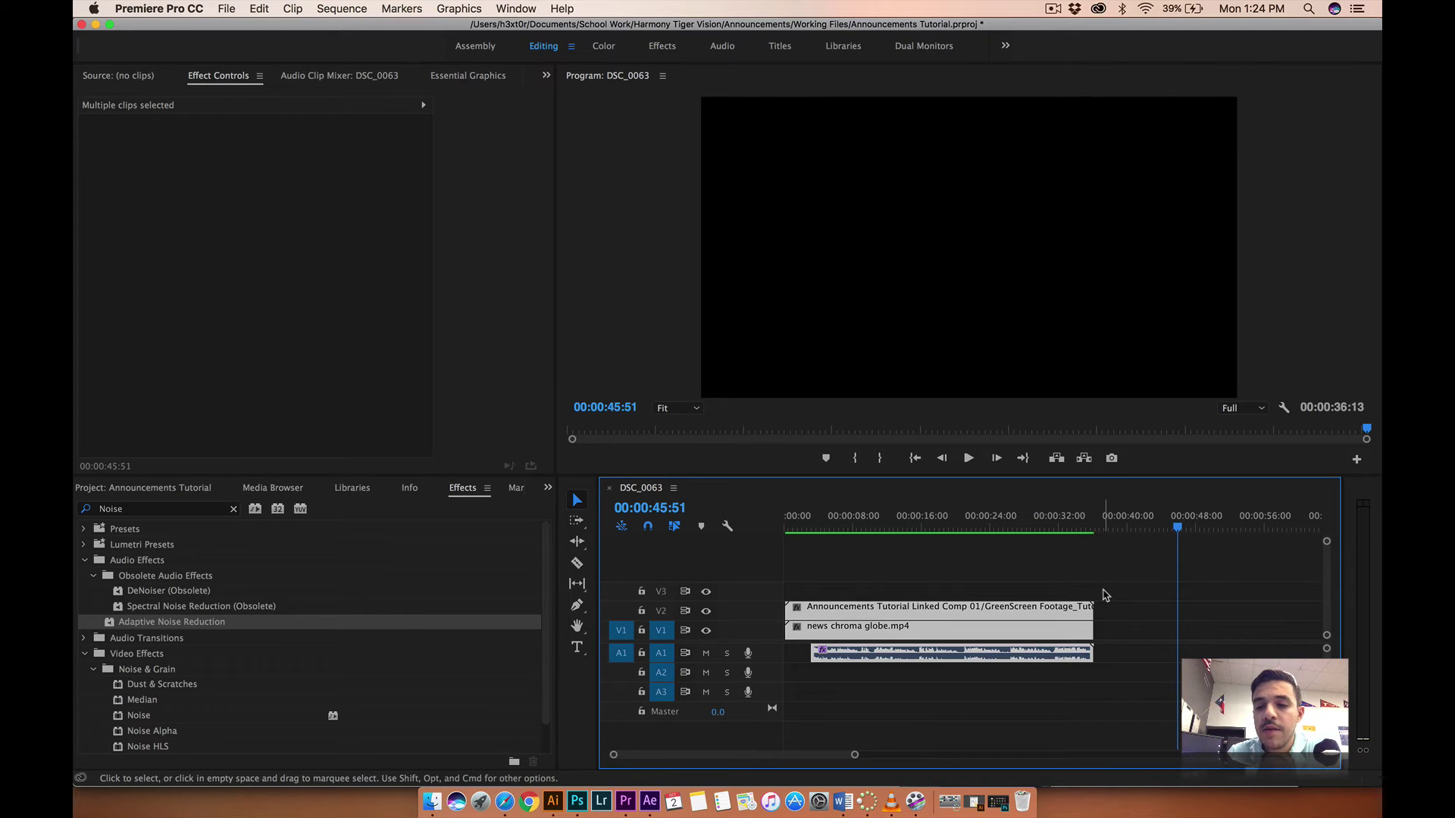
left_click_drag(1105, 588, 925, 706)
left_click_drag(896, 618, 965, 617)
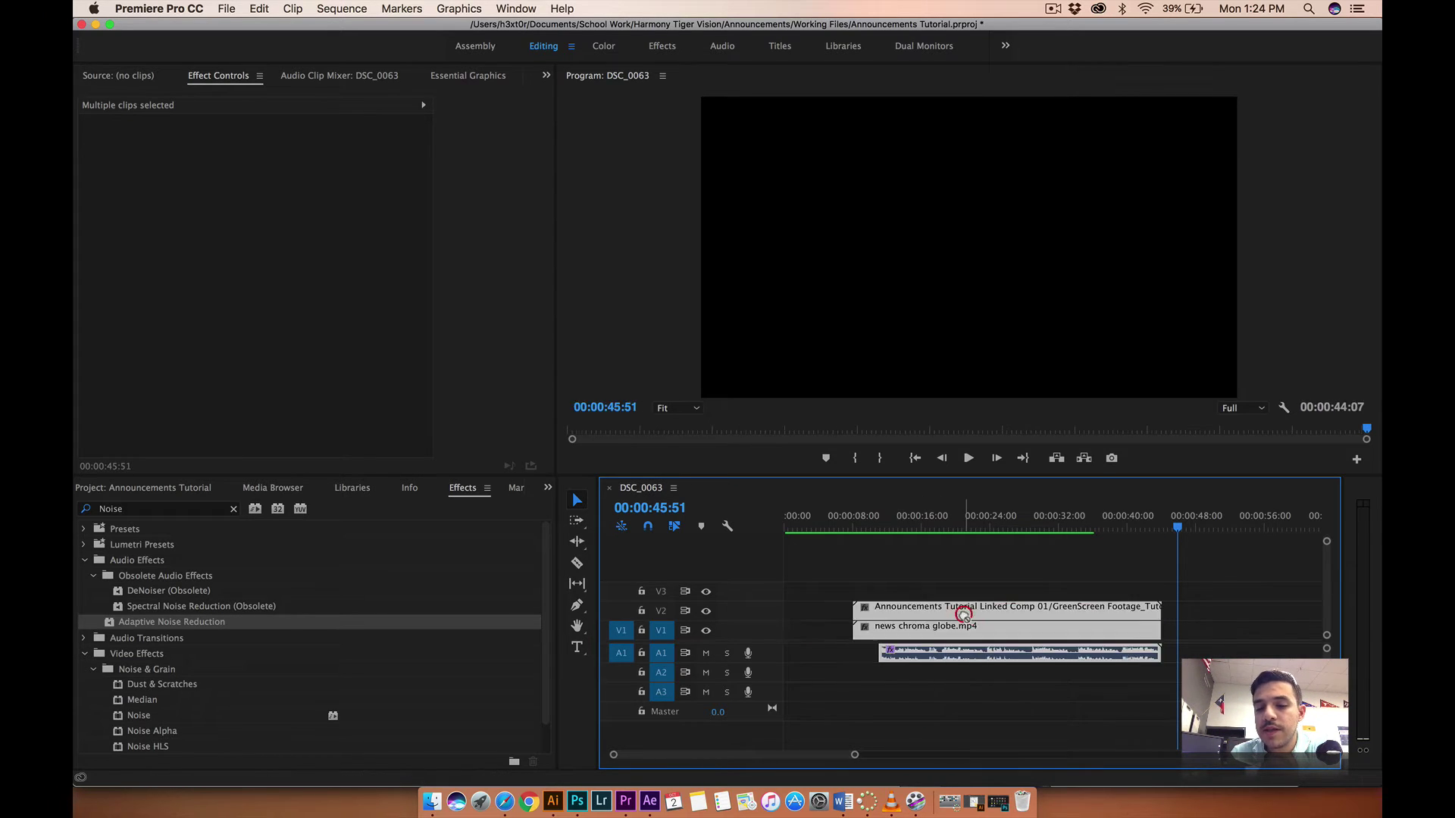
left_click(828, 689)
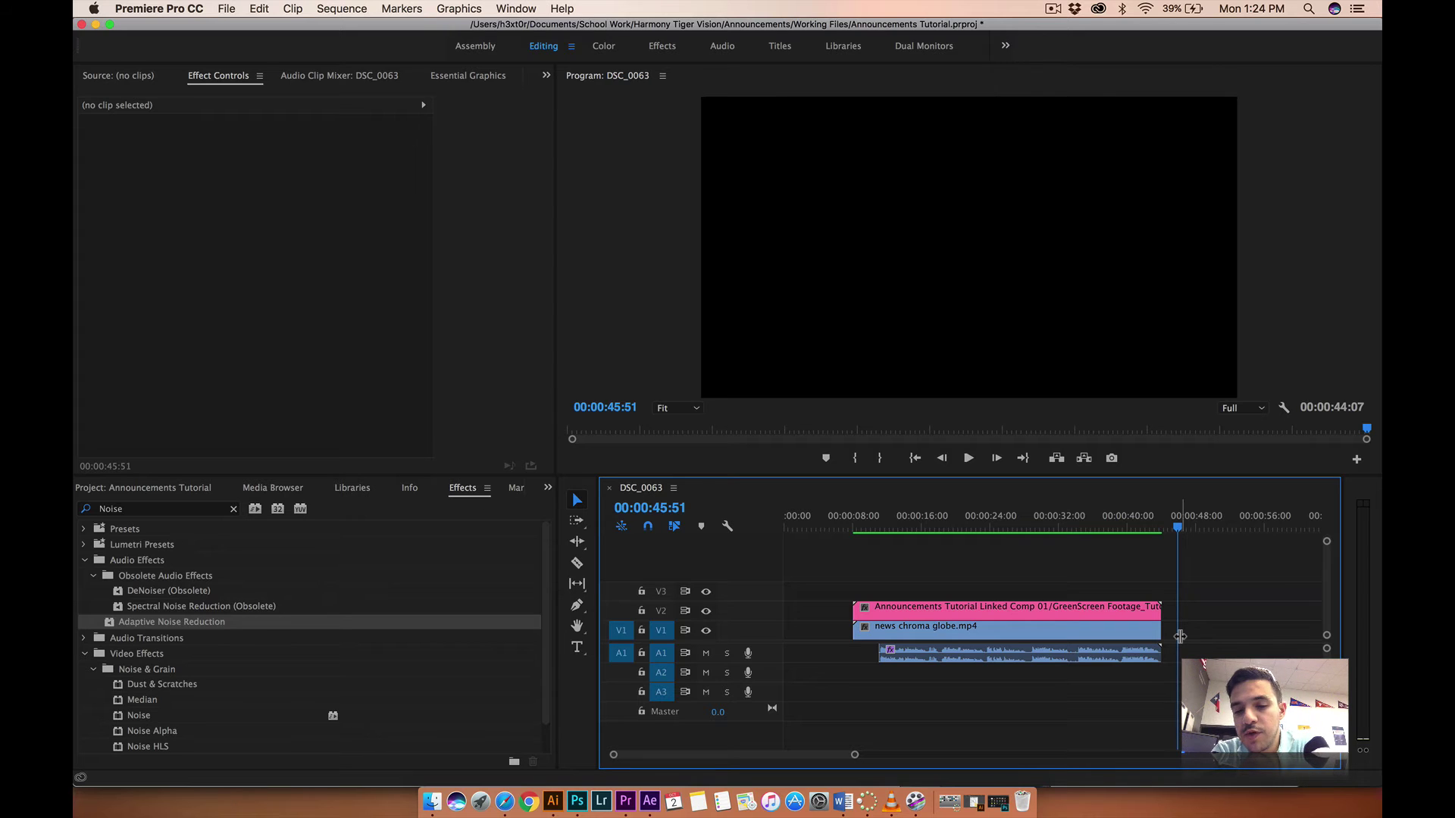
key("cmd+s")
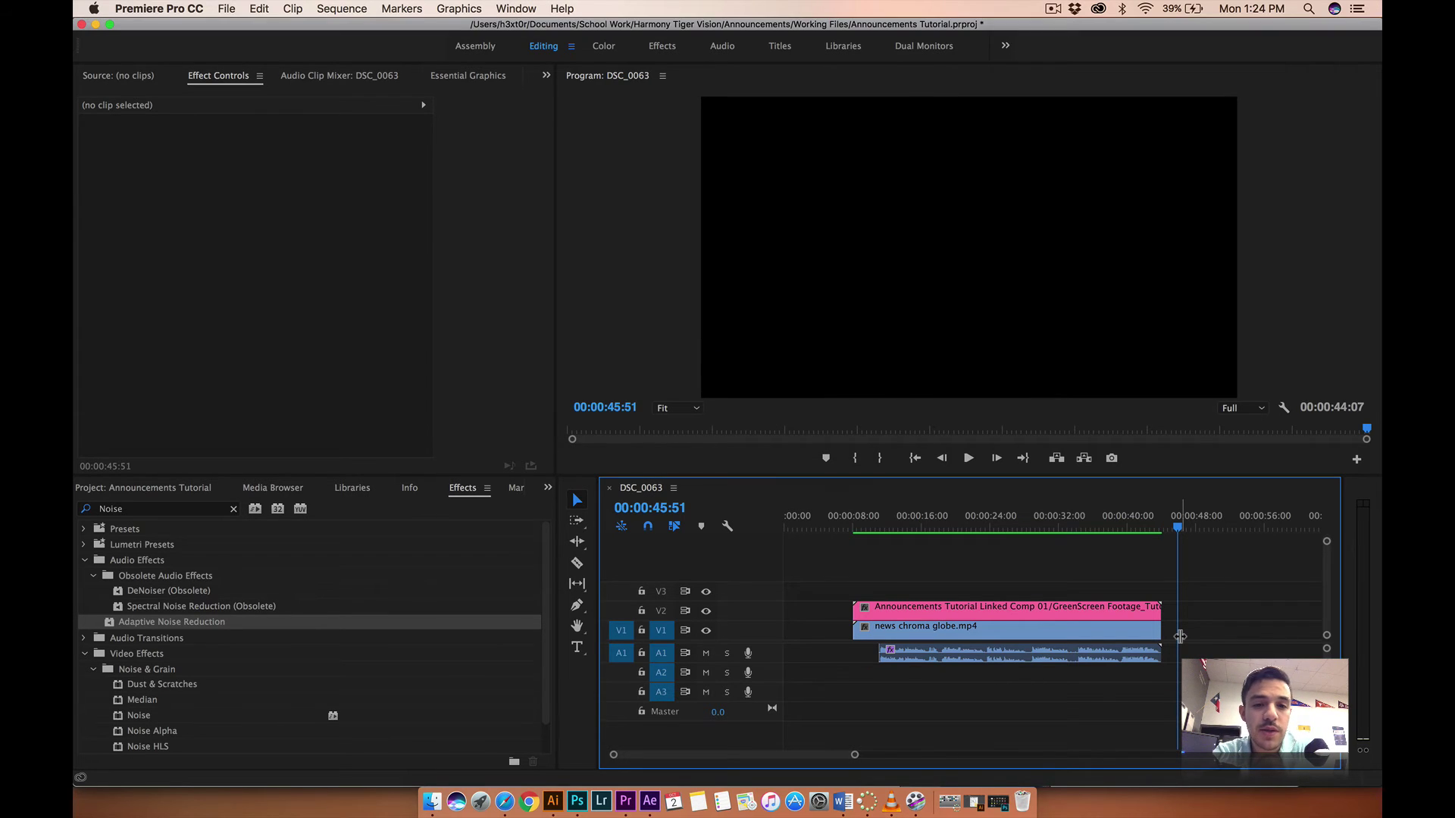